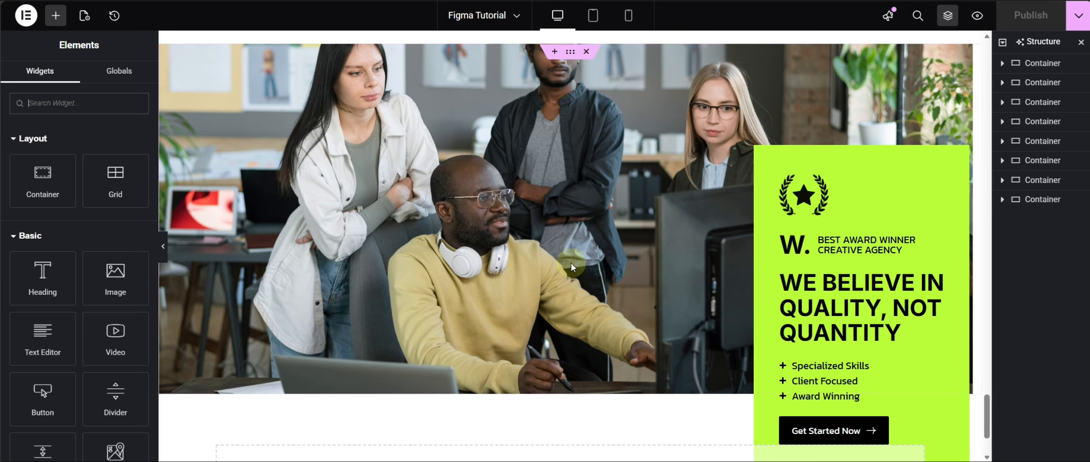
Add a new single-column flexbox container at the end of the page, below the image section.
{"action": "scroll", "coordinate": [573, 260], "scroll_direction": "down", "scroll_amount": 3}
{"action": "left_click", "coordinate": [548, 370]}
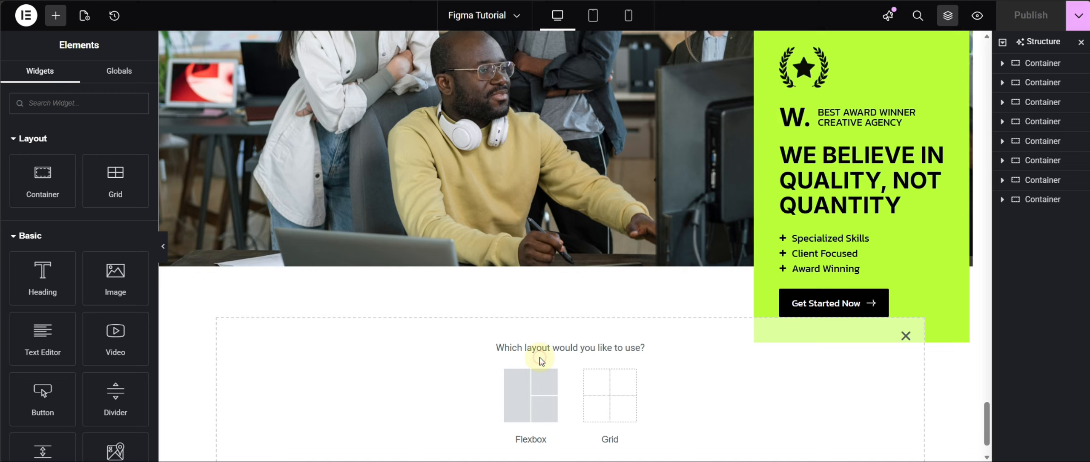
{"action": "left_click", "coordinate": [517, 384]}
{"action": "left_click", "coordinate": [406, 372]}
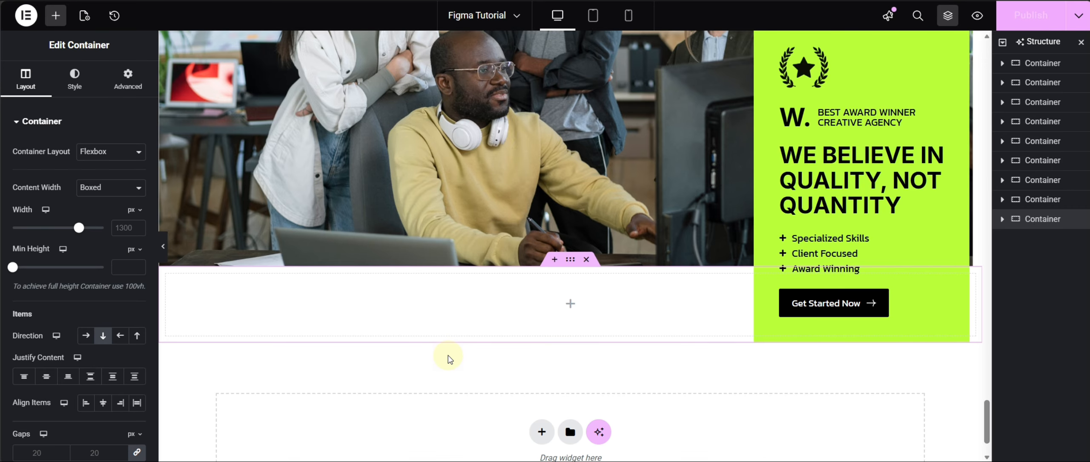
Set the new container's padding to 200 px top, 80 px bottom and 20 px on the right and left sides.
{"action": "left_click", "coordinate": [128, 76]}
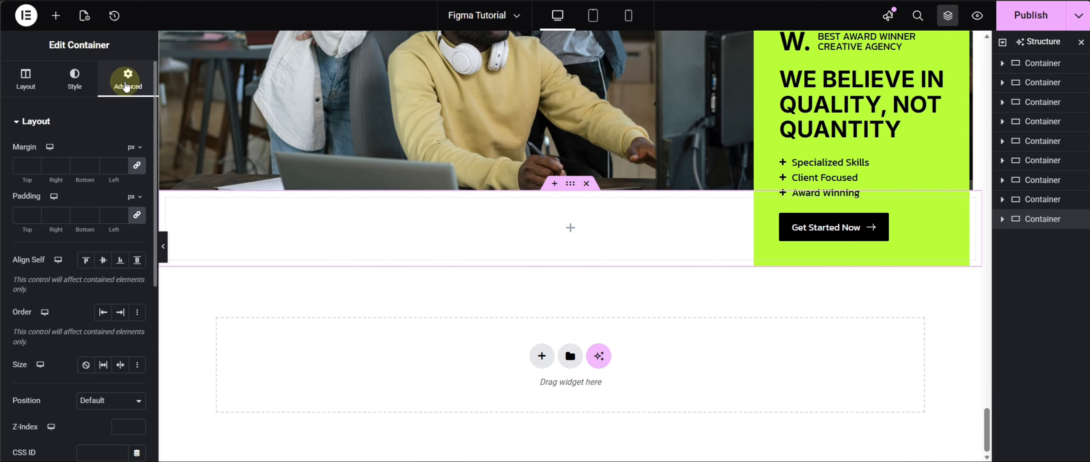
{"action": "left_click", "coordinate": [137, 215]}
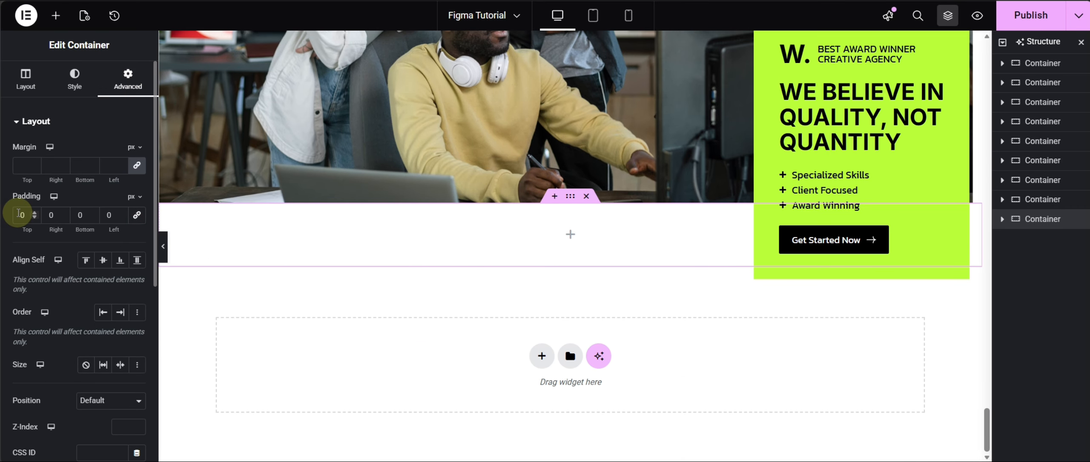
{"action": "type", "text": "200"}
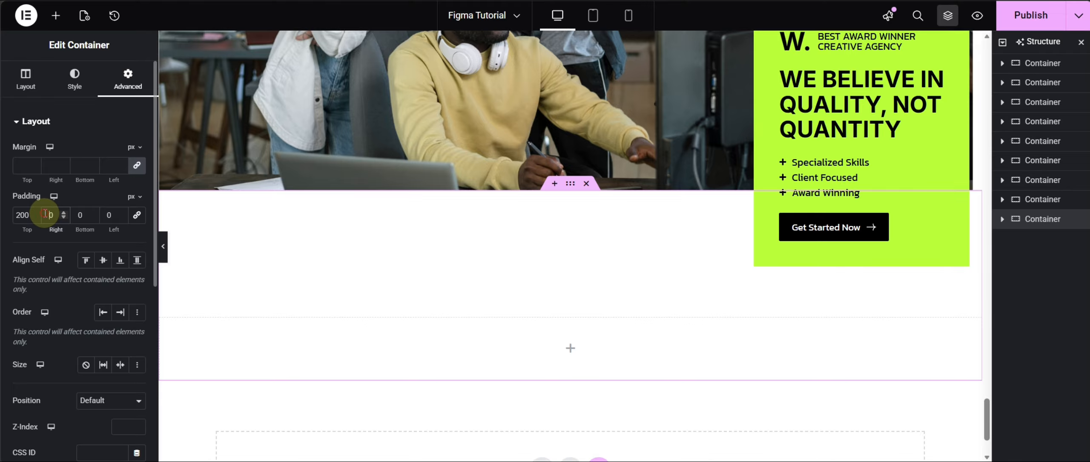
{"action": "type", "text": "8"}
{"action": "left_click", "coordinate": [102, 216]}
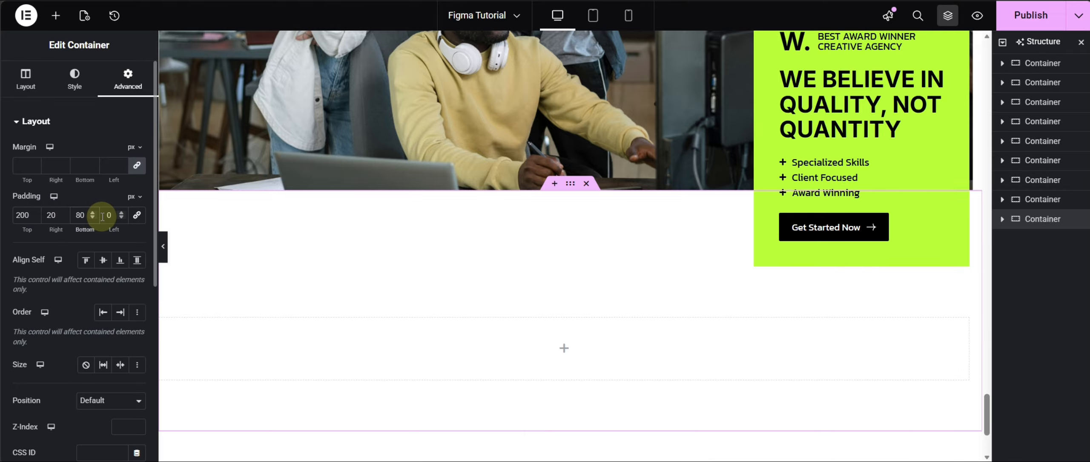
Add a heading to the new container, and switch to the Figma design to select the pricing section's headline text.
{"action": "left_click", "coordinate": [26, 79]}
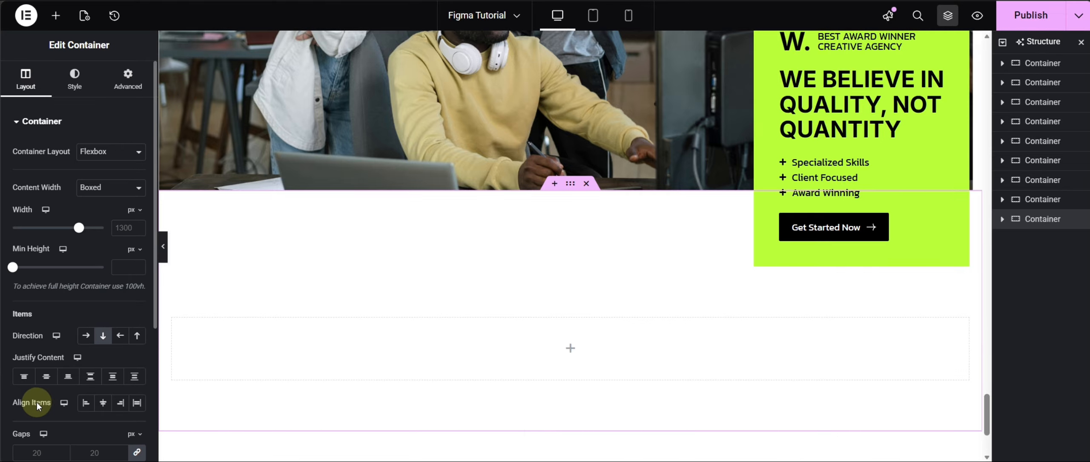
{"action": "left_click", "coordinate": [56, 16]}
{"action": "left_click", "coordinate": [42, 283]}
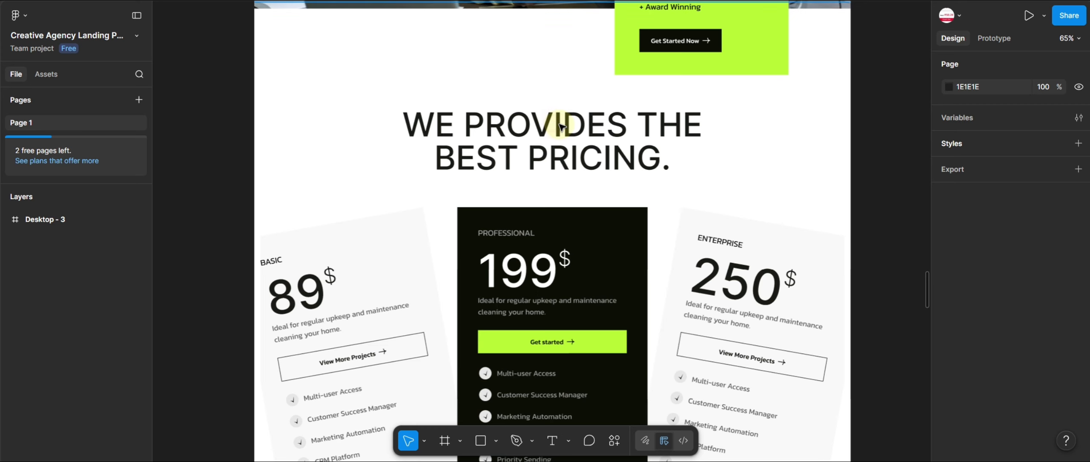
{"action": "left_click", "coordinate": [560, 126]}
{"action": "double_click", "coordinate": [571, 133]}
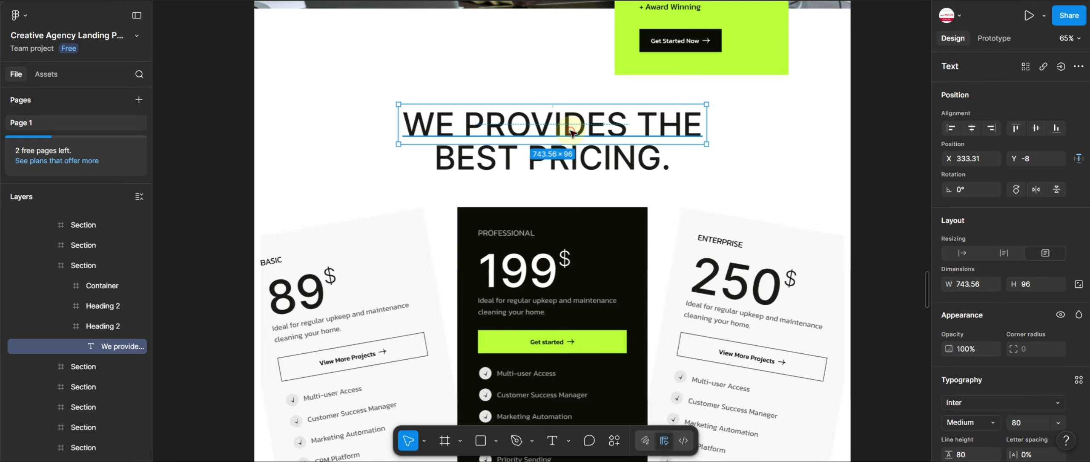
{"action": "double_click", "coordinate": [571, 130]}
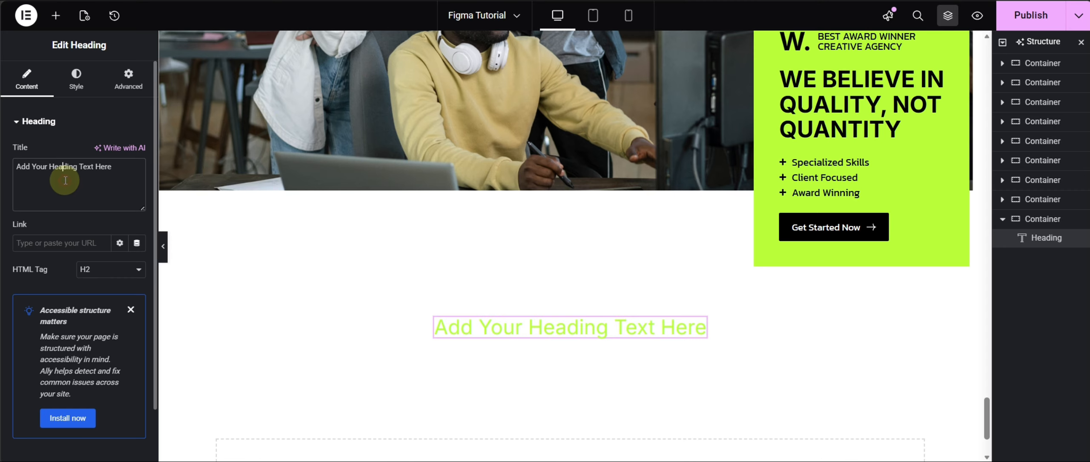
Back in Elementor, retitle the heading "We provides the best pricing" and accept the grammar correction to "provide".
{"action": "key", "text": "ctrl+a"}
{"action": "type", "text": "We provides the"}
{"action": "type", "text": "b"}
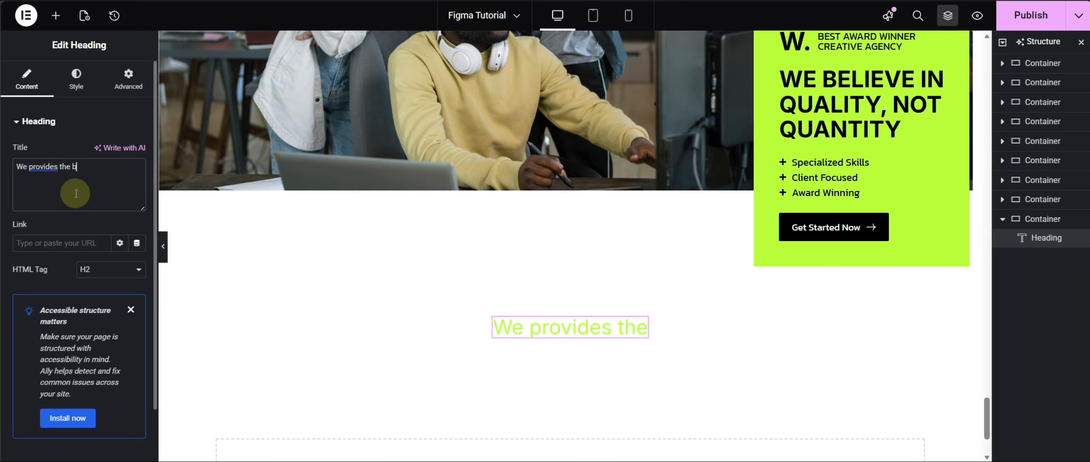
{"action": "type", "text": "est prici"}
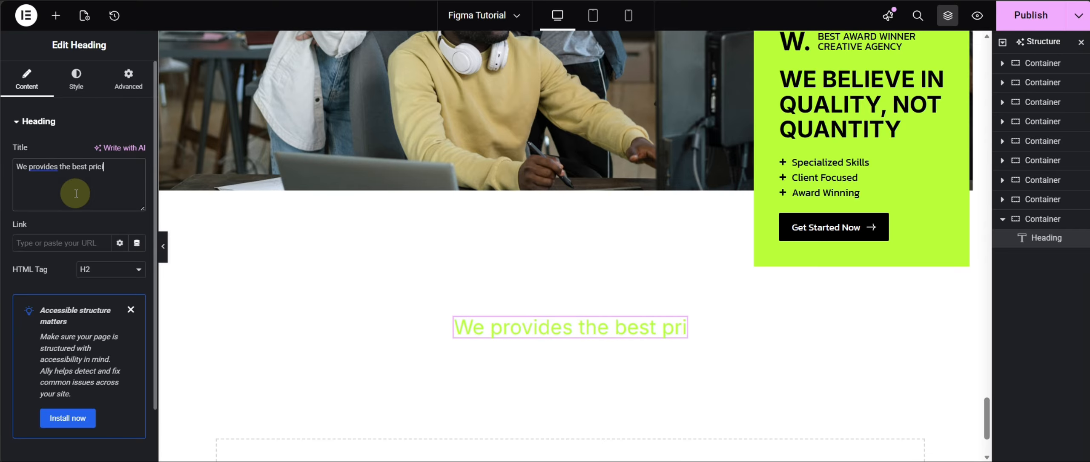
{"action": "type", "text": "ng"}
{"action": "mouse_move", "coordinate": [52, 167]}
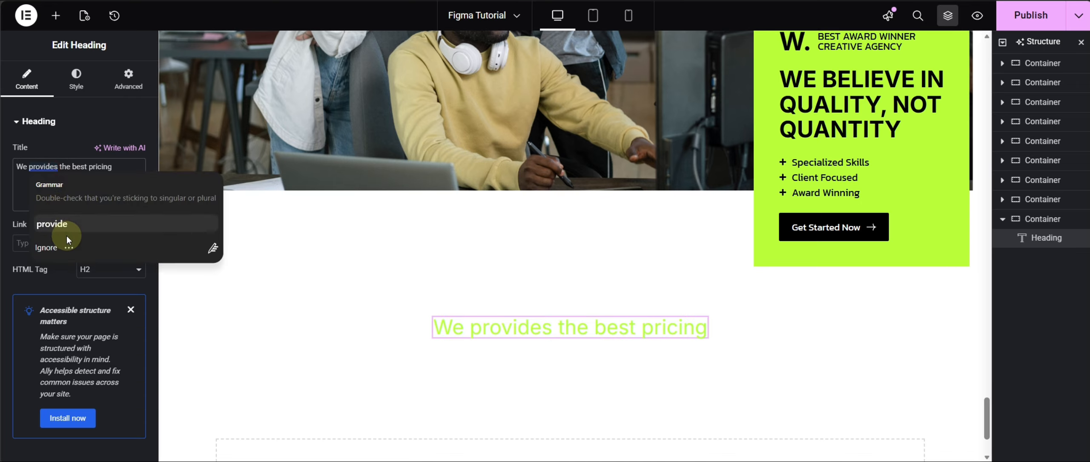
{"action": "left_click", "coordinate": [66, 227]}
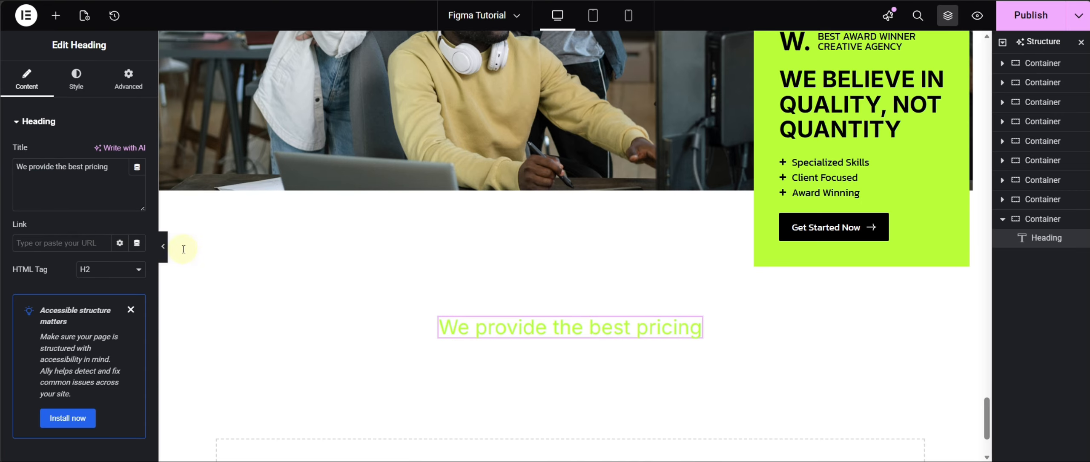
Set the heading's text color to the global Text color.
{"action": "left_click", "coordinate": [66, 91]}
{"action": "left_click", "coordinate": [120, 330]}
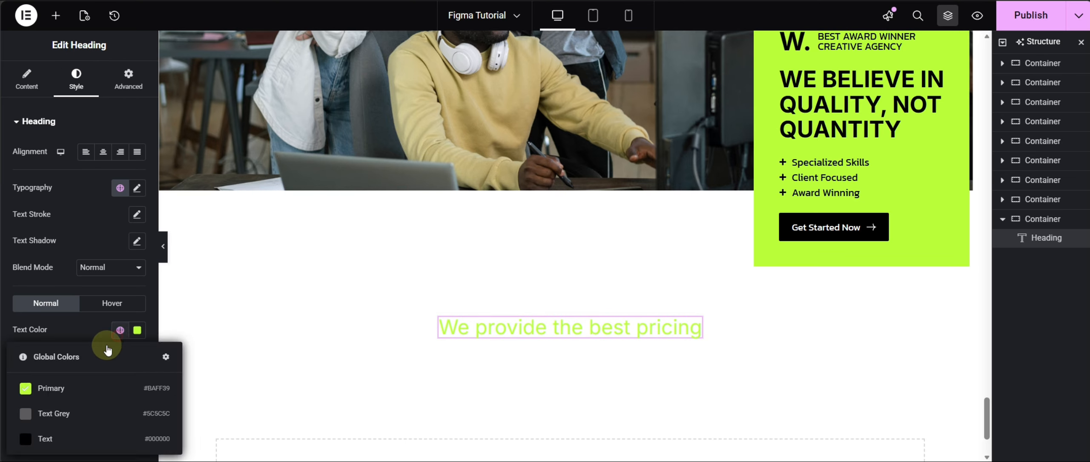
{"action": "left_click", "coordinate": [61, 440]}
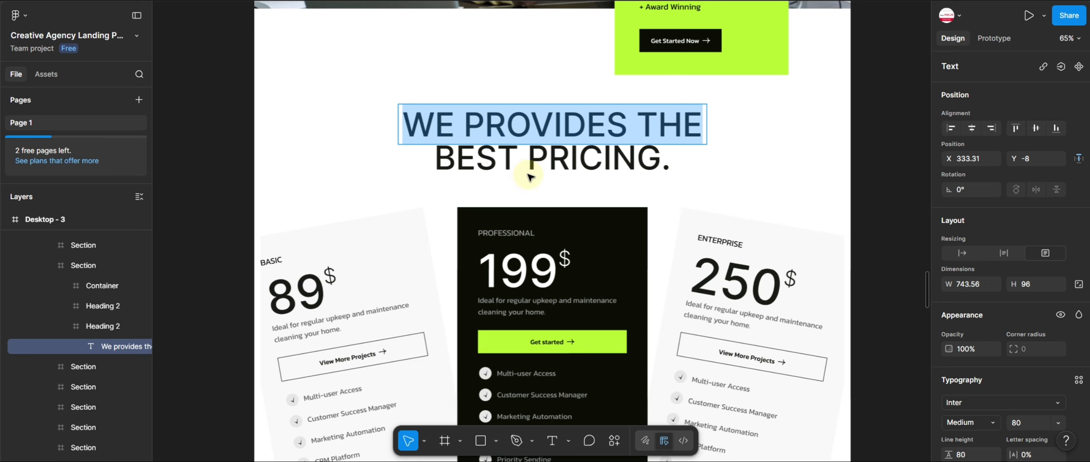
Set the heading's typography to size 58 px, weight 500 (Medium) and uppercase transform.
{"action": "scroll", "coordinate": [990, 333], "scroll_direction": "down", "scroll_amount": 5}
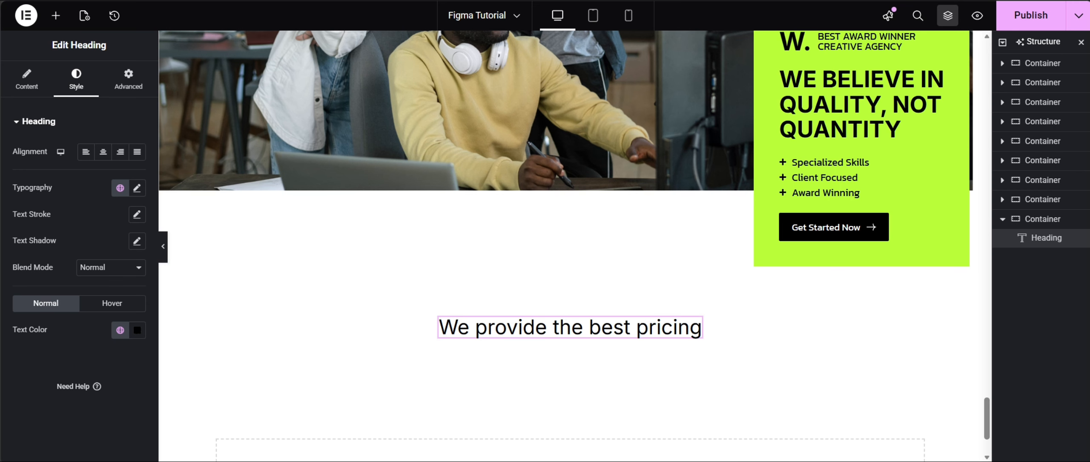
{"action": "left_click", "coordinate": [120, 188]}
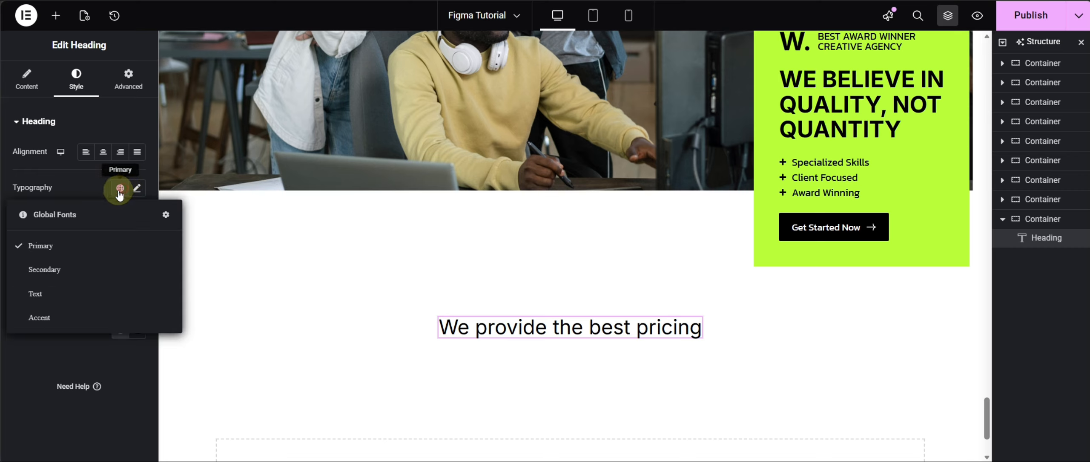
{"action": "left_click", "coordinate": [136, 188]}
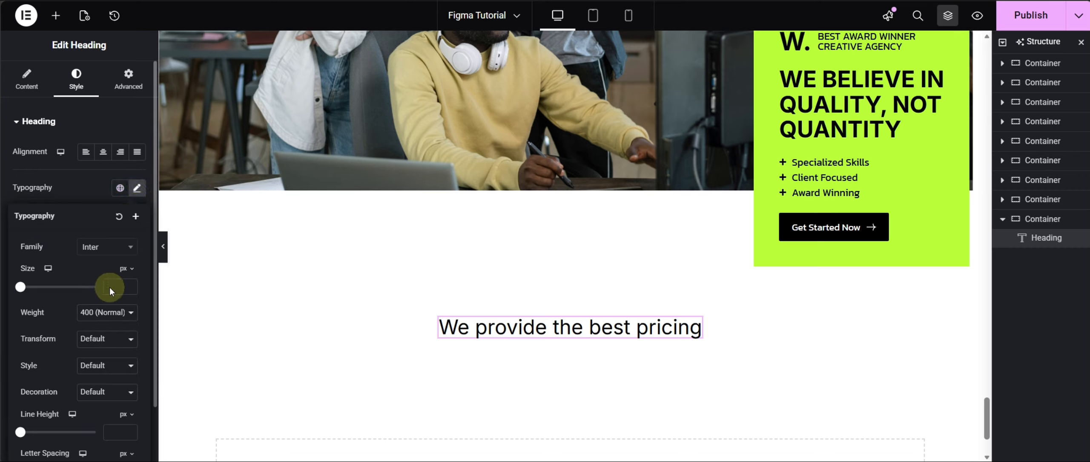
{"action": "type", "text": "60"}
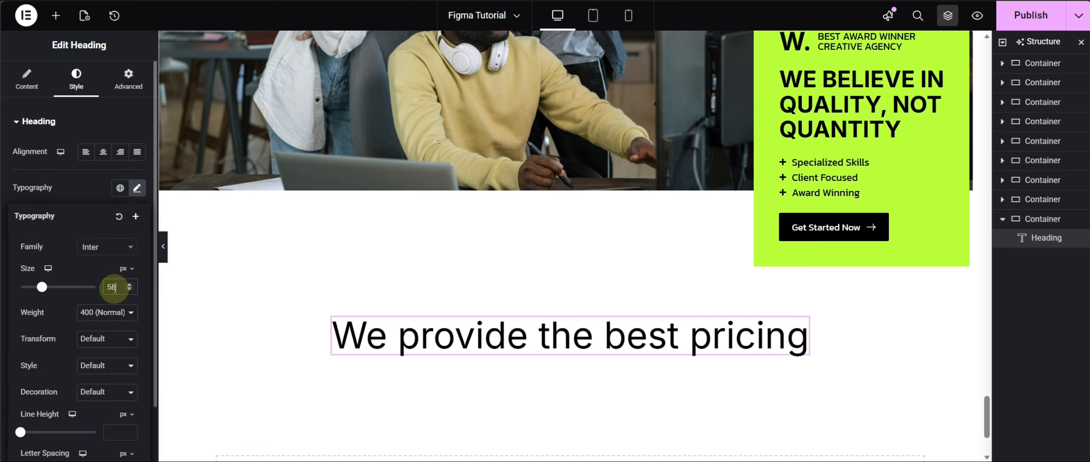
{"action": "left_click", "coordinate": [119, 312]}
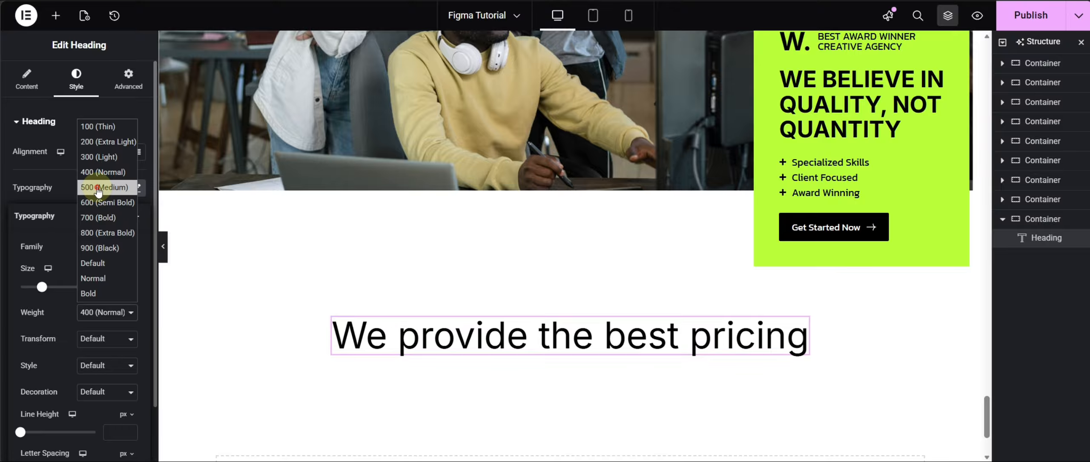
{"action": "left_click", "coordinate": [97, 188]}
{"action": "left_click", "coordinate": [113, 343]}
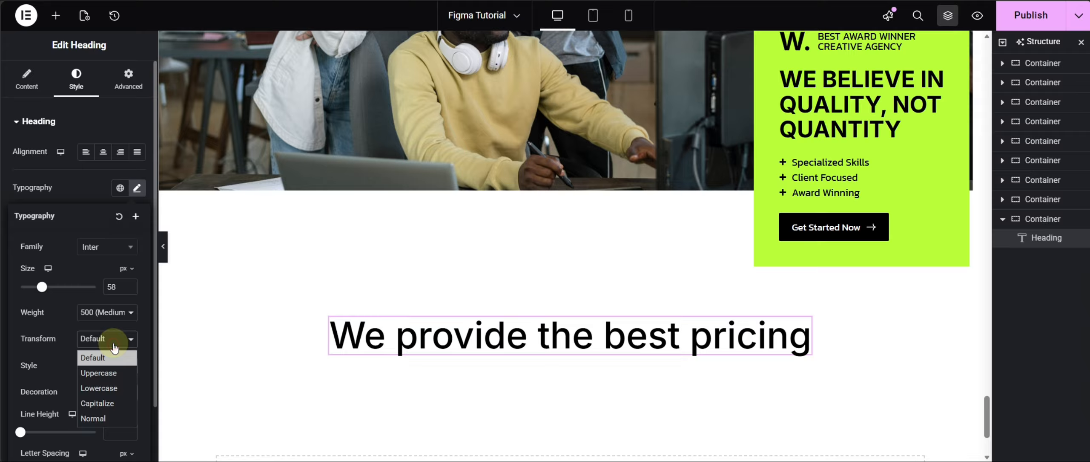
{"action": "left_click", "coordinate": [114, 372]}
{"action": "left_click", "coordinate": [75, 183]}
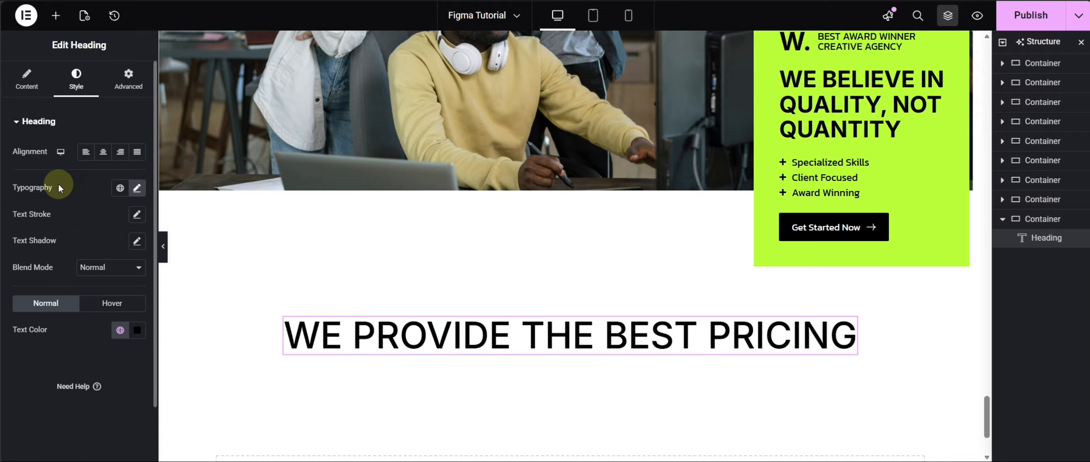
Give the heading a custom width of 50% and center its text.
{"action": "left_click", "coordinate": [127, 81]}
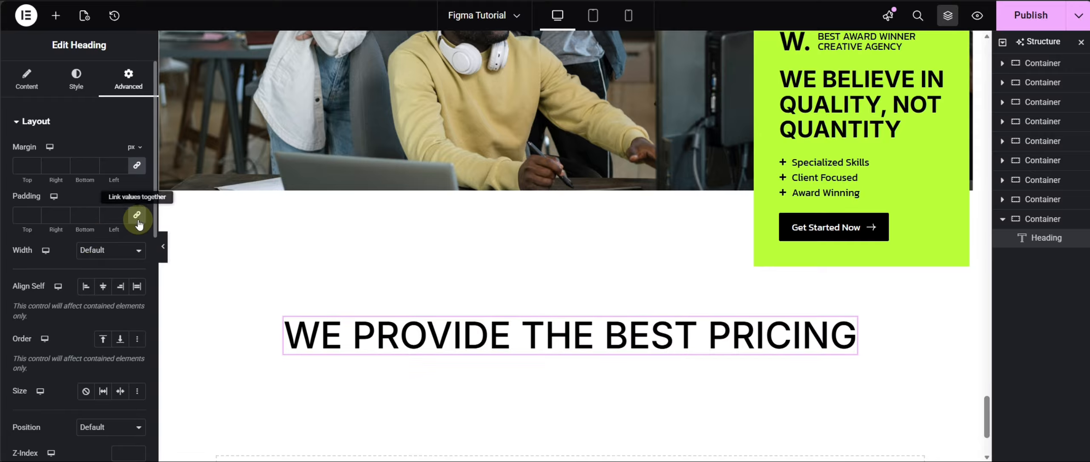
{"action": "left_click", "coordinate": [125, 250]}
{"action": "left_click", "coordinate": [103, 317]}
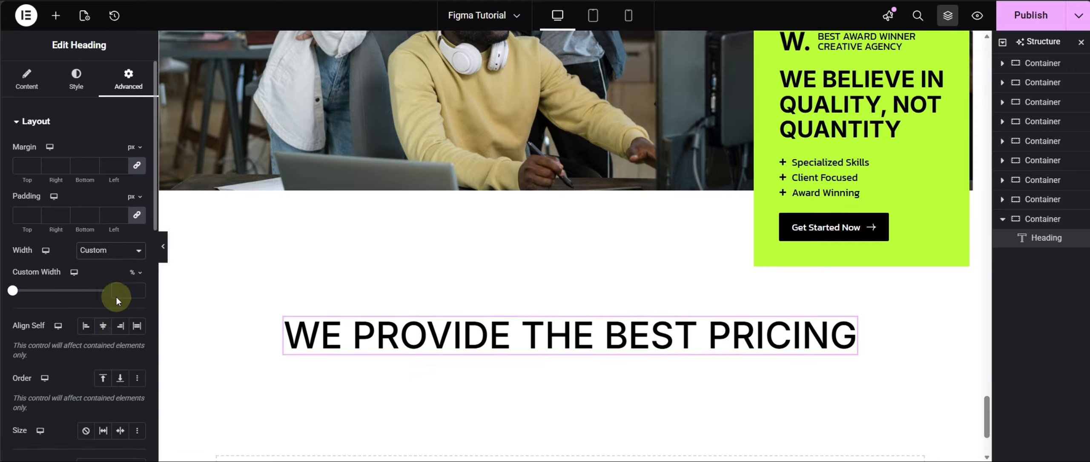
{"action": "type", "text": "50"}
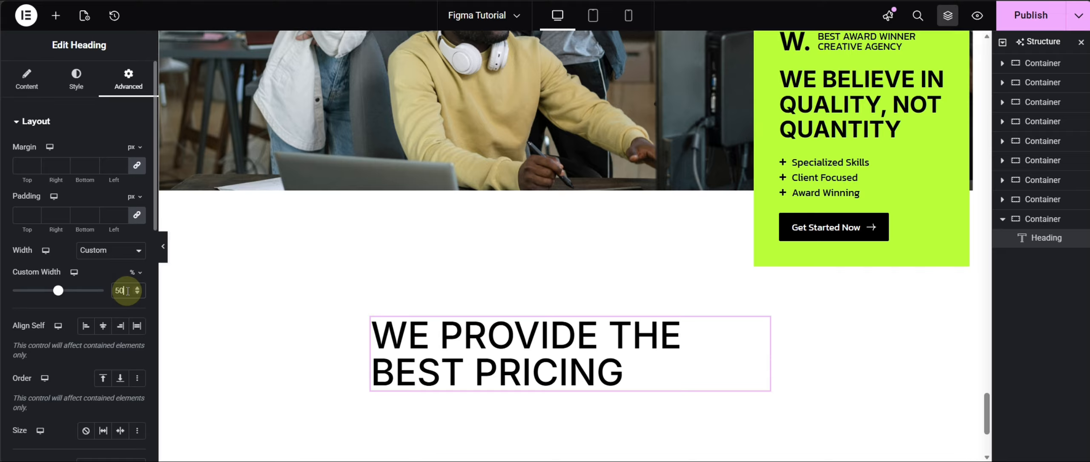
{"action": "left_click", "coordinate": [81, 98]}
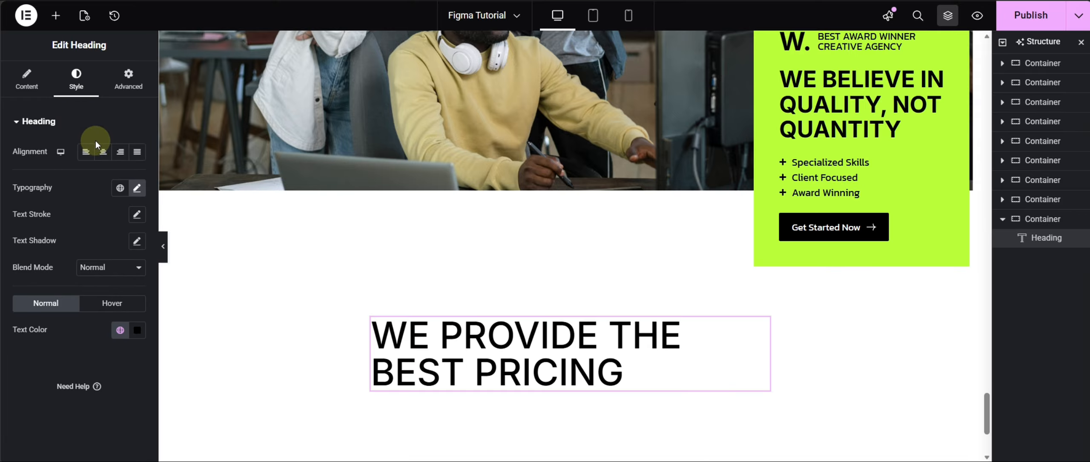
{"action": "left_click", "coordinate": [103, 157]}
Add a three-column grid with one row below the heading, with its padding set to 0 on all sides.
{"action": "scroll", "coordinate": [645, 332], "scroll_direction": "down", "scroll_amount": 4}
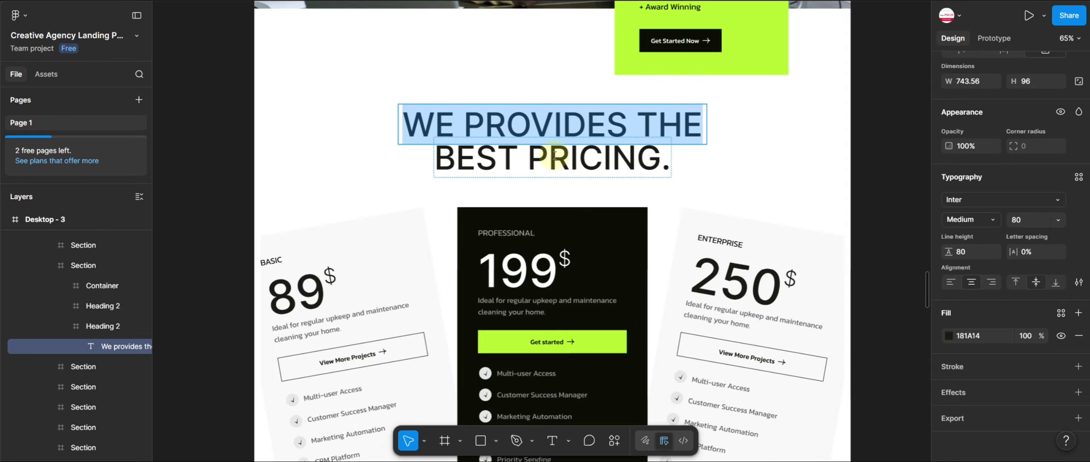
{"action": "scroll", "coordinate": [481, 239], "scroll_direction": "down", "scroll_amount": 3}
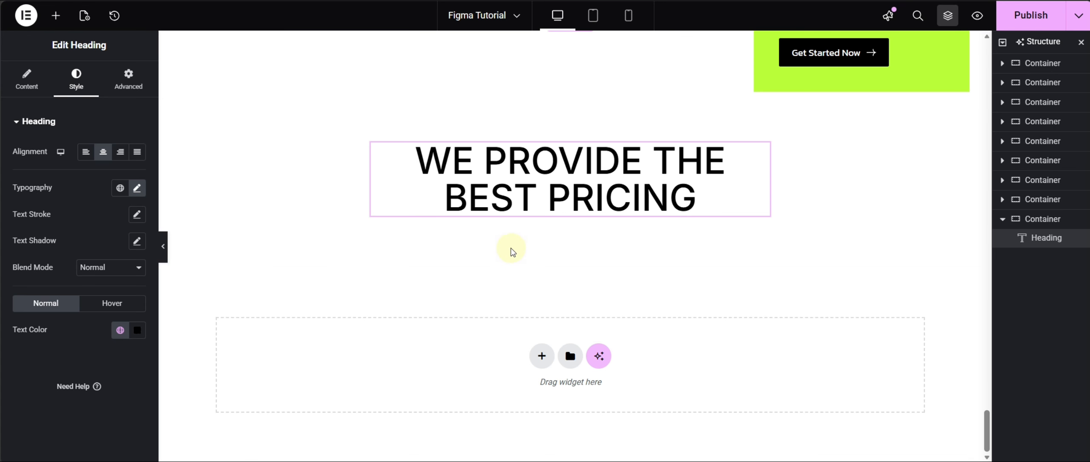
{"action": "left_click", "coordinate": [55, 15]}
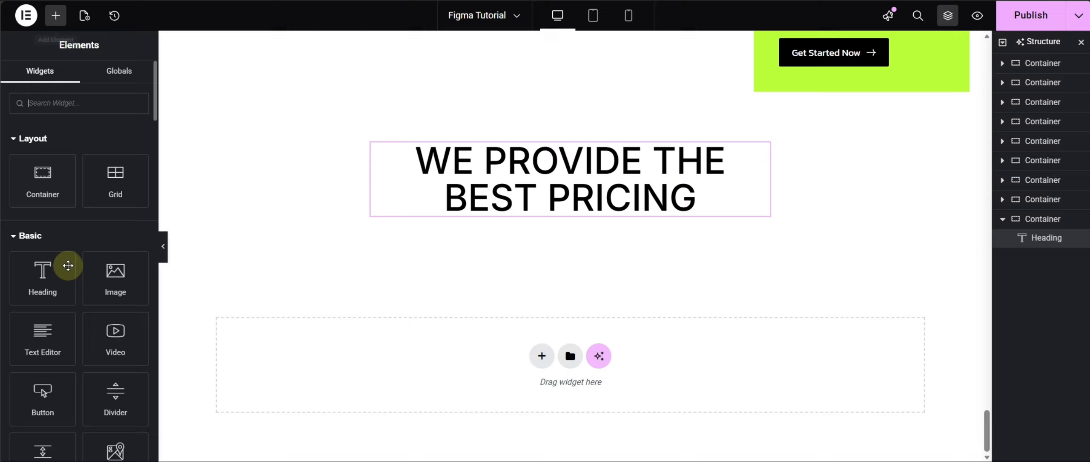
{"action": "left_click", "coordinate": [109, 206]}
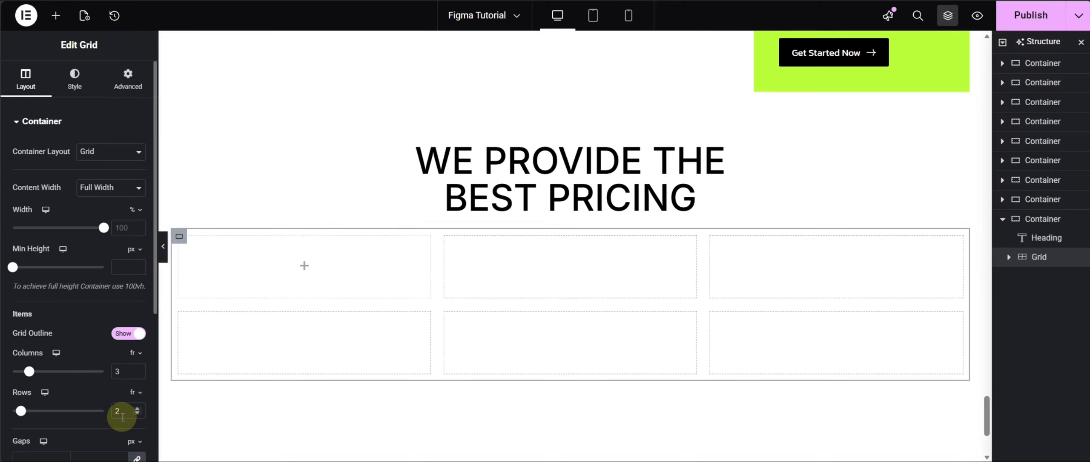
{"action": "key", "text": "BackSpace"}
{"action": "type", "text": "1"}
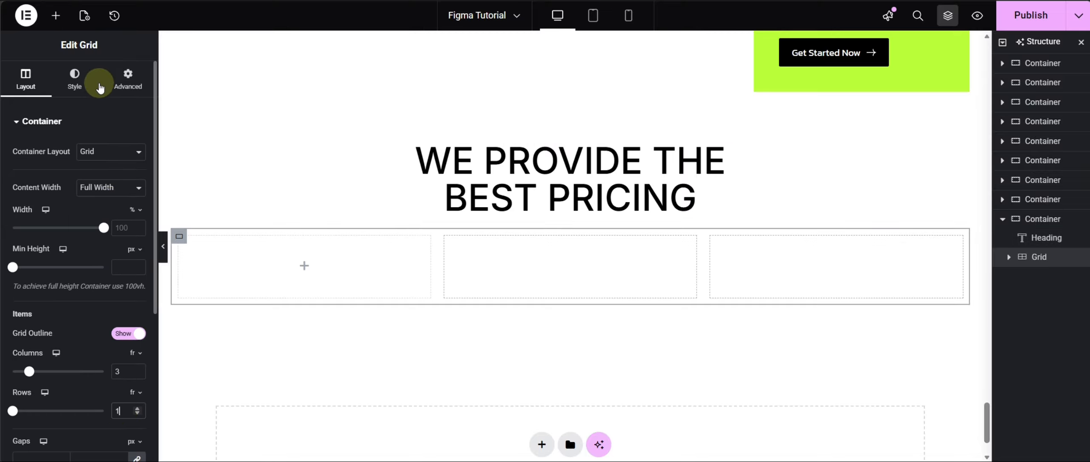
{"action": "left_click", "coordinate": [124, 80]}
{"action": "left_click", "coordinate": [137, 216]}
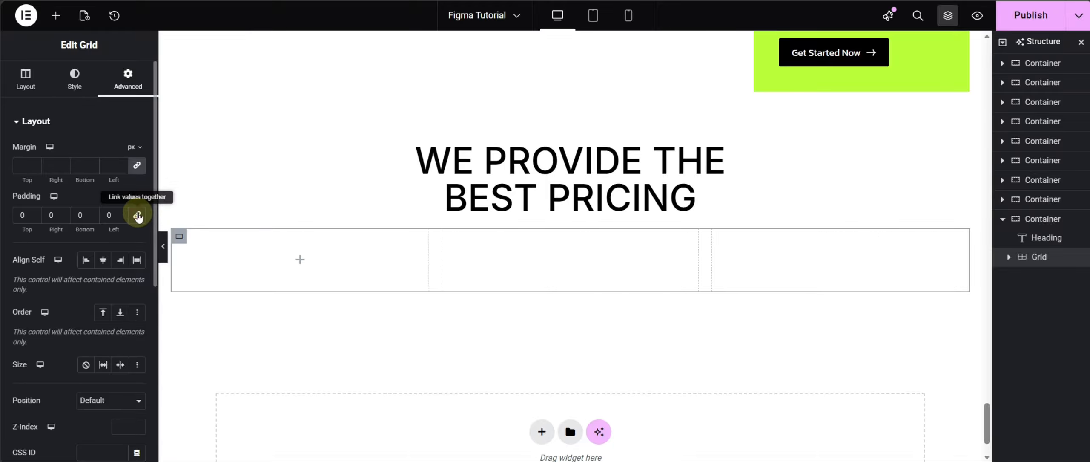
Place a container in the grid's first cell, and switch to the Figma design to check the pricing cards.
{"action": "left_click", "coordinate": [56, 15]}
{"action": "left_click_drag", "start_coordinate": [49, 191], "coordinate": [285, 264]}
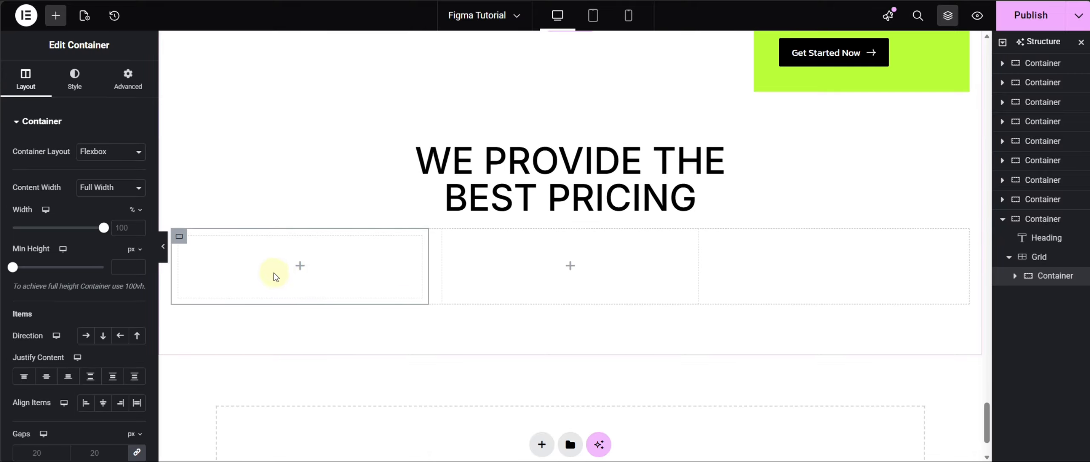
{"action": "left_click", "coordinate": [362, 1]}
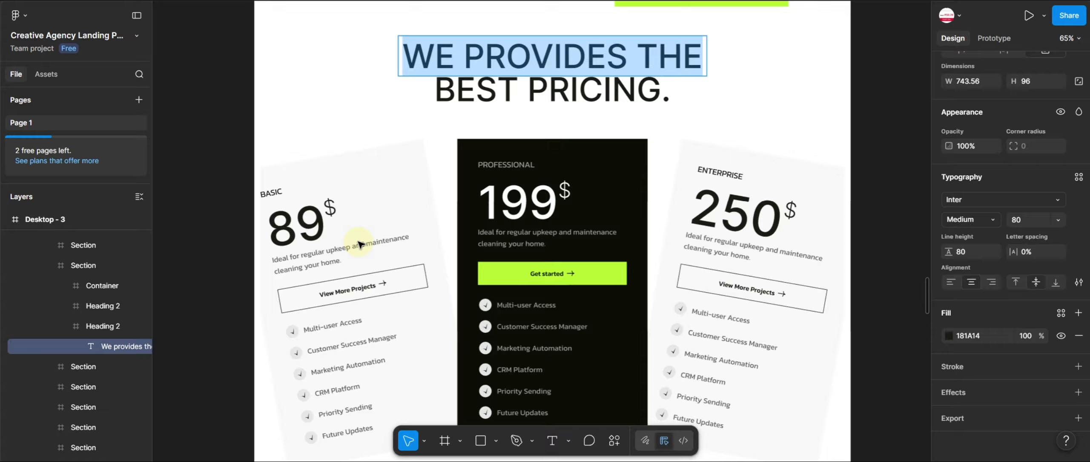
Check the Basic label in the Figma design, and add an H4 heading reading "Basic" to the container in the grid's first cell.
{"action": "left_click", "coordinate": [272, 192]}
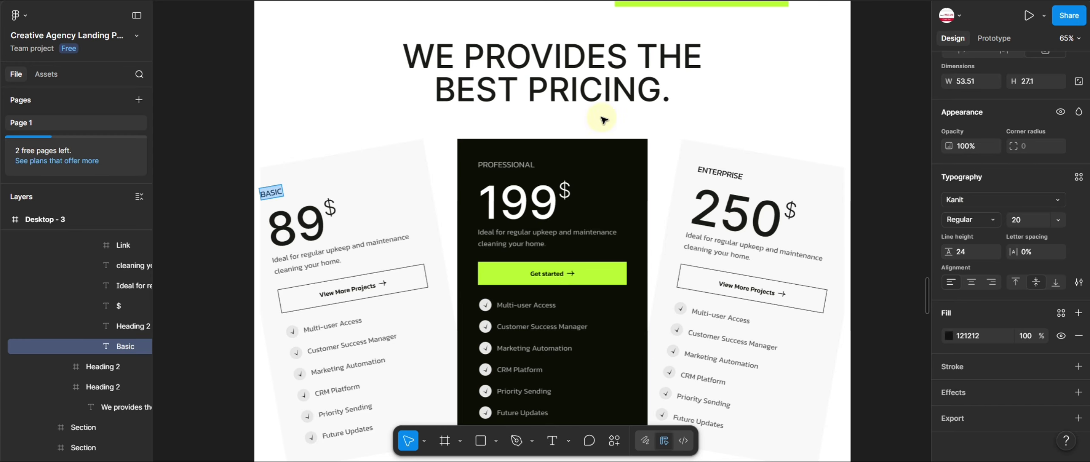
{"action": "left_click", "coordinate": [192, 0]}
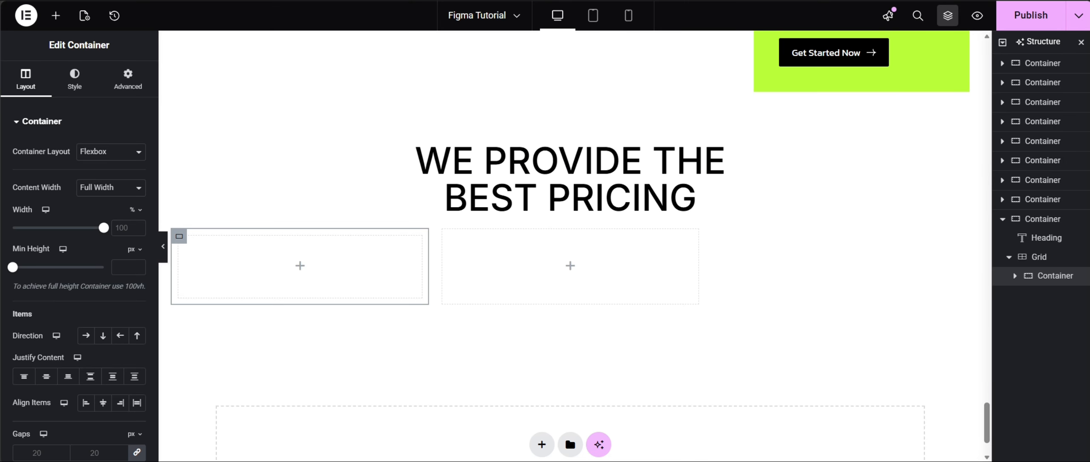
{"action": "left_click", "coordinate": [63, 16]}
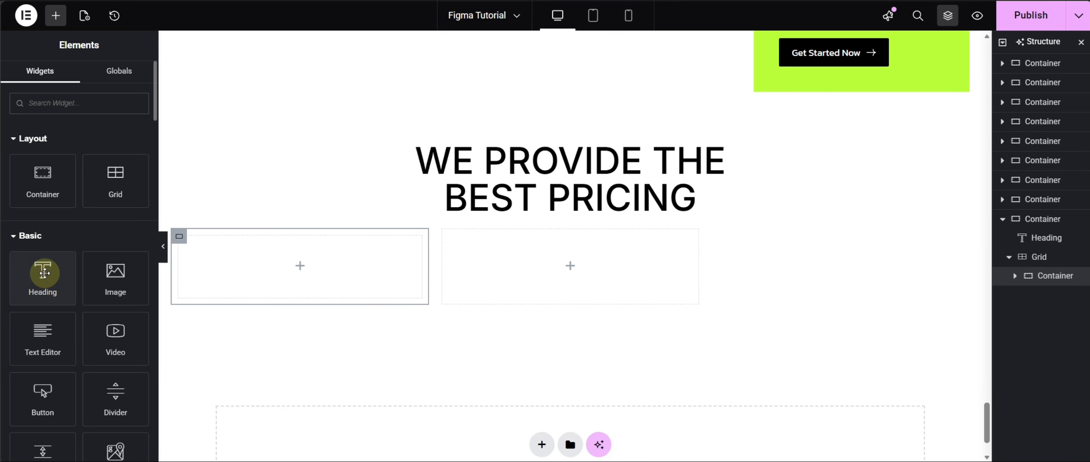
{"action": "left_click", "coordinate": [44, 273]}
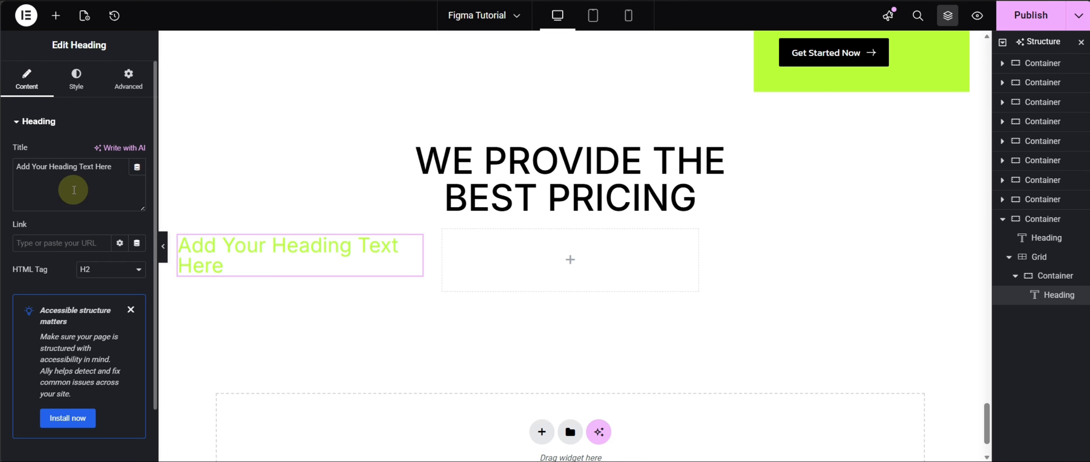
{"action": "left_click", "coordinate": [101, 276]}
{"action": "left_click", "coordinate": [103, 333]}
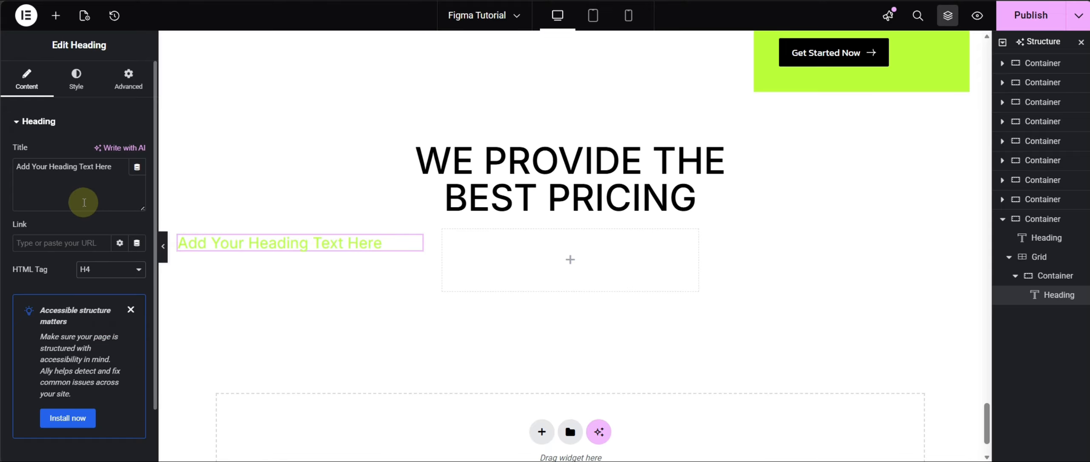
{"action": "key", "text": "ctrl+a"}
{"action": "type", "text": "Basic"}
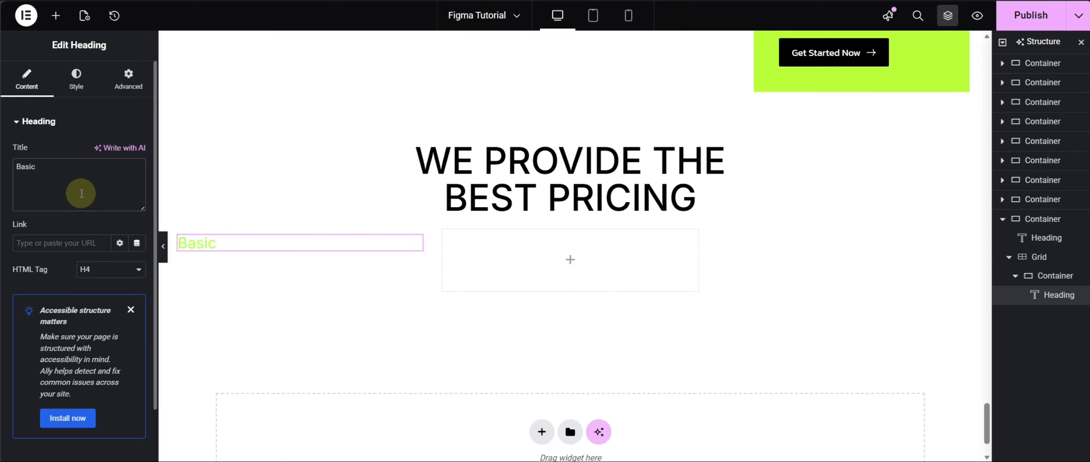
Style the Basic heading with the global Text color, the global Secondary font and an uppercase transform.
{"action": "left_click", "coordinate": [77, 79]}
{"action": "left_click", "coordinate": [115, 334]}
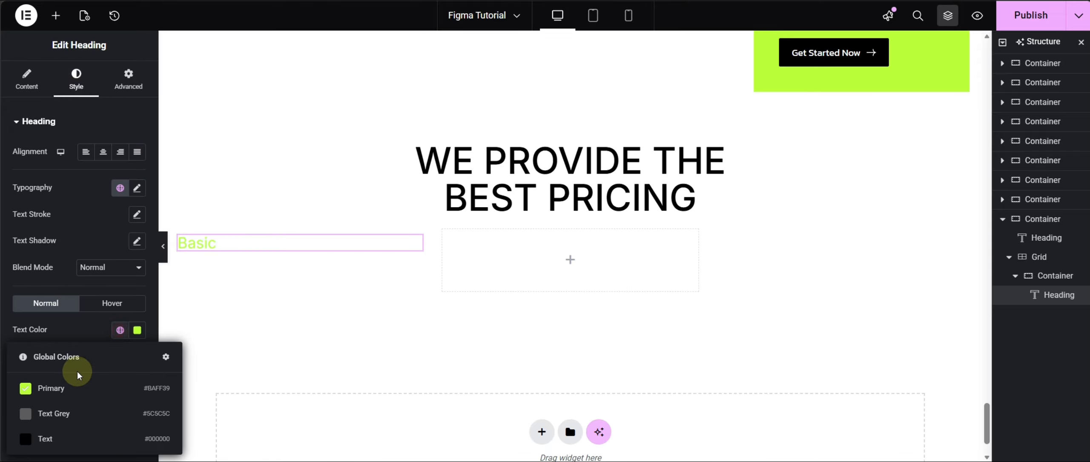
{"action": "left_click", "coordinate": [61, 438]}
{"action": "left_click", "coordinate": [118, 190]}
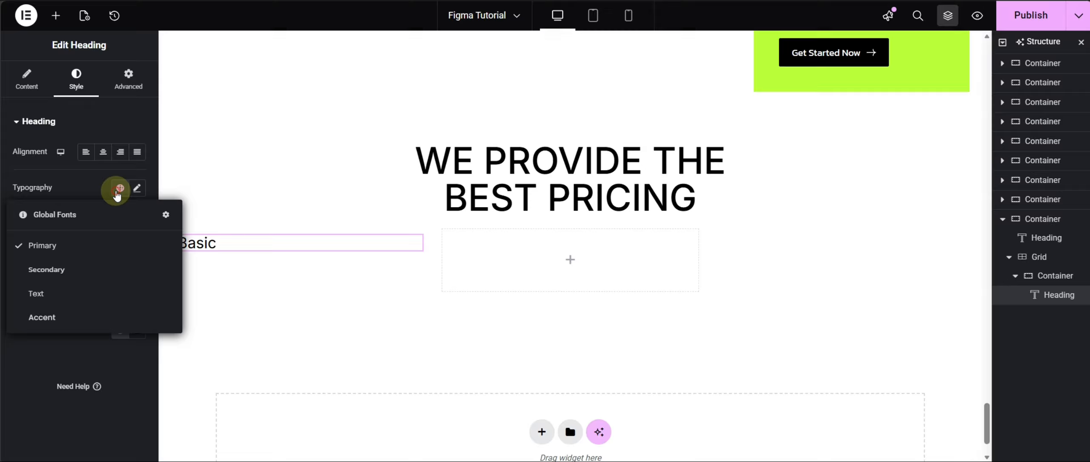
{"action": "left_click", "coordinate": [52, 271]}
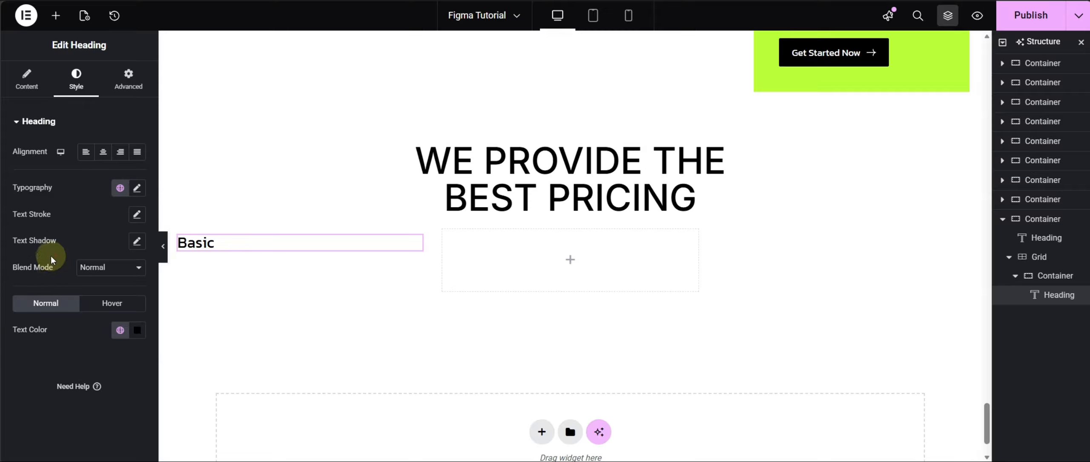
{"action": "left_click", "coordinate": [137, 188]}
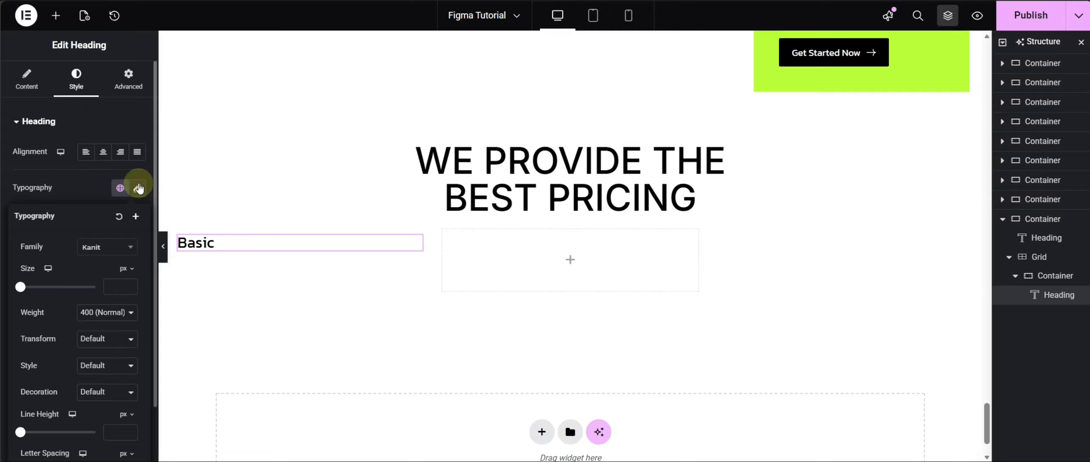
{"action": "left_click", "coordinate": [112, 343]}
{"action": "left_click", "coordinate": [103, 373]}
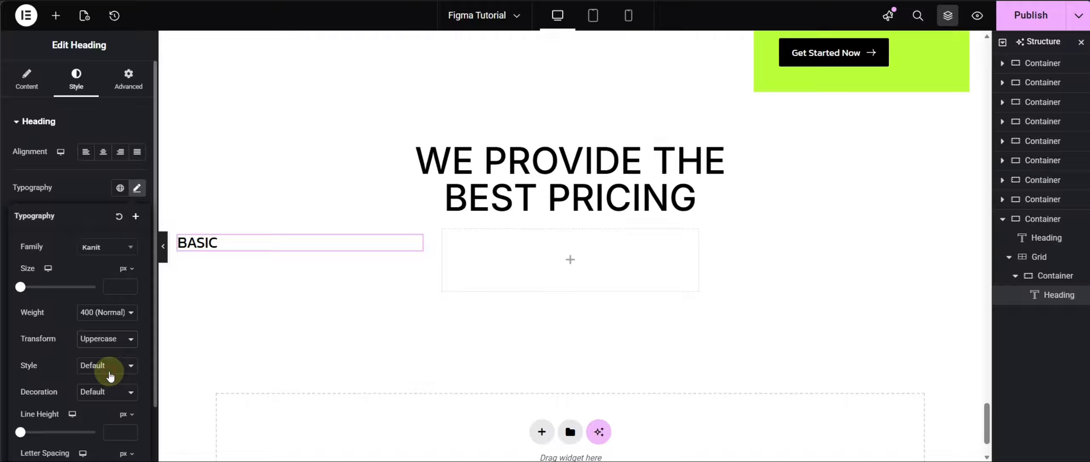
{"action": "left_click", "coordinate": [85, 181]}
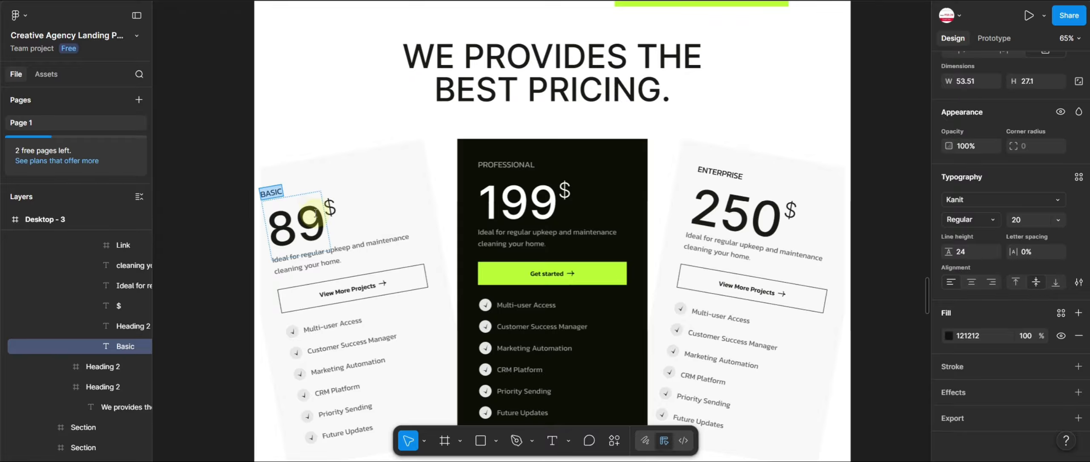
Copy the Basic card's fill from the Figma design and set the first cell container's background color to F8F8F8.
{"action": "left_click", "coordinate": [349, 166]}
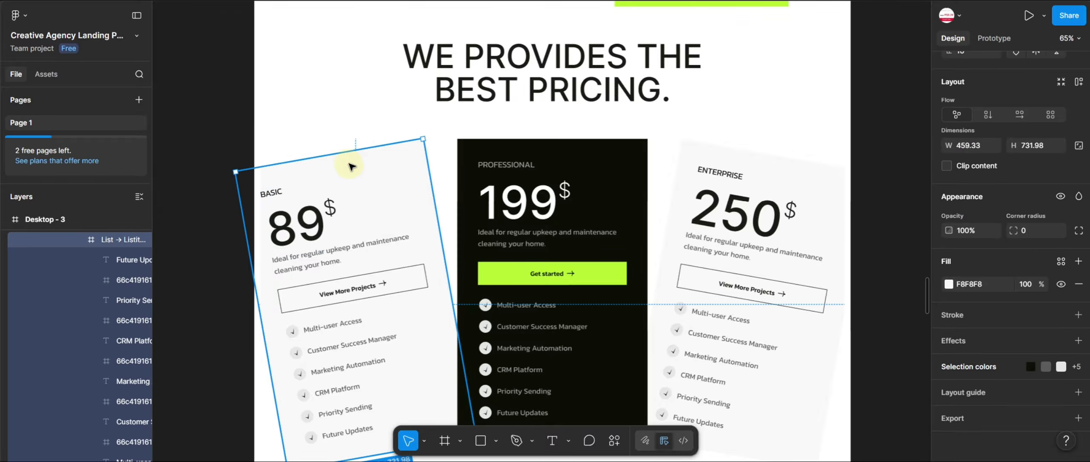
{"action": "left_click", "coordinate": [975, 285]}
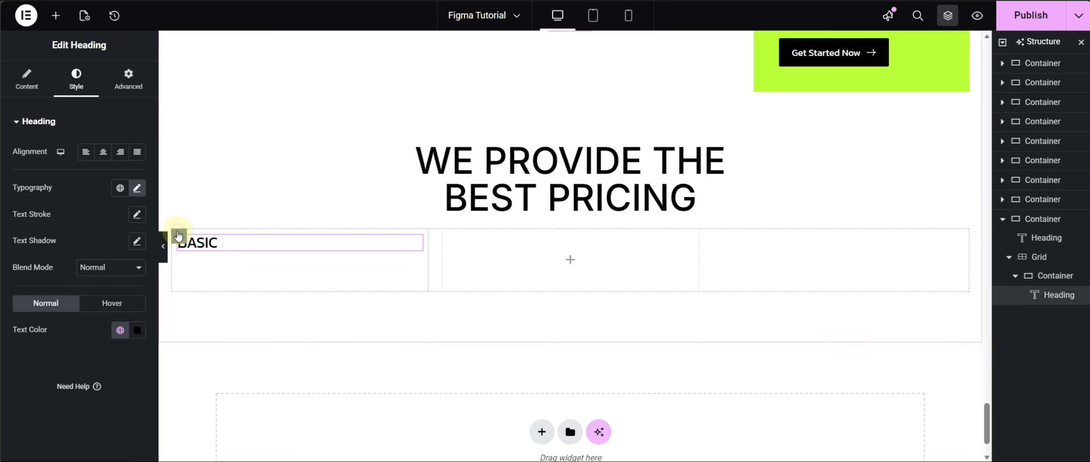
{"action": "left_click", "coordinate": [178, 234]}
{"action": "left_click", "coordinate": [75, 79]}
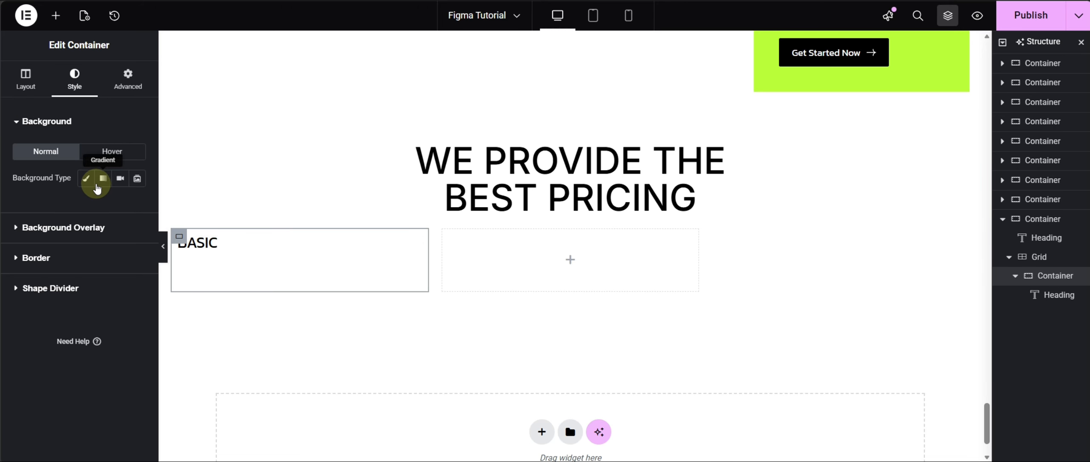
{"action": "left_click", "coordinate": [86, 179]}
{"action": "left_click", "coordinate": [120, 204]}
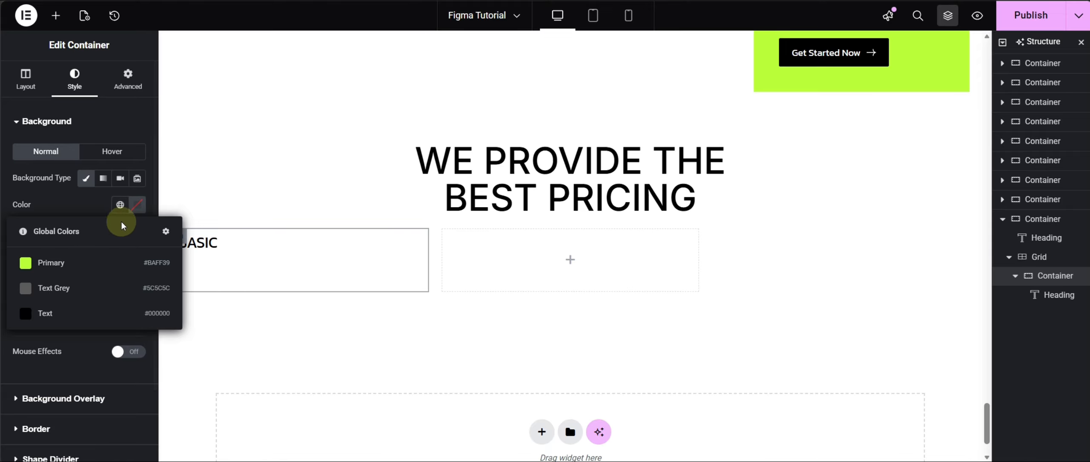
{"action": "left_click", "coordinate": [136, 204]}
{"action": "left_click", "coordinate": [100, 384]}
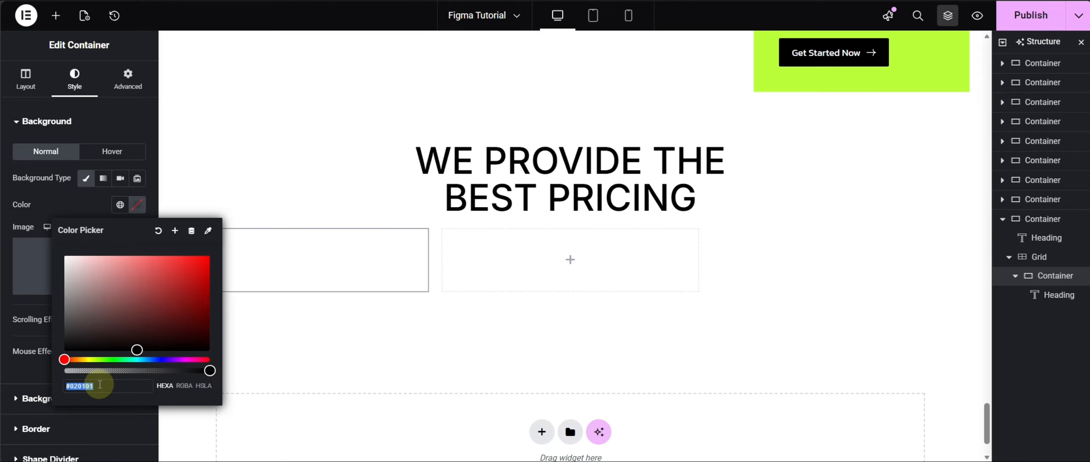
{"action": "type", "text": "F8F8F8"}
{"action": "left_click", "coordinate": [17, 369]}
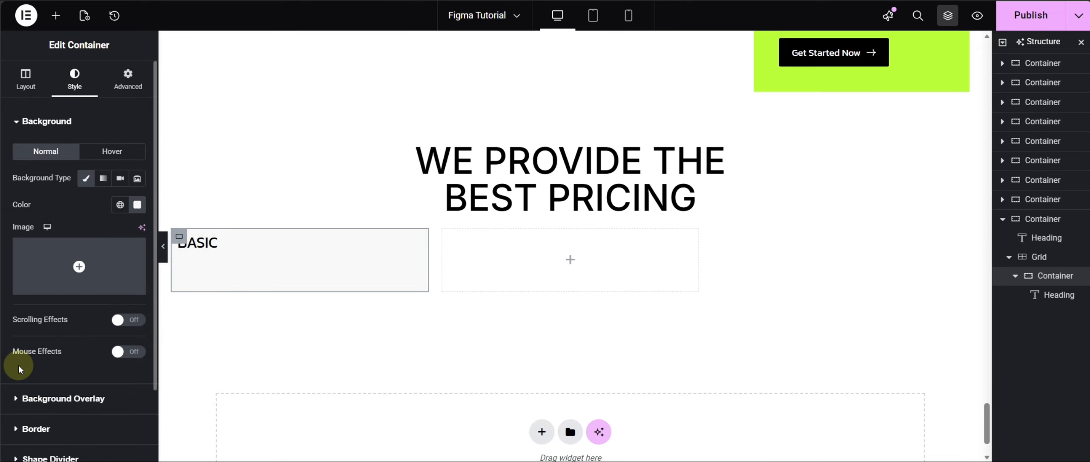
Set the Basic card container's padding to 30 px on all sides.
{"action": "left_click", "coordinate": [122, 86]}
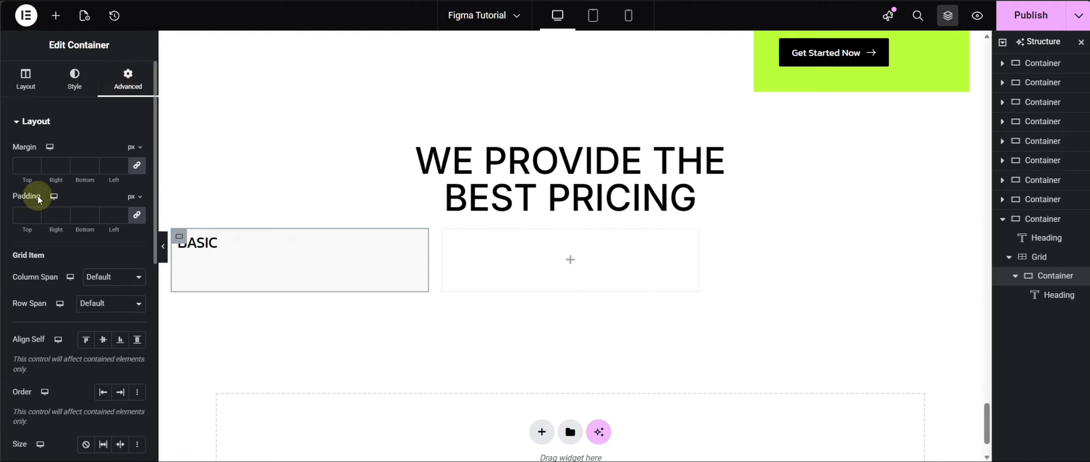
{"action": "left_click", "coordinate": [21, 214]}
{"action": "type", "text": "30"}
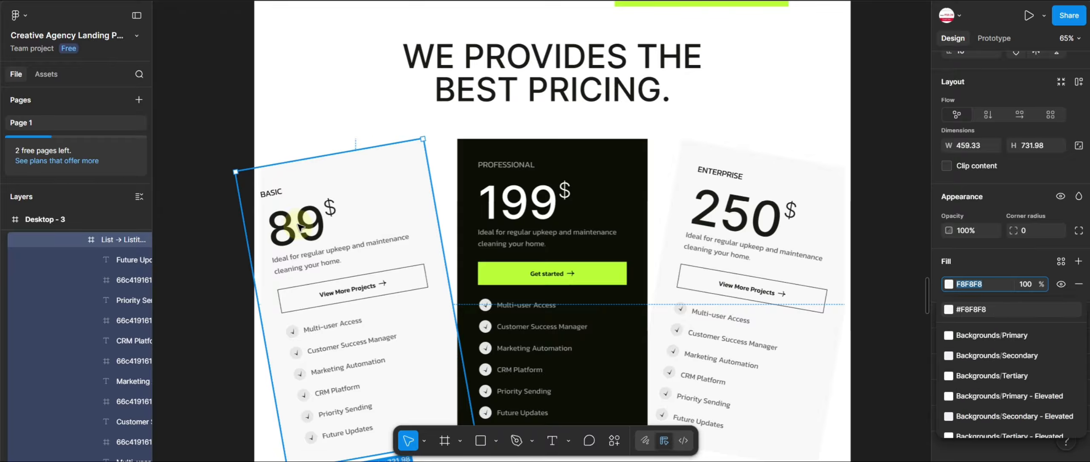
Check the 89 price in the Figma design, and add a horizontal row container without padding below the Basic heading.
{"action": "double_click", "coordinate": [310, 225]}
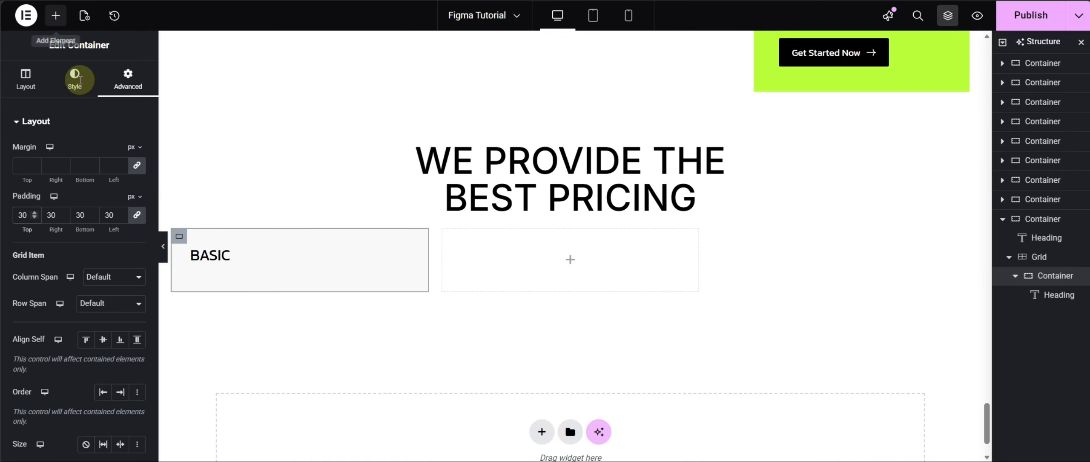
{"action": "left_click", "coordinate": [224, 248]}
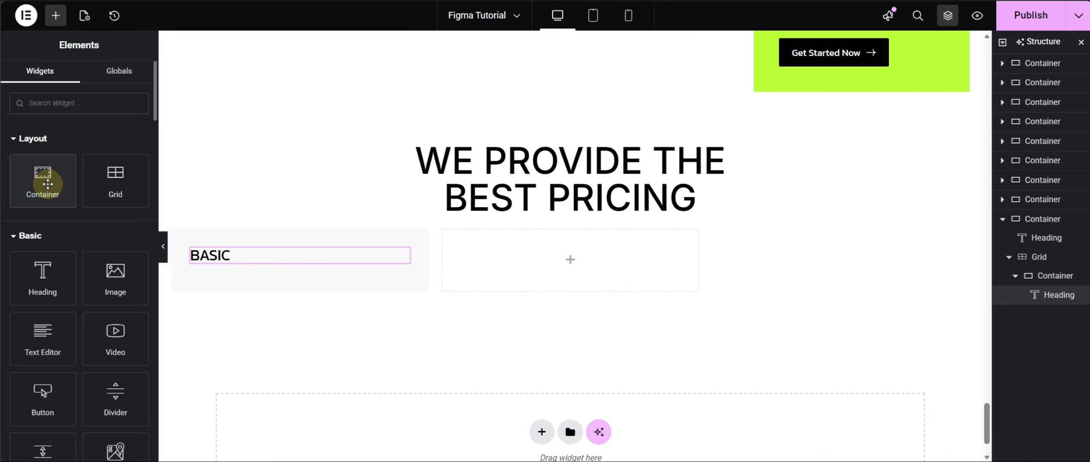
{"action": "left_click", "coordinate": [48, 183]}
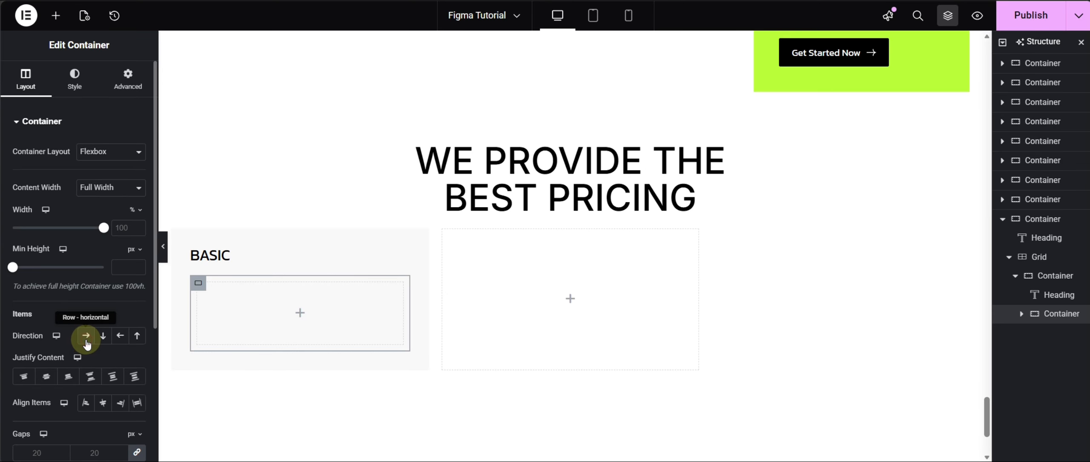
{"action": "left_click", "coordinate": [127, 76]}
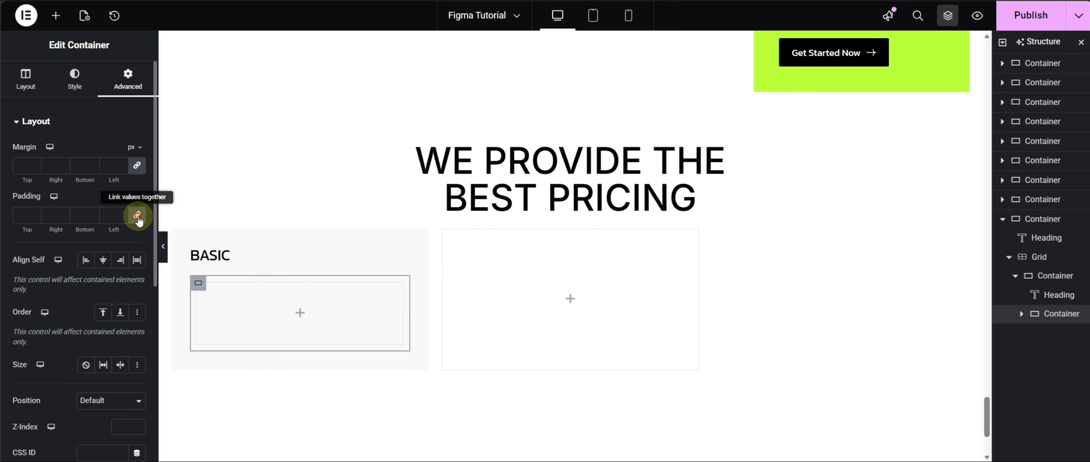
{"action": "left_click", "coordinate": [137, 216]}
Add a heading reading "89" to the nested row container, with its HTML tag set to div.
{"action": "left_click", "coordinate": [56, 16]}
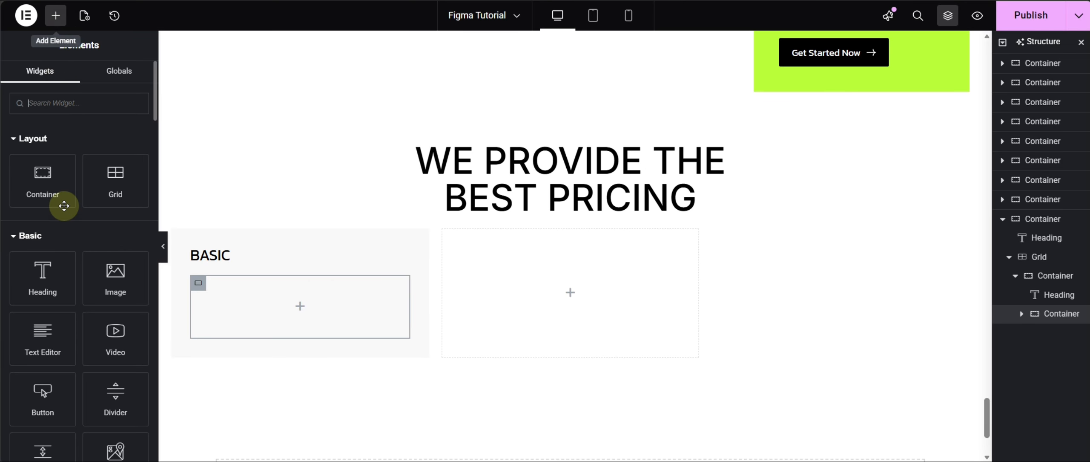
{"action": "left_click", "coordinate": [46, 279]}
{"action": "triple_click", "coordinate": [71, 172]}
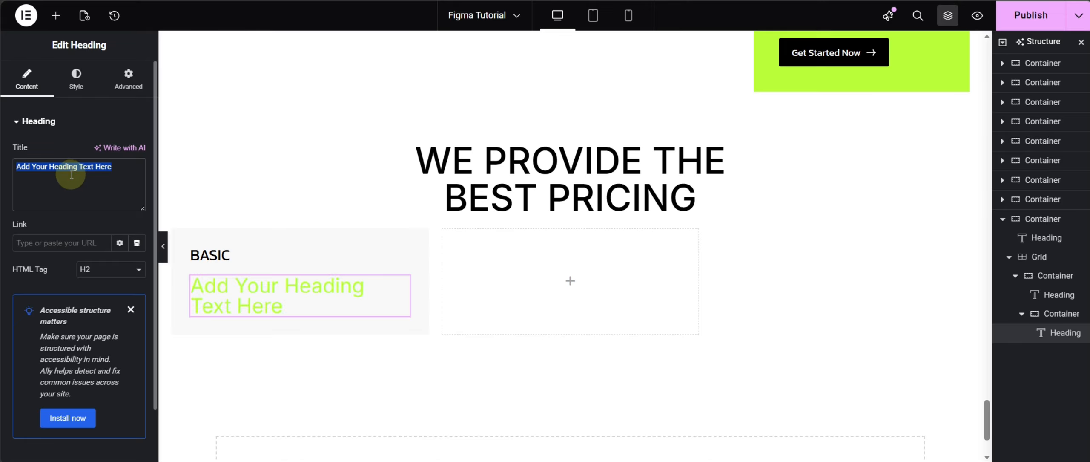
{"action": "type", "text": "89"}
{"action": "left_click", "coordinate": [96, 273]}
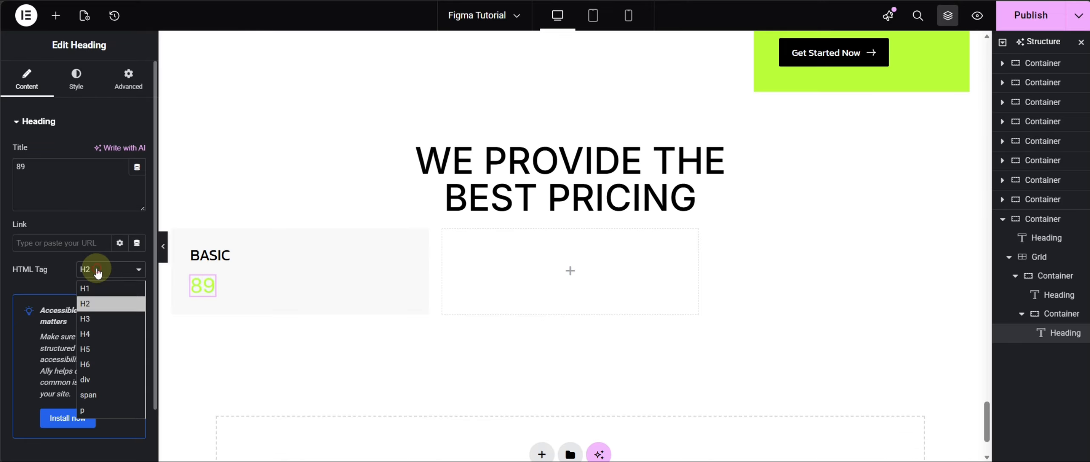
{"action": "left_click", "coordinate": [87, 379]}
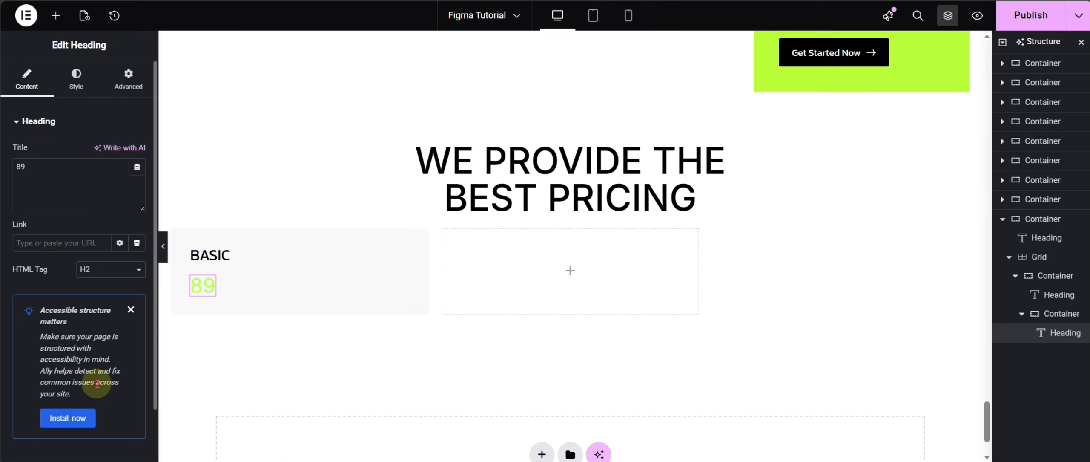
Apply the global Text color to the 89 price heading.
{"action": "left_click", "coordinate": [73, 91]}
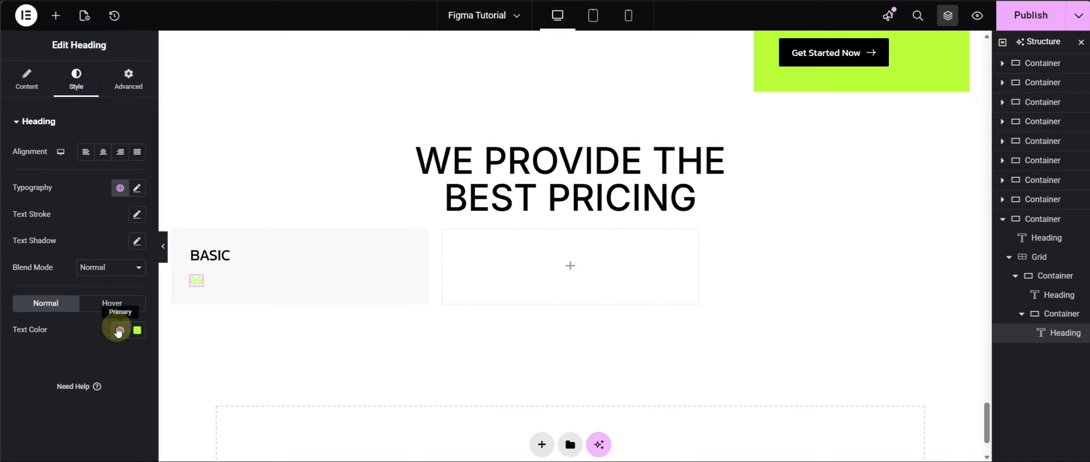
{"action": "left_click", "coordinate": [120, 329]}
{"action": "left_click", "coordinate": [72, 412]}
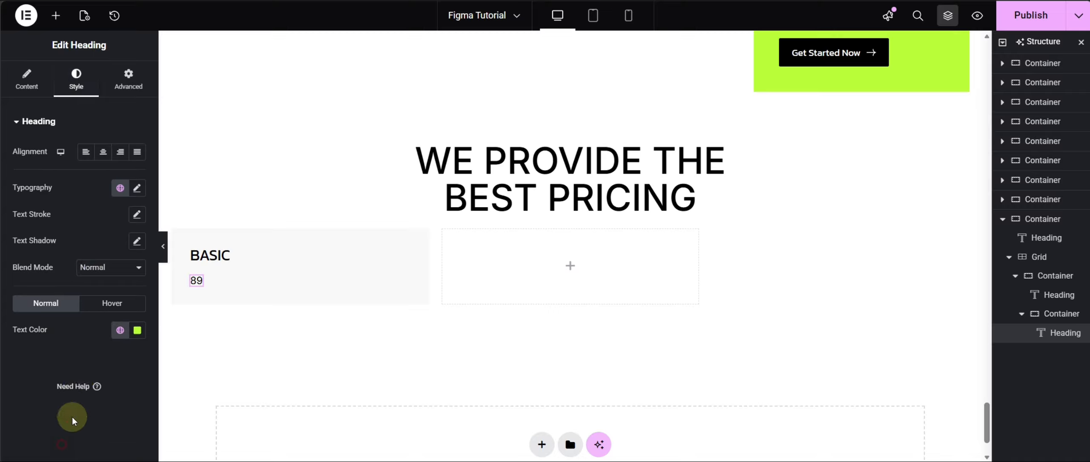
Set the 89 price heading's typography to size 68 px and weight 500 (Medium).
{"action": "left_click", "coordinate": [137, 188]}
{"action": "left_click", "coordinate": [115, 284]}
{"action": "type", "text": "6"}
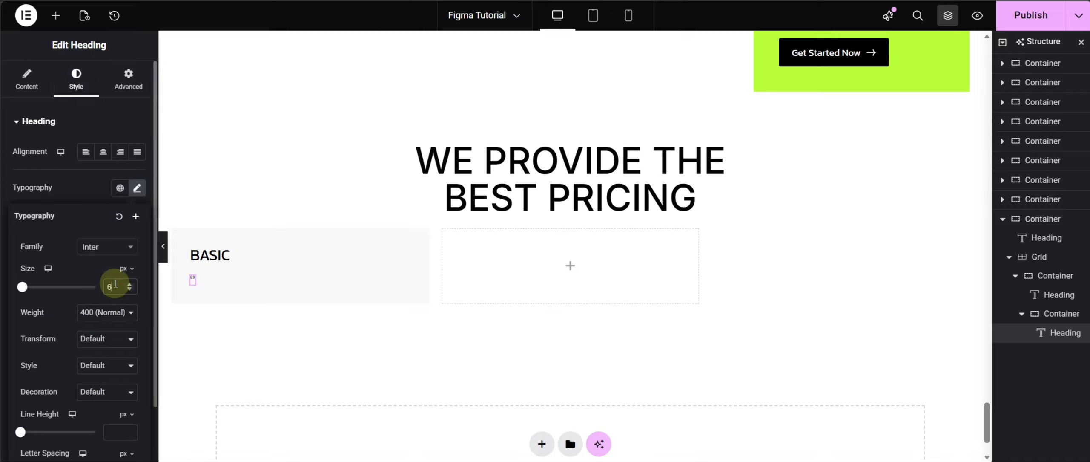
{"action": "type", "text": "8"}
{"action": "left_click", "coordinate": [110, 312]}
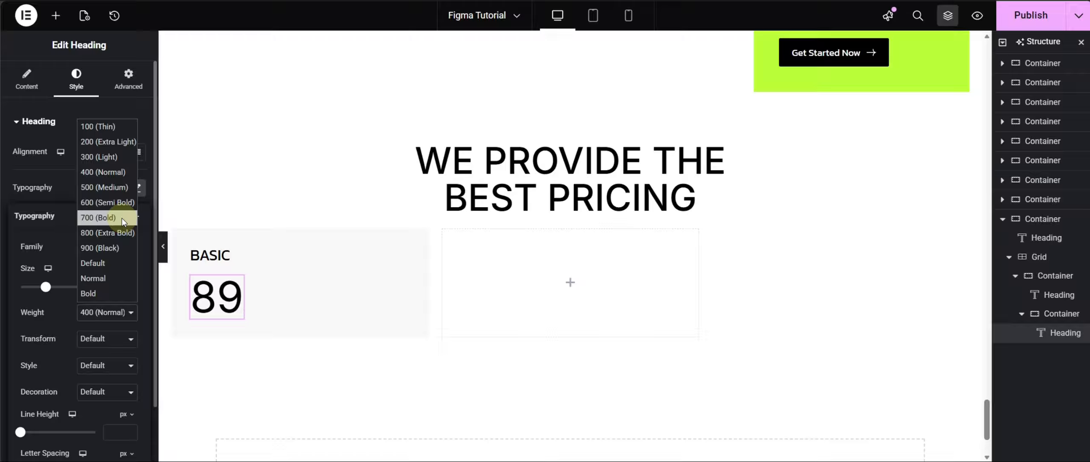
{"action": "left_click", "coordinate": [120, 189]}
{"action": "left_click", "coordinate": [70, 192]}
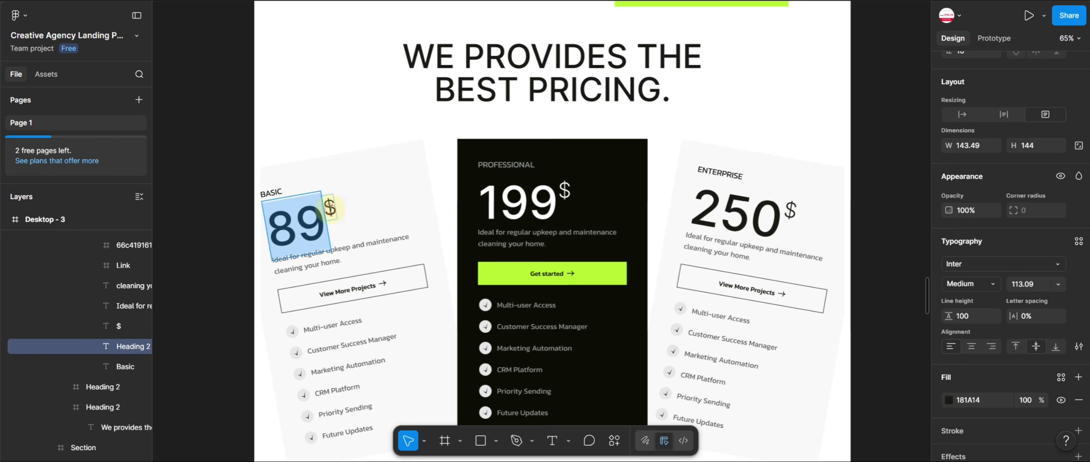
Check the dollar sign in the Figma design, and duplicate the 89 price heading within its row container.
{"action": "left_click", "coordinate": [331, 208]}
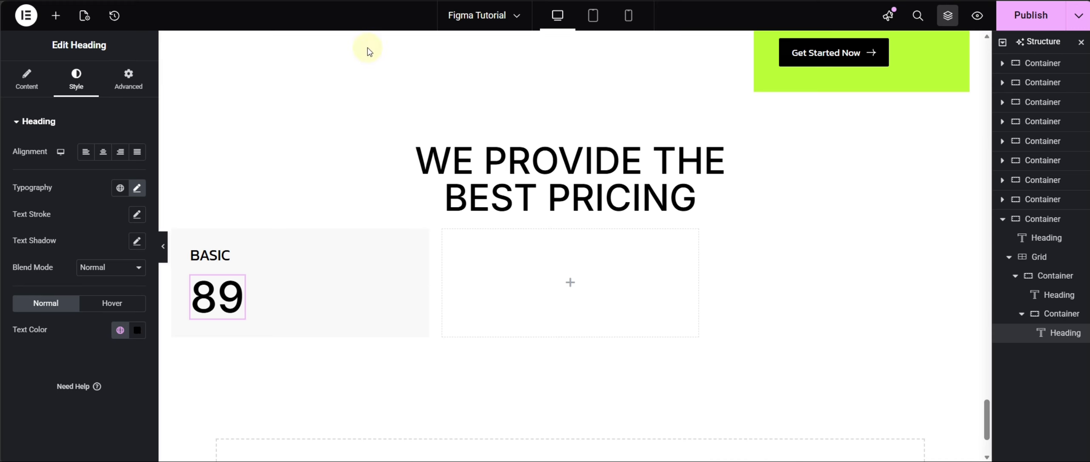
{"action": "right_click", "coordinate": [231, 297]}
{"action": "left_click", "coordinate": [256, 178]}
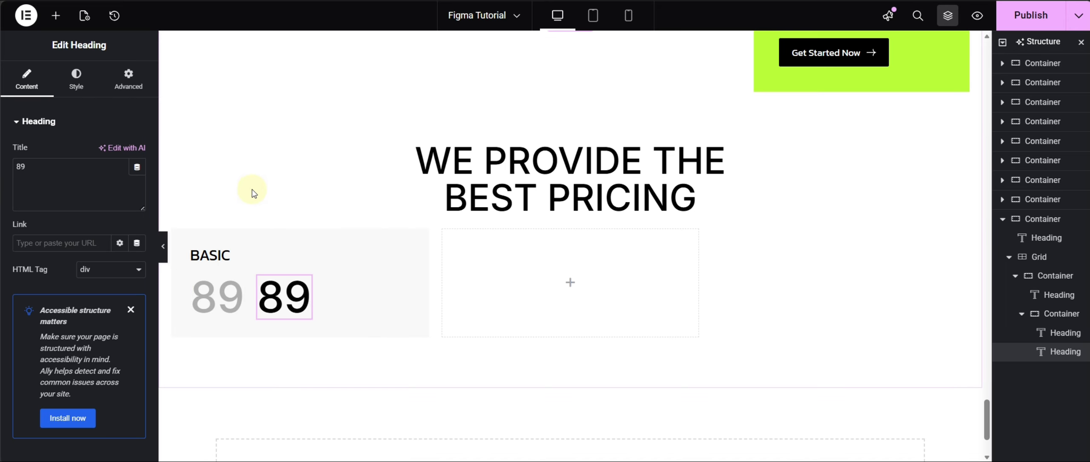
Replace the duplicated price heading's text with "$".
{"action": "left_click", "coordinate": [53, 169]}
{"action": "key", "text": "BackSpace"}
{"action": "key", "text": "BackSpace"}
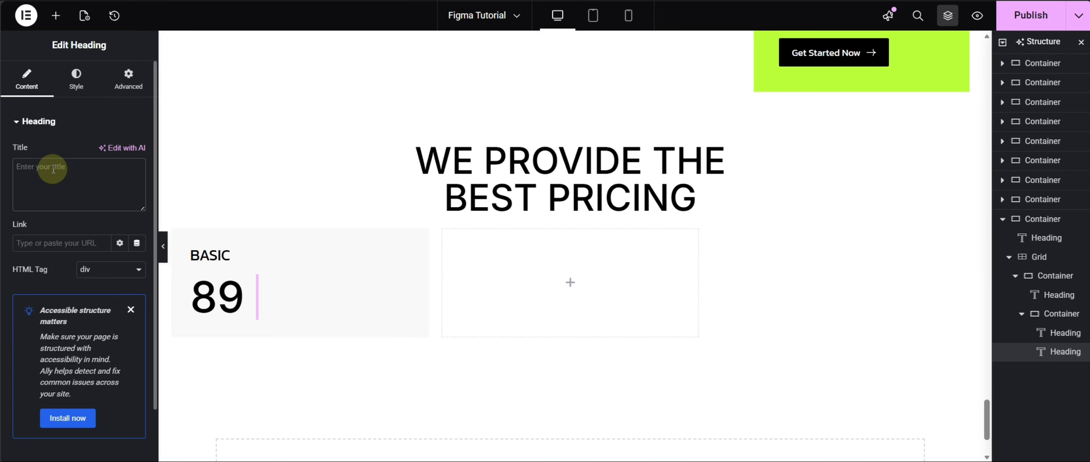
{"action": "type", "text": "$"}
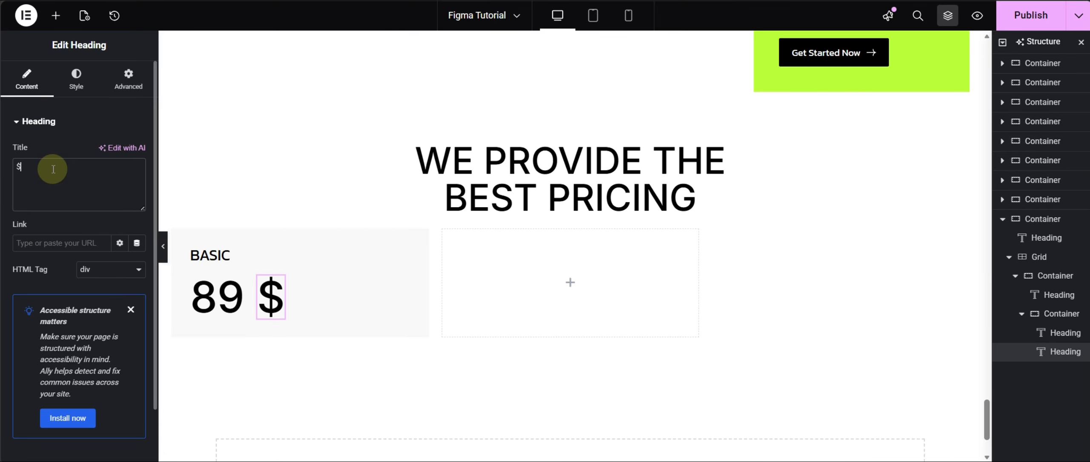
Set the dollar sign's typography to size 28 px and weight 300 (Light), and set its row container's gaps to 5 px.
{"action": "left_click", "coordinate": [75, 87]}
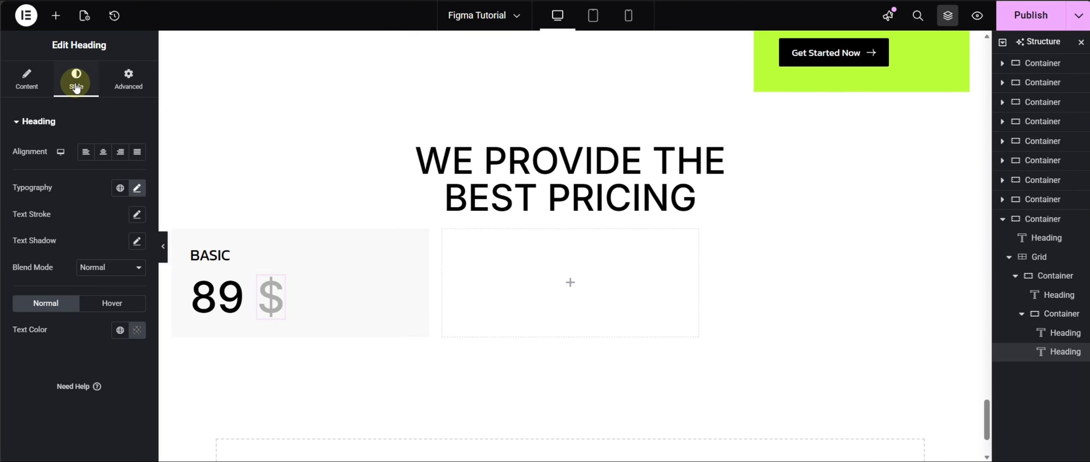
{"action": "left_click", "coordinate": [136, 194]}
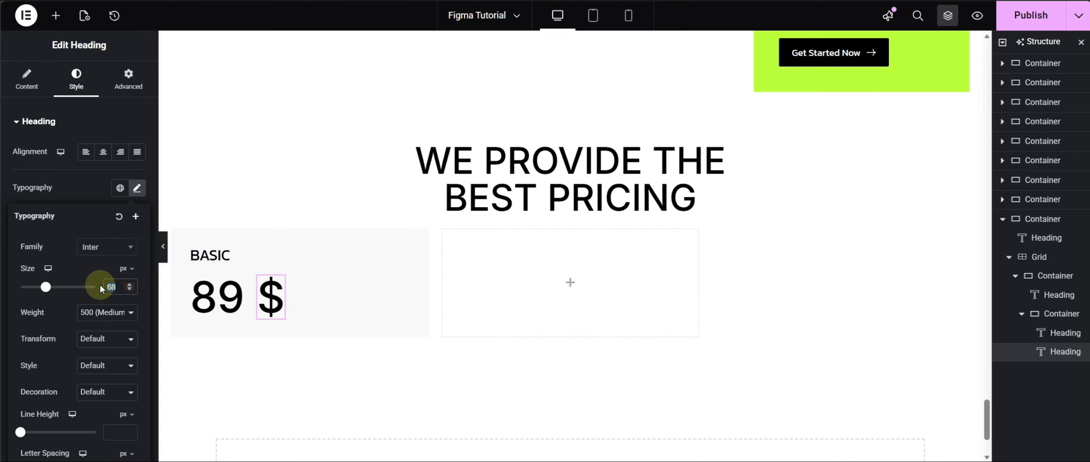
{"action": "type", "text": "28"}
{"action": "left_click", "coordinate": [110, 312]}
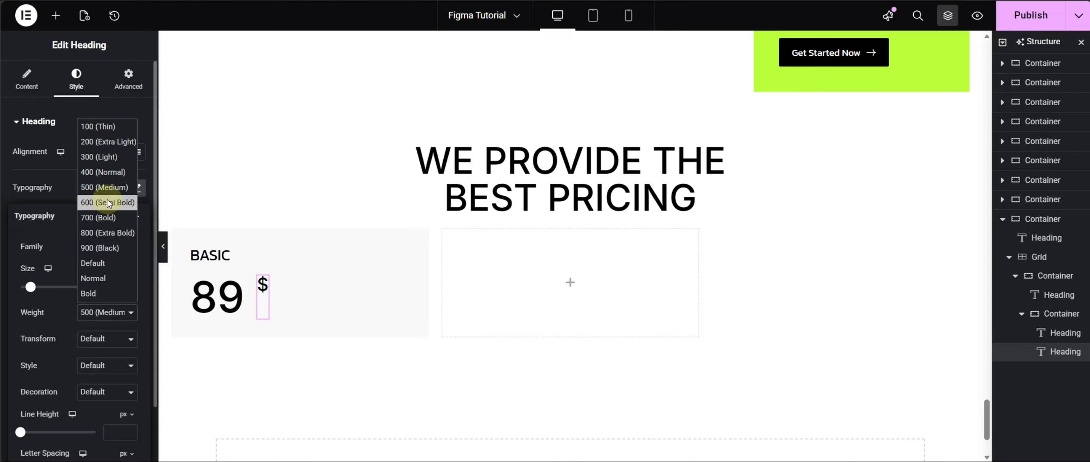
{"action": "left_click", "coordinate": [107, 158]}
{"action": "left_click", "coordinate": [79, 163]}
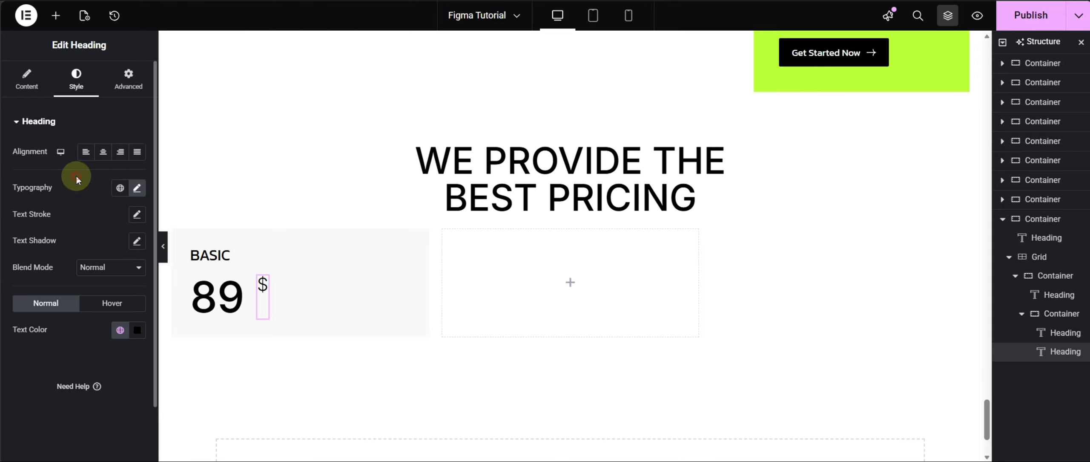
{"action": "left_click", "coordinate": [198, 281]}
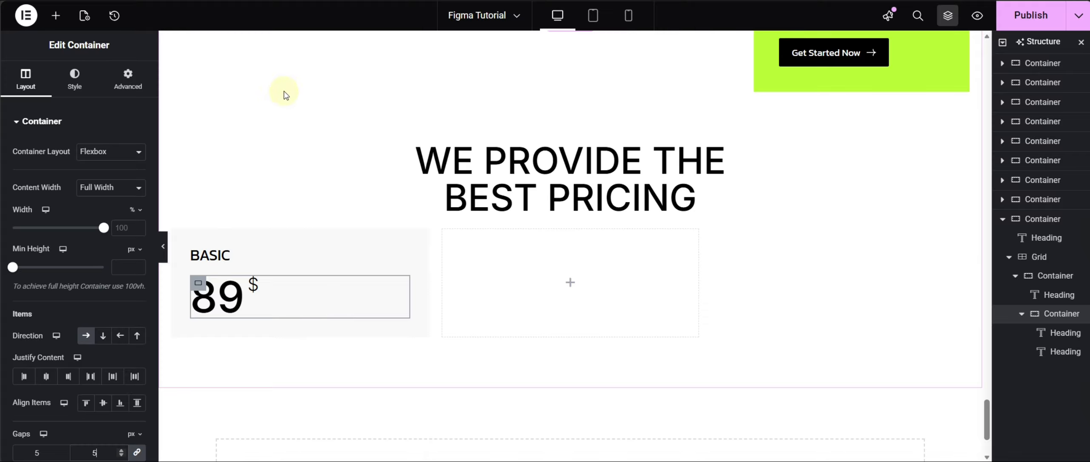
Switch to the Figma design and copy the first description line of the Basic card, "Ideal for regular upkeep and maintenance".
{"action": "left_click", "coordinate": [277, 0]}
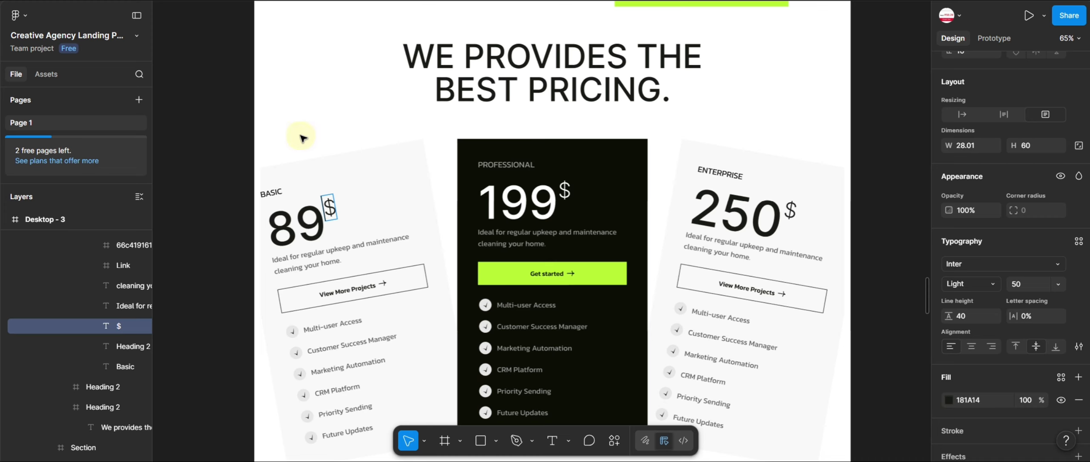
{"action": "left_click", "coordinate": [313, 254]}
{"action": "triple_click", "coordinate": [339, 245]}
{"action": "key", "text": "ctrl+c"}
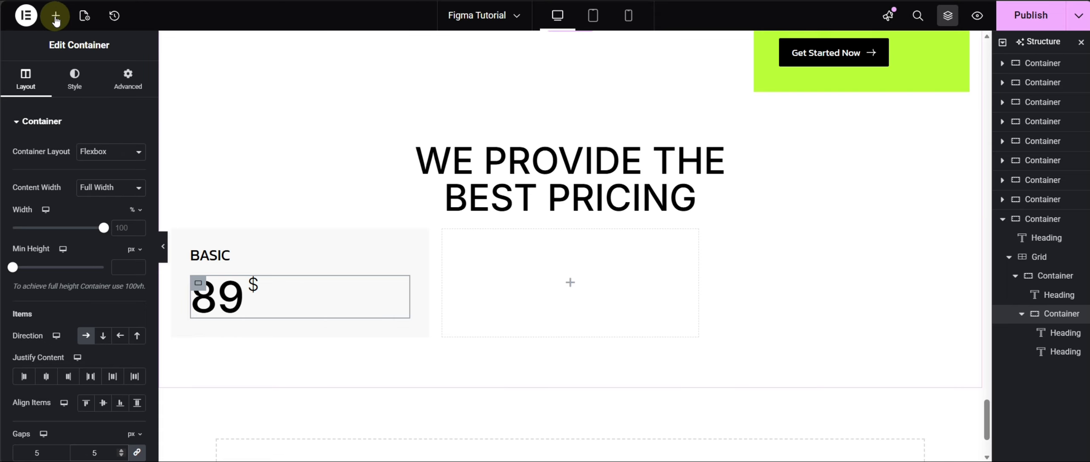
Add a Text Editor widget to the Basic card's container, below the price row.
{"action": "left_click", "coordinate": [55, 17]}
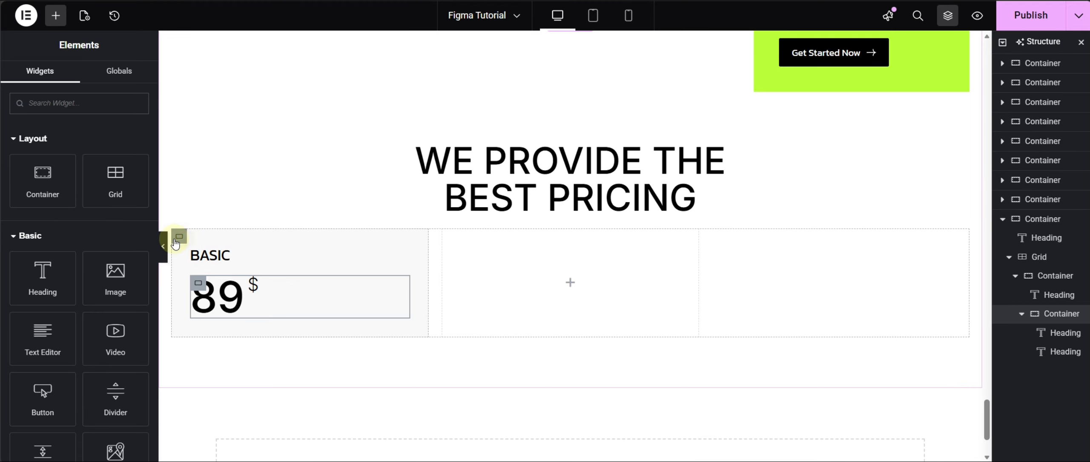
{"action": "left_click", "coordinate": [178, 238]}
{"action": "left_click", "coordinate": [55, 15]}
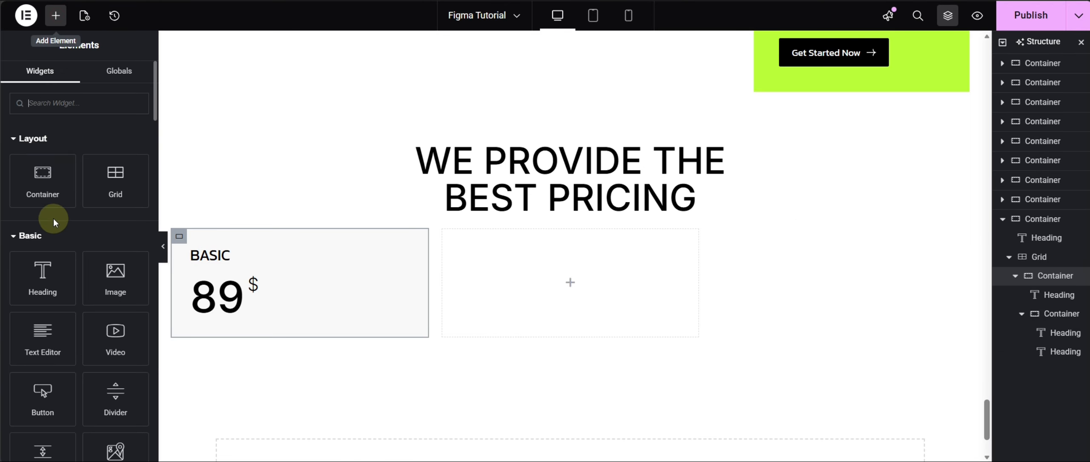
{"action": "left_click", "coordinate": [39, 334]}
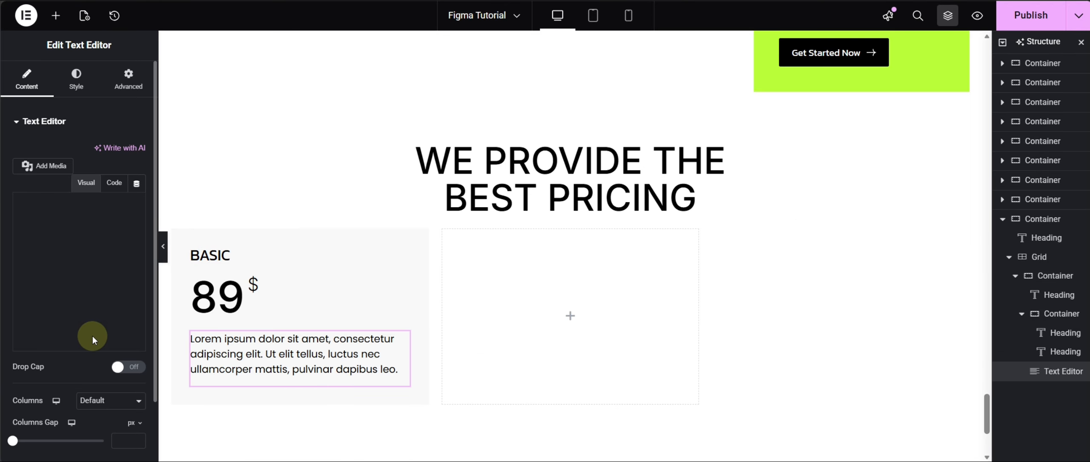
Replace the placeholder text with the Figma description "Ideal for regular upkeep and maintenance cleaning your home.".
{"action": "triple_click", "coordinate": [75, 364]}
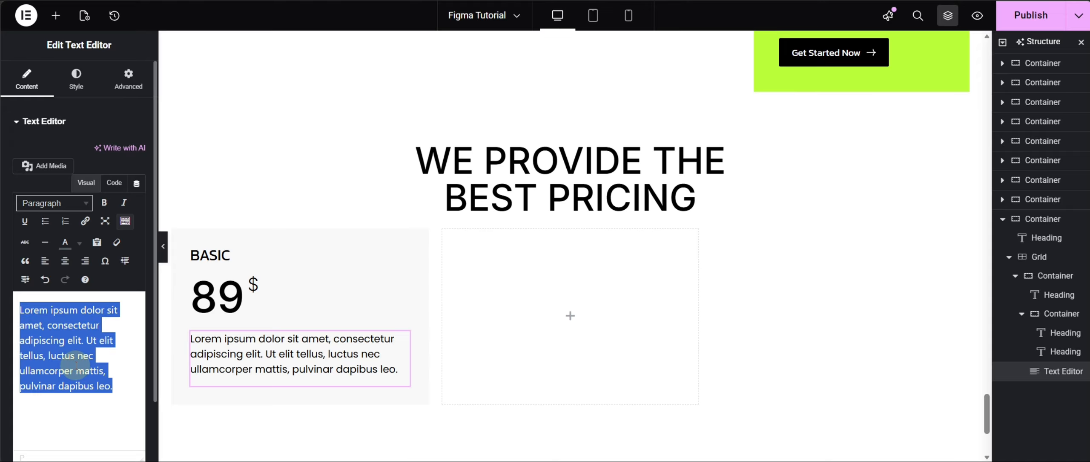
{"action": "key", "text": "ctrl+v"}
{"action": "key", "text": "alt+Tab"}
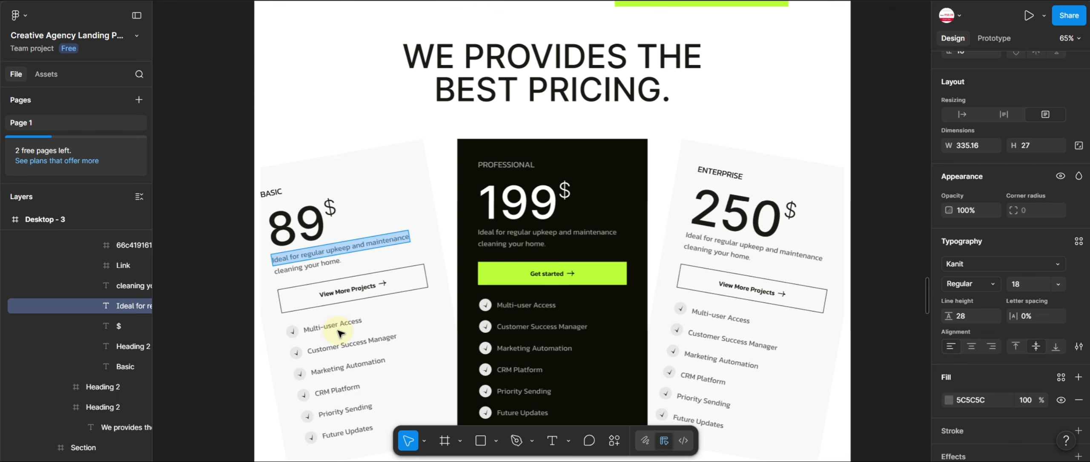
{"action": "left_click", "coordinate": [312, 264]}
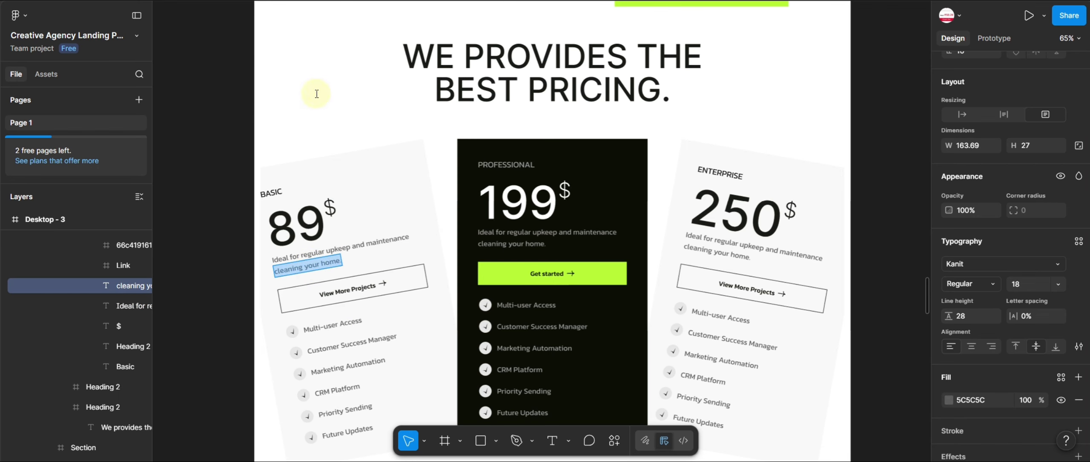
{"action": "key", "text": "alt+Tab"}
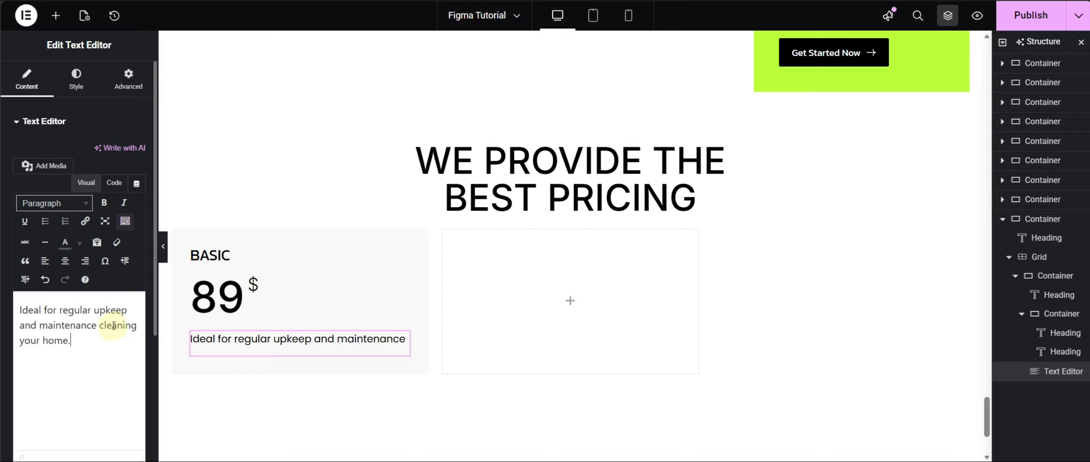
Style the Basic card's description with 0 px paragraph spacing, the global grey text color and the matching global Kanit font.
{"action": "left_click", "coordinate": [76, 80]}
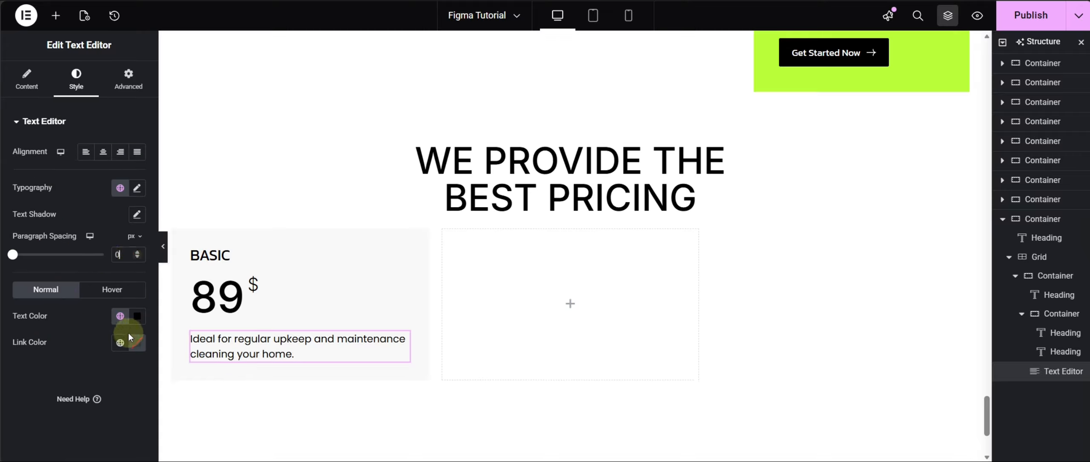
{"action": "left_click", "coordinate": [120, 315]}
{"action": "left_click", "coordinate": [74, 394]}
{"action": "left_click", "coordinate": [121, 190]}
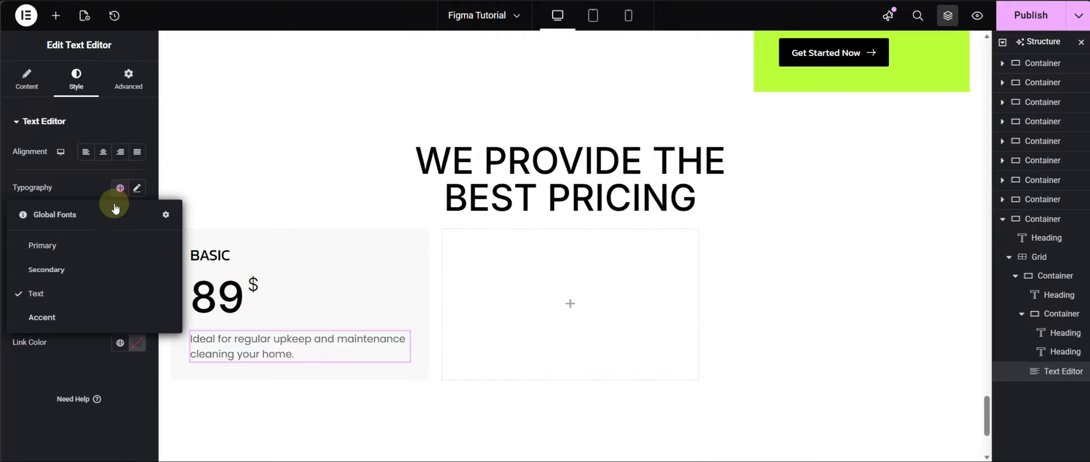
{"action": "left_click", "coordinate": [66, 338]}
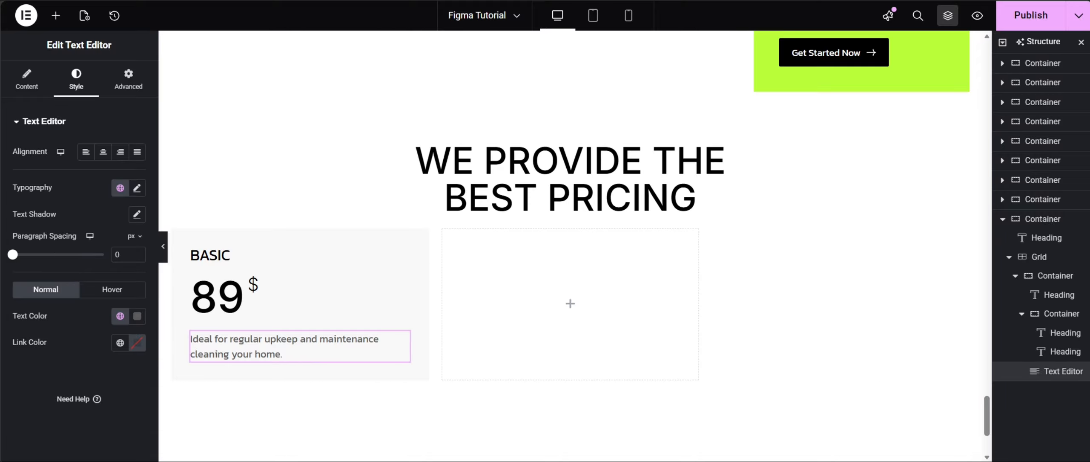
Check the Basic card's button in the Figma design, and copy the "Get Started Now" button from the green card.
{"action": "left_click", "coordinate": [281, 1]}
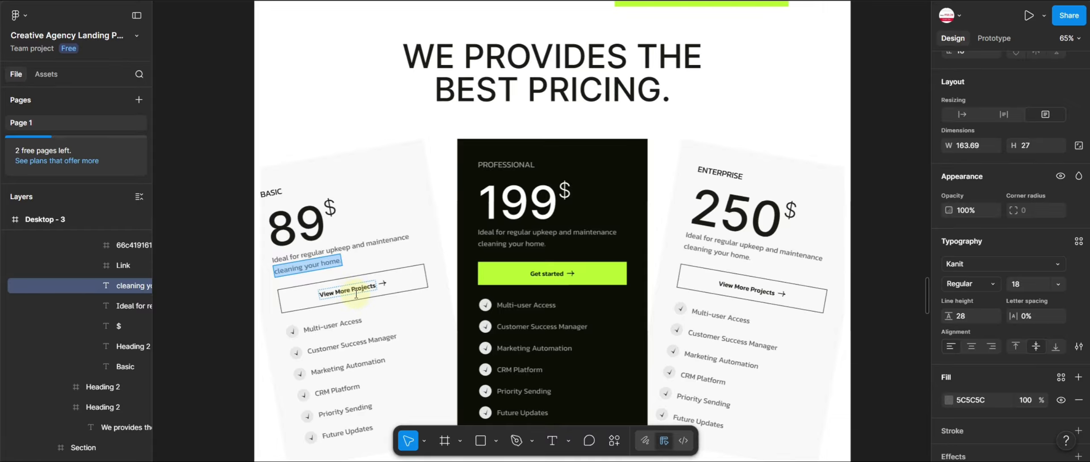
{"action": "left_click", "coordinate": [383, 0]}
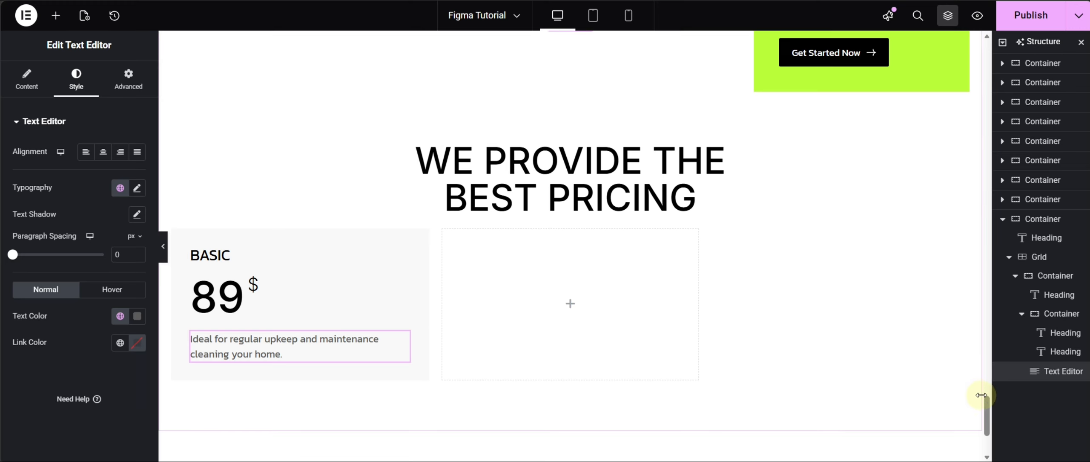
{"action": "left_click_drag", "start_coordinate": [987, 414], "coordinate": [1020, 397]}
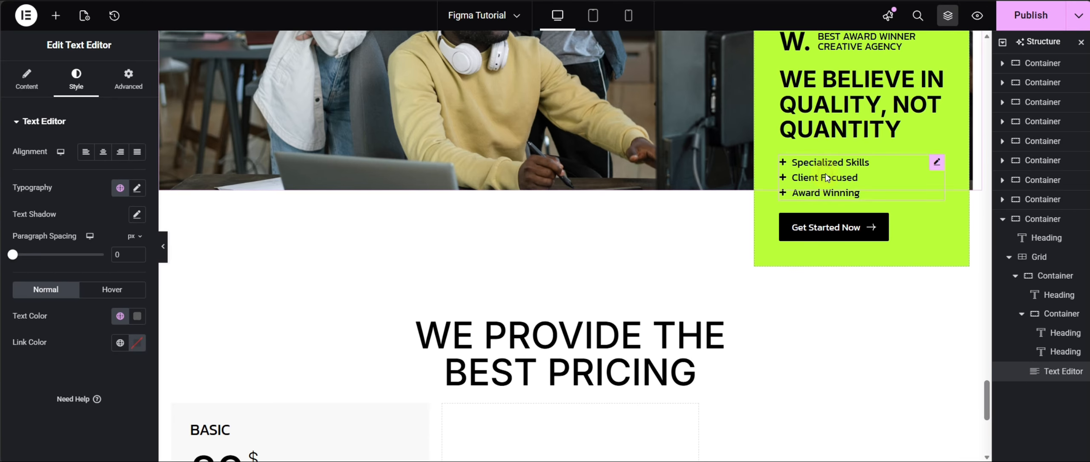
{"action": "left_click", "coordinate": [868, 163]}
{"action": "left_click", "coordinate": [1041, 315]}
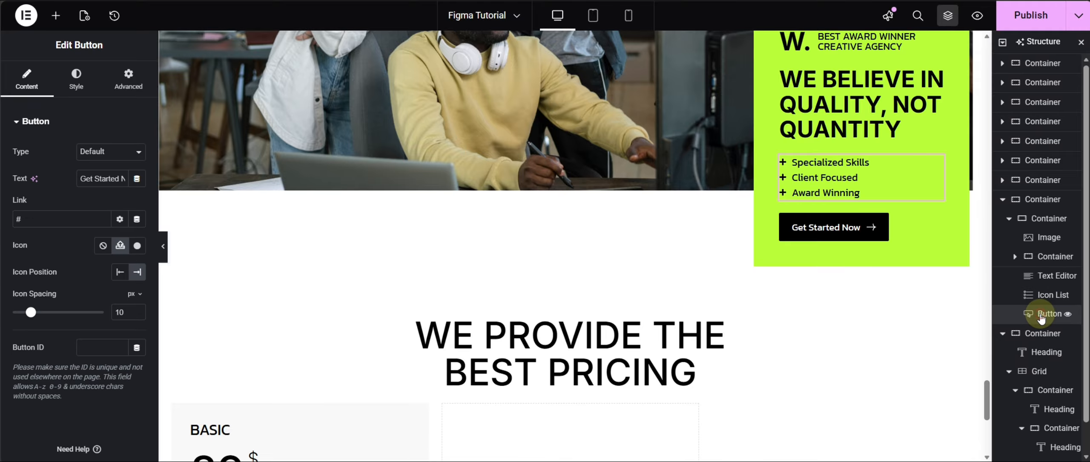
{"action": "right_click", "coordinate": [1034, 317]}
{"action": "key", "text": "Escape"}
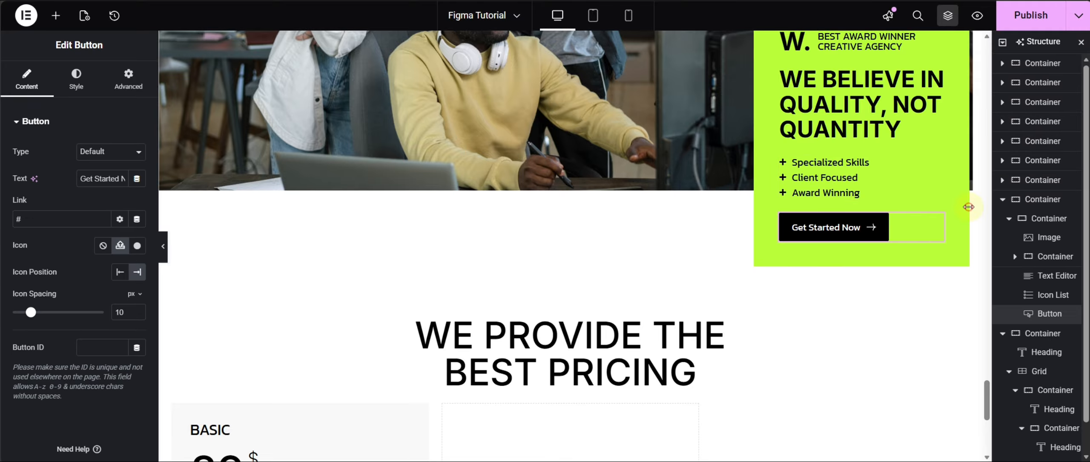
Paste the copied button below the description in the Basic card.
{"action": "scroll", "coordinate": [474, 182], "scroll_direction": "down", "scroll_amount": 8}
{"action": "right_click", "coordinate": [250, 190]}
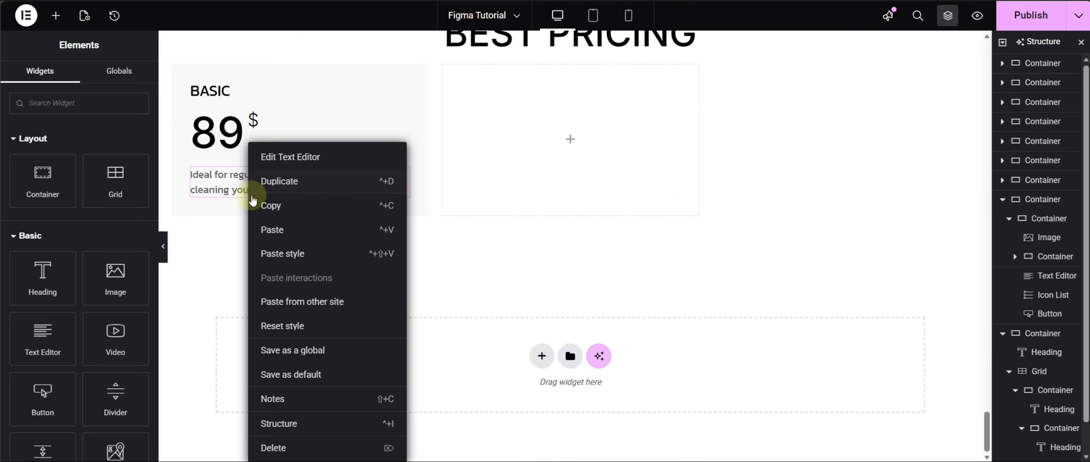
{"action": "left_click", "coordinate": [277, 230]}
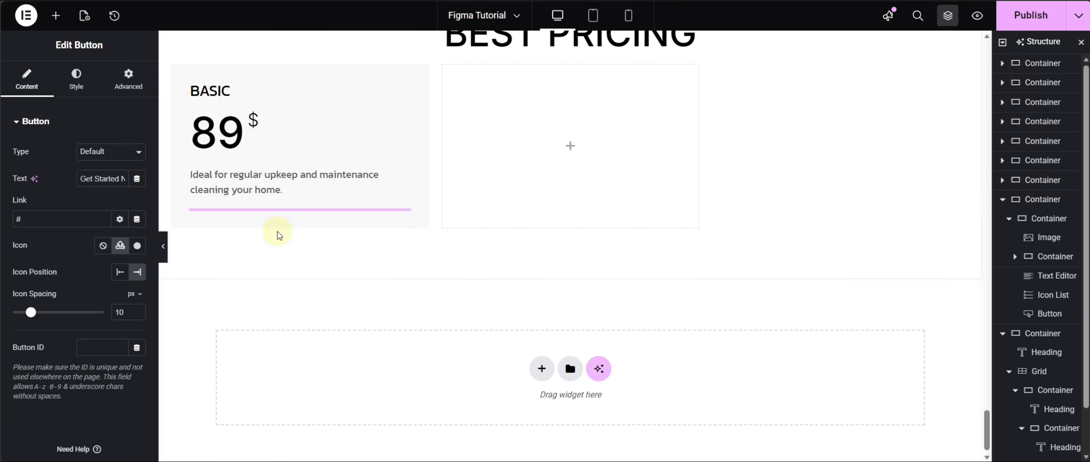
Following the Figma button, give the pasted button a fully transparent background (#00000000) and the global black text color.
{"action": "left_click", "coordinate": [274, 0]}
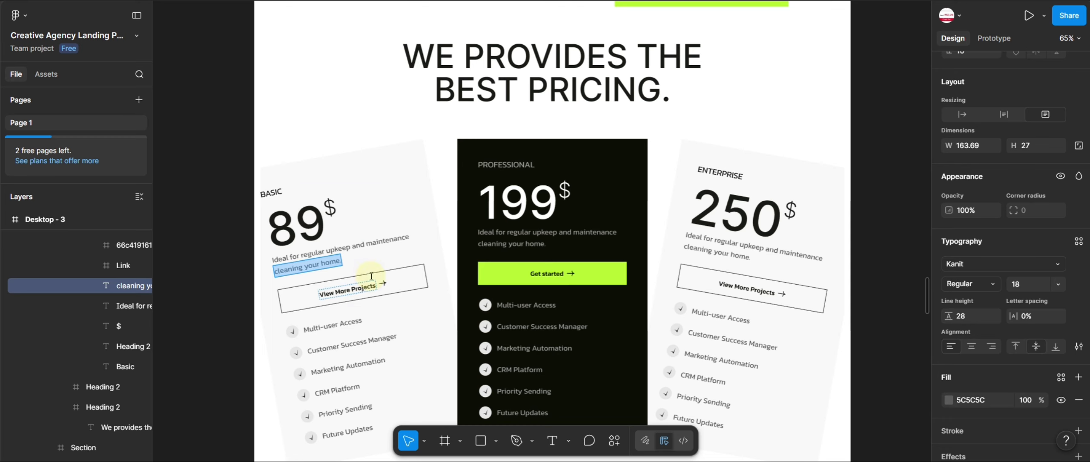
{"action": "left_click", "coordinate": [341, 0]}
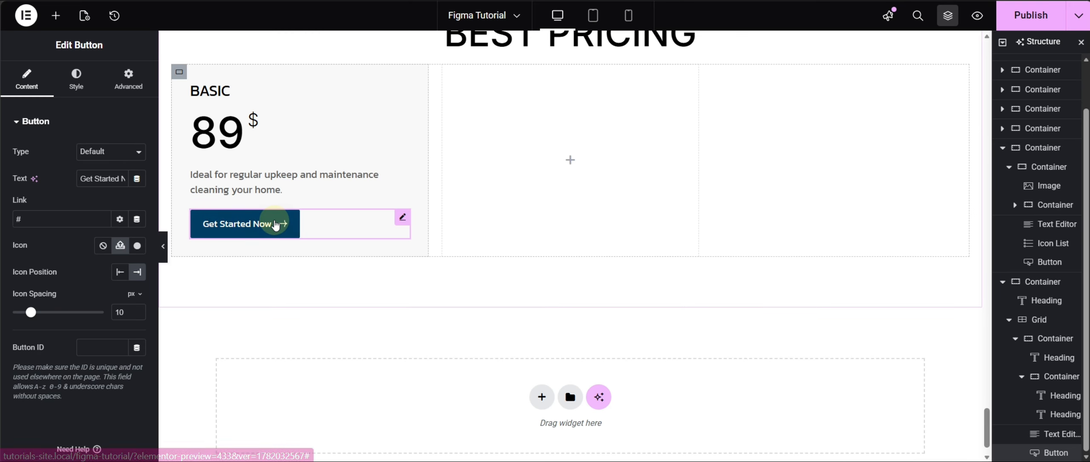
{"action": "left_click", "coordinate": [77, 79]}
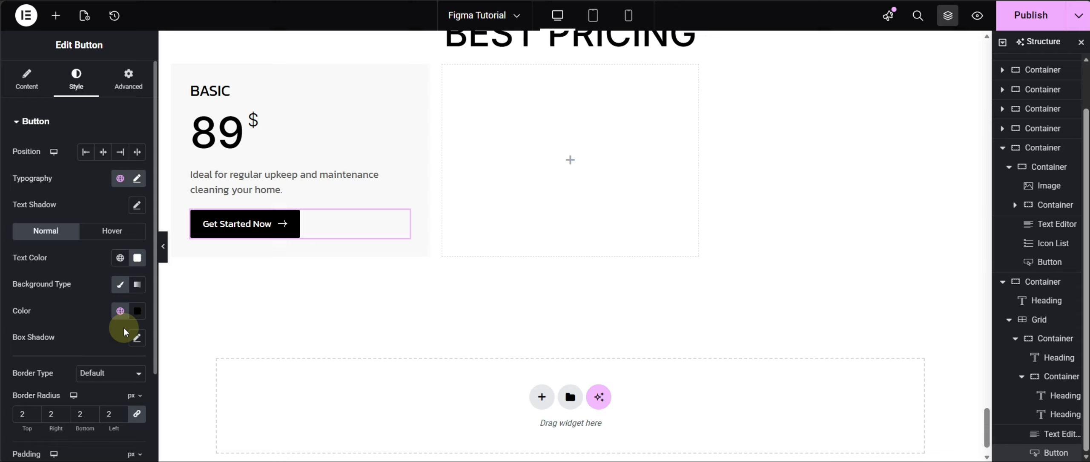
{"action": "left_click", "coordinate": [137, 310]}
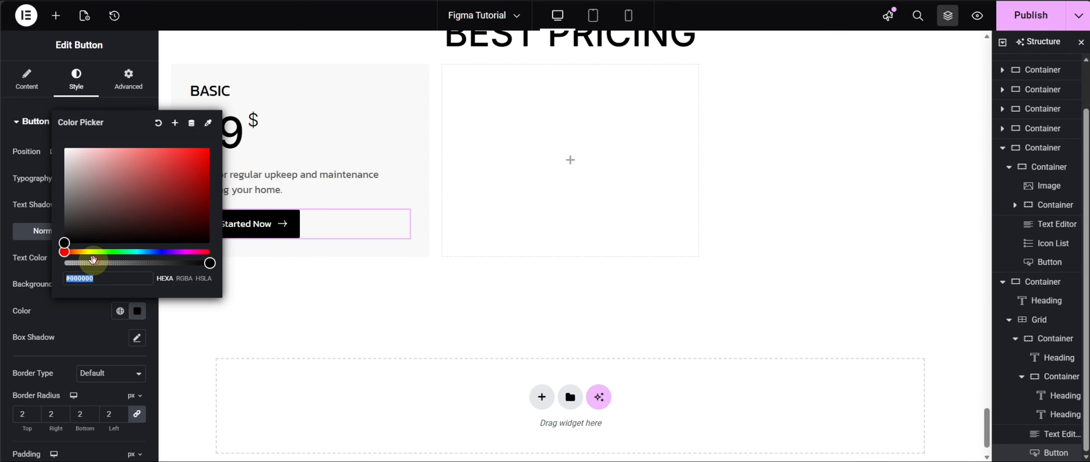
{"action": "left_click_drag", "start_coordinate": [93, 259], "coordinate": [32, 261]}
{"action": "left_click", "coordinate": [33, 261]}
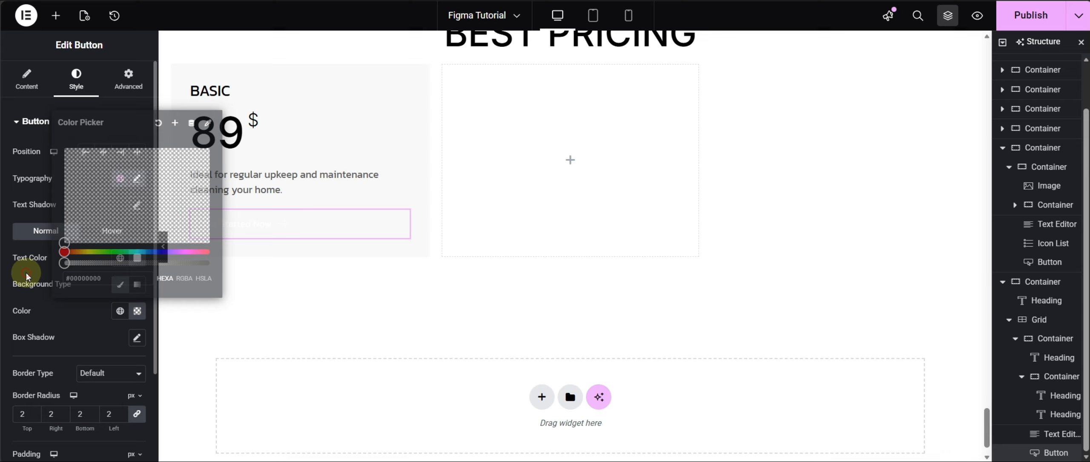
{"action": "left_click", "coordinate": [120, 258]}
{"action": "left_click", "coordinate": [60, 369]}
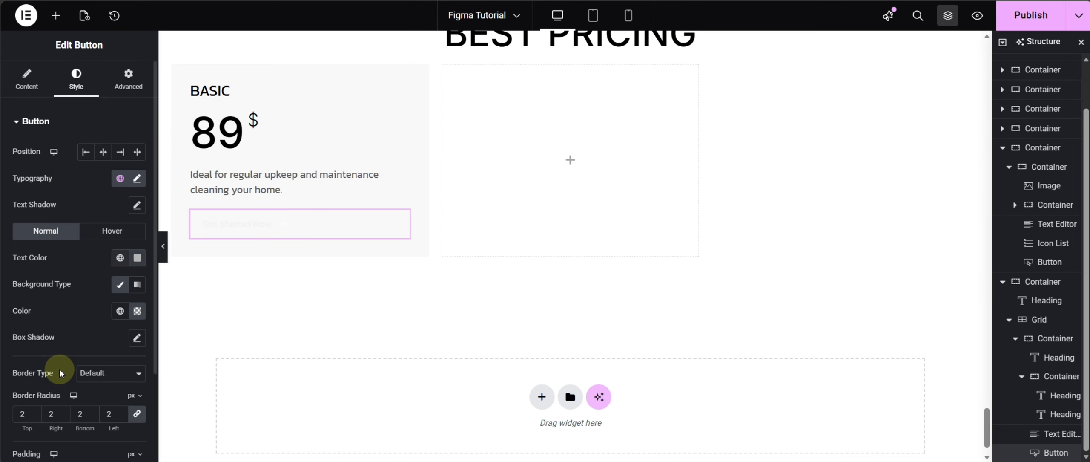
Give the Basic card's button a solid border 1 px wide on all sides with a global border color.
{"action": "scroll", "coordinate": [67, 325], "scroll_direction": "down", "scroll_amount": 3}
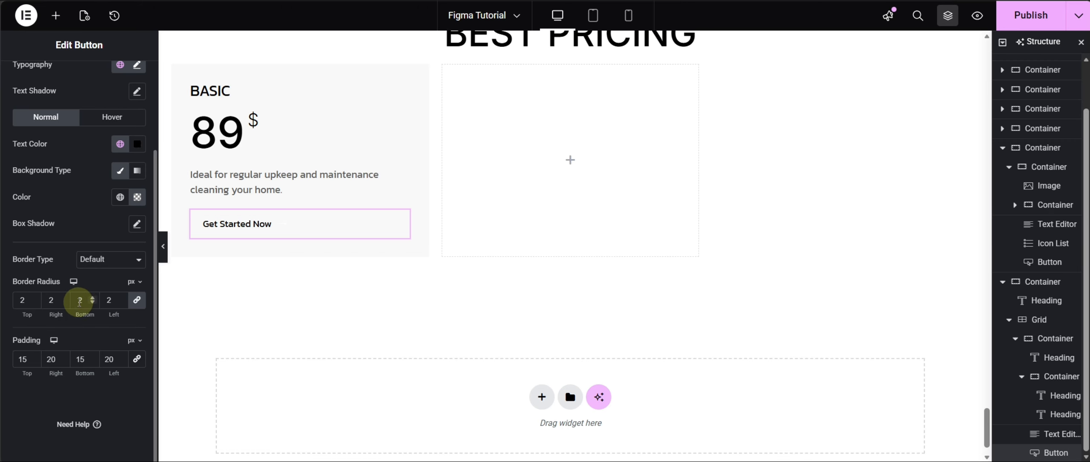
{"action": "left_click", "coordinate": [99, 260]}
{"action": "left_click", "coordinate": [102, 308]}
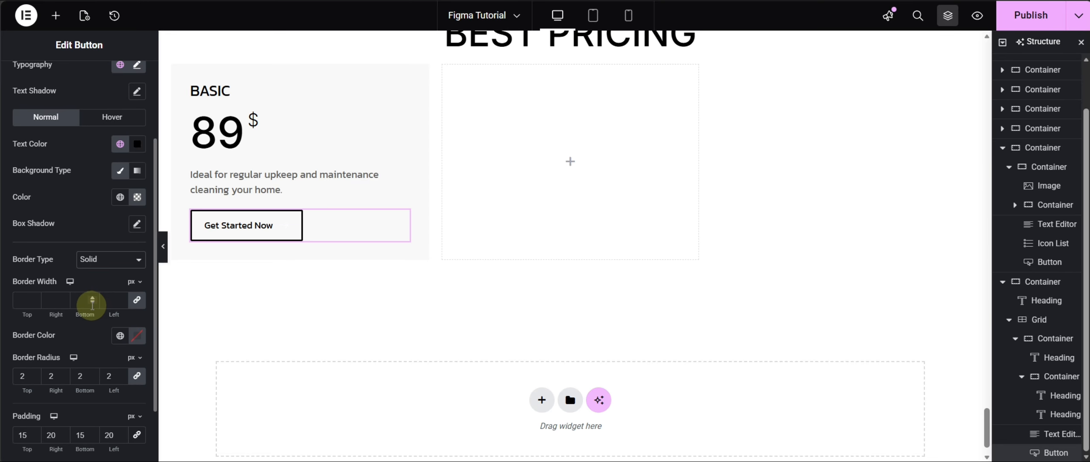
{"action": "left_click", "coordinate": [121, 337]}
{"action": "left_click", "coordinate": [68, 442]}
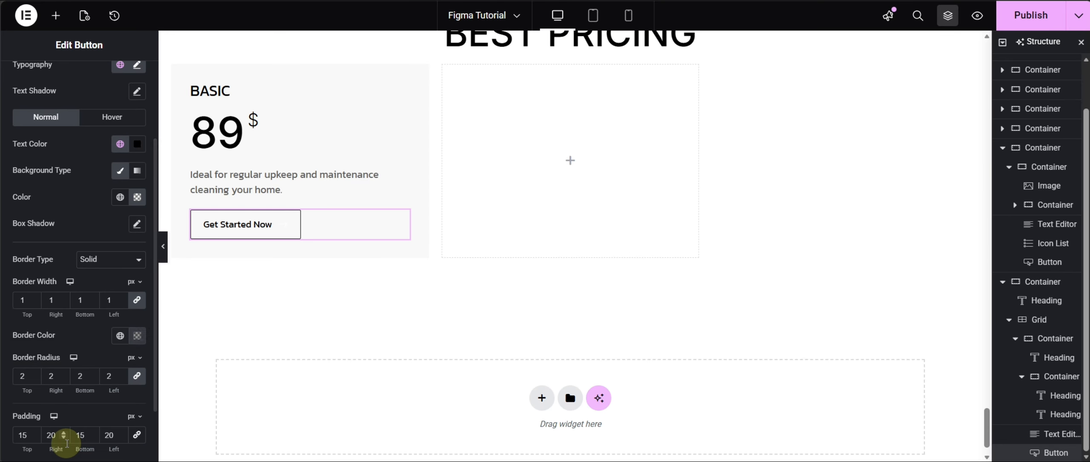
Set the Basic card's button icon to the black right-arrow asset28.svg from the media library.
{"action": "scroll", "coordinate": [53, 216], "scroll_direction": "up", "scroll_amount": 5}
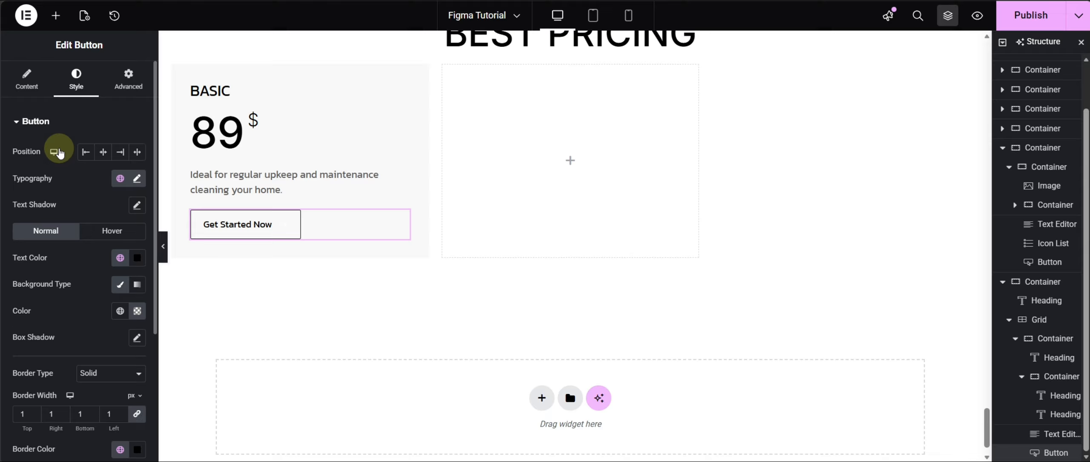
{"action": "left_click", "coordinate": [29, 90]}
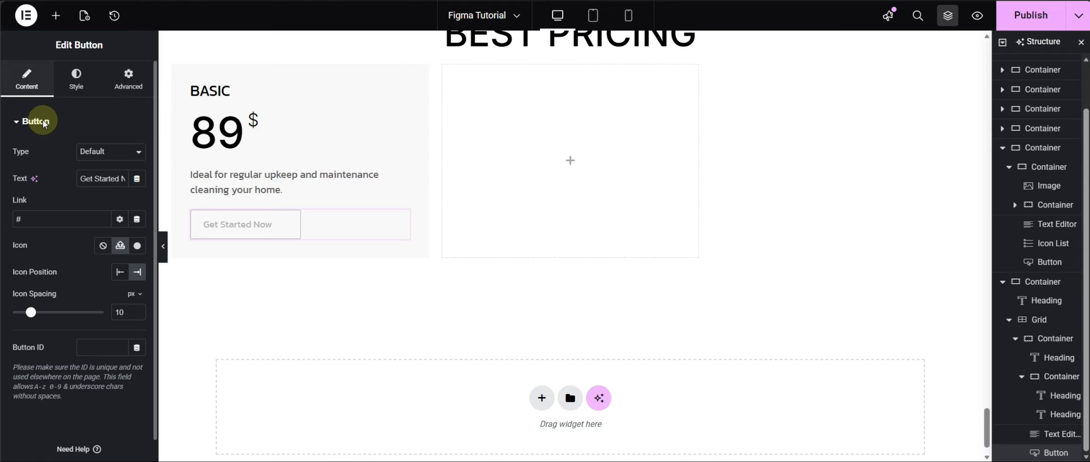
{"action": "left_click", "coordinate": [120, 247]}
{"action": "left_click", "coordinate": [164, 179]}
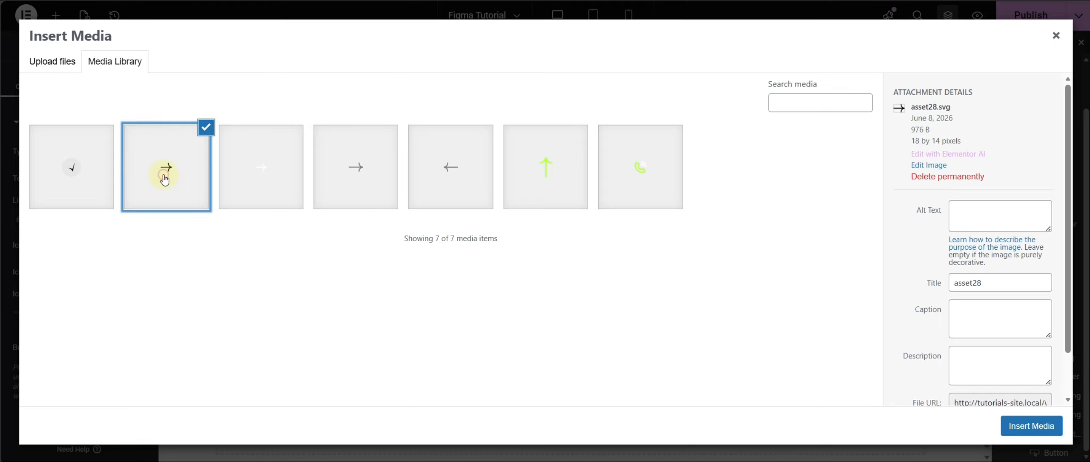
{"action": "left_click", "coordinate": [1031, 426]}
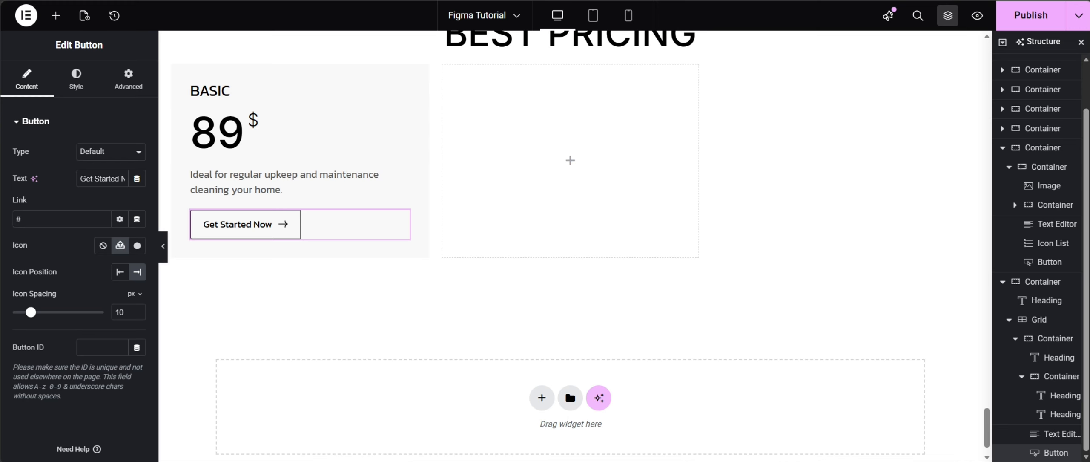
Stretch the Basic card's button to full width and give it the global Primary (#BAFF39) hover background color.
{"action": "left_click", "coordinate": [76, 79]}
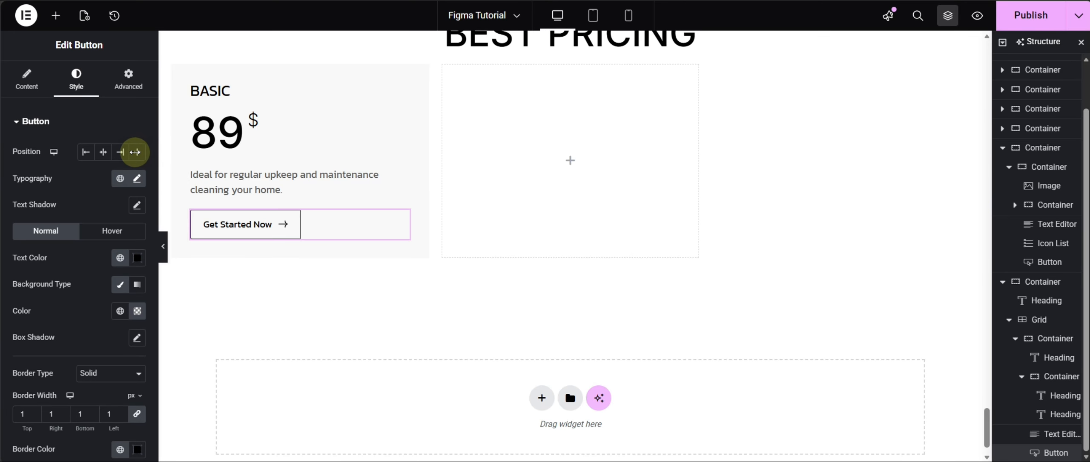
{"action": "left_click", "coordinate": [137, 154]}
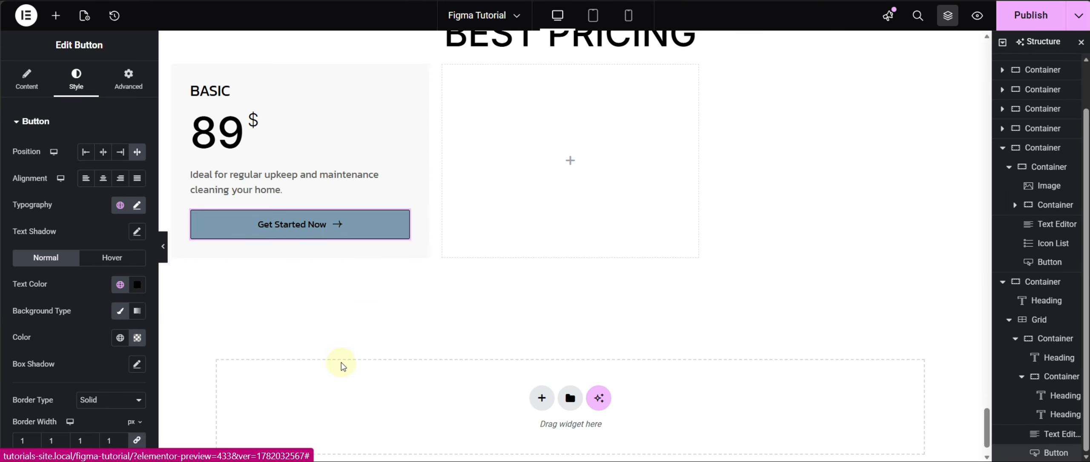
{"action": "left_click", "coordinate": [106, 255]}
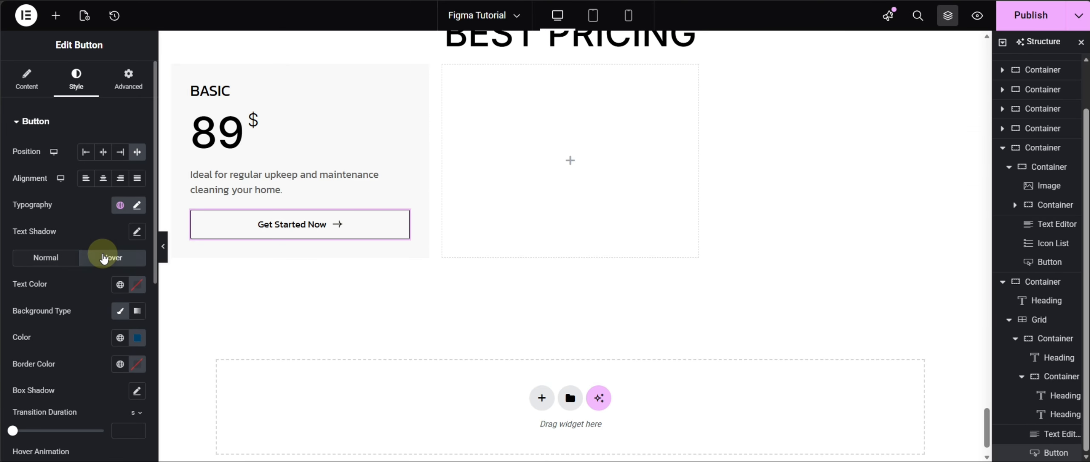
{"action": "left_click", "coordinate": [119, 338]}
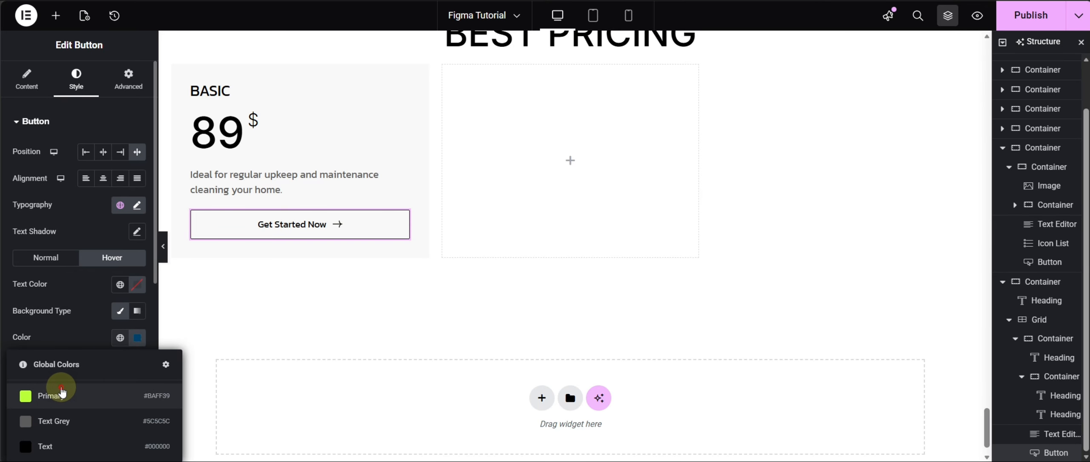
{"action": "left_click", "coordinate": [61, 390]}
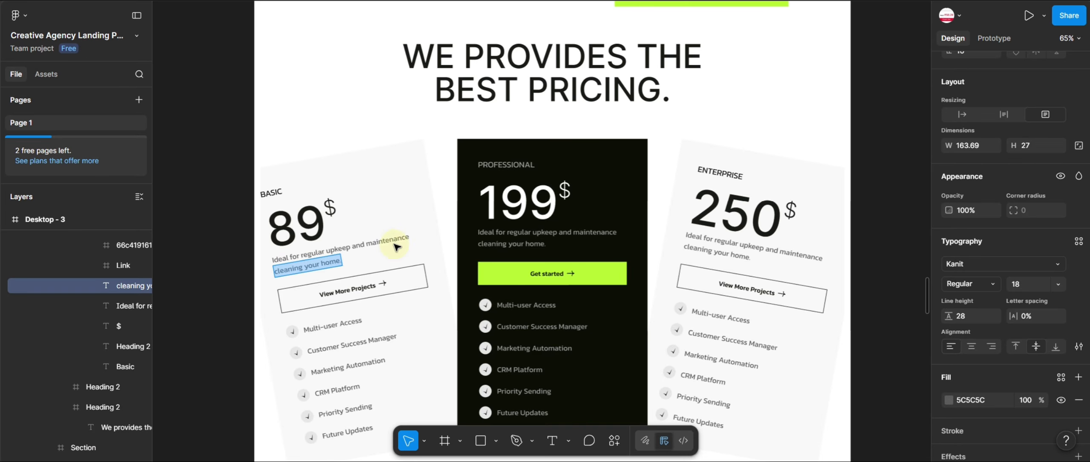
Copy "Multi-user Access" from the Basic card in Figma, and add an Icon List widget below the Basic card's button in Elementor.
{"action": "scroll", "coordinate": [406, 275], "scroll_direction": "down", "scroll_amount": 2}
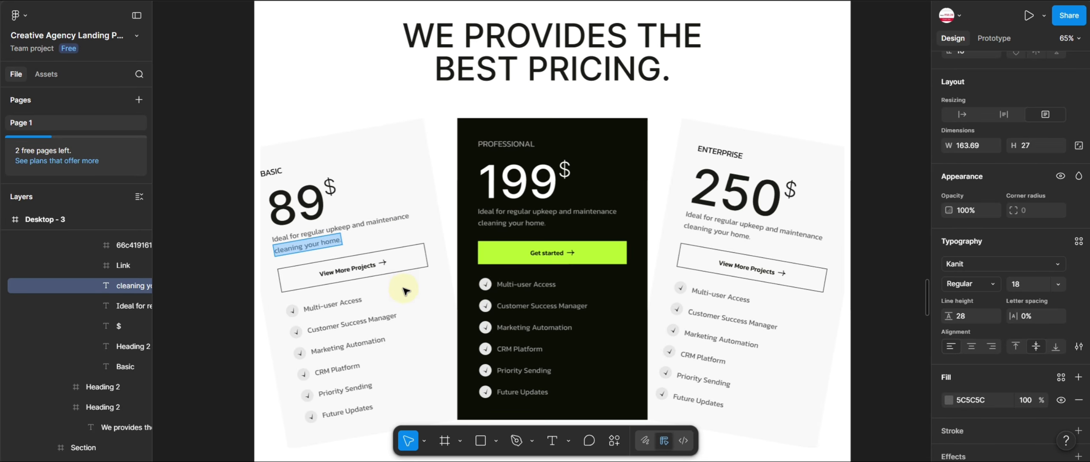
{"action": "left_click", "coordinate": [339, 306]}
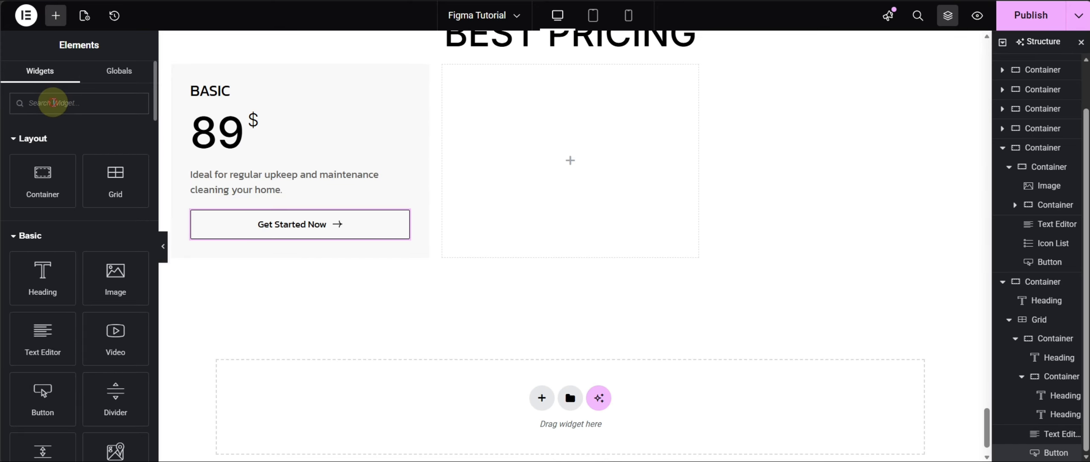
{"action": "type", "text": "icon"}
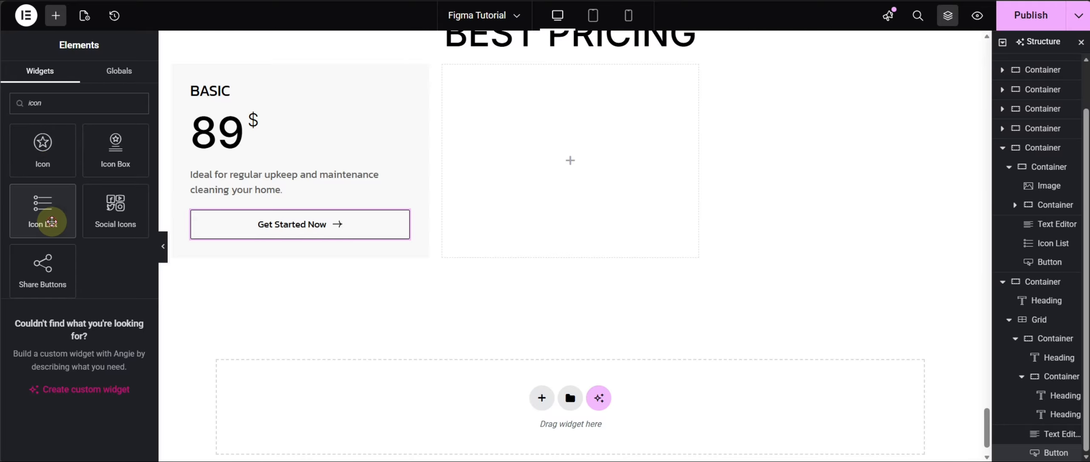
{"action": "left_click", "coordinate": [52, 221]}
Reduce the icon list to its first item and replace that item's icon with the circled check mark asset27.svg.
{"action": "left_click", "coordinate": [135, 263]}
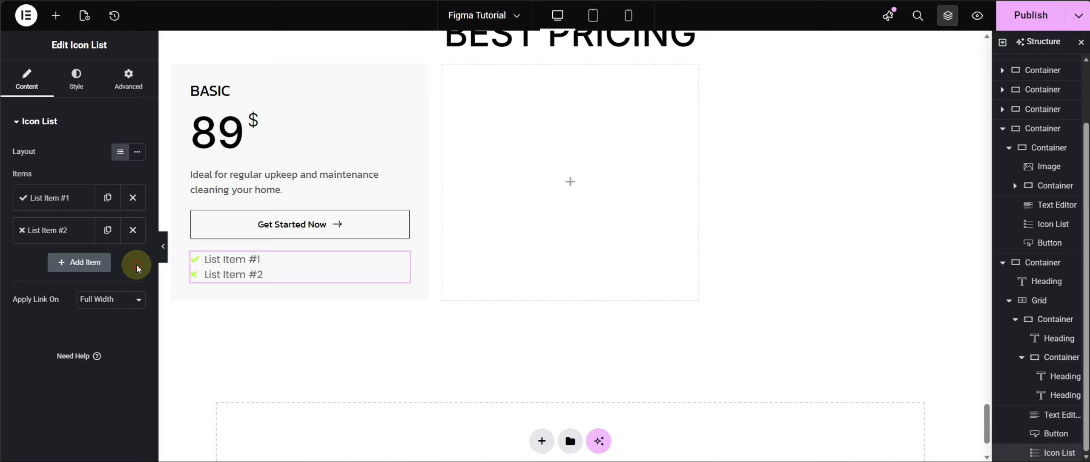
{"action": "left_click", "coordinate": [133, 230]}
{"action": "left_click", "coordinate": [51, 198]}
{"action": "left_click", "coordinate": [49, 298]}
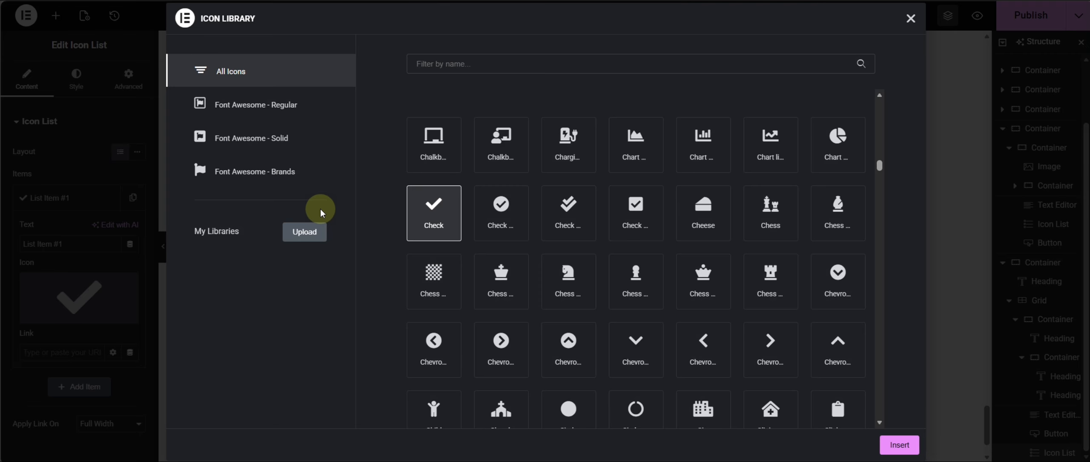
{"action": "left_click", "coordinate": [910, 19]}
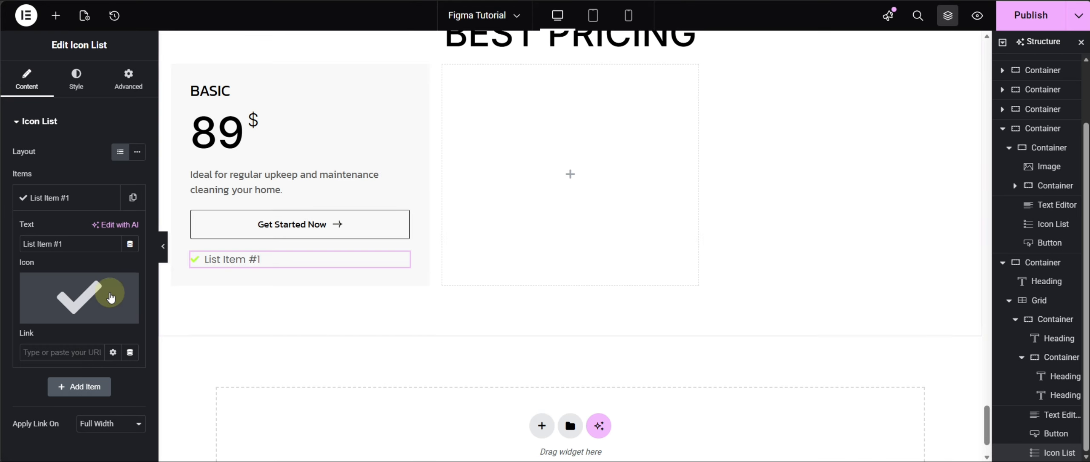
{"action": "left_click", "coordinate": [104, 315]}
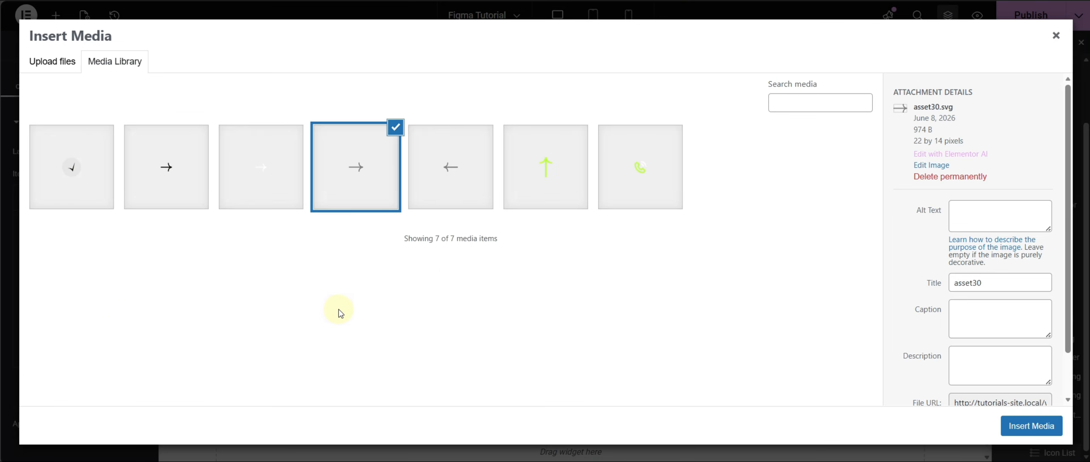
{"action": "left_click", "coordinate": [67, 182]}
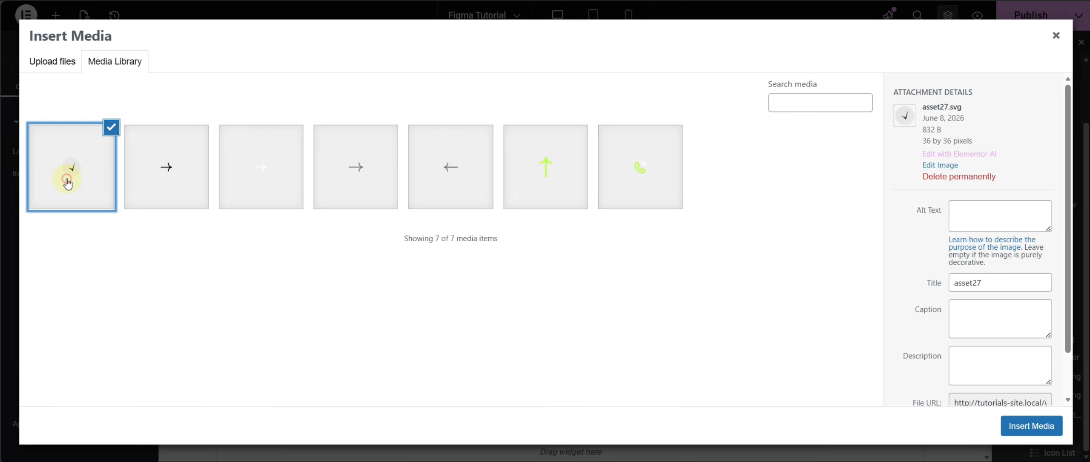
{"action": "left_click", "coordinate": [1000, 423]}
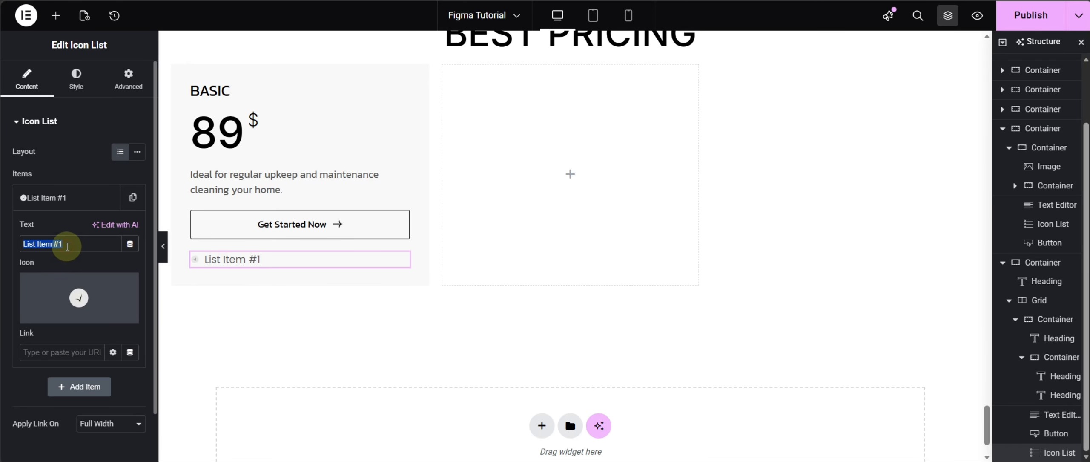
Set the list item's text to "Multi-user Access" and duplicate it four times.
{"action": "type", "text": "Multi-user Access"}
{"action": "left_click", "coordinate": [72, 198]}
{"action": "left_click", "coordinate": [109, 199]}
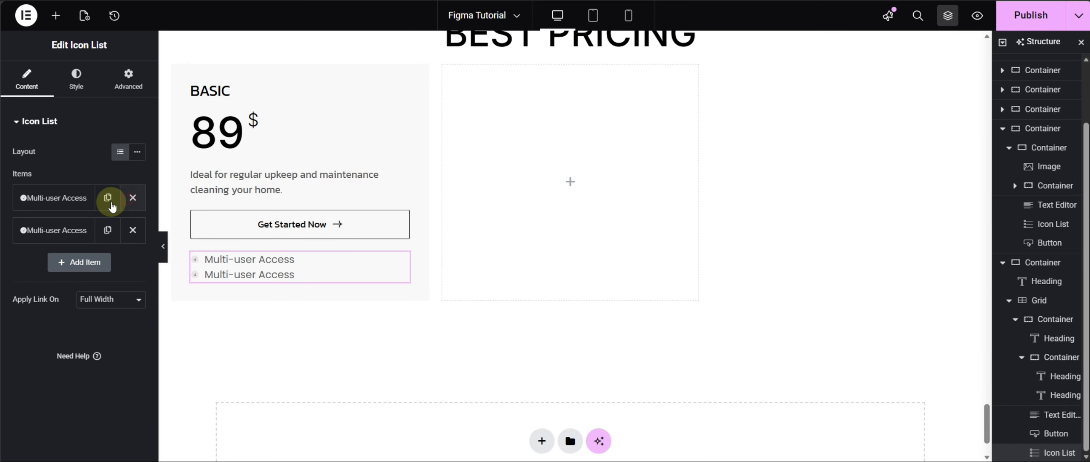
{"action": "left_click", "coordinate": [109, 198]}
{"action": "left_click", "coordinate": [110, 200]}
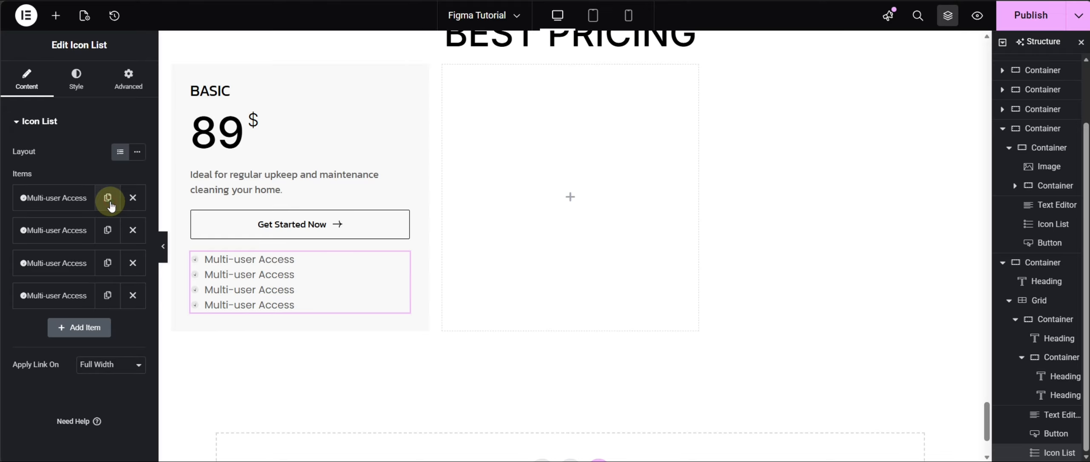
{"action": "left_click", "coordinate": [110, 201]}
Style the icon list with 10 px between items and 28 px icons in the global Text color (#000000).
{"action": "left_click", "coordinate": [76, 87]}
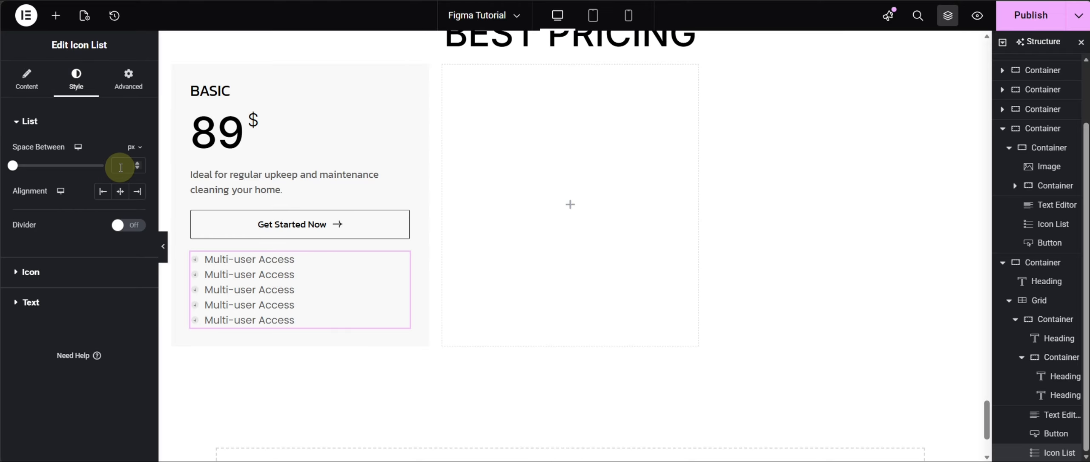
{"action": "type", "text": "10"}
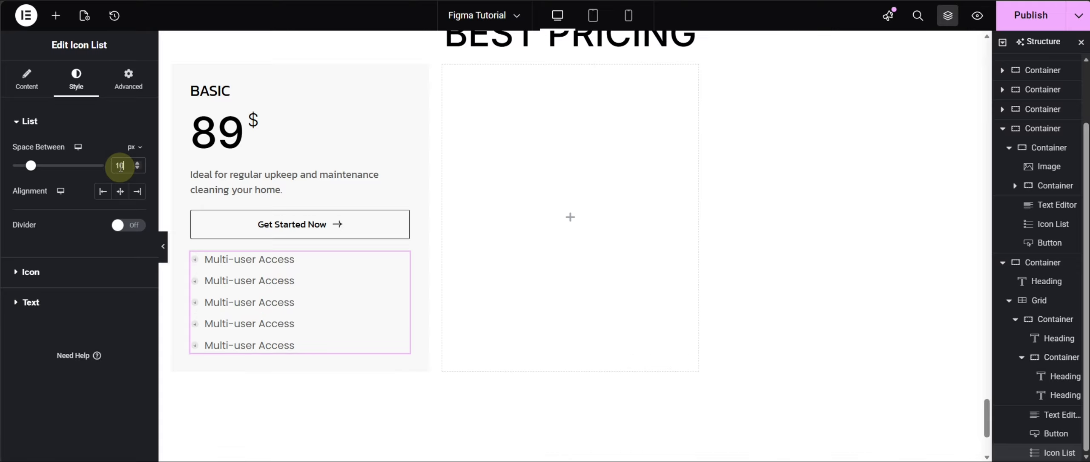
{"action": "left_click", "coordinate": [37, 272]}
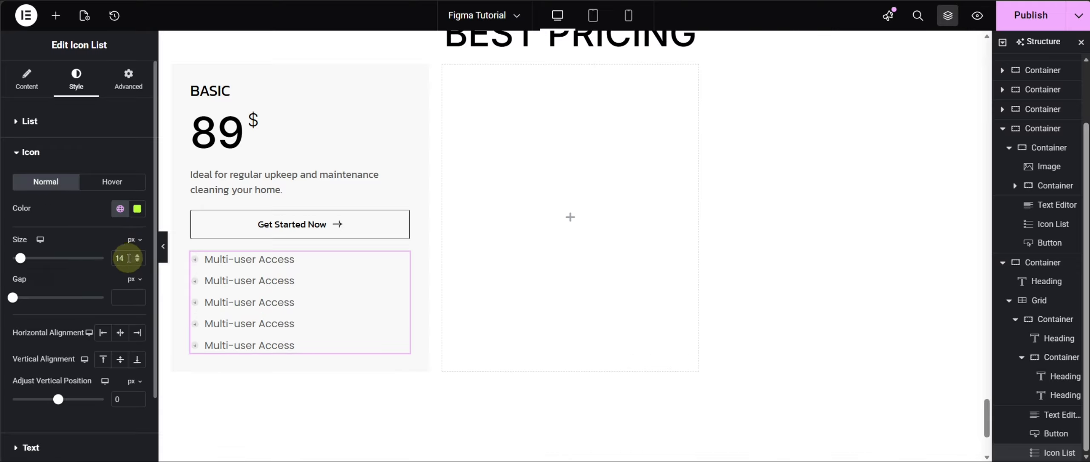
{"action": "type", "text": "28"}
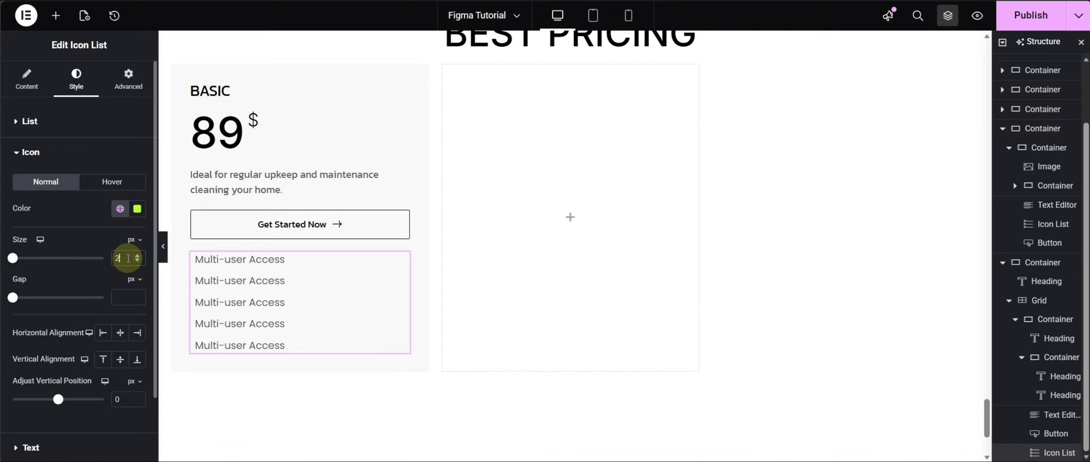
{"action": "left_click", "coordinate": [119, 216]}
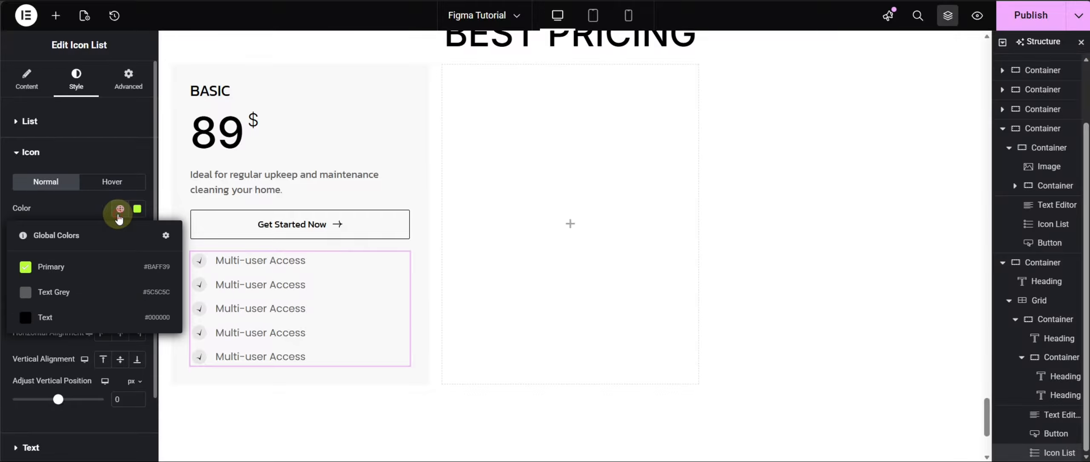
{"action": "left_click", "coordinate": [66, 319]}
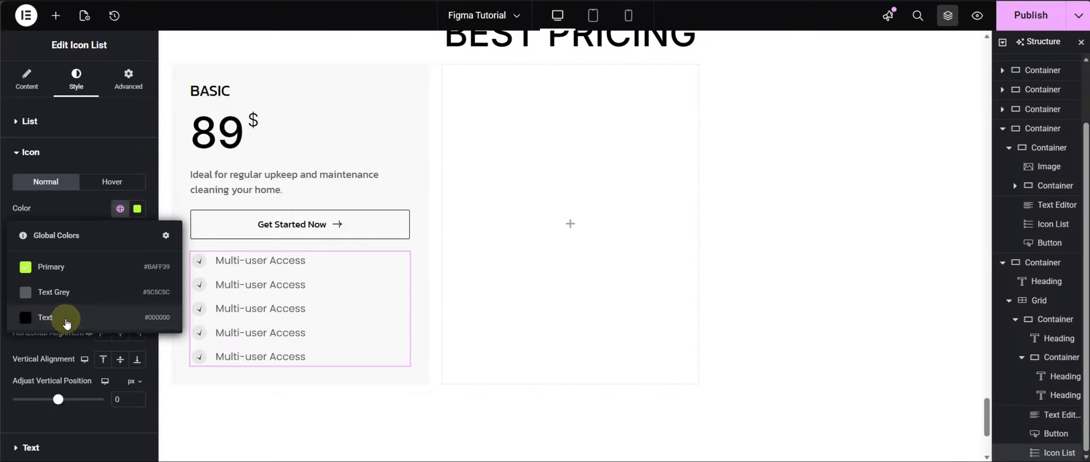
Give the list text the global Secondary font (Kanit) with its weight set to 300 (Light).
{"action": "left_click", "coordinate": [60, 446]}
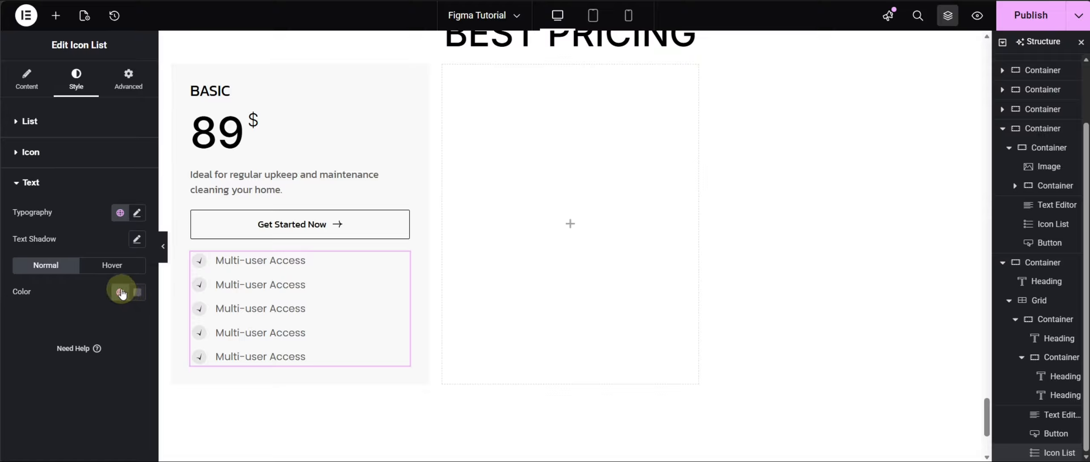
{"action": "left_click", "coordinate": [122, 215]}
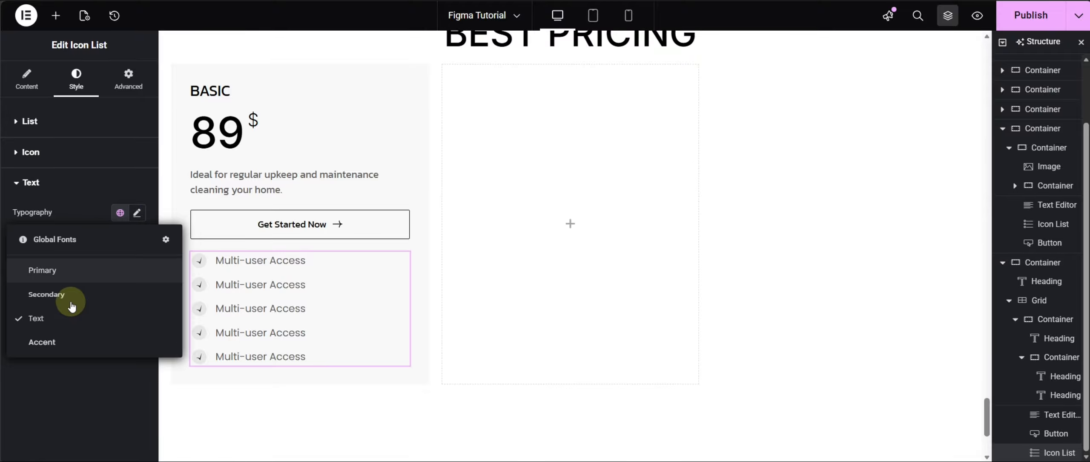
{"action": "left_click", "coordinate": [46, 292]}
{"action": "left_click", "coordinate": [136, 214]}
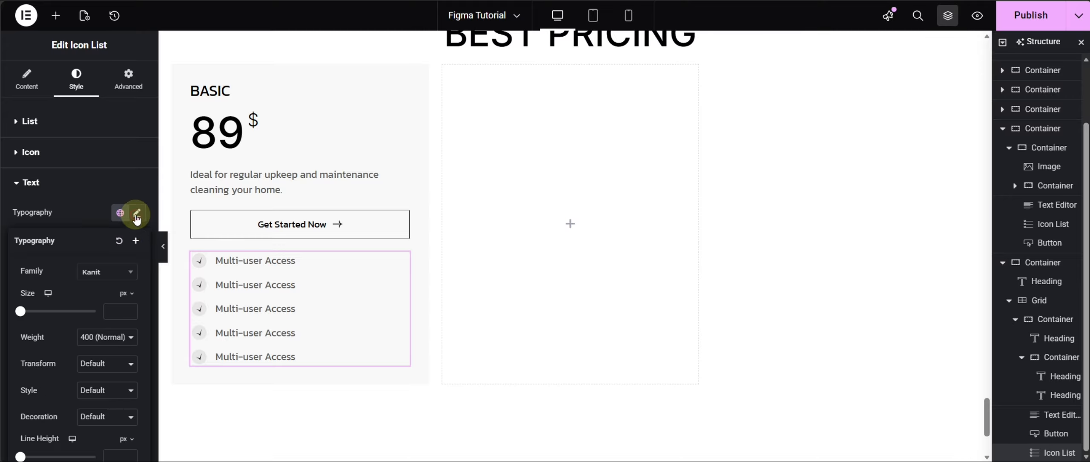
{"action": "left_click", "coordinate": [112, 341]}
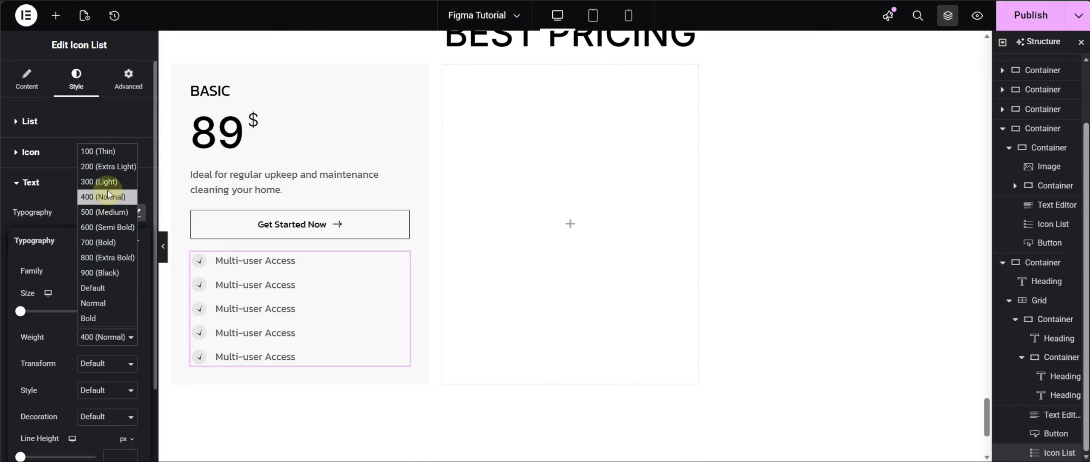
{"action": "left_click", "coordinate": [104, 183]}
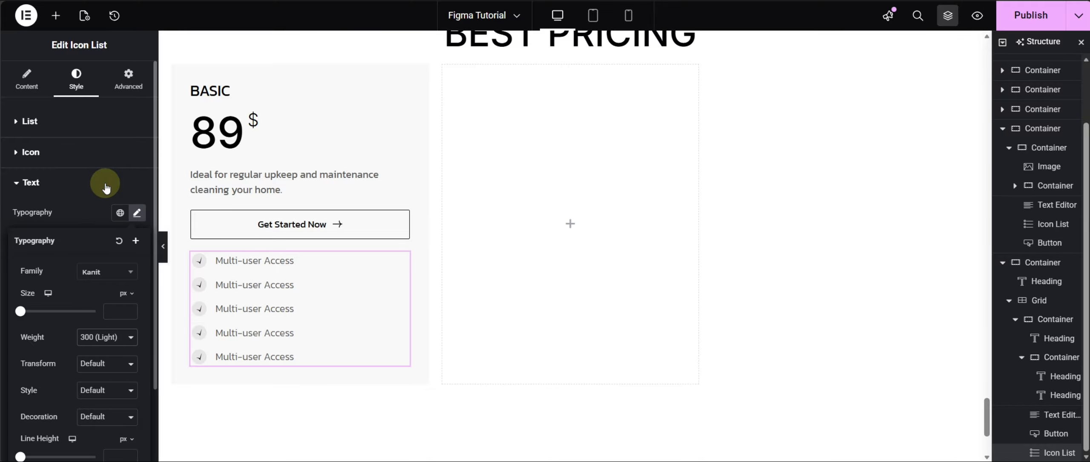
{"action": "left_click", "coordinate": [81, 214]}
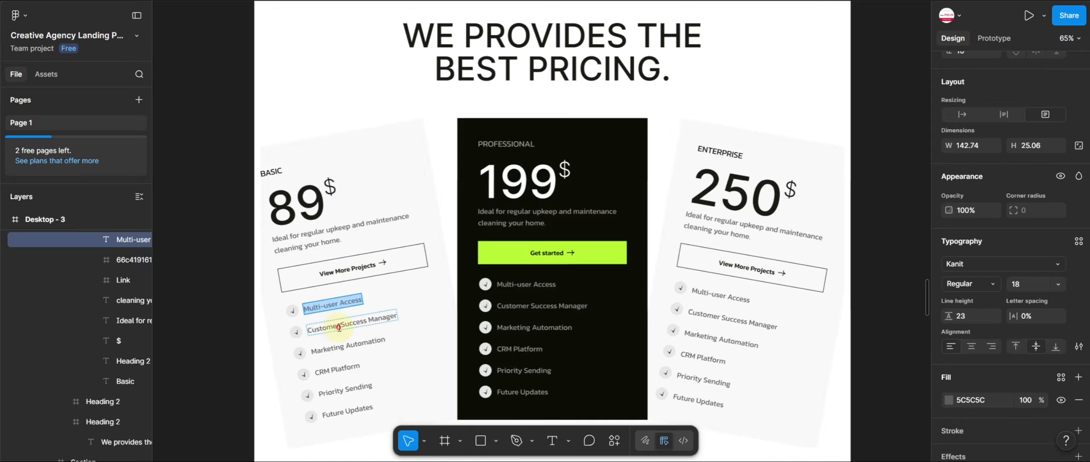
Following the Figma feature list, change the second list item's text to "Customer Success Manager".
{"action": "left_click", "coordinate": [340, 327]}
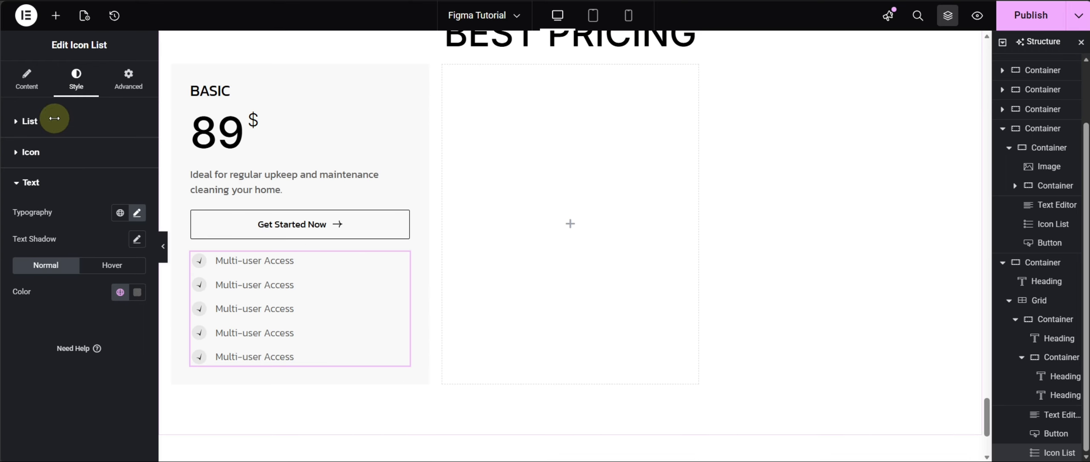
{"action": "left_click", "coordinate": [27, 79]}
{"action": "left_click", "coordinate": [51, 230]}
{"action": "triple_click", "coordinate": [67, 276]}
{"action": "type", "text": "Customer Success Manager"}
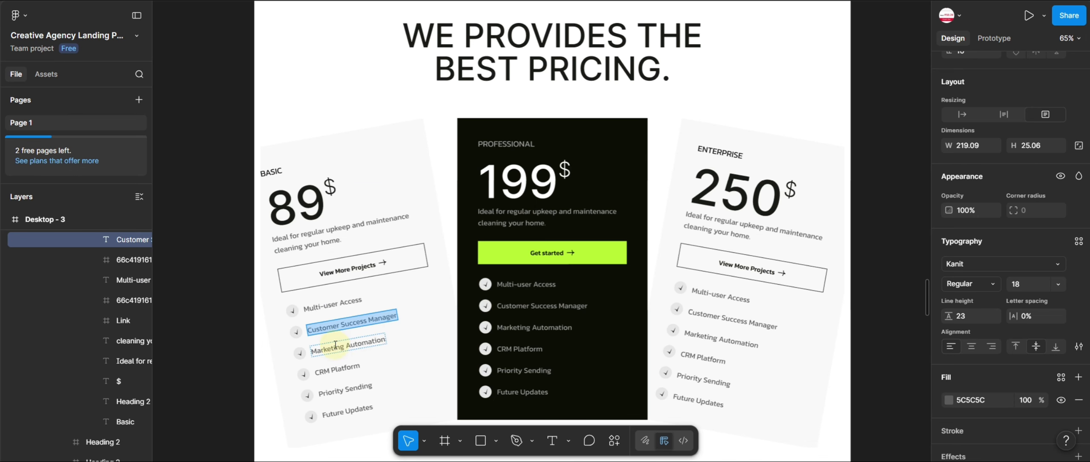
Following the Figma feature list, change the third list item's text to "Marketing Automation".
{"action": "double_click", "coordinate": [336, 346]}
{"action": "key", "text": "ctrl+c"}
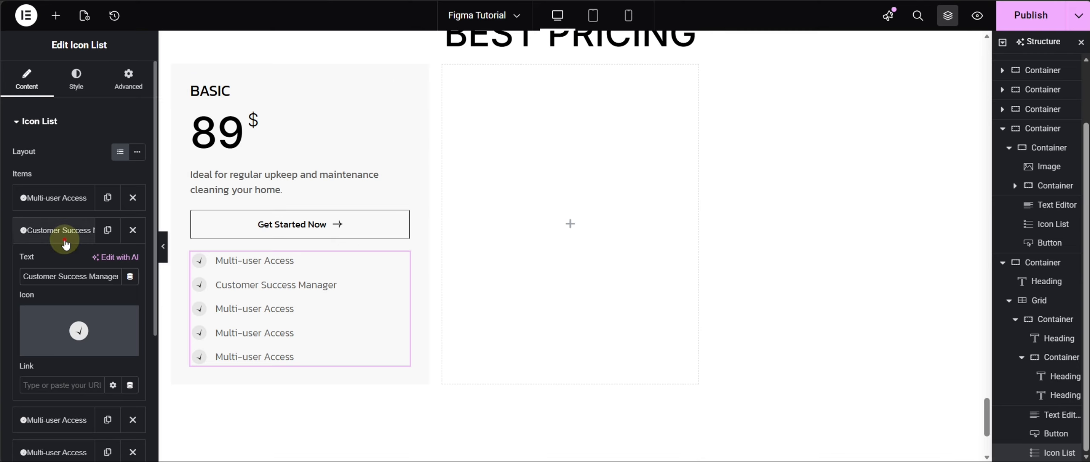
{"action": "left_click", "coordinate": [51, 418]}
{"action": "triple_click", "coordinate": [53, 309]}
{"action": "key", "text": "ctrl+v"}
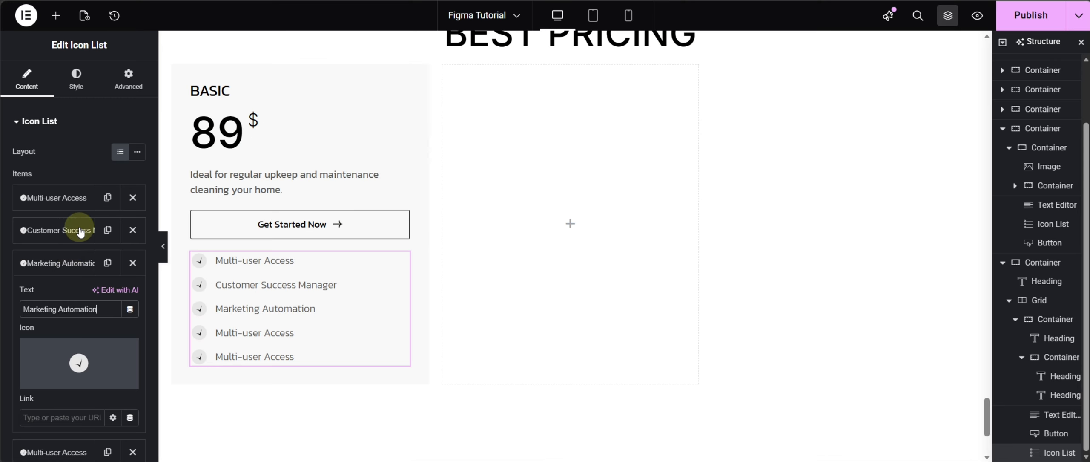
Change the fourth list item's text to "CRM Platform" and the fifth's to "Priority Sending", as in the Figma list.
{"action": "left_click", "coordinate": [73, 295]}
{"action": "triple_click", "coordinate": [72, 341]}
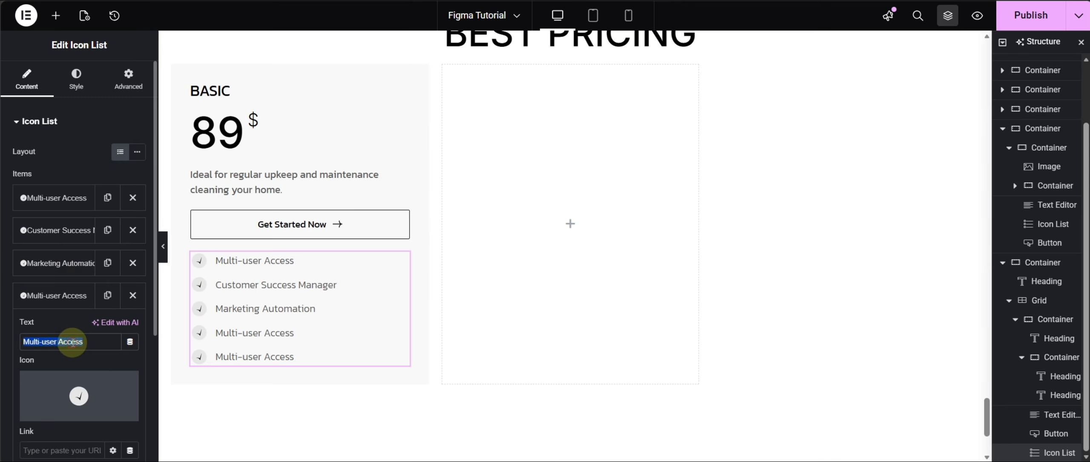
{"action": "type", "text": "CRM Platform"}
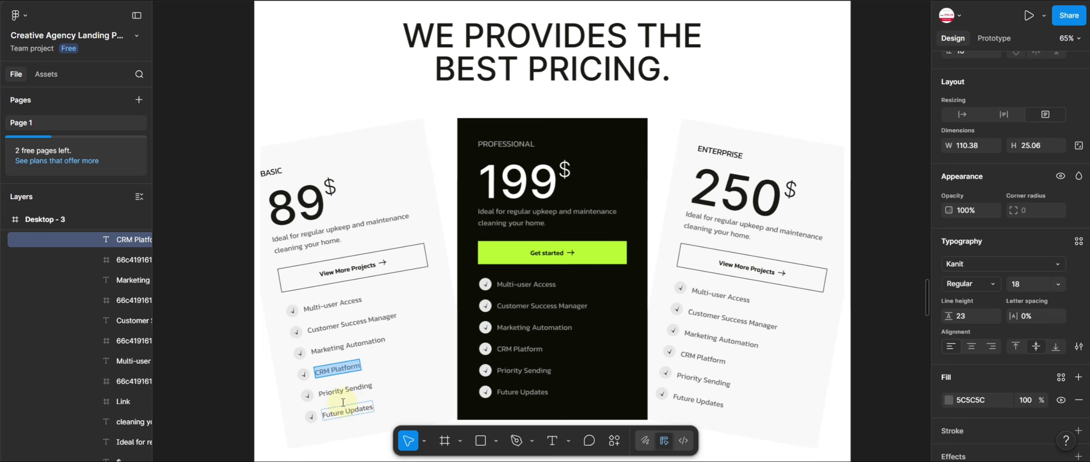
{"action": "double_click", "coordinate": [340, 389]}
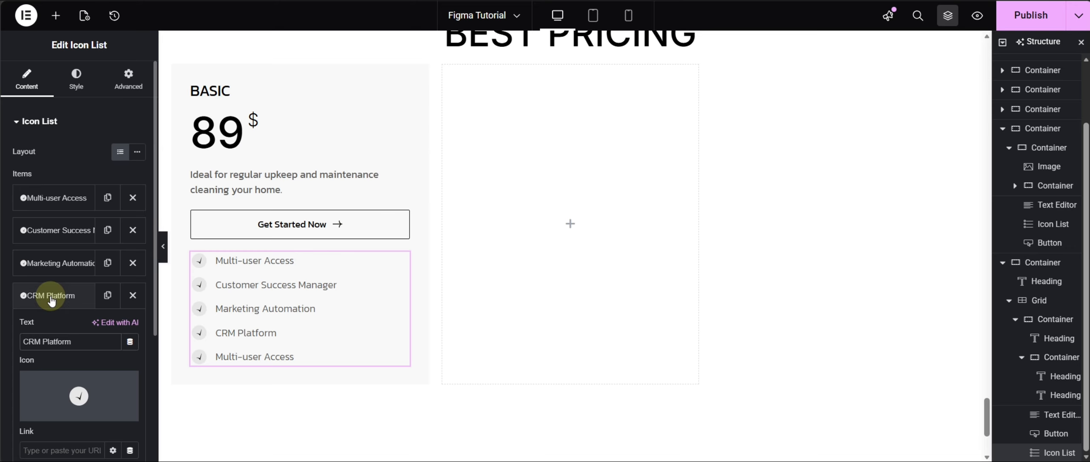
{"action": "left_click", "coordinate": [61, 335]}
{"action": "triple_click", "coordinate": [72, 371]}
{"action": "type", "text": "Priority Sending"}
Duplicate the "Priority Sending" list item and change the copy's text to "Future Updates", taken from Figma.
{"action": "left_click", "coordinate": [109, 330]}
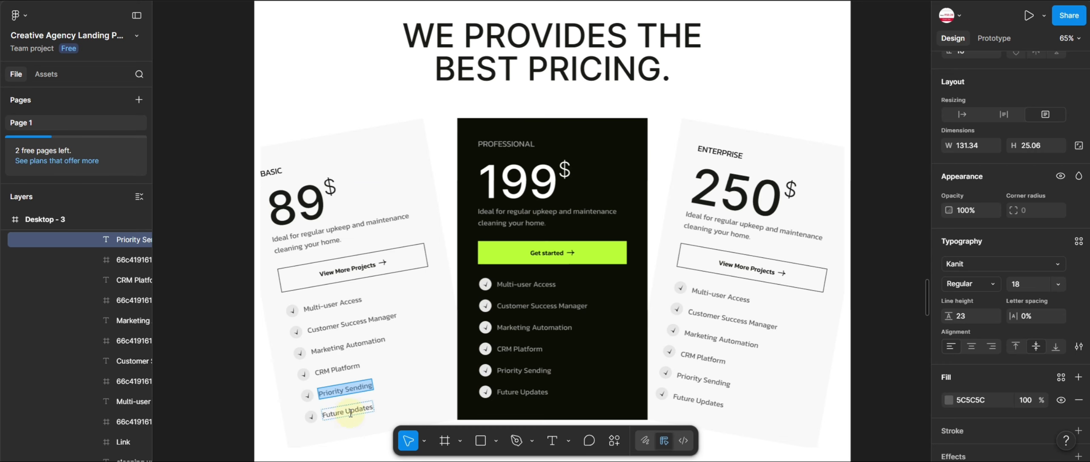
{"action": "double_click", "coordinate": [347, 412]}
{"action": "key", "text": "ctrl+c"}
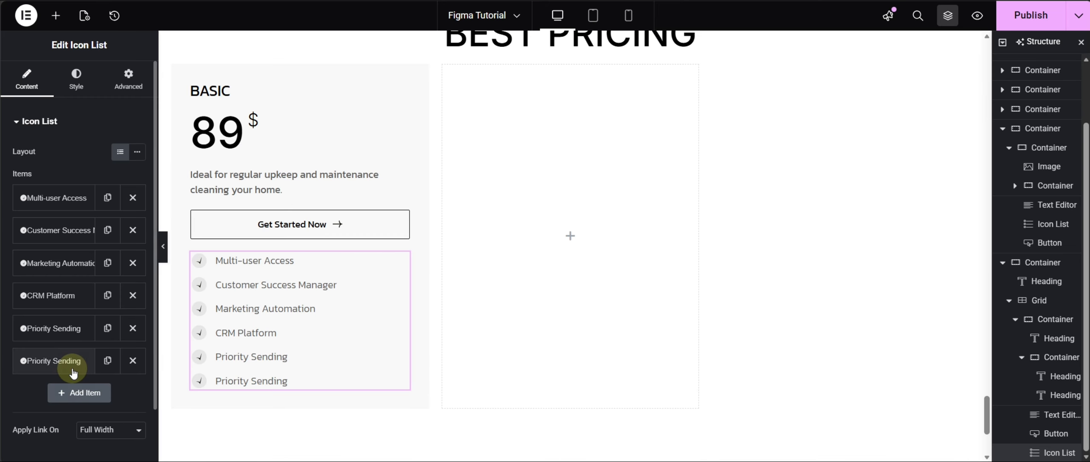
{"action": "left_click", "coordinate": [73, 361]}
{"action": "triple_click", "coordinate": [73, 406]}
{"action": "key", "text": "ctrl+v"}
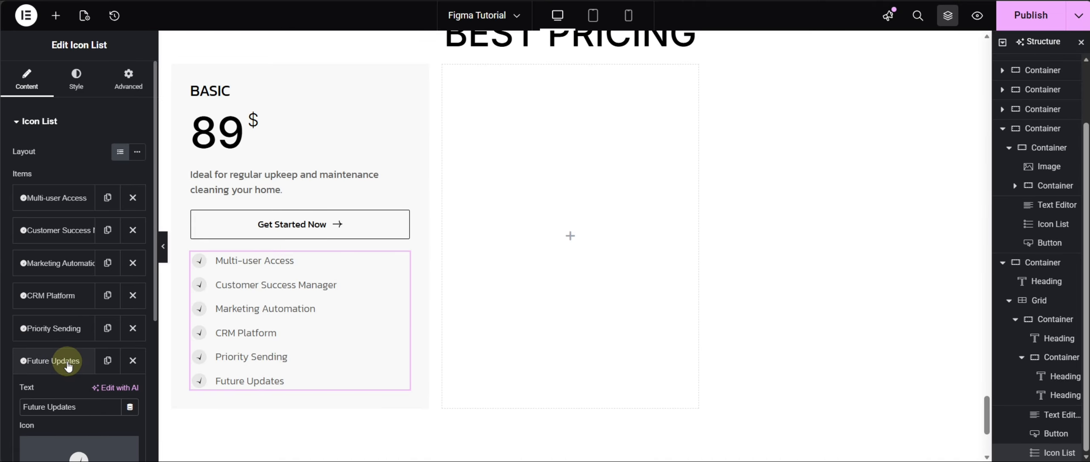
{"action": "left_click", "coordinate": [67, 362]}
Duplicate the finished Basic card container to fill the other two columns of the pricing grid.
{"action": "scroll", "coordinate": [400, 123], "scroll_direction": "up", "scroll_amount": 2}
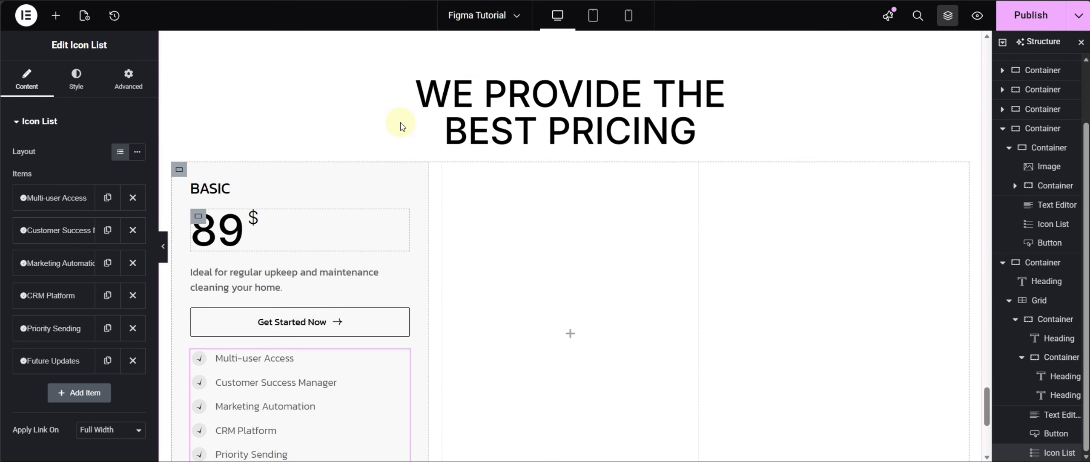
{"action": "scroll", "coordinate": [401, 128], "scroll_direction": "down", "scroll_amount": 2}
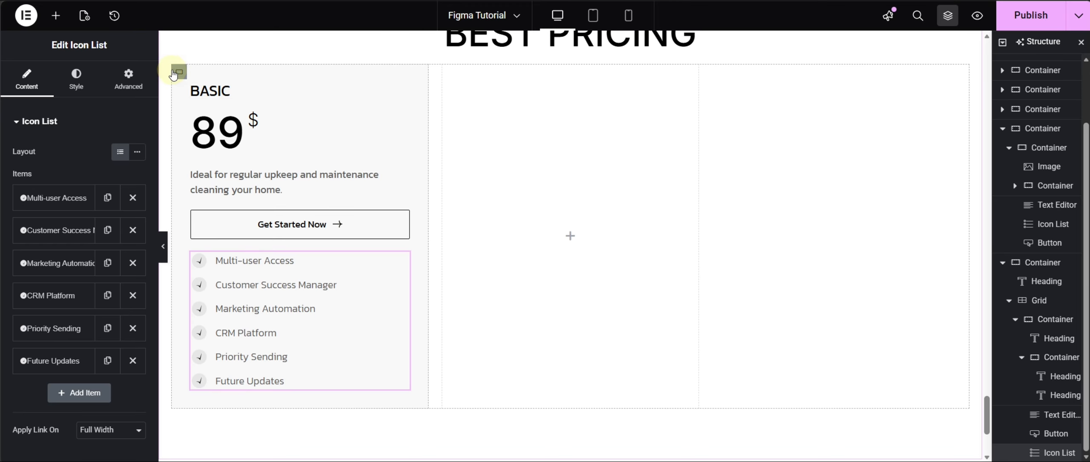
{"action": "left_click", "coordinate": [178, 72]}
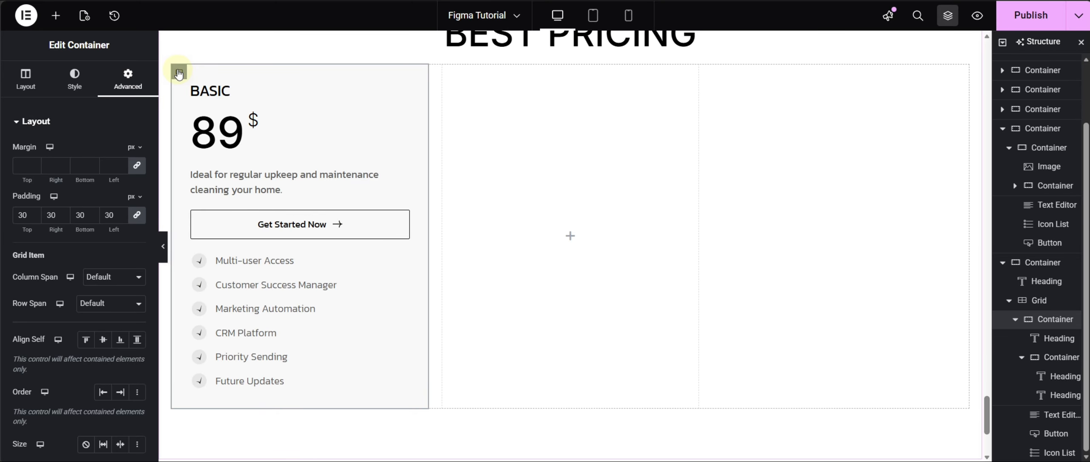
{"action": "key", "text": "ctrl+d"}
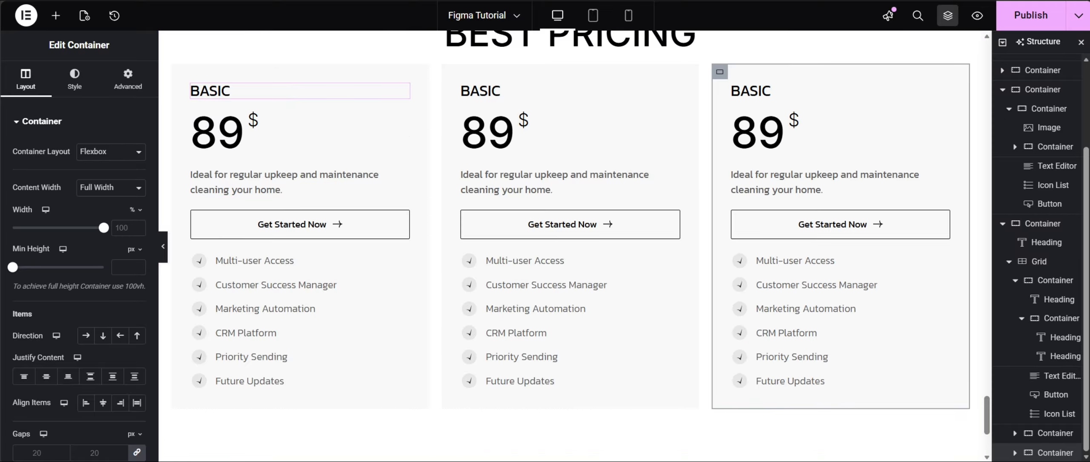
Following the Figma design, give the middle pricing card the global Text color (#000000) as its background.
{"action": "key", "text": "ctrl+Tab"}
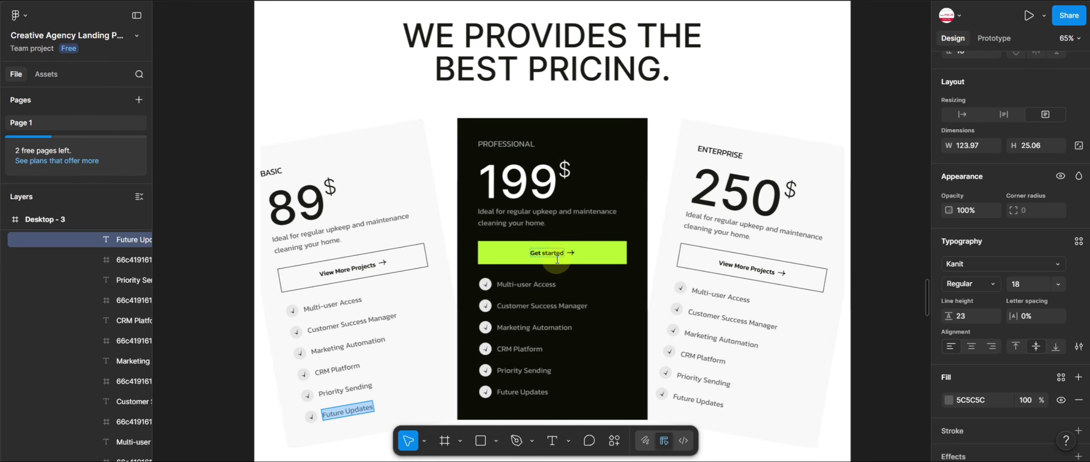
{"action": "key", "text": "ctrl+Tab"}
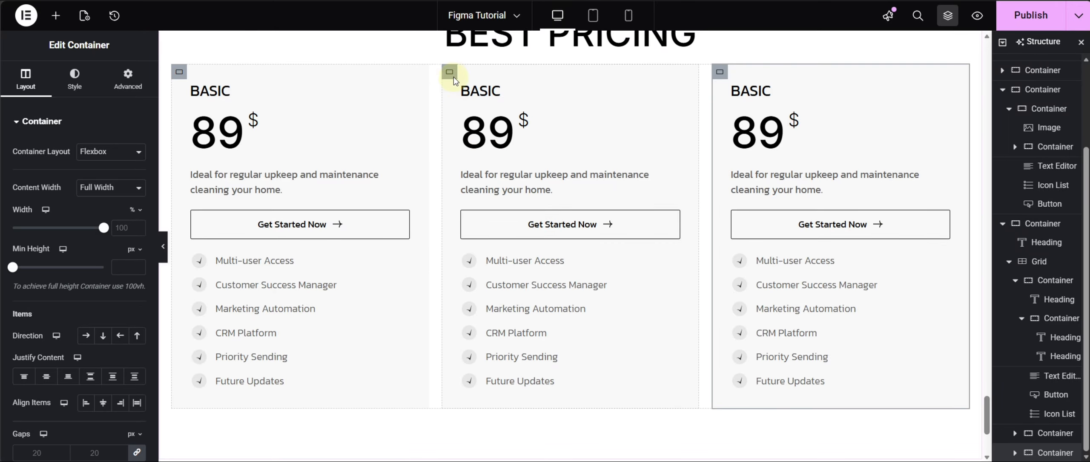
{"action": "left_click", "coordinate": [451, 75]}
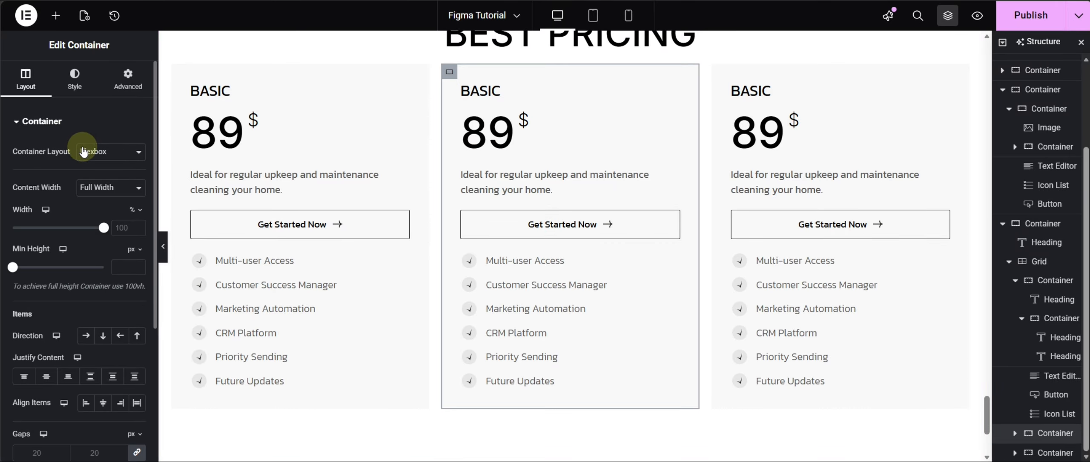
{"action": "left_click", "coordinate": [74, 79]}
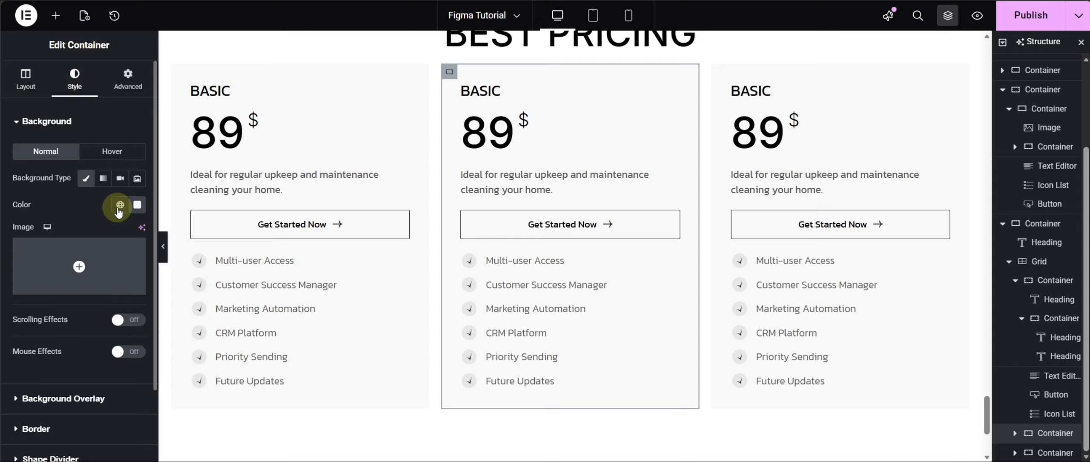
{"action": "left_click", "coordinate": [120, 206]}
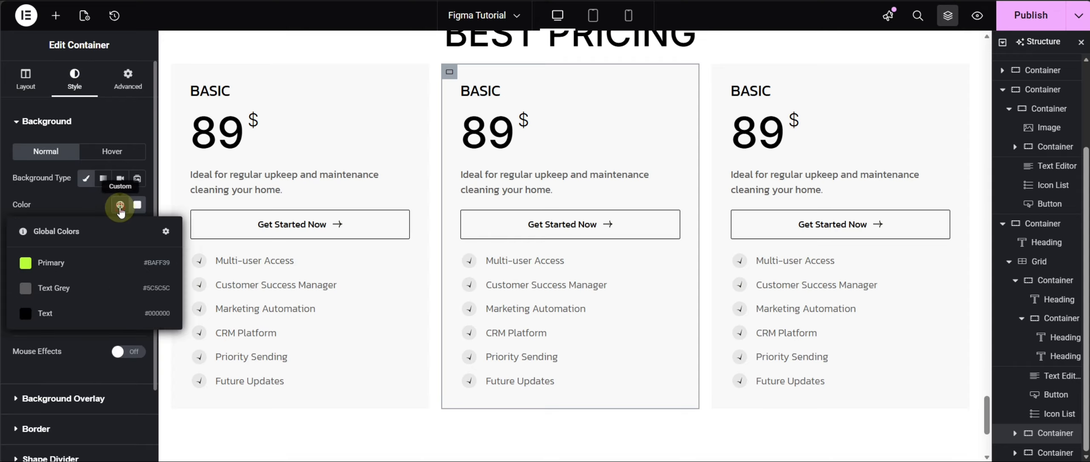
{"action": "left_click", "coordinate": [60, 313]}
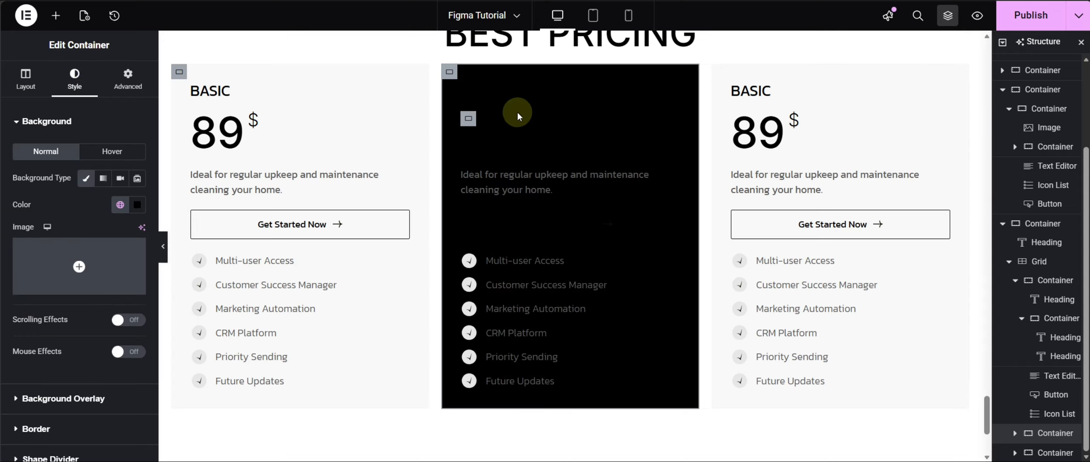
Give the middle card's title heading the global Text Grey color (#5C5C5C).
{"action": "left_click", "coordinate": [499, 90]}
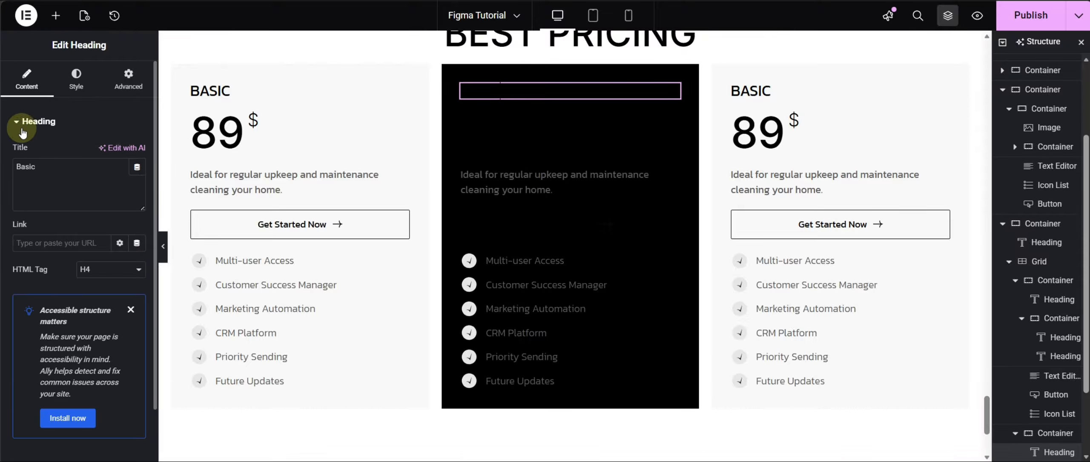
{"action": "left_click", "coordinate": [74, 85]}
{"action": "left_click", "coordinate": [116, 337]}
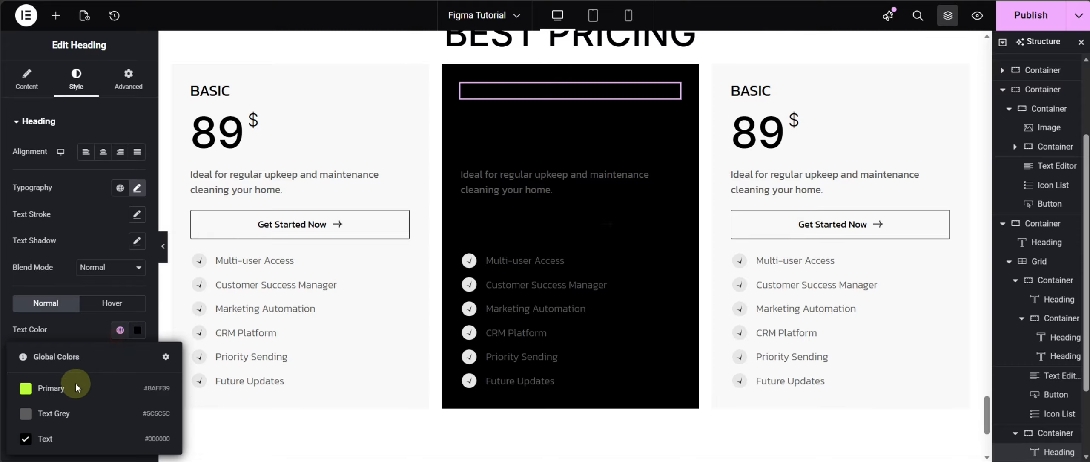
{"action": "left_click", "coordinate": [76, 408]}
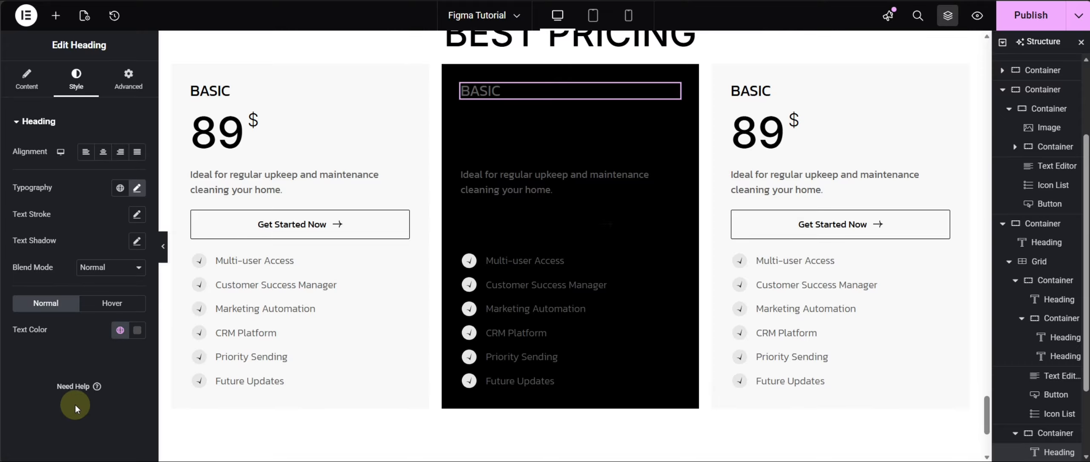
Set the middle card's title color to #A1A1A1, copied from the PROFESSIONAL label in Figma, and check the Figma description's fill.
{"action": "left_click", "coordinate": [137, 331]}
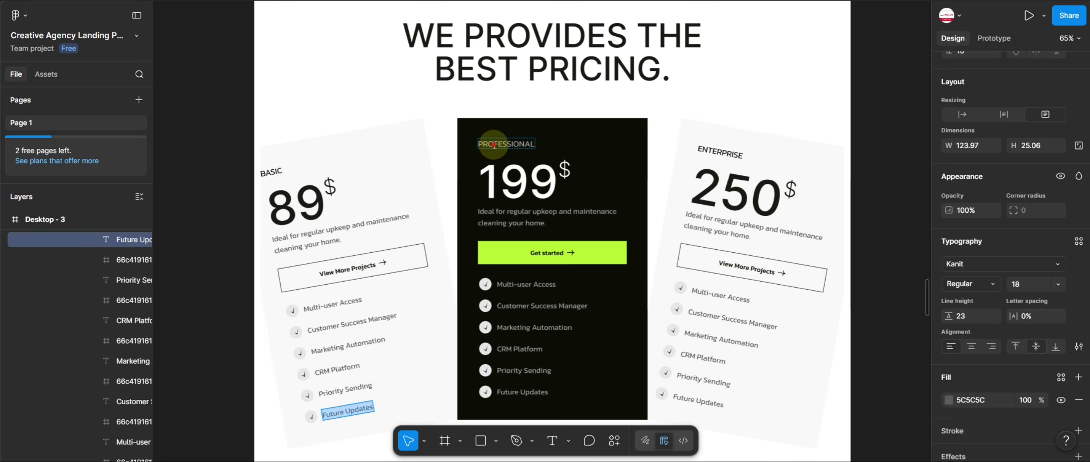
{"action": "left_click", "coordinate": [507, 142]}
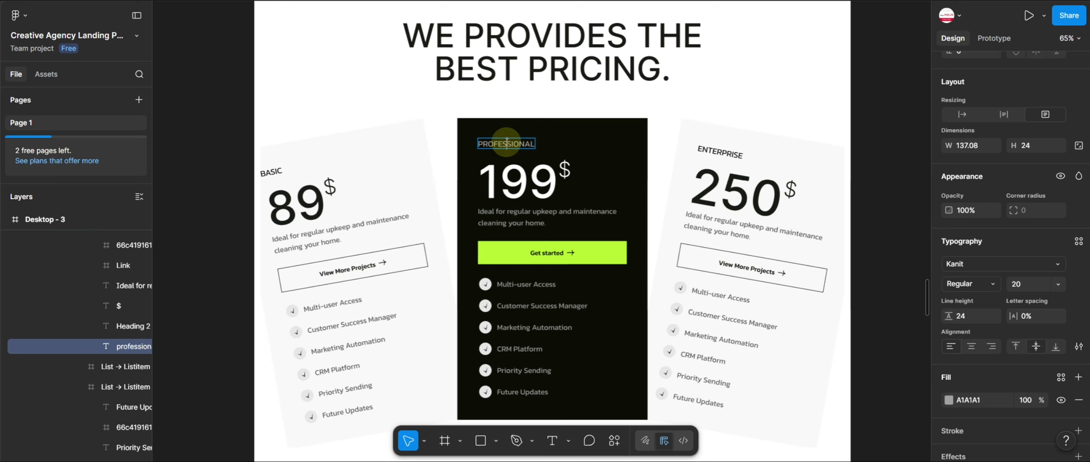
{"action": "left_click", "coordinate": [972, 404]}
{"action": "key", "text": "ctrl+c"}
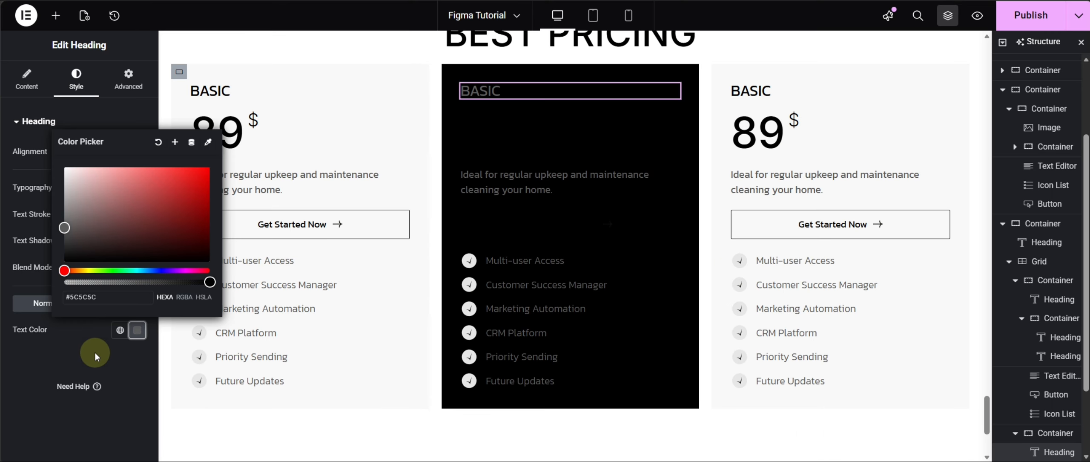
{"action": "left_click", "coordinate": [109, 295]}
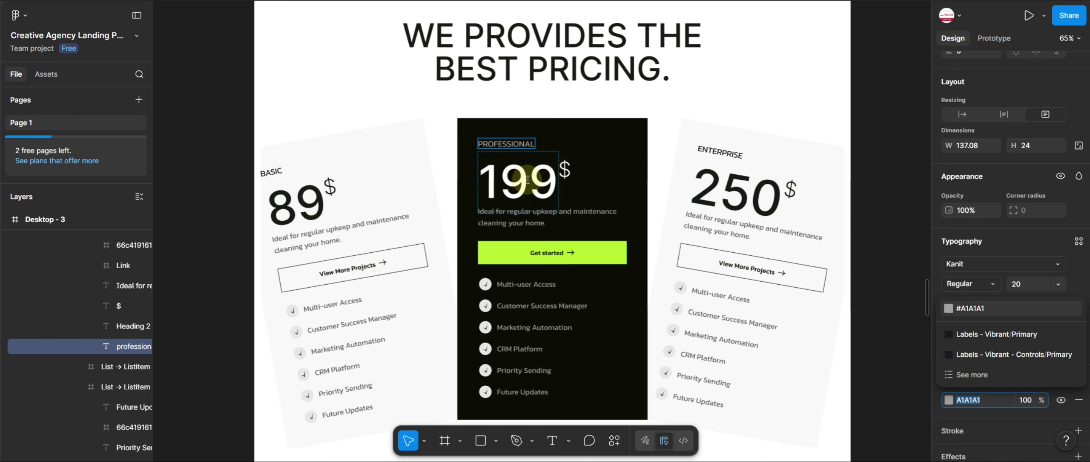
{"action": "left_click", "coordinate": [502, 210]}
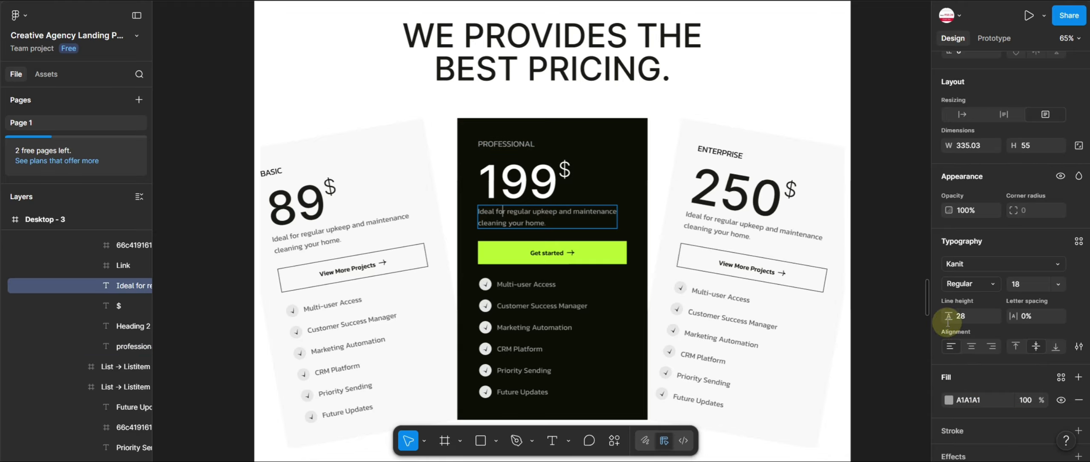
{"action": "left_click", "coordinate": [969, 405]}
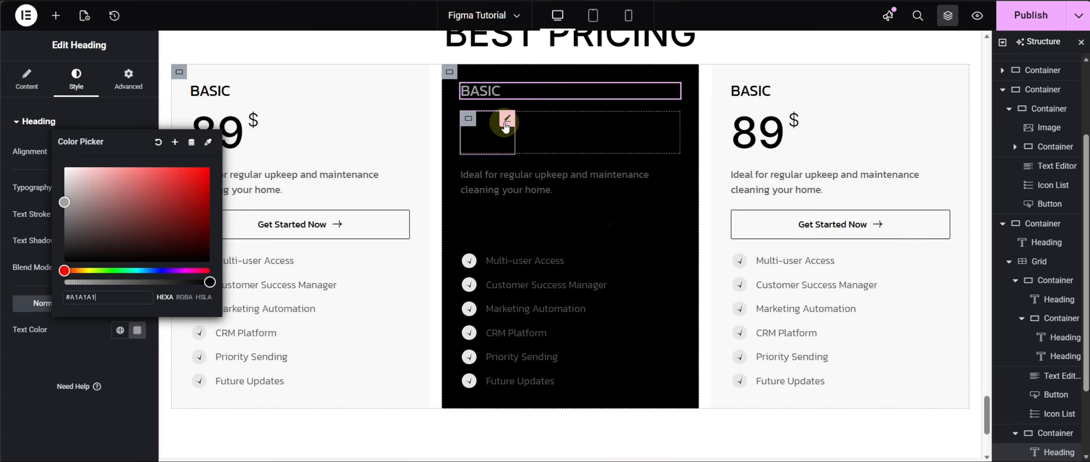
Set the text color of the price number in the middle card to white.
{"action": "left_click", "coordinate": [146, 184]}
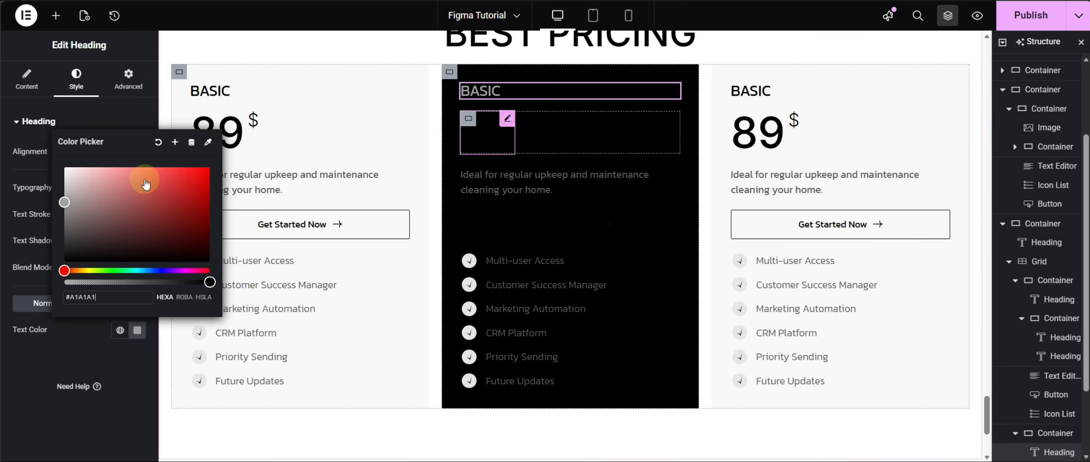
{"action": "left_click", "coordinate": [76, 85]}
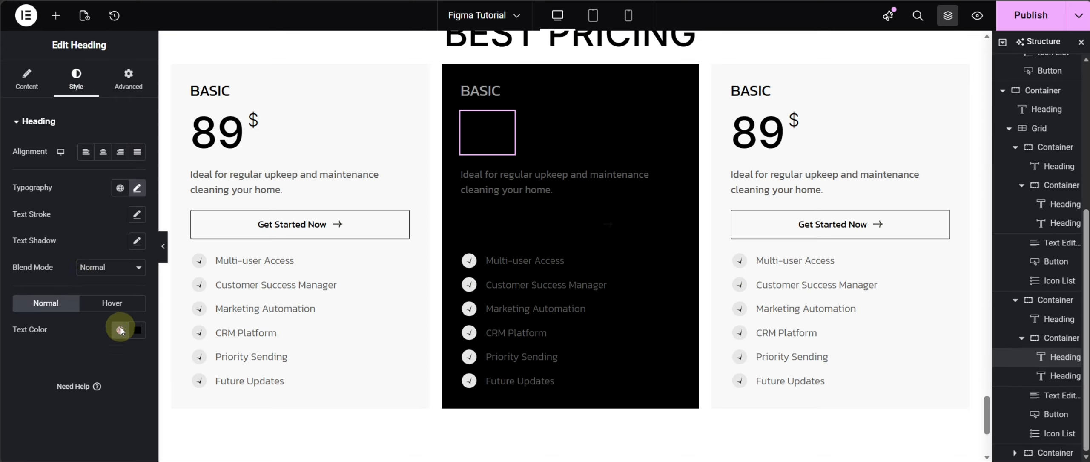
{"action": "left_click", "coordinate": [120, 330]}
{"action": "left_click", "coordinate": [137, 332]}
{"action": "left_click_drag", "start_coordinate": [78, 192], "coordinate": [61, 131]}
Set the text color of the middle card's dollar sign to white (#FFFFFF).
{"action": "left_click", "coordinate": [523, 118]}
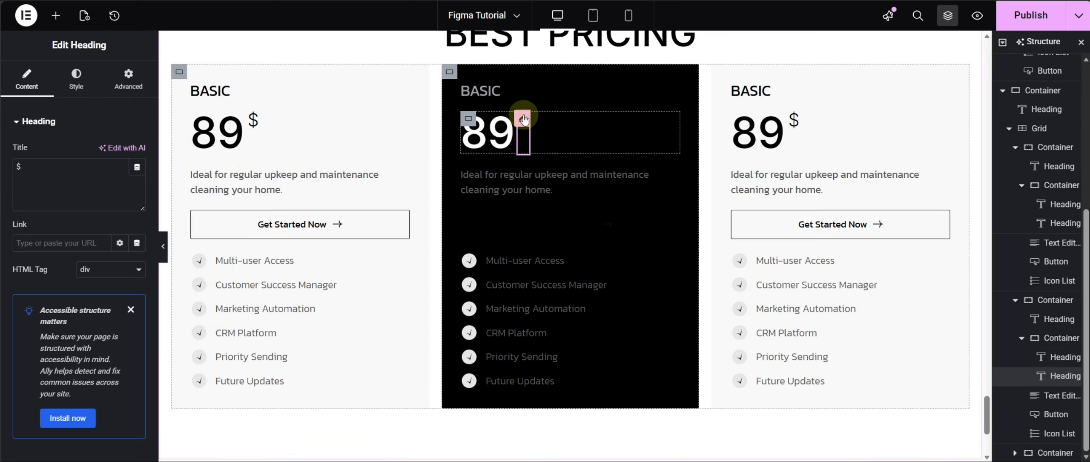
{"action": "left_click", "coordinate": [76, 81]}
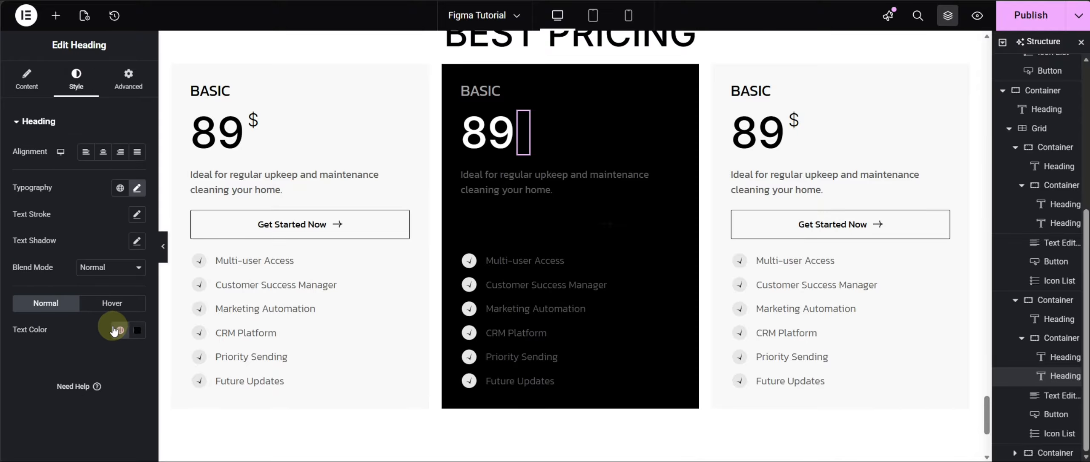
{"action": "left_click", "coordinate": [136, 330]}
{"action": "left_click_drag", "start_coordinate": [93, 197], "coordinate": [46, 133]}
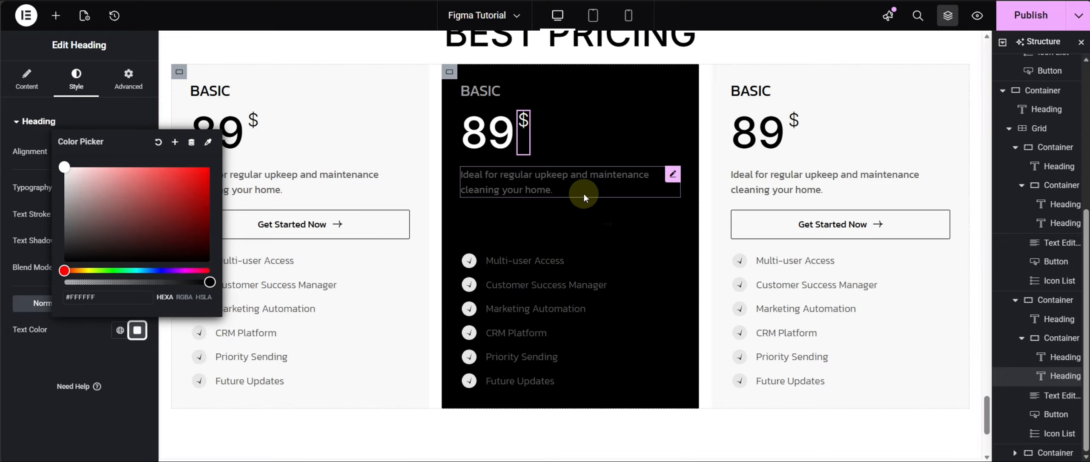
Set the text color of the middle card's description to #A1A1A1.
{"action": "left_click", "coordinate": [540, 182]}
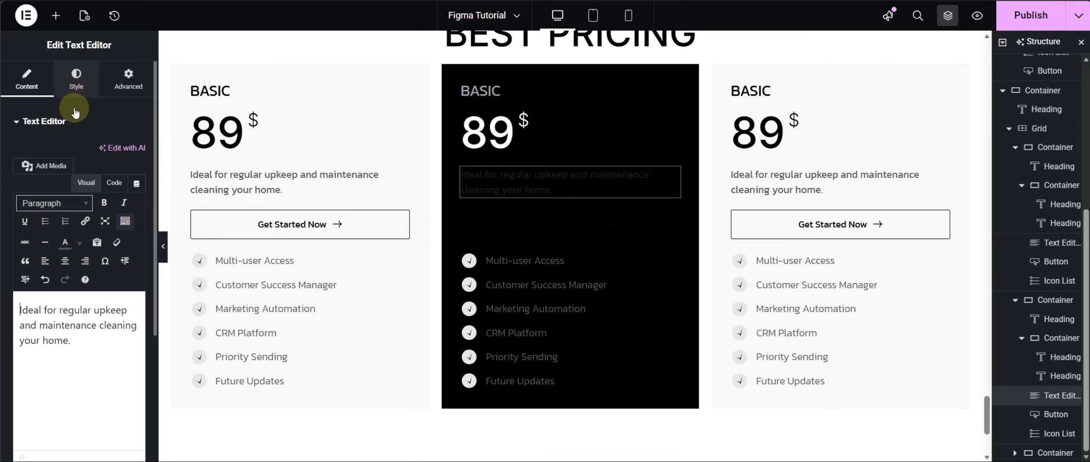
{"action": "left_click", "coordinate": [77, 87]}
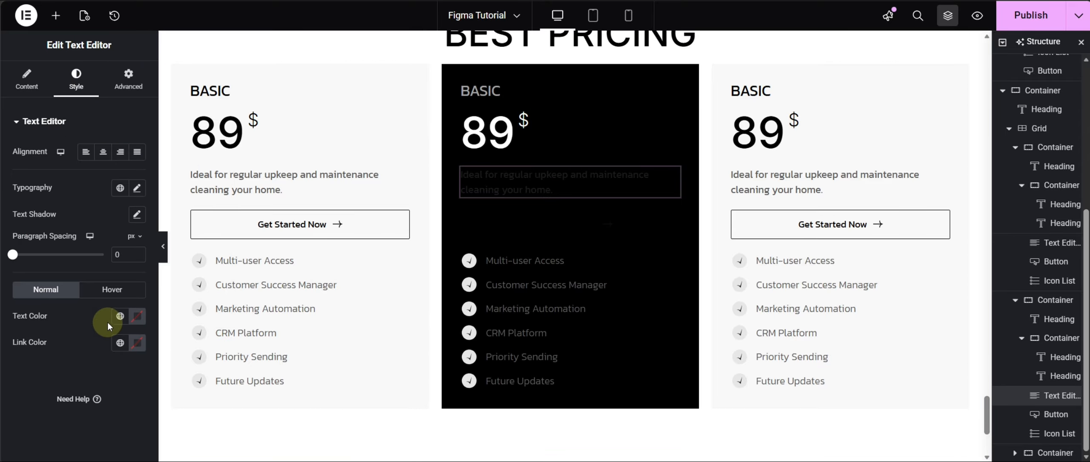
{"action": "left_click", "coordinate": [136, 320]}
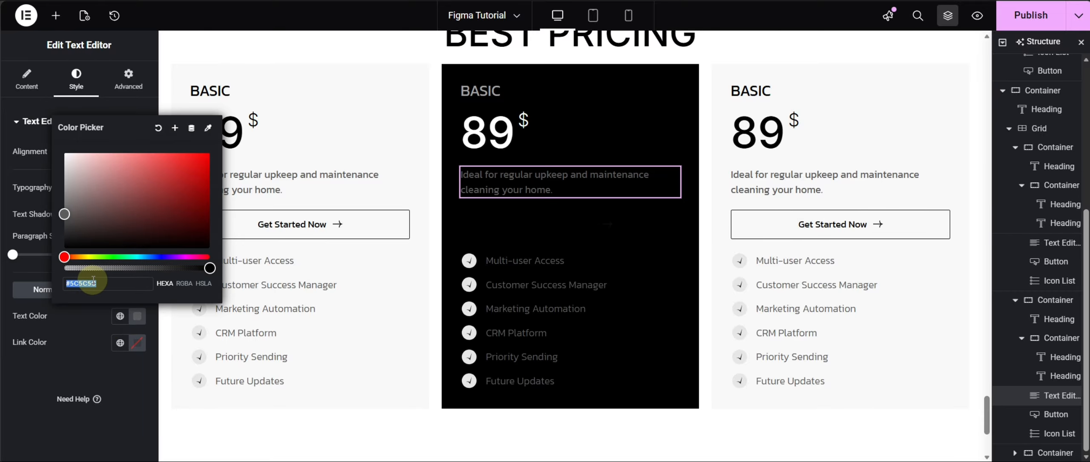
{"action": "key", "text": "ctrl+v"}
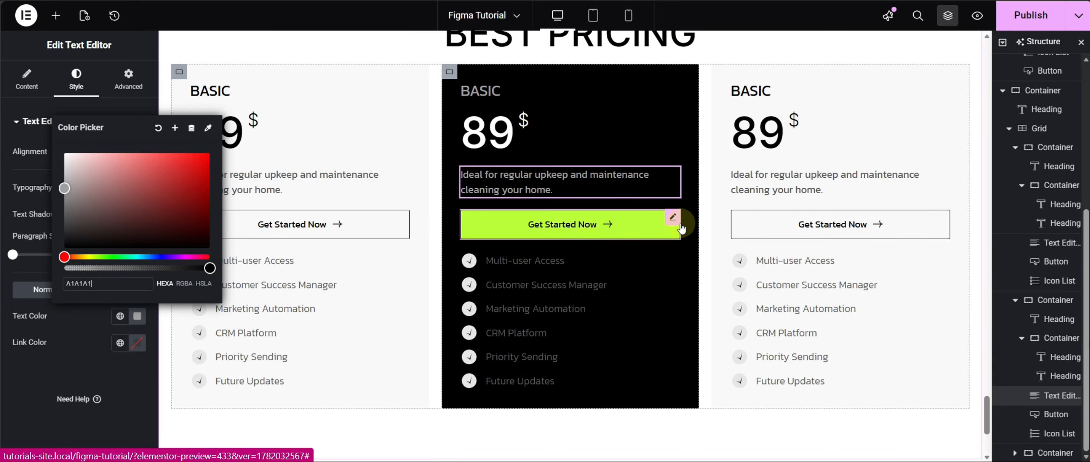
Give the middle card's button the lime green global background color and set its border type to Default.
{"action": "left_click", "coordinate": [672, 219]}
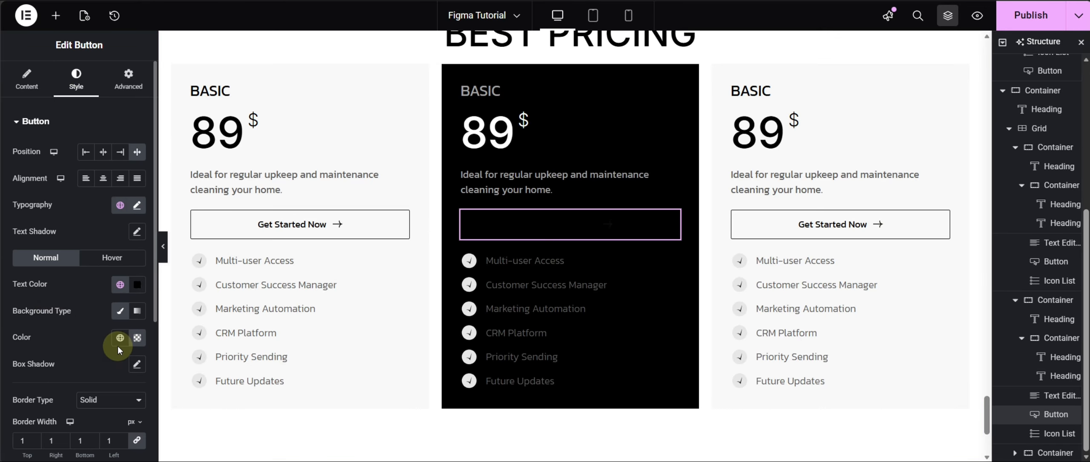
{"action": "left_click", "coordinate": [120, 340]}
{"action": "left_click", "coordinate": [59, 394]}
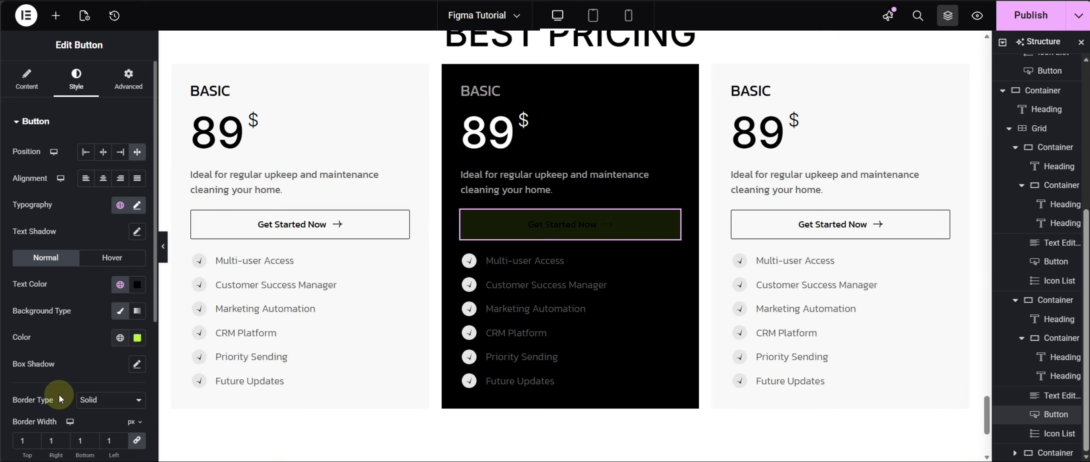
{"action": "scroll", "coordinate": [73, 333], "scroll_direction": "down", "scroll_amount": 3}
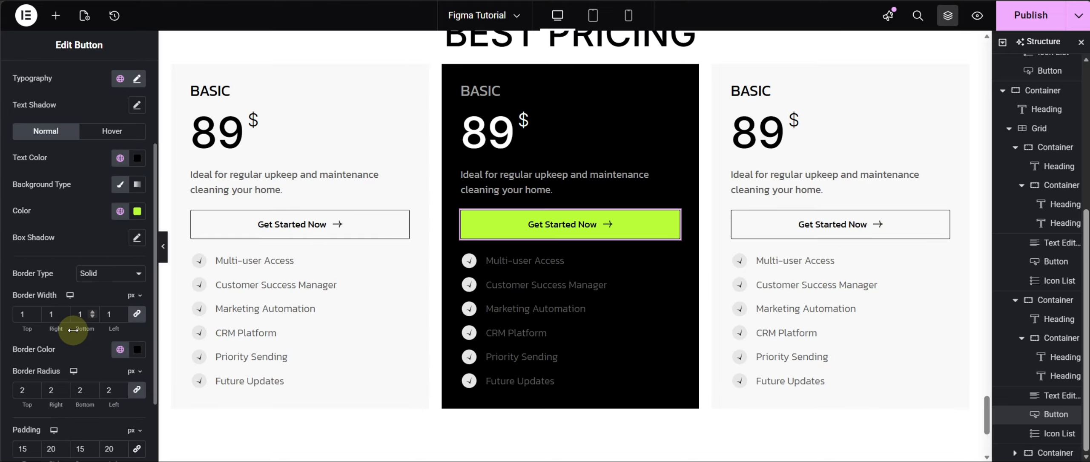
{"action": "left_click", "coordinate": [106, 274]}
{"action": "left_click", "coordinate": [102, 293]}
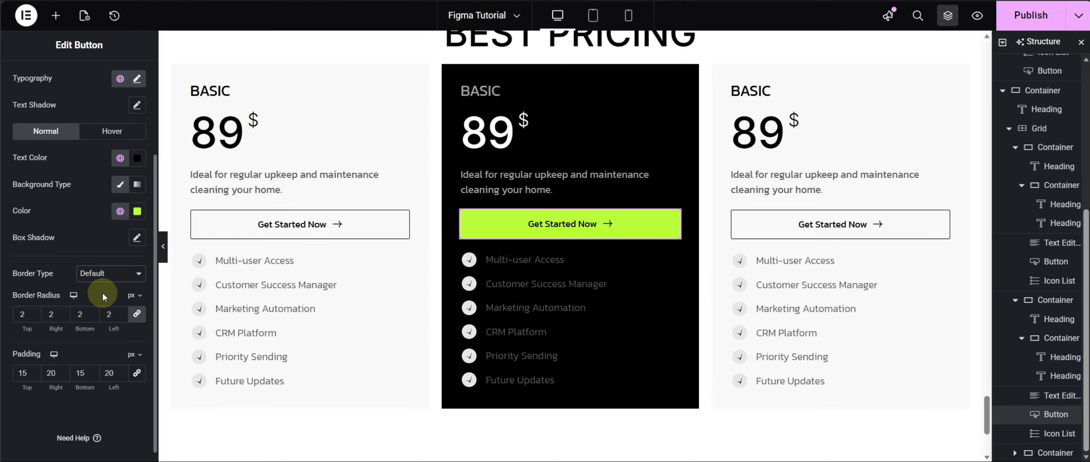
Set the hover background color of the middle card's button to the global white.
{"action": "left_click", "coordinate": [112, 131]}
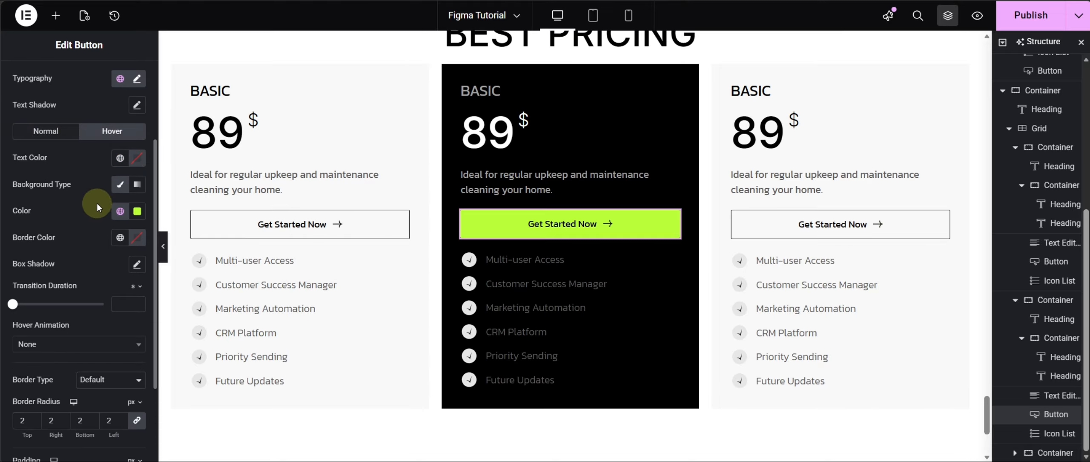
{"action": "left_click", "coordinate": [119, 214]}
{"action": "left_click", "coordinate": [136, 213]}
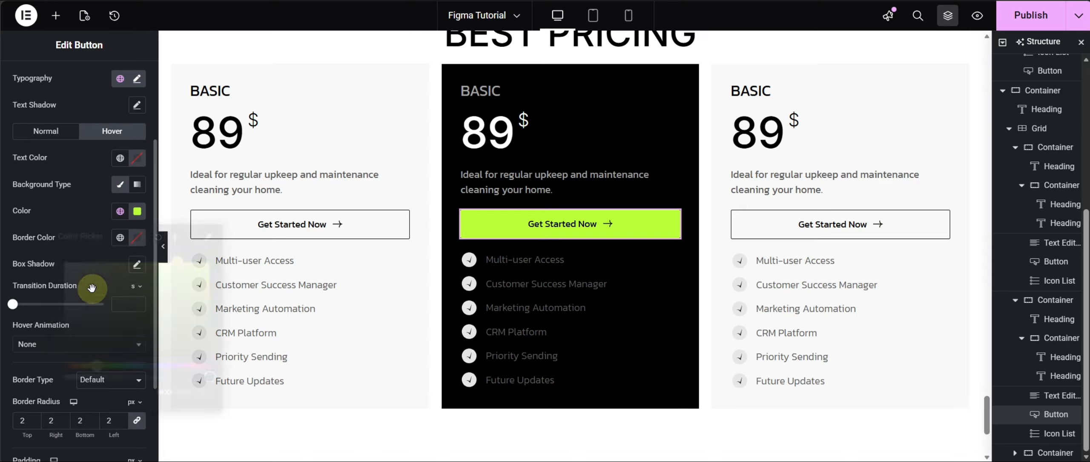
{"action": "left_click", "coordinate": [40, 214]}
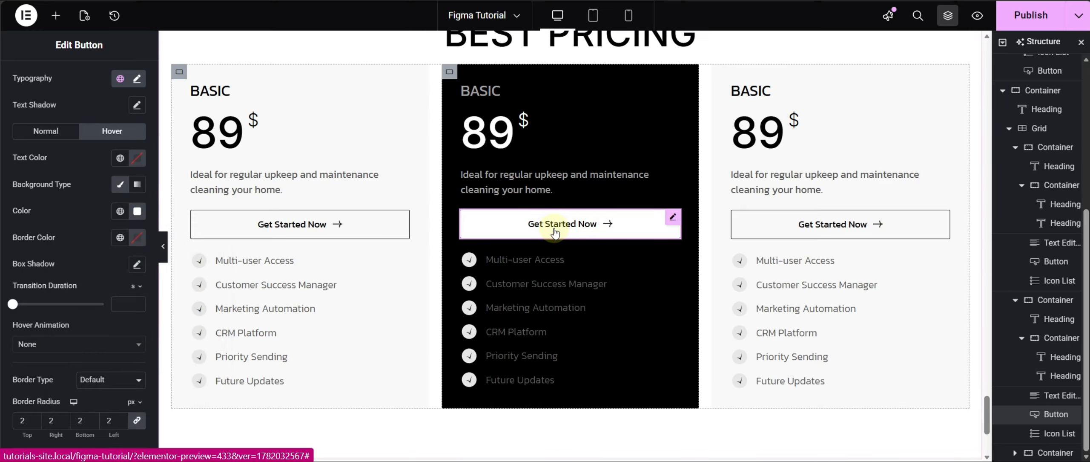
Set the text color of the middle card's feature list to #A1A1A1.
{"action": "left_click", "coordinate": [584, 324]}
{"action": "left_click", "coordinate": [66, 79]}
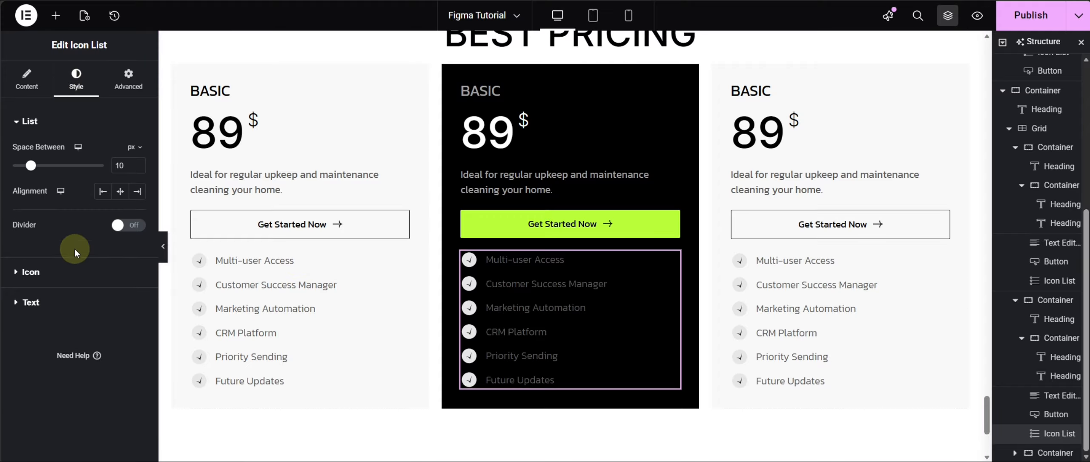
{"action": "left_click", "coordinate": [44, 302]}
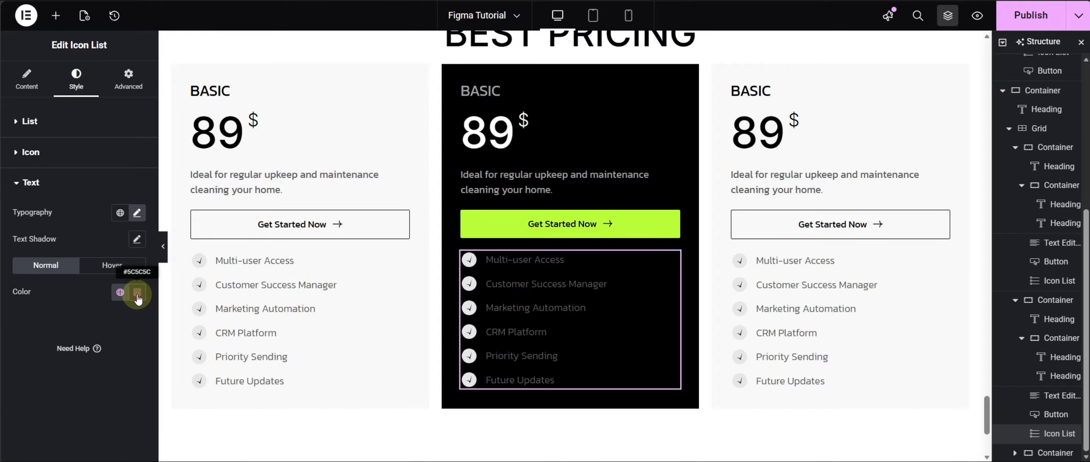
{"action": "left_click", "coordinate": [137, 292]}
{"action": "type", "text": "A1A1A1"}
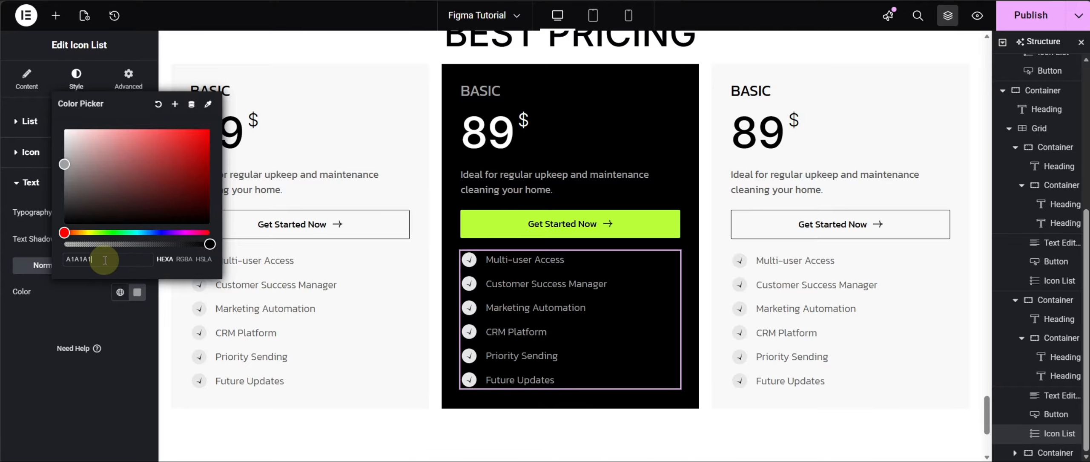
{"action": "left_click", "coordinate": [42, 310]}
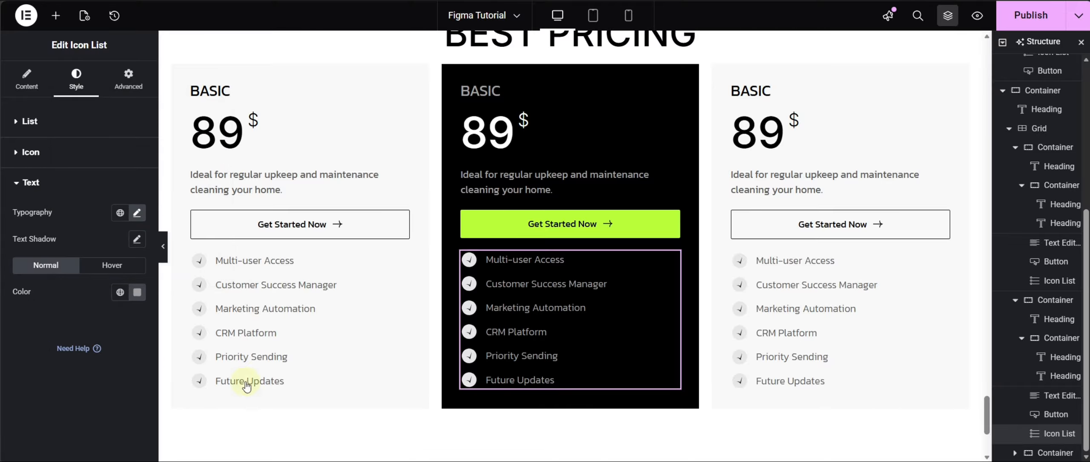
{"action": "scroll", "coordinate": [804, 339], "scroll_direction": "up", "scroll_amount": 3}
{"action": "scroll", "coordinate": [804, 339], "scroll_direction": "down", "scroll_amount": 3}
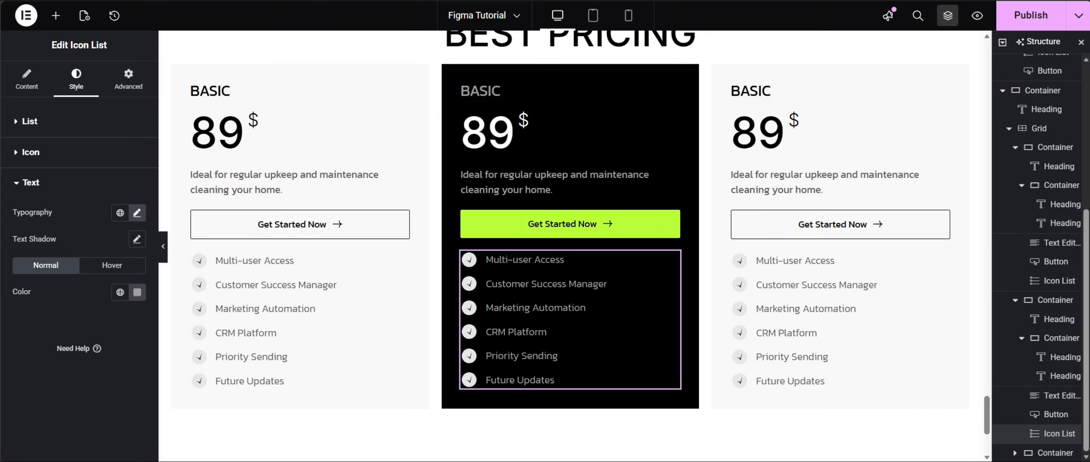
Change the middle card's title to "Professional", following the label on the dark card in Figma.
{"action": "left_click", "coordinate": [292, 1]}
{"action": "left_click", "coordinate": [519, 141]}
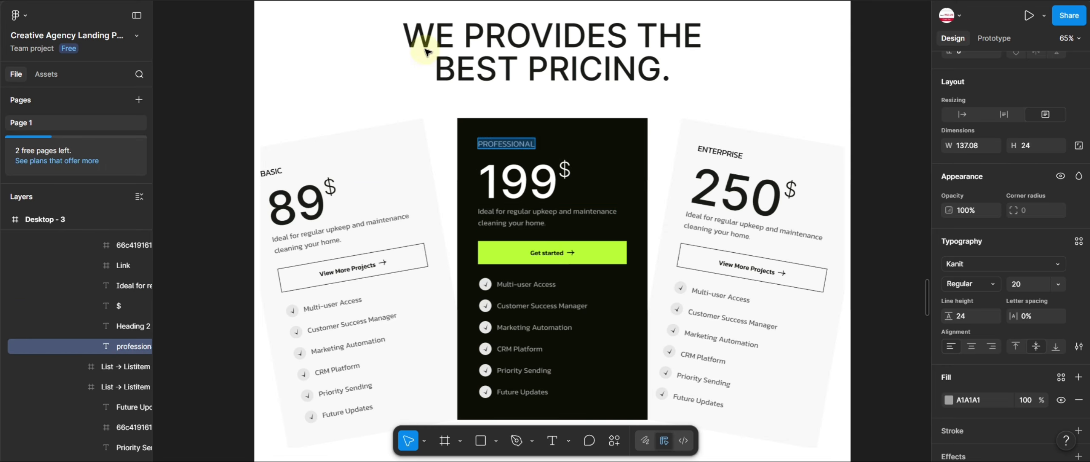
{"action": "left_click", "coordinate": [396, 1]}
{"action": "left_click", "coordinate": [485, 87]}
{"action": "left_click", "coordinate": [35, 81]}
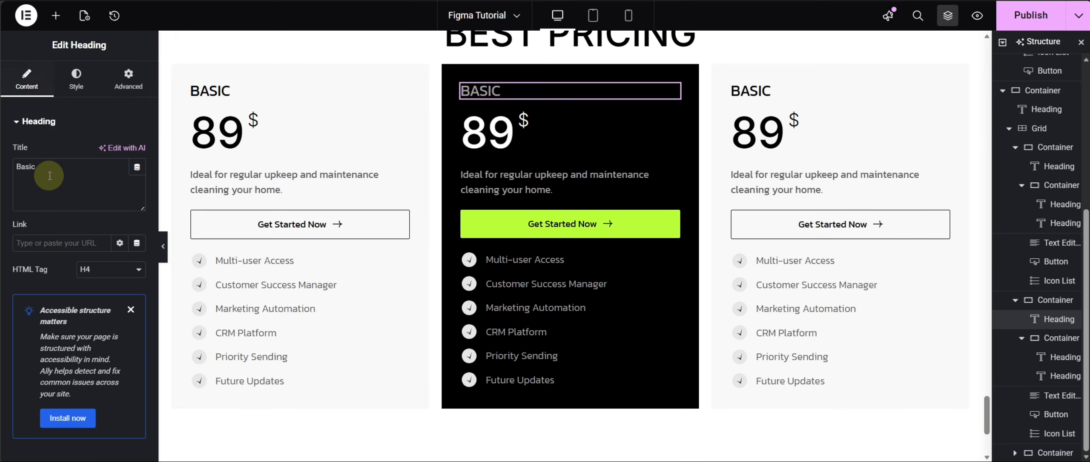
{"action": "left_click", "coordinate": [58, 186]}
{"action": "key", "text": "ctrl+a"}
{"action": "type", "text": "professional"}
Change the third card's title to "Enterprise", following the matching card label in Figma.
{"action": "key", "text": "alt+Tab"}
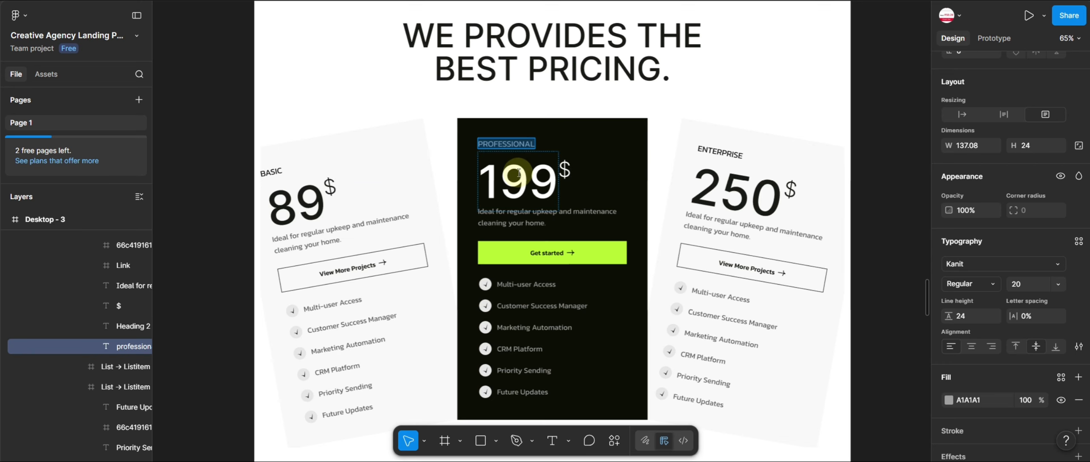
{"action": "left_click", "coordinate": [721, 151]}
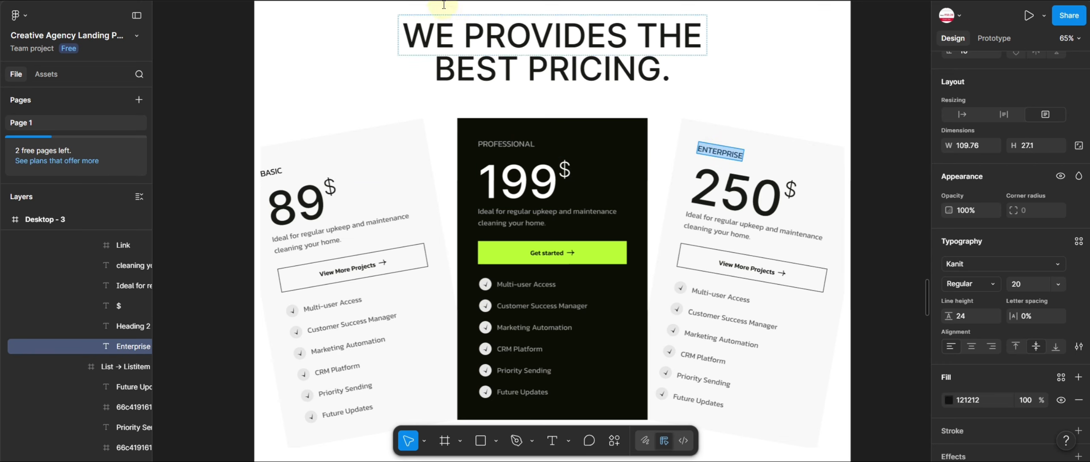
{"action": "key", "text": "alt+Tab"}
{"action": "left_click", "coordinate": [747, 94]}
{"action": "left_click", "coordinate": [90, 196]}
{"action": "key", "text": "ctrl+a"}
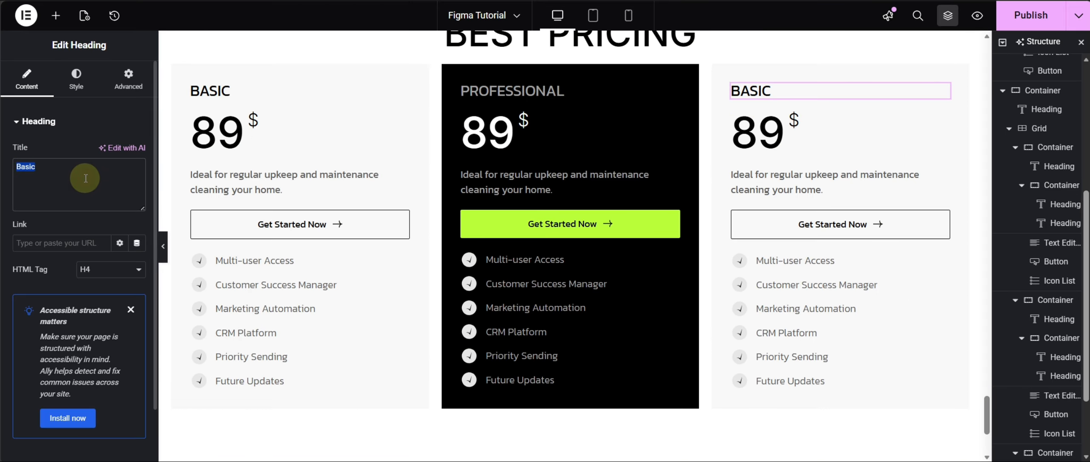
{"action": "type", "text": "Enterprise"}
Change the price number in the Professional card to 199.
{"action": "left_click", "coordinate": [494, 136]}
{"action": "left_click", "coordinate": [27, 79]}
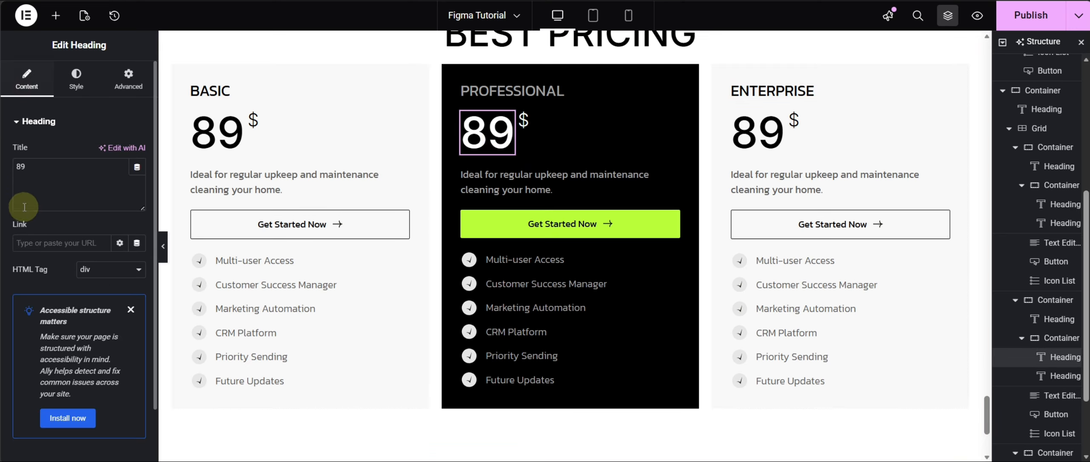
{"action": "left_click", "coordinate": [20, 166]}
{"action": "key", "text": "BackSpace"}
{"action": "type", "text": "199"}
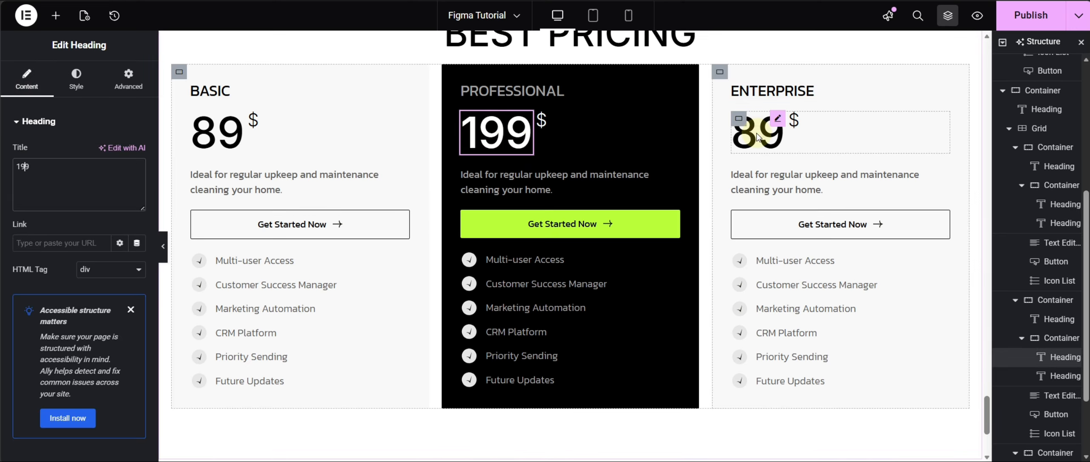
Change the price number in the Enterprise card to 250.
{"action": "left_click", "coordinate": [762, 132]}
{"action": "left_click", "coordinate": [35, 166]}
{"action": "key", "text": "BackSpace"}
{"action": "key", "text": "BackSpace"}
{"action": "type", "text": "250"}
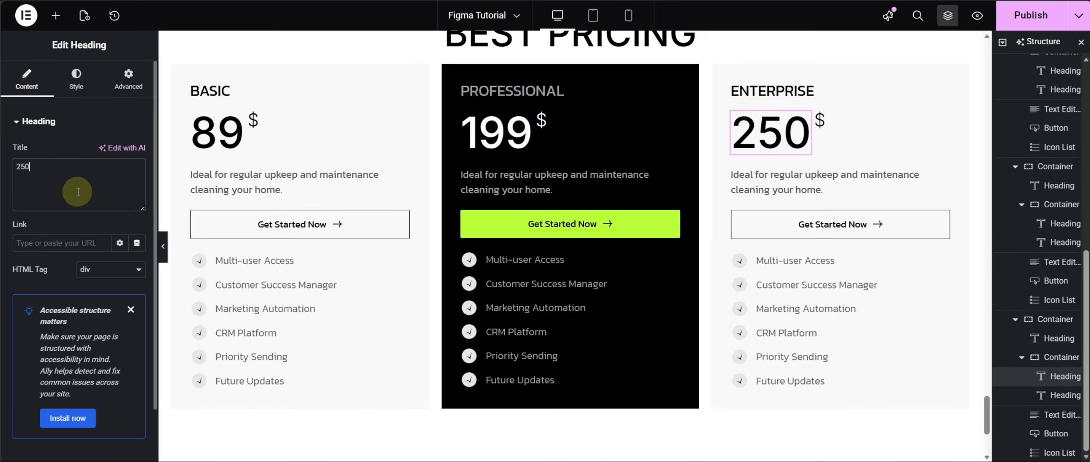
Unlink the margin values of the pricing grid and set its top margin to 60 px.
{"action": "scroll", "coordinate": [841, 268], "scroll_direction": "up", "scroll_amount": 3}
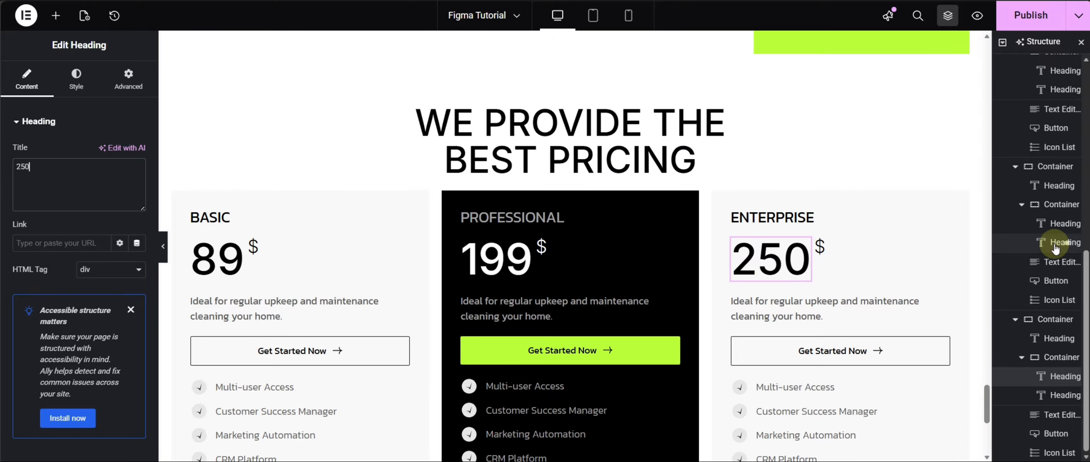
{"action": "scroll", "coordinate": [1014, 247], "scroll_direction": "up", "scroll_amount": 2}
{"action": "left_click", "coordinate": [1030, 251]}
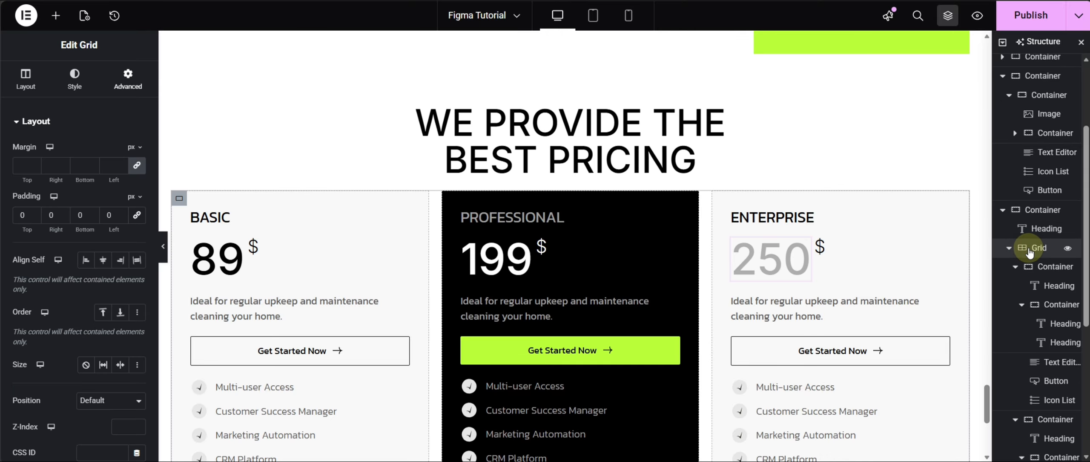
{"action": "left_click", "coordinate": [128, 77]}
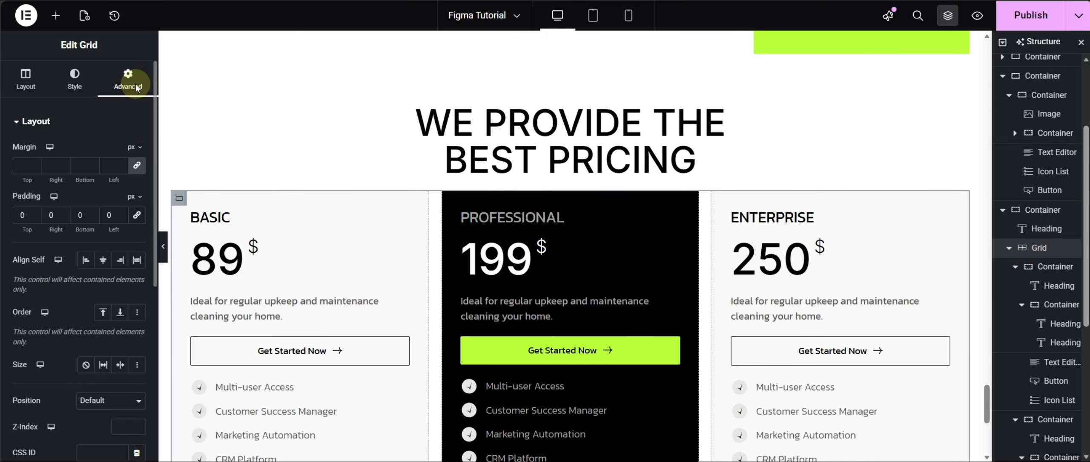
{"action": "left_click", "coordinate": [136, 164]}
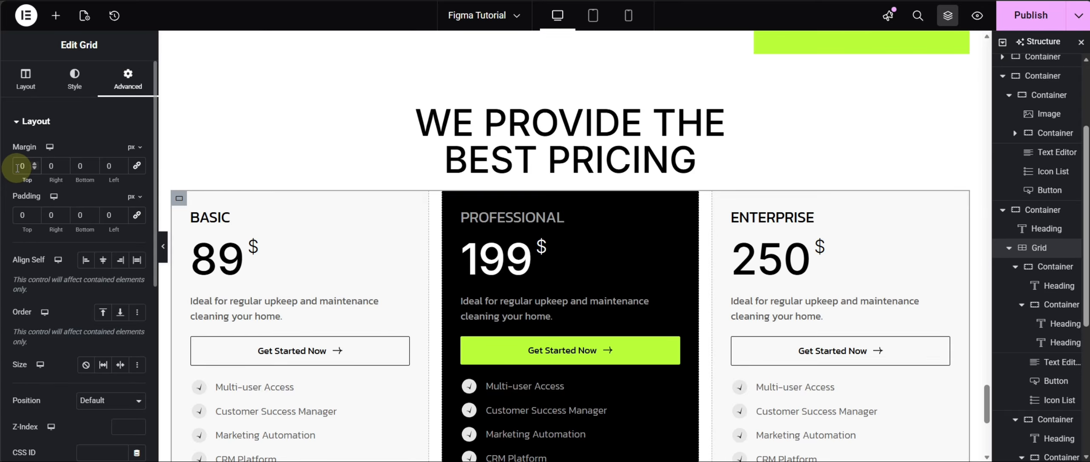
{"action": "left_click", "coordinate": [17, 166]}
{"action": "type", "text": "6"}
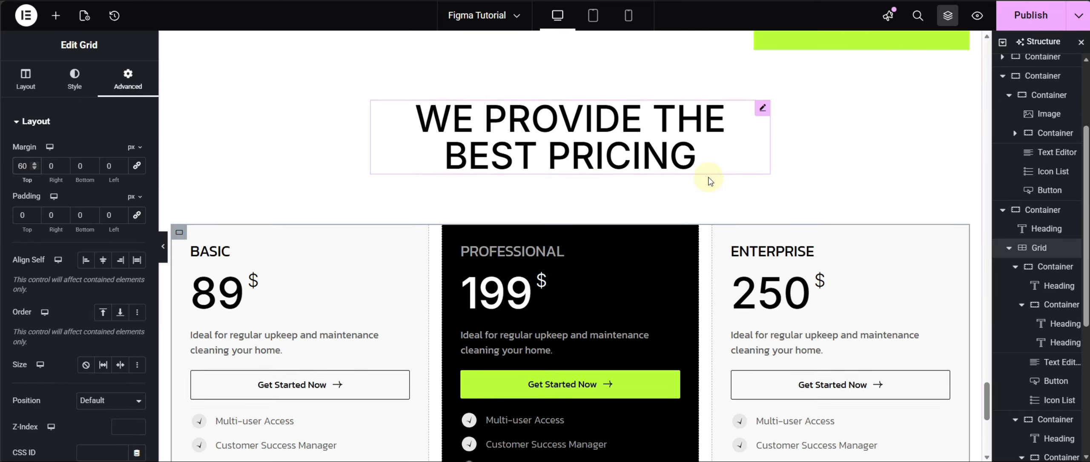
{"action": "scroll", "coordinate": [471, 170], "scroll_direction": "down", "scroll_amount": 5}
Compare the cards with the Figma design and rotate the Basic card's container by -7 degrees.
{"action": "key", "text": "alt+Tab"}
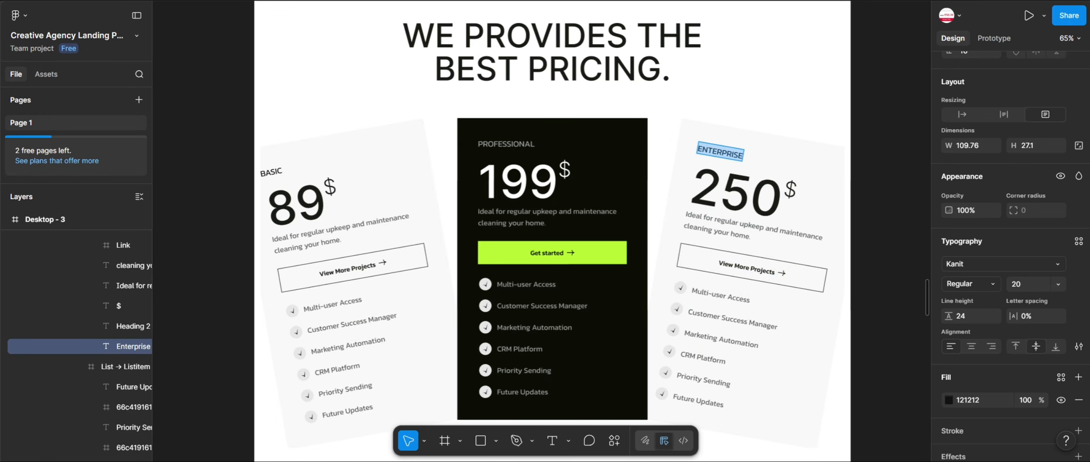
{"action": "key", "text": "alt+Tab"}
{"action": "scroll", "coordinate": [682, 242], "scroll_direction": "up", "scroll_amount": 8}
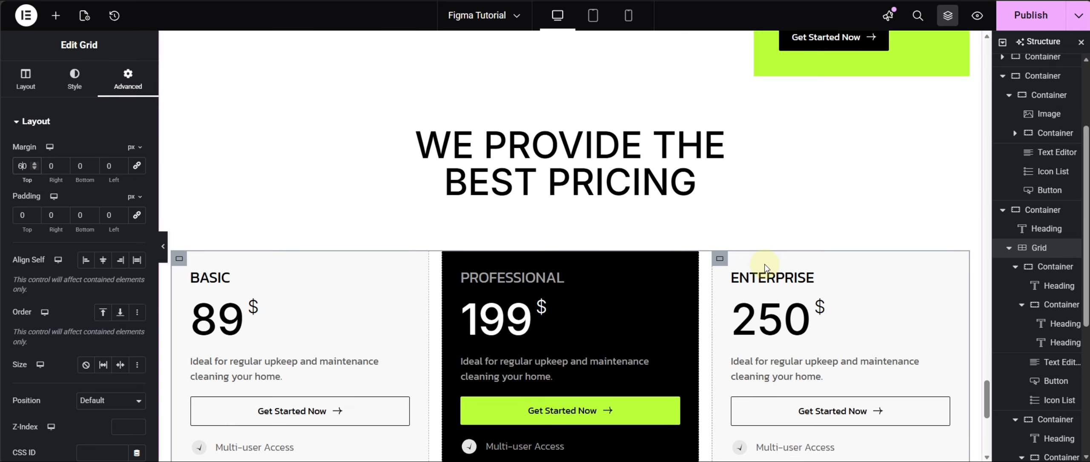
{"action": "scroll", "coordinate": [841, 267], "scroll_direction": "down", "scroll_amount": 3}
{"action": "left_click", "coordinate": [182, 137]}
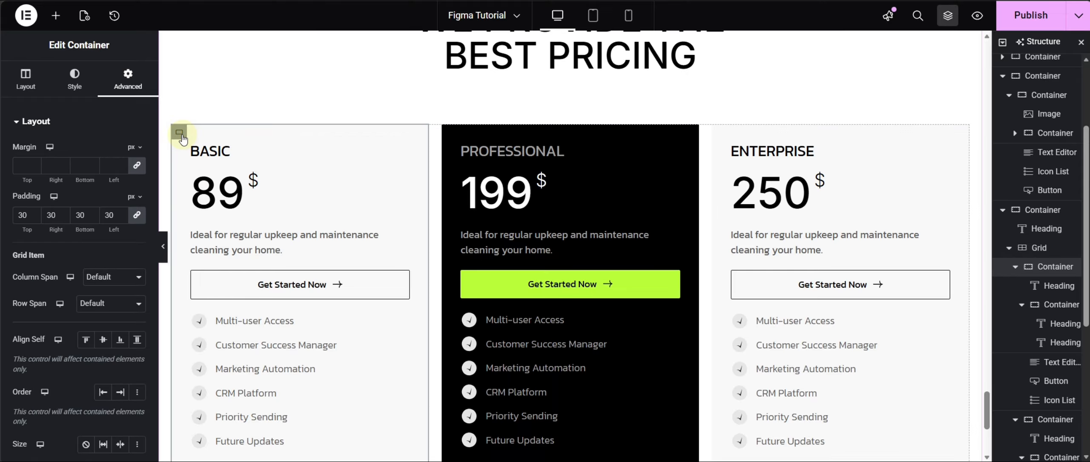
{"action": "scroll", "coordinate": [51, 299], "scroll_direction": "down", "scroll_amount": 6}
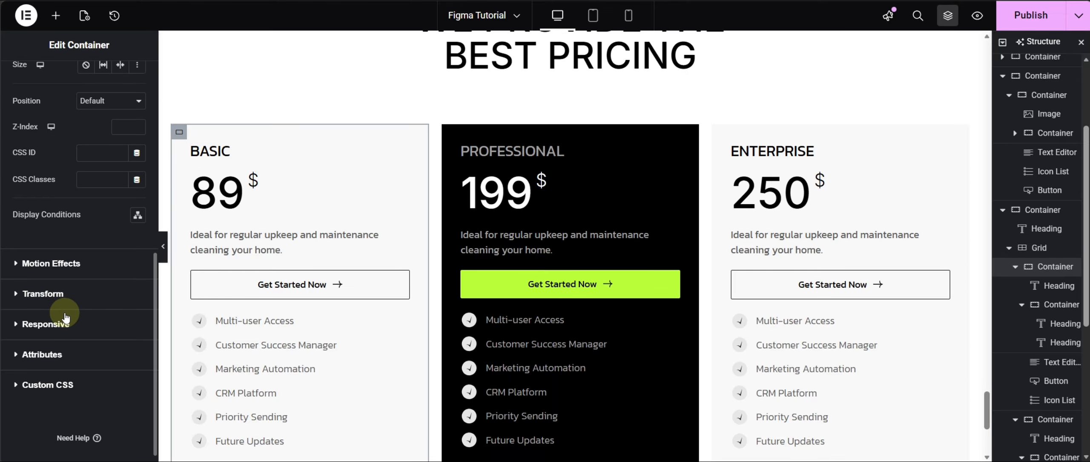
{"action": "left_click", "coordinate": [68, 300]}
{"action": "left_click", "coordinate": [137, 310]}
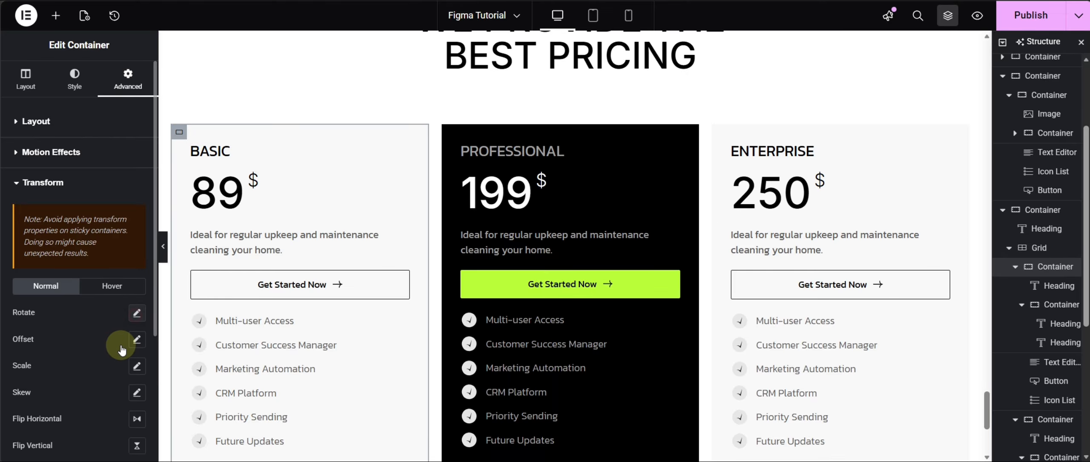
{"action": "scroll", "coordinate": [122, 347], "scroll_direction": "down", "scroll_amount": 3}
{"action": "type", "text": "-7"}
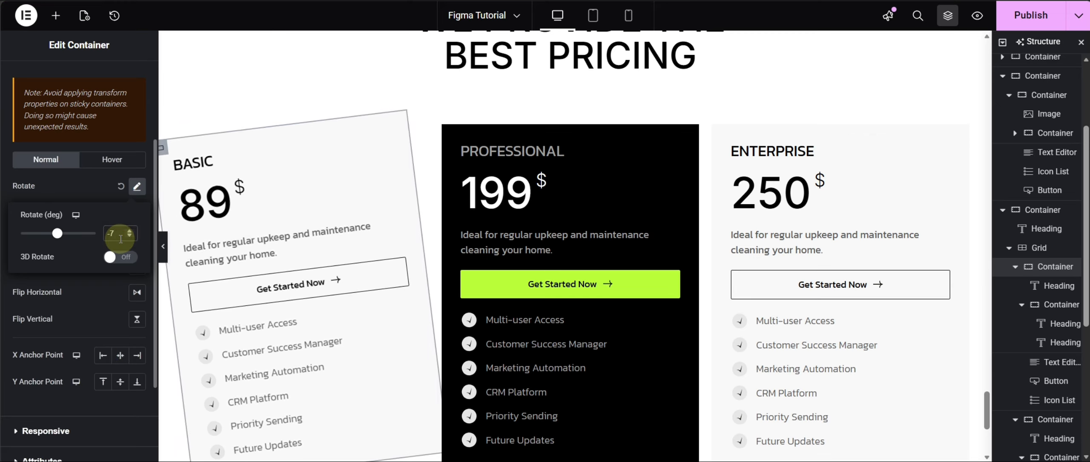
Set the Basic card's rotation to -8 degrees and rotate the Enterprise card's container by 8 degrees.
{"action": "left_click", "coordinate": [130, 237]}
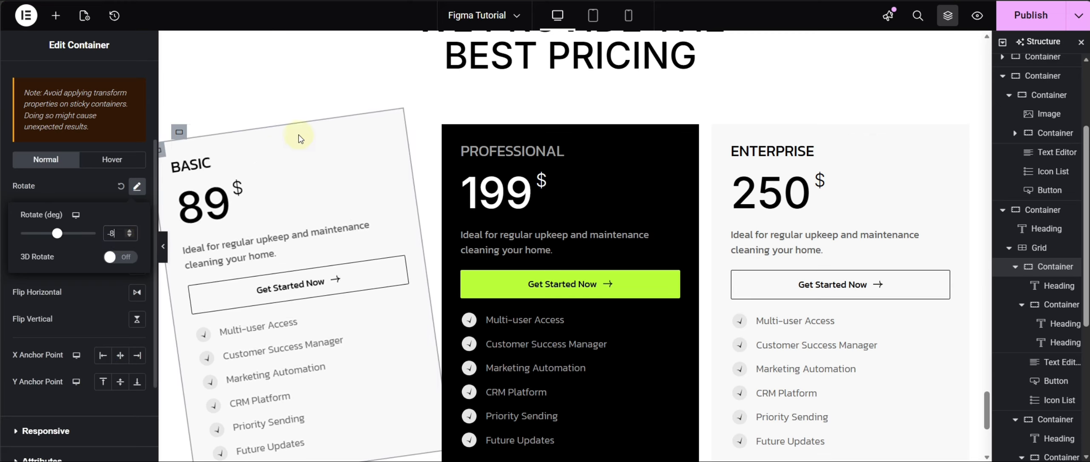
{"action": "left_click", "coordinate": [722, 136]}
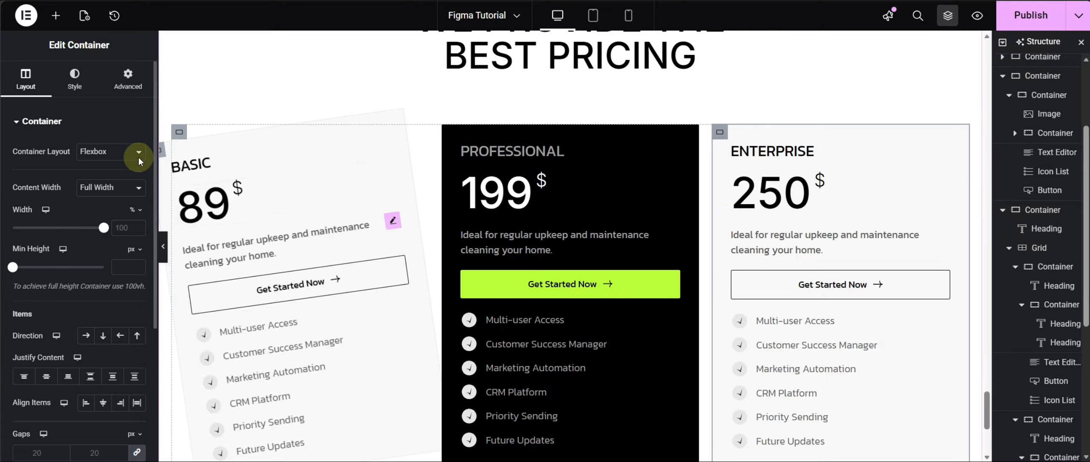
{"action": "left_click", "coordinate": [128, 79]}
{"action": "scroll", "coordinate": [104, 251], "scroll_direction": "down", "scroll_amount": 8}
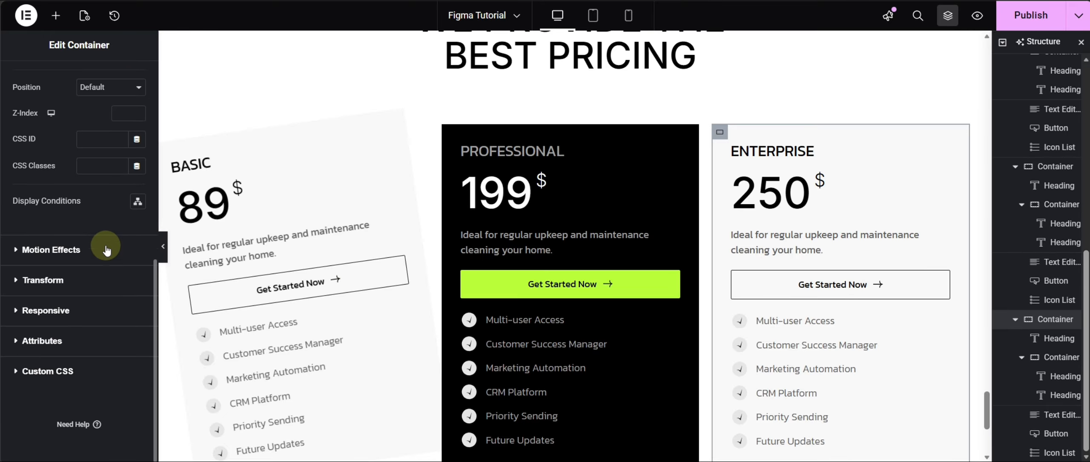
{"action": "left_click", "coordinate": [73, 249]}
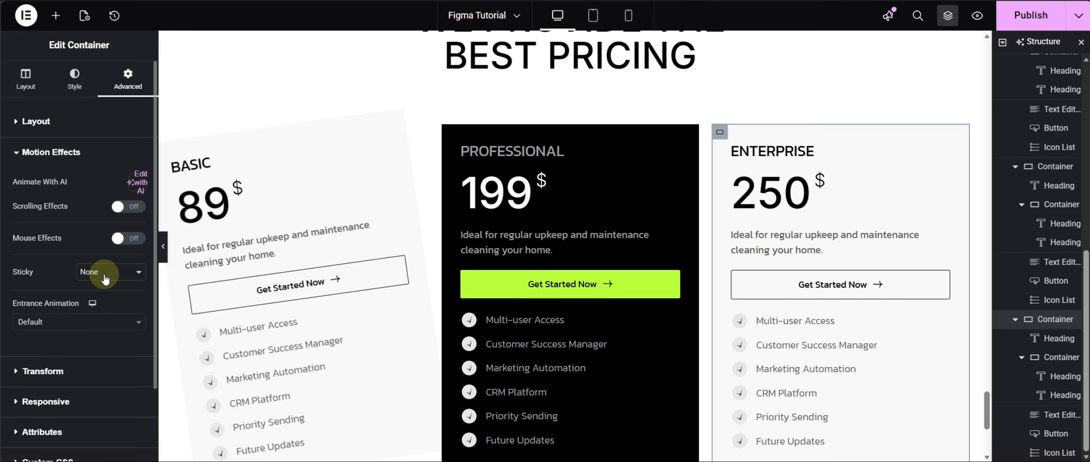
{"action": "left_click", "coordinate": [47, 370]}
{"action": "left_click", "coordinate": [136, 312]}
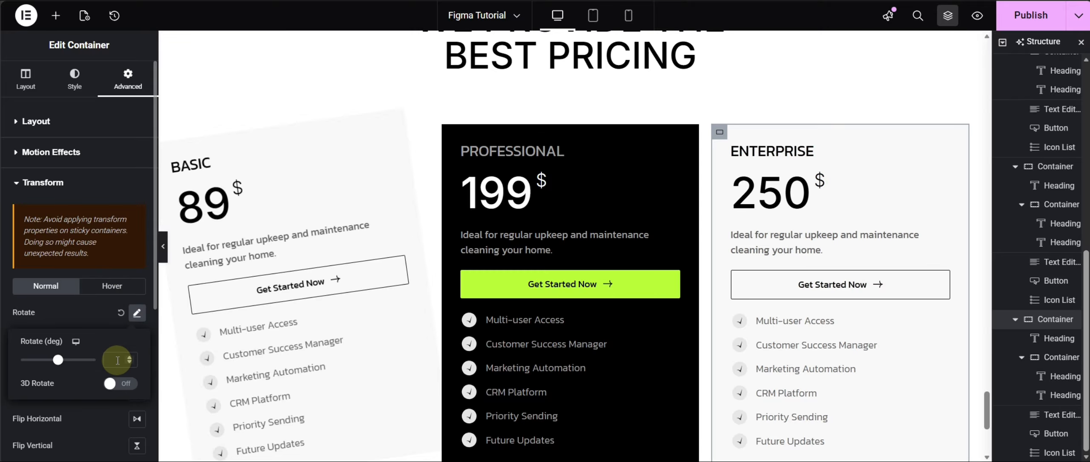
{"action": "type", "text": "8"}
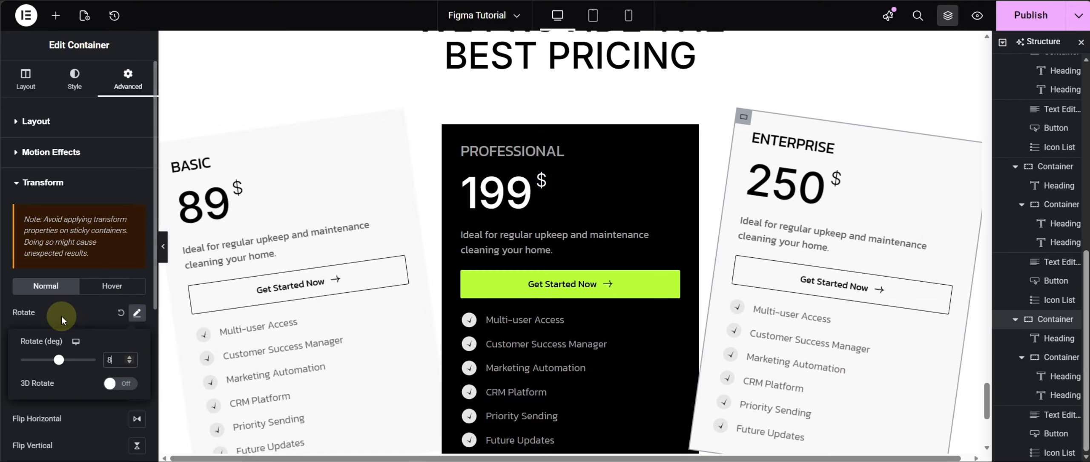
{"action": "left_click", "coordinate": [58, 309]}
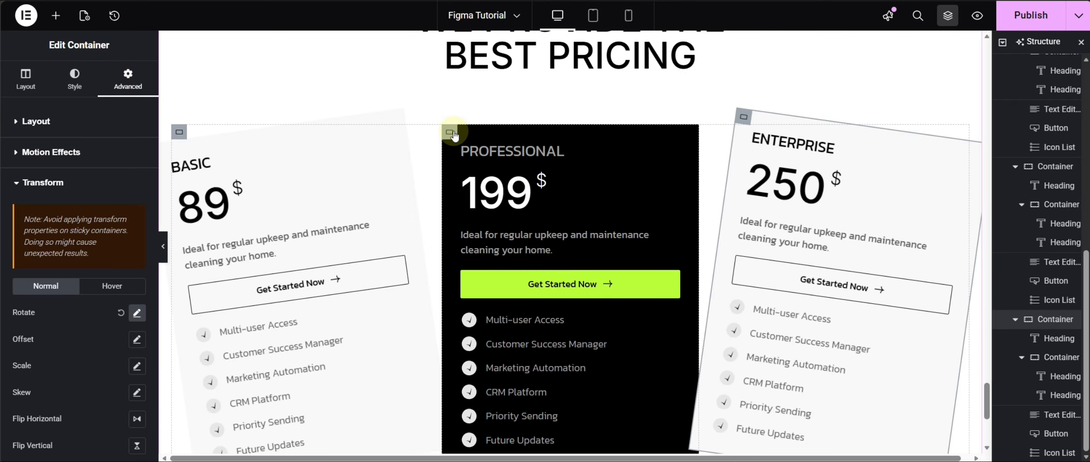
Unlink the margin values of the Professional card's container and set its top margin to -26 px.
{"action": "left_click", "coordinate": [208, 166]}
{"action": "left_click", "coordinate": [127, 76]}
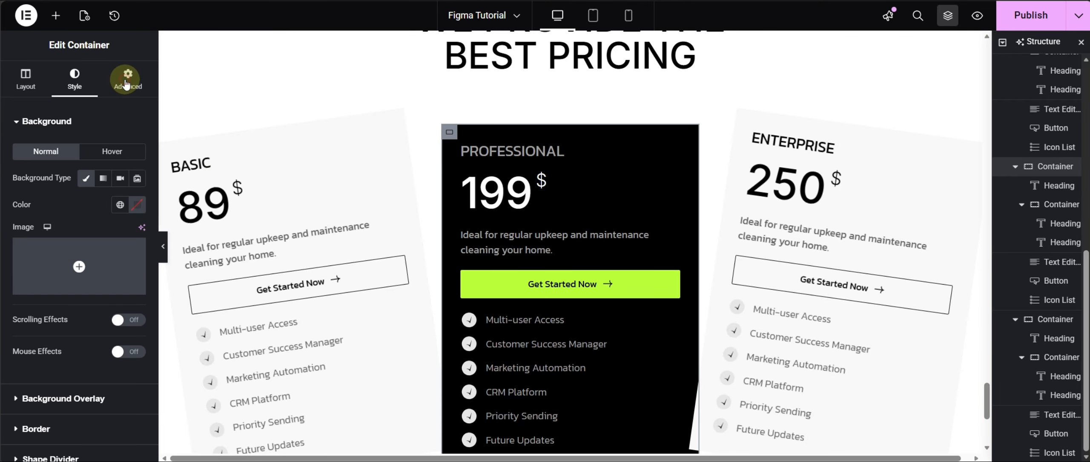
{"action": "left_click", "coordinate": [136, 165]}
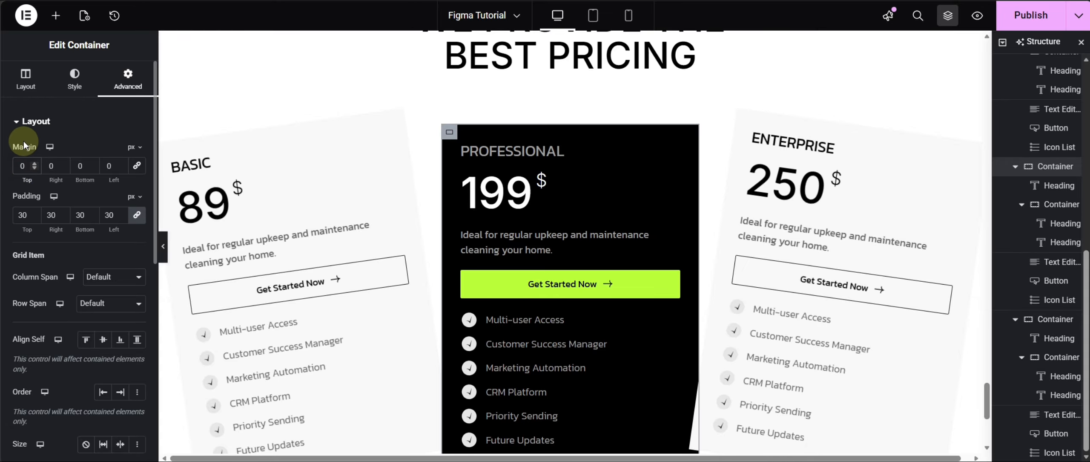
{"action": "type", "text": "-2"}
{"action": "key", "text": "Down"}
{"action": "key", "text": "Down"}
{"action": "key", "text": "Down"}
{"action": "key", "text": "Down"}
{"action": "key", "text": "Down"}
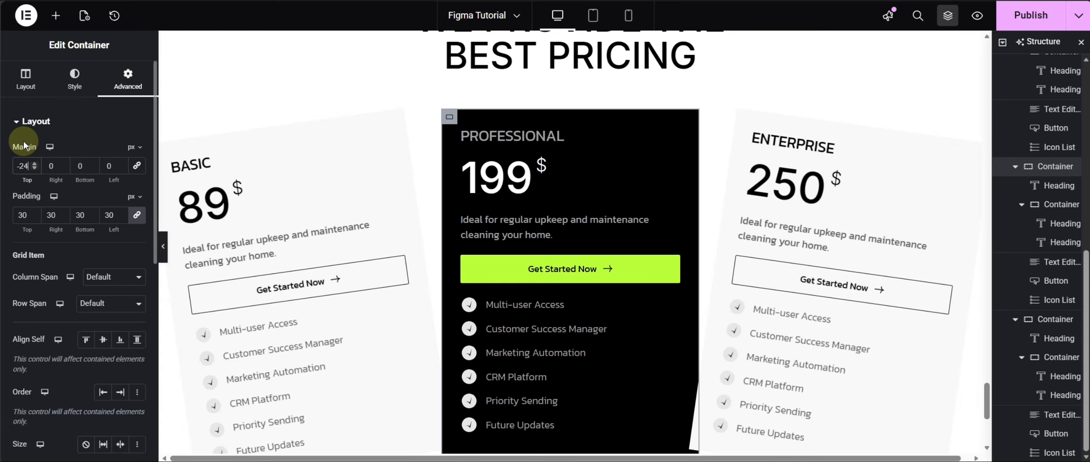
{"action": "key", "text": "Down"}
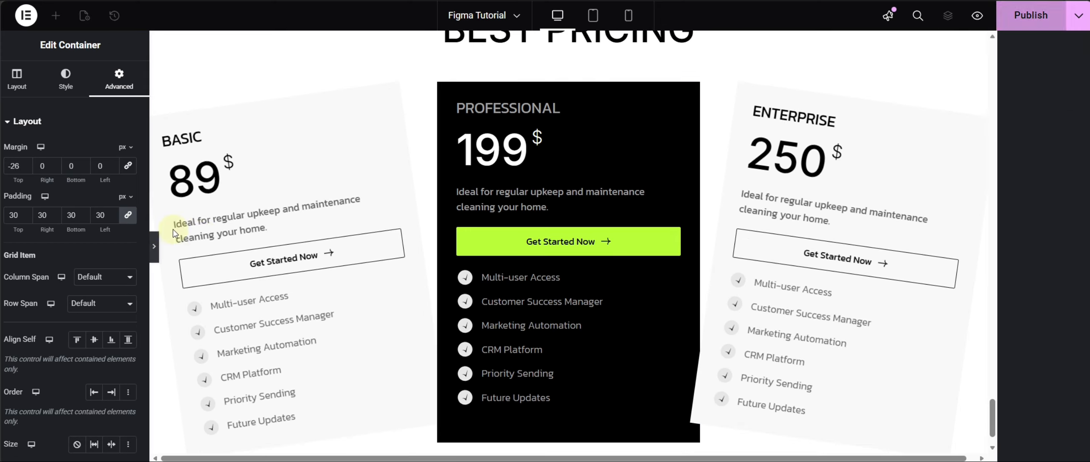
Preview the cards at full page width and set the Professional card container's z-index to 1.
{"action": "left_click", "coordinate": [165, 245]}
{"action": "scroll", "coordinate": [1022, 247], "scroll_direction": "down", "scroll_amount": 1}
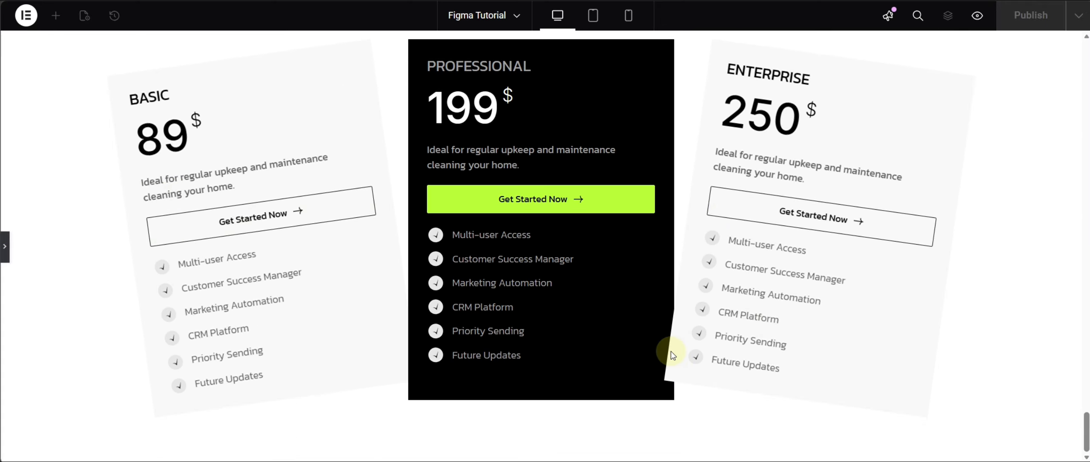
{"action": "left_click", "coordinate": [6, 241]}
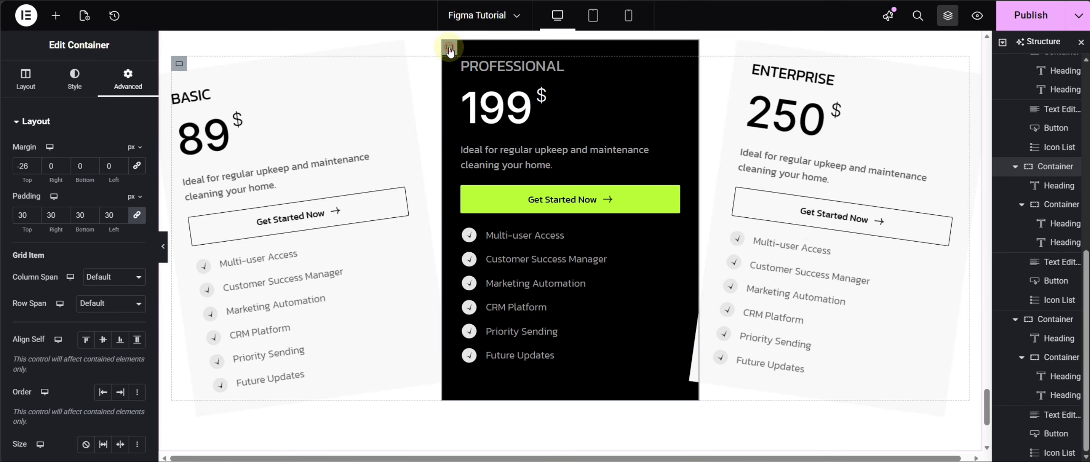
{"action": "scroll", "coordinate": [76, 286], "scroll_direction": "down", "scroll_amount": 5}
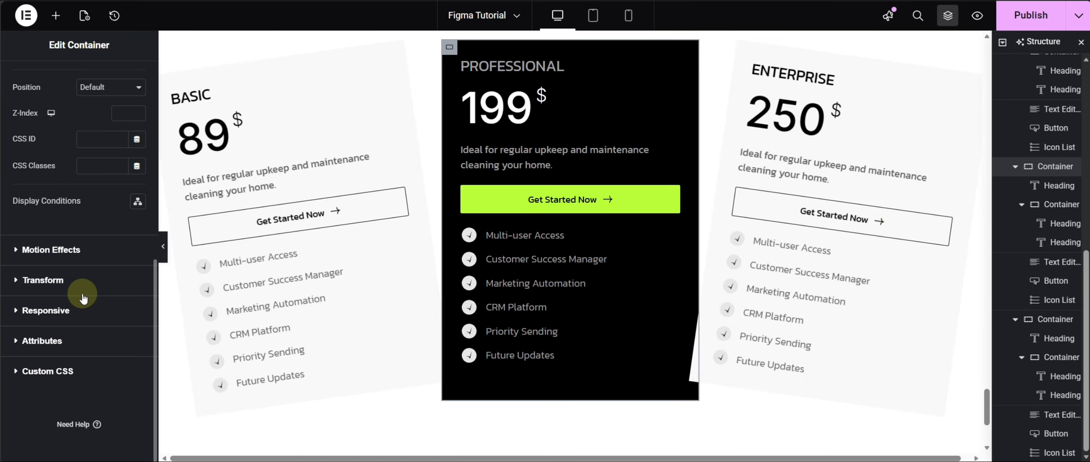
{"action": "scroll", "coordinate": [75, 238], "scroll_direction": "up", "scroll_amount": 8}
{"action": "scroll", "coordinate": [74, 233], "scroll_direction": "down", "scroll_amount": 7}
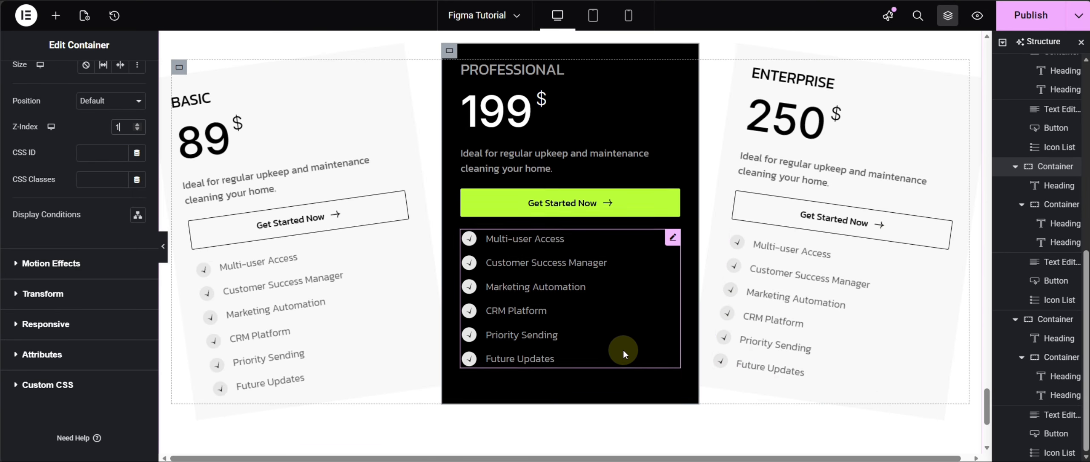
Review the pricing section, switch to the Figma design and compare the cards down to the start of the following section.
{"action": "scroll", "coordinate": [623, 349], "scroll_direction": "up", "scroll_amount": 5}
{"action": "scroll", "coordinate": [619, 356], "scroll_direction": "down", "scroll_amount": 3}
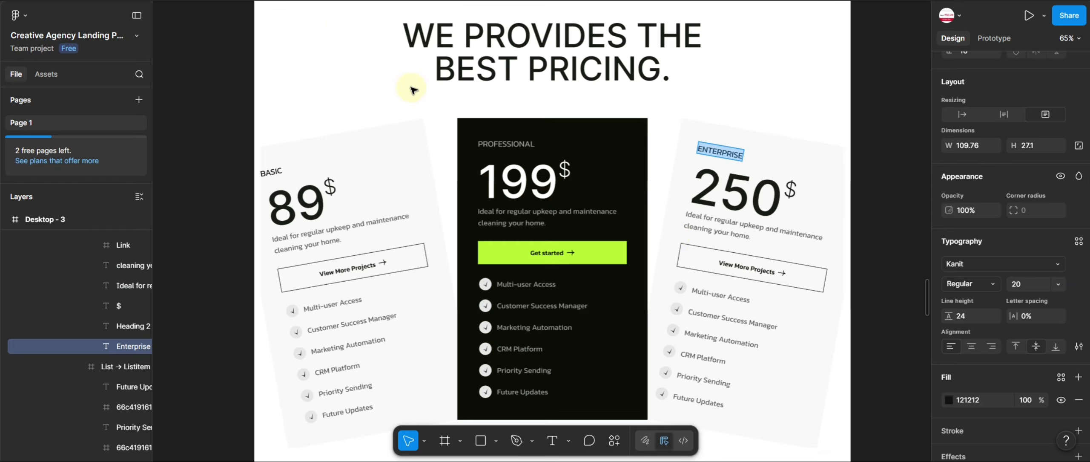
{"action": "left_click_drag", "start_coordinate": [737, 306], "coordinate": [737, 190]}
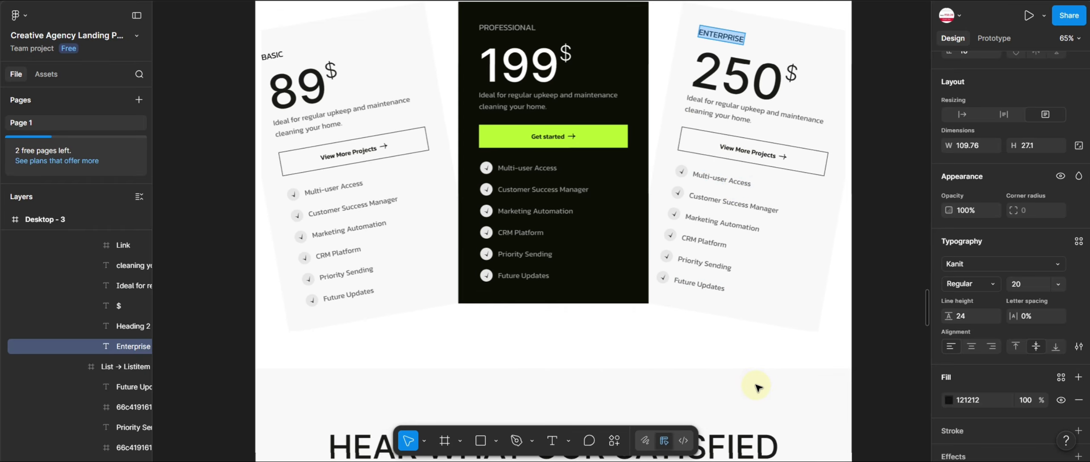
Switch from the Figma design to Elementor and set the pricing section container's overflow to Hidden.
{"action": "scroll", "coordinate": [757, 386], "scroll_direction": "down", "scroll_amount": 7}
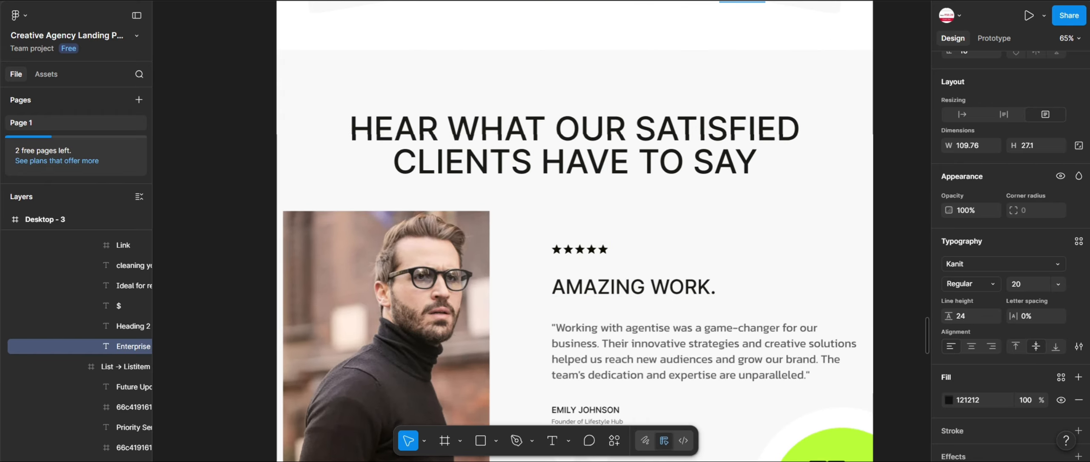
{"action": "key", "text": "alt+Tab"}
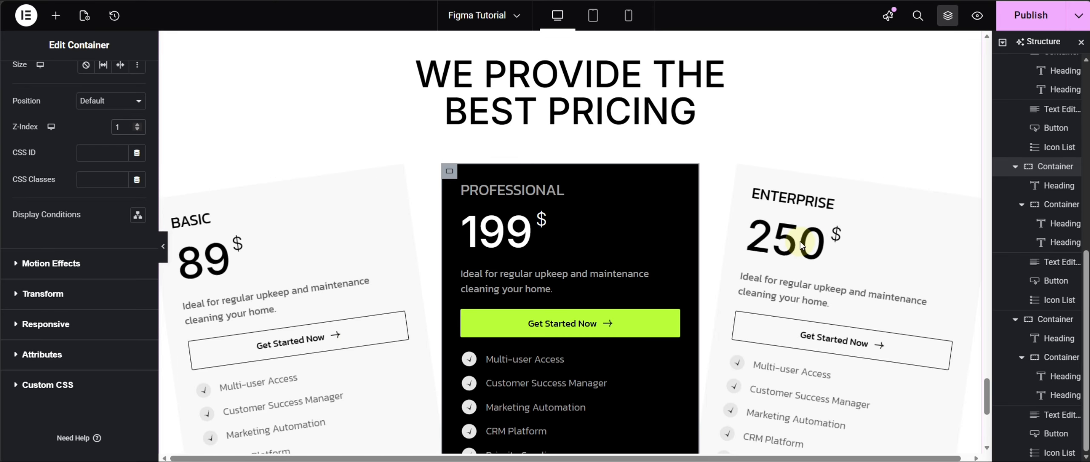
{"action": "scroll", "coordinate": [766, 239], "scroll_direction": "down", "scroll_amount": 3}
{"action": "left_click_drag", "start_coordinate": [906, 459], "coordinate": [953, 459]}
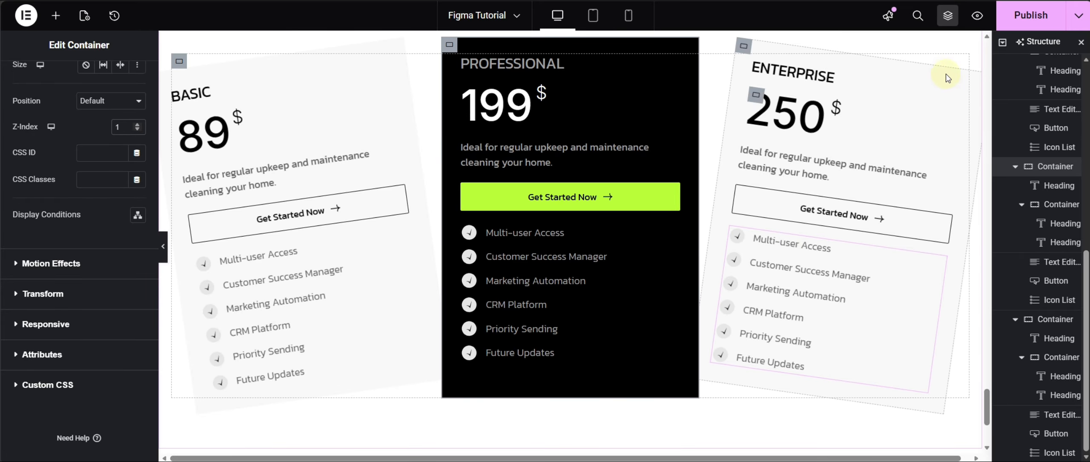
{"action": "scroll", "coordinate": [922, 113], "scroll_direction": "up", "scroll_amount": 3}
{"action": "scroll", "coordinate": [579, 117], "scroll_direction": "up", "scroll_amount": 3}
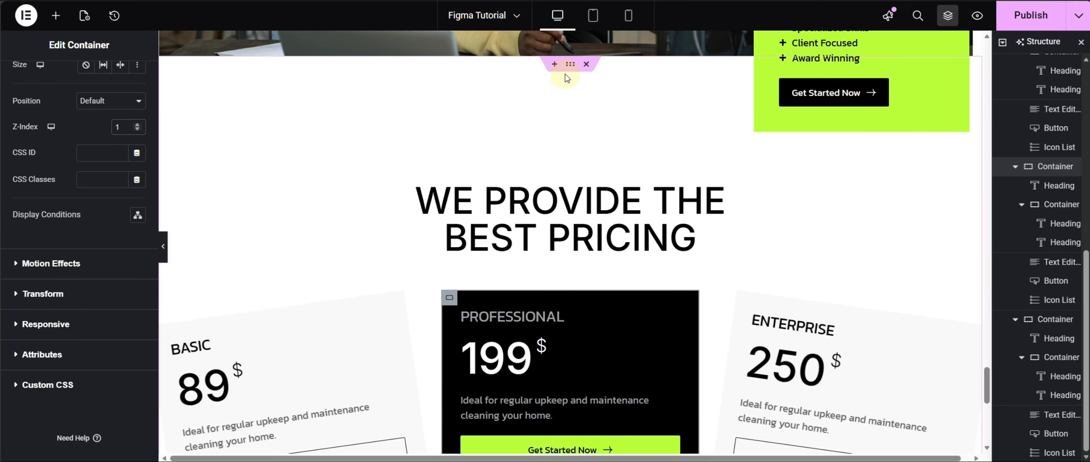
{"action": "left_click", "coordinate": [571, 66]}
{"action": "scroll", "coordinate": [45, 272], "scroll_direction": "down", "scroll_amount": 5}
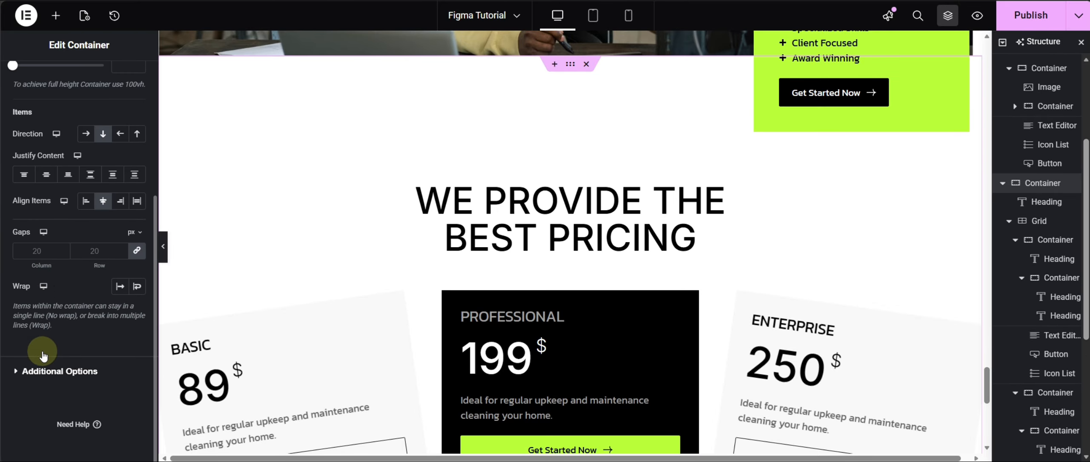
{"action": "left_click", "coordinate": [50, 369]}
{"action": "left_click", "coordinate": [112, 185]}
{"action": "left_click", "coordinate": [97, 218]}
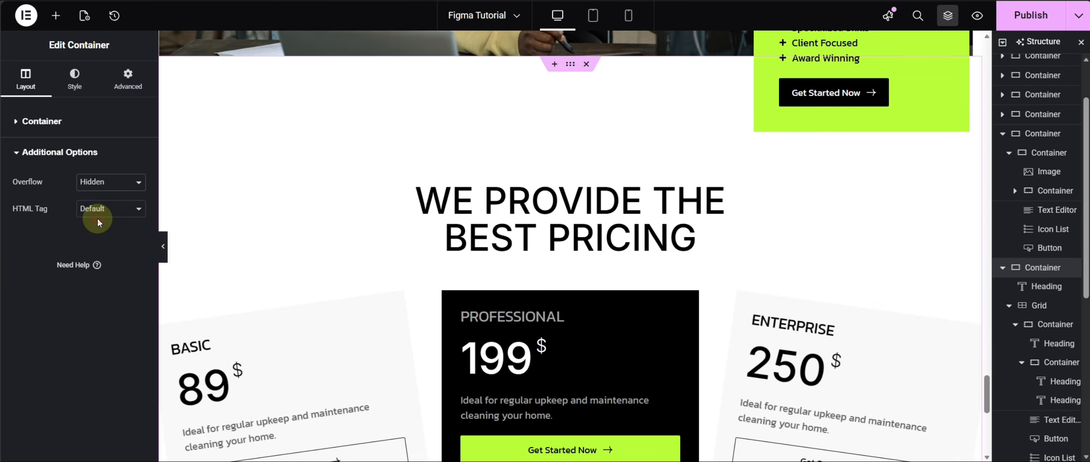
Add a new flexbox container with a single-column, vertical structure below the pricing section.
{"action": "scroll", "coordinate": [841, 179], "scroll_direction": "down", "scroll_amount": 5}
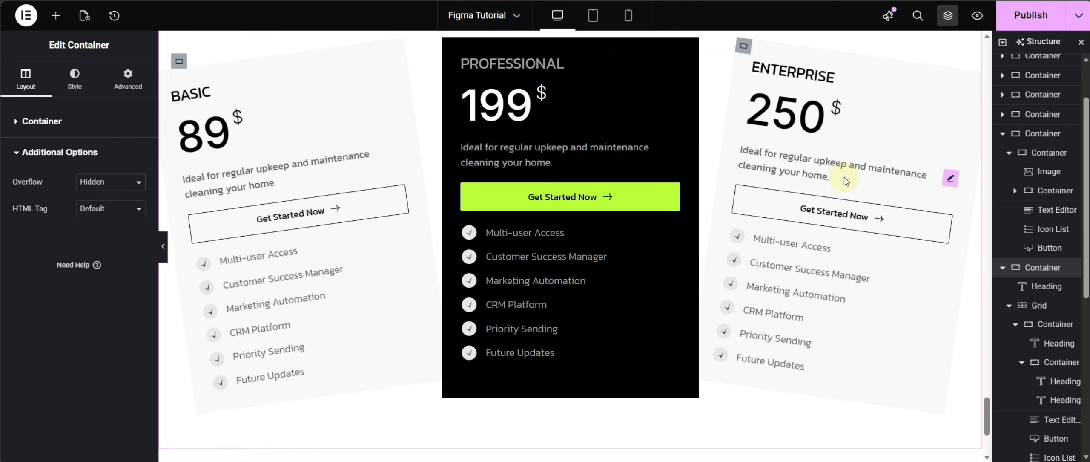
{"action": "scroll", "coordinate": [707, 249], "scroll_direction": "down", "scroll_amount": 7}
{"action": "left_click", "coordinate": [542, 355]}
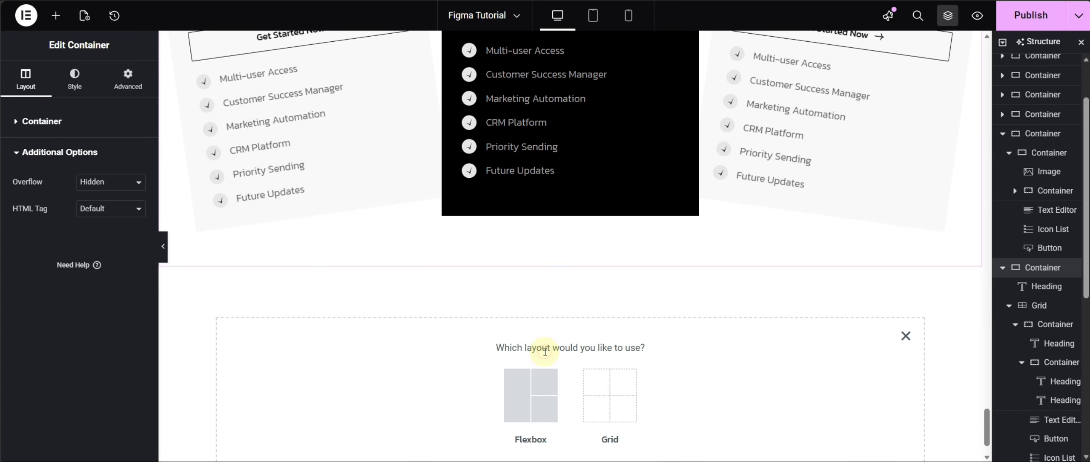
{"action": "left_click", "coordinate": [515, 401]}
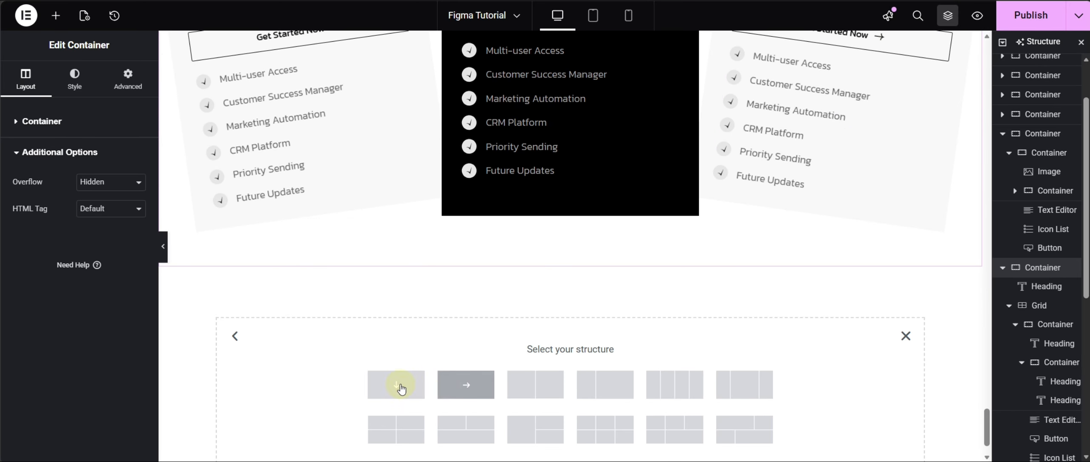
{"action": "left_click", "coordinate": [400, 387]}
Set the new container's padding to 80 px top and bottom and 20 px left and right, and align its items to center.
{"action": "left_click", "coordinate": [128, 75]}
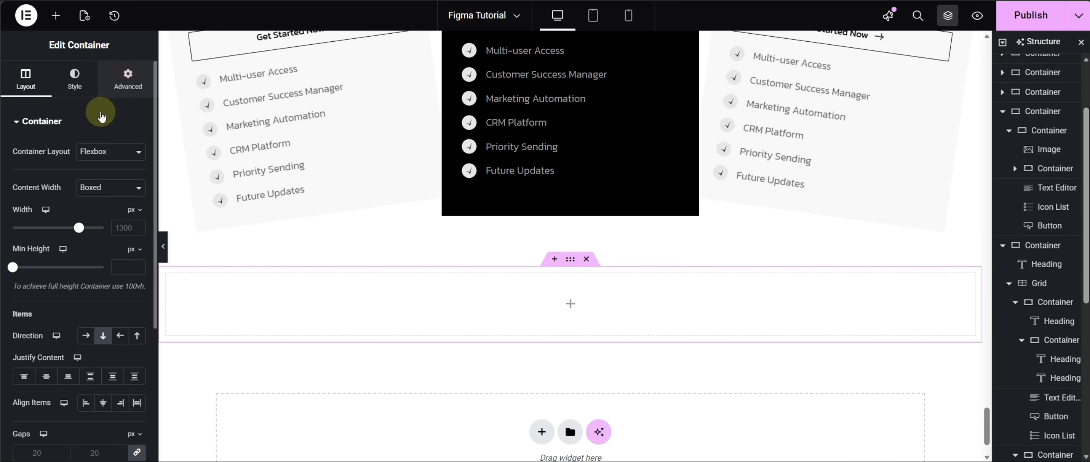
{"action": "left_click", "coordinate": [136, 215]}
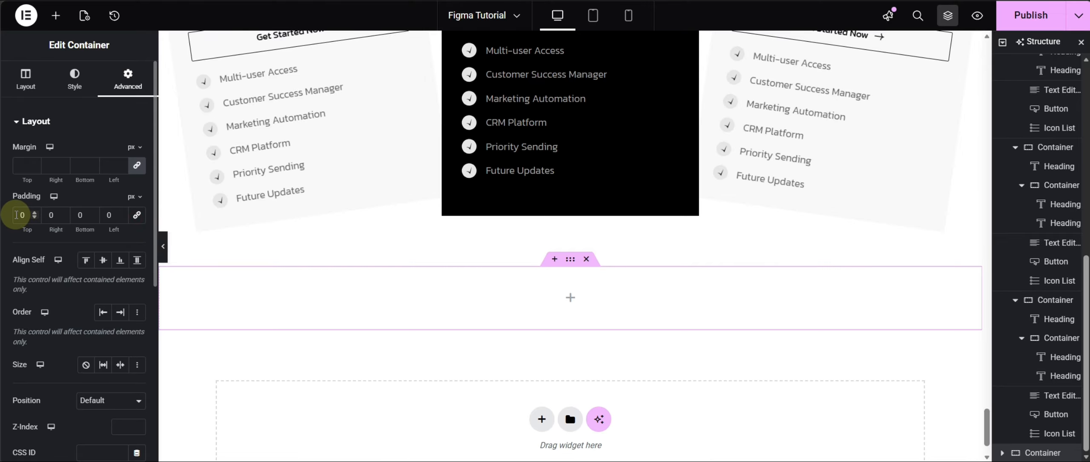
{"action": "type", "text": "80"}
{"action": "left_click", "coordinate": [53, 215]}
{"action": "type", "text": "20"}
{"action": "left_click", "coordinate": [79, 214]}
{"action": "type", "text": "80"}
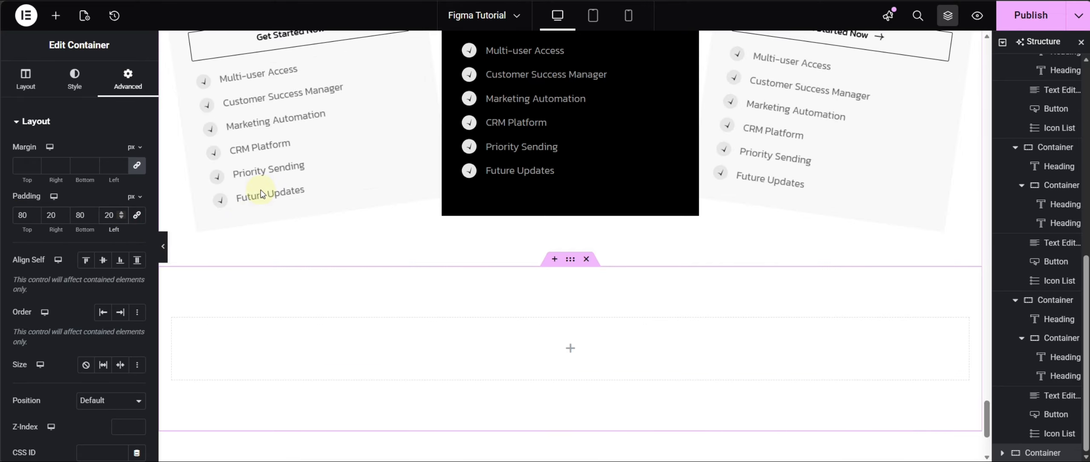
{"action": "left_click", "coordinate": [43, 83]}
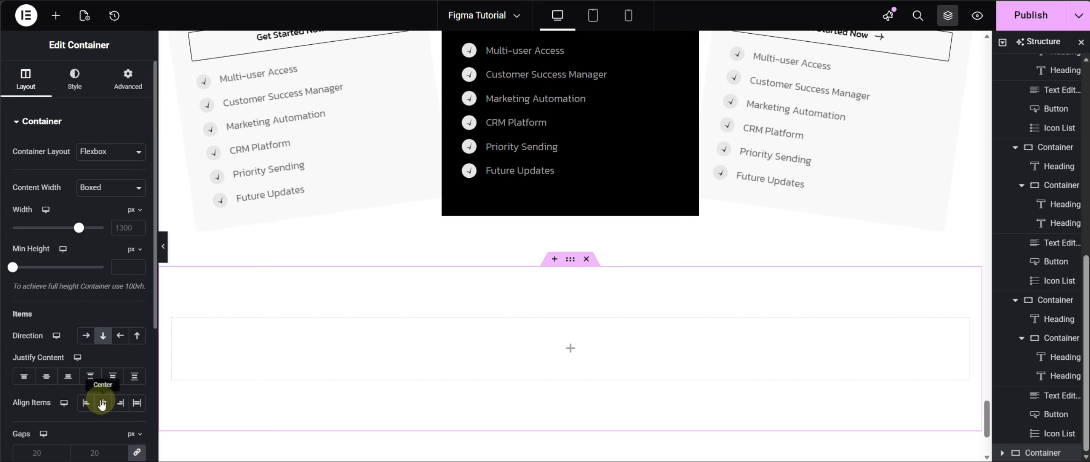
{"action": "left_click", "coordinate": [102, 403]}
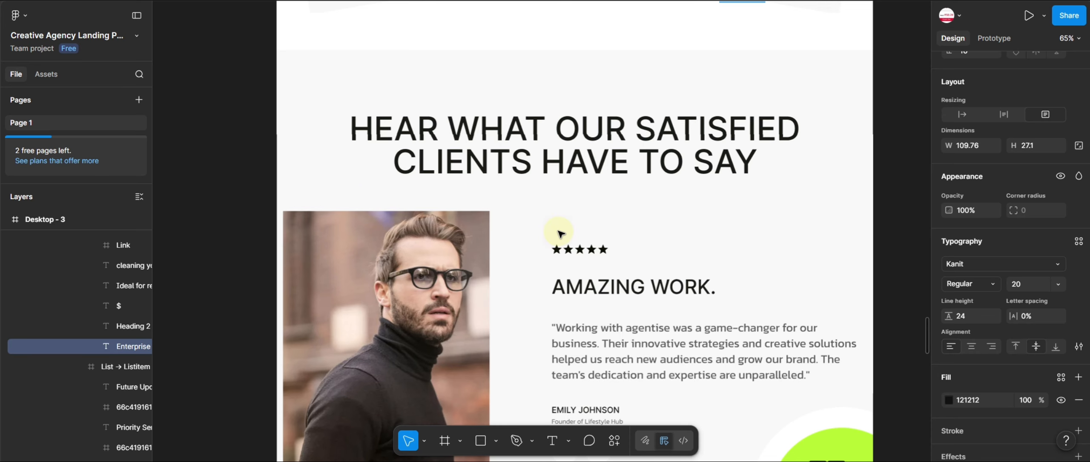
Copy the testimonial section's fill color from Figma and set the new container's background color to F8F8F8.
{"action": "left_click", "coordinate": [503, 89]}
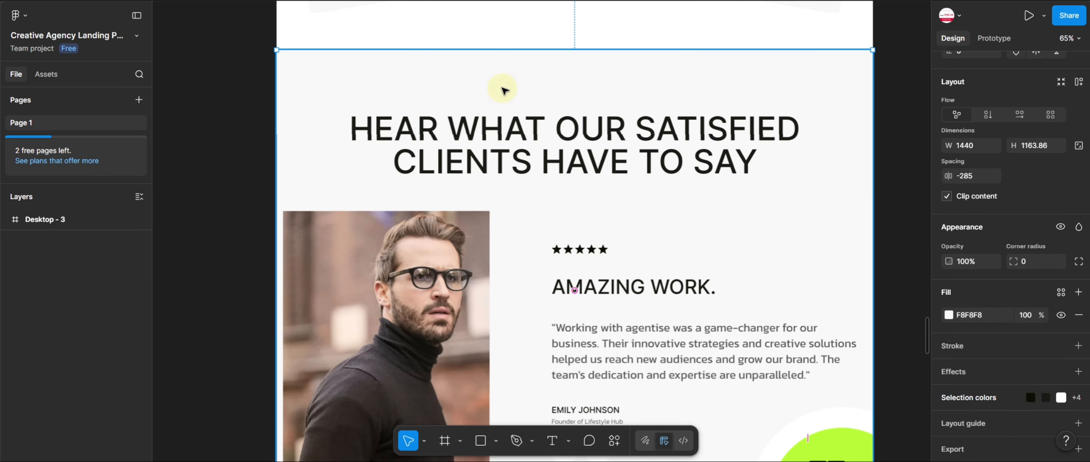
{"action": "left_click", "coordinate": [969, 314]}
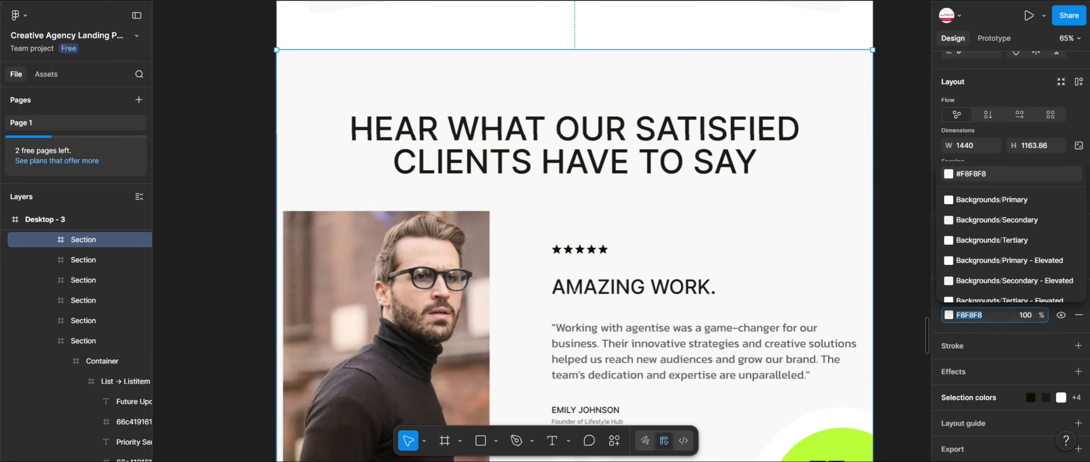
{"action": "key", "text": "ctrl+Tab"}
{"action": "left_click", "coordinate": [76, 83]}
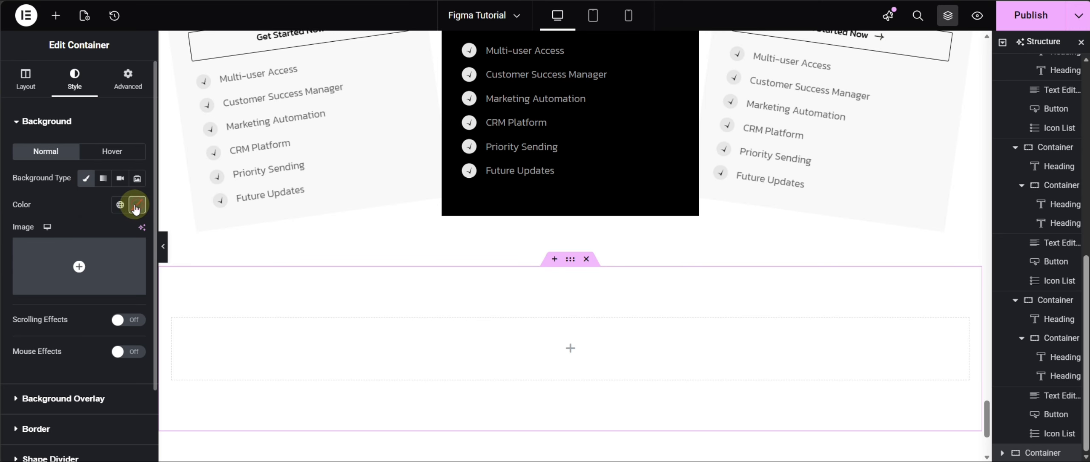
{"action": "left_click", "coordinate": [137, 205]}
{"action": "left_click", "coordinate": [113, 388]}
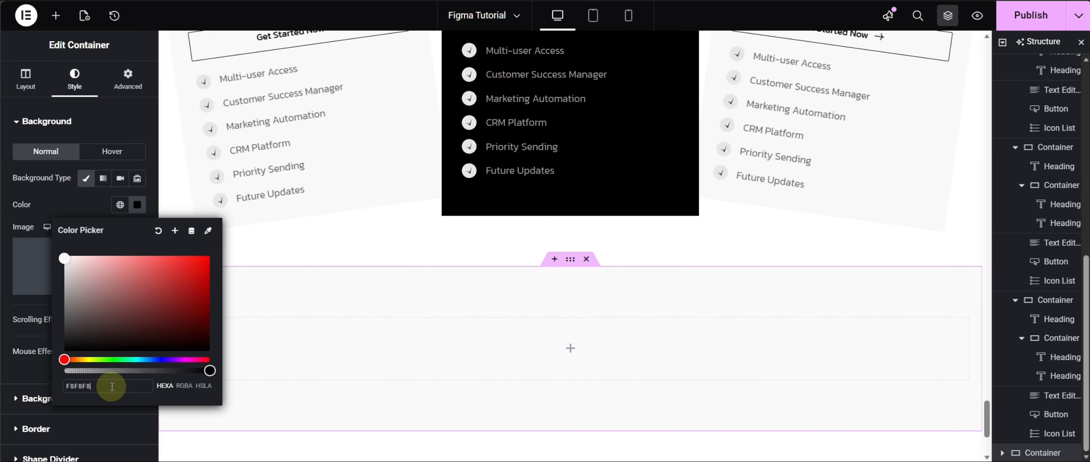
{"action": "type", "text": "F8F8F8"}
{"action": "left_click", "coordinate": [20, 372]}
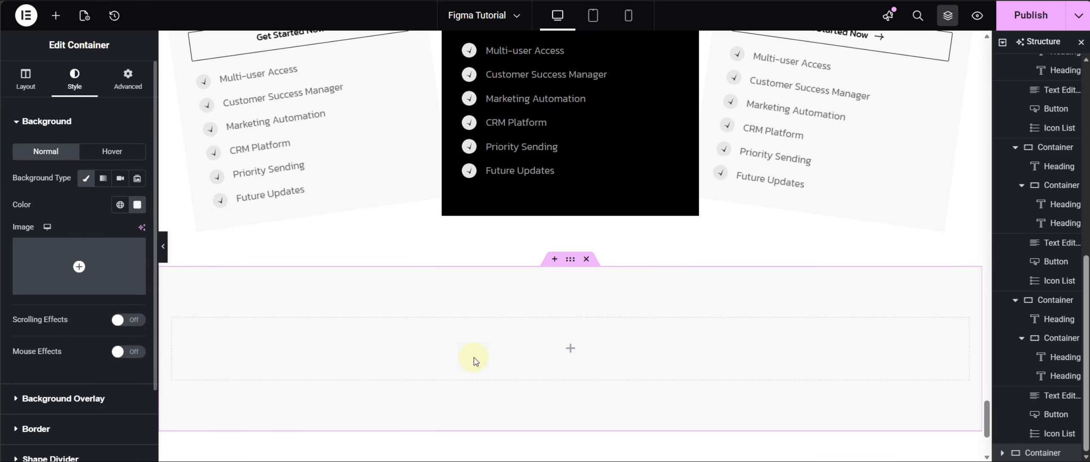
Copy the "We provide the best pricing" heading into the new gray container.
{"action": "scroll", "coordinate": [570, 189], "scroll_direction": "up", "scroll_amount": 5}
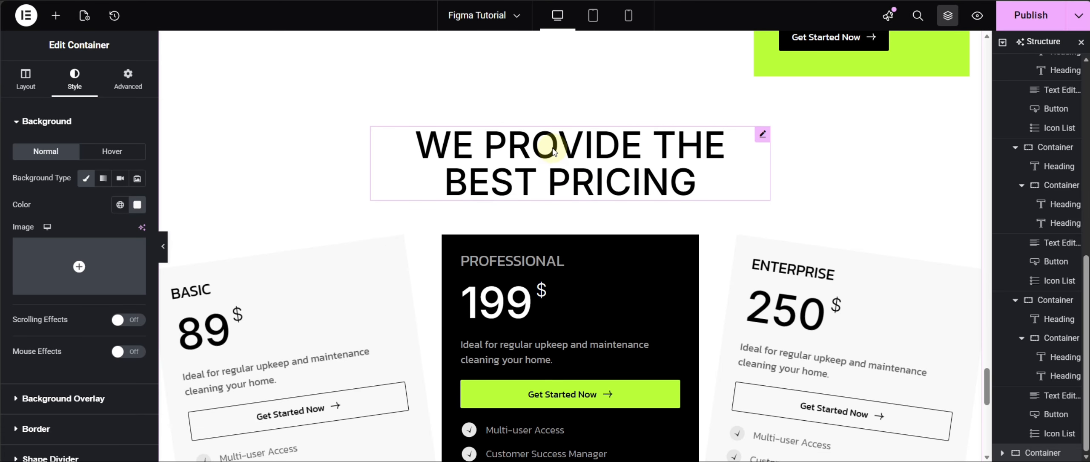
{"action": "right_click", "coordinate": [552, 157]}
{"action": "left_click", "coordinate": [593, 206]}
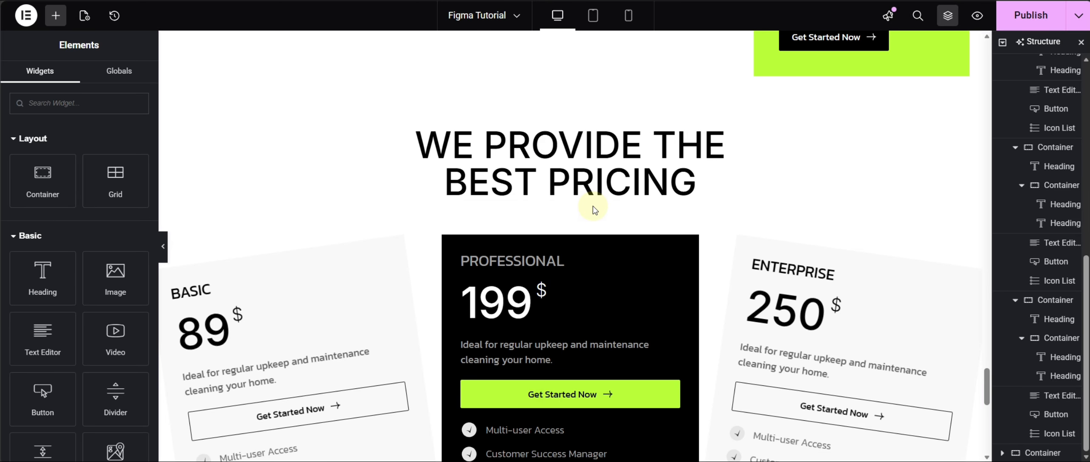
{"action": "scroll", "coordinate": [595, 208], "scroll_direction": "down", "scroll_amount": 10}
{"action": "right_click", "coordinate": [530, 182]}
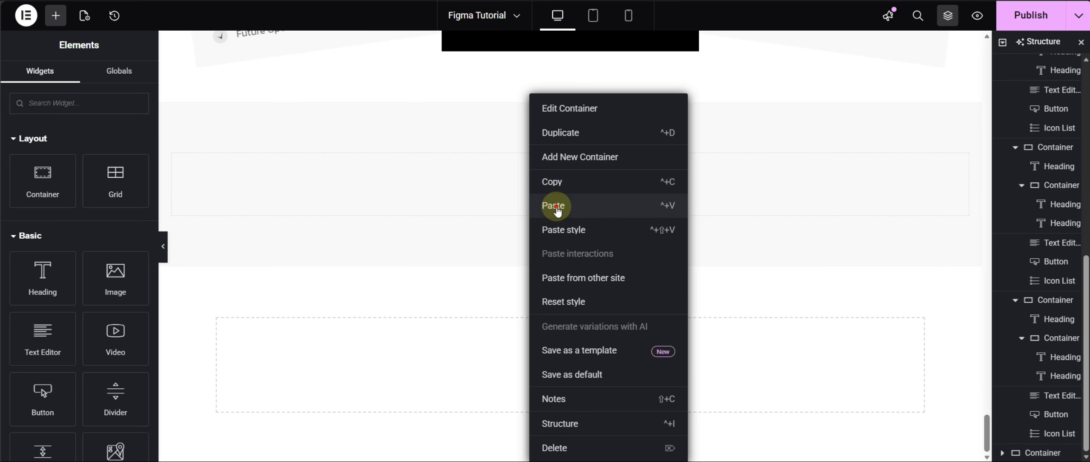
{"action": "left_click", "coordinate": [547, 209]}
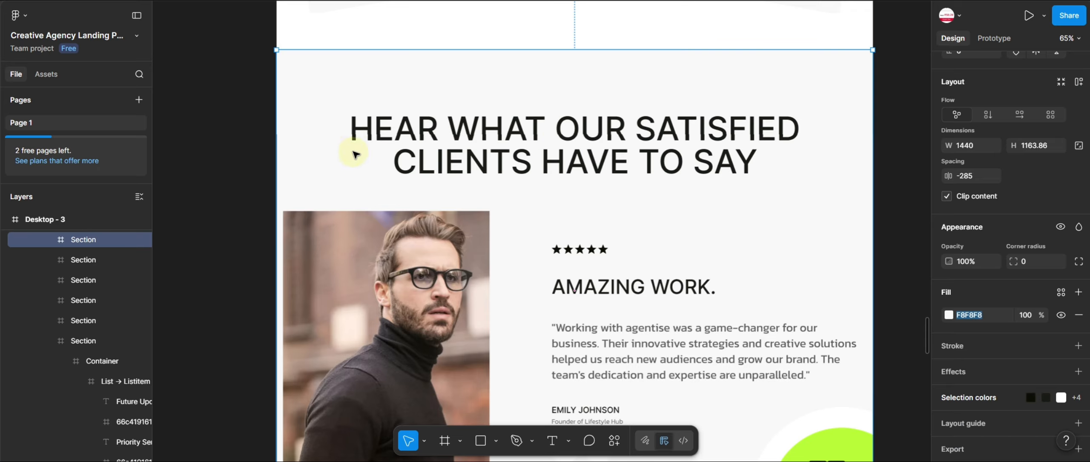
Using the testimonial heading from Figma, change the pasted heading's title to "Hear What Our Satisfied clients have to say".
{"action": "left_click", "coordinate": [539, 130]}
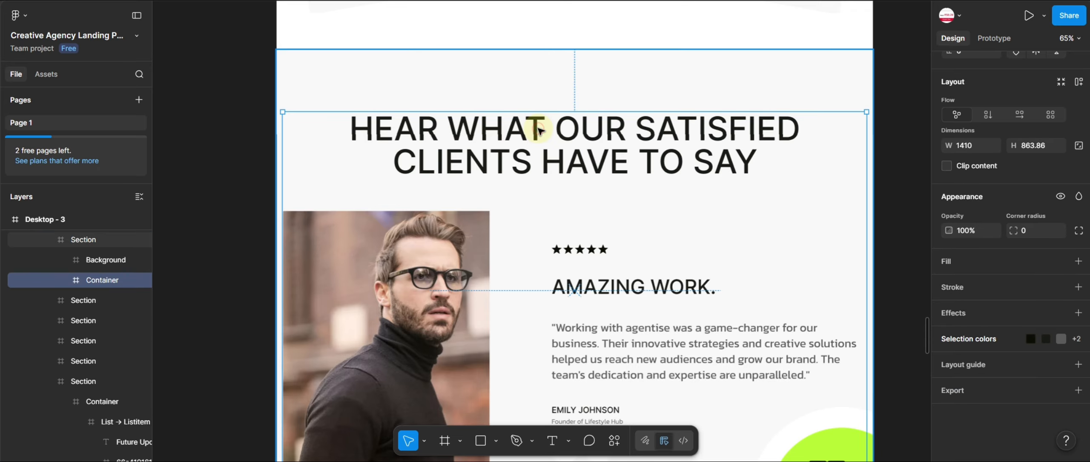
{"action": "double_click", "coordinate": [523, 129]}
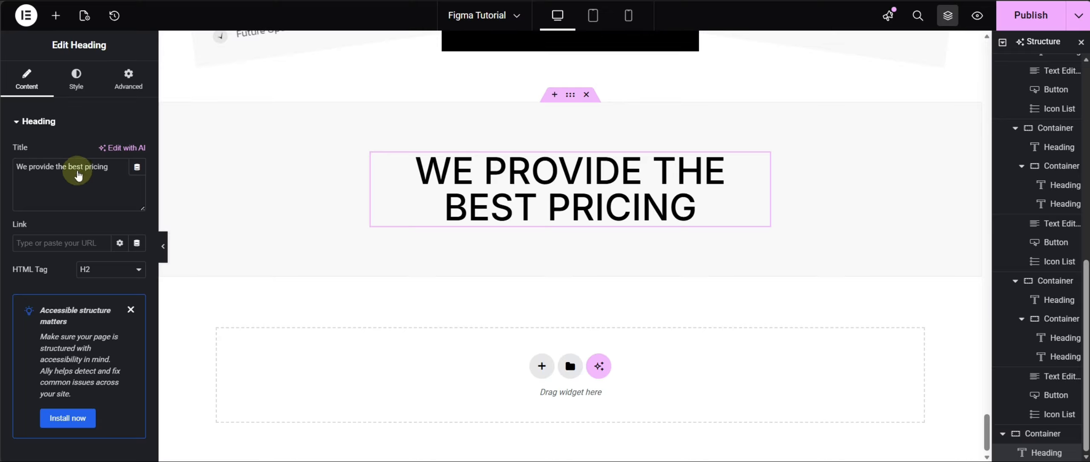
{"action": "left_click", "coordinate": [93, 200]}
{"action": "key", "text": "ctrl+a"}
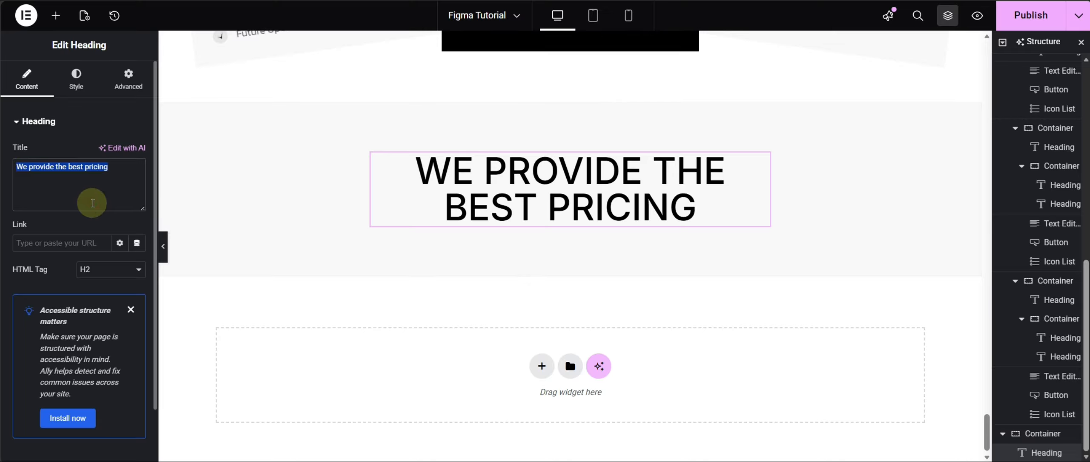
{"action": "key", "text": "ctrl+v"}
{"action": "type", "text": "clien"}
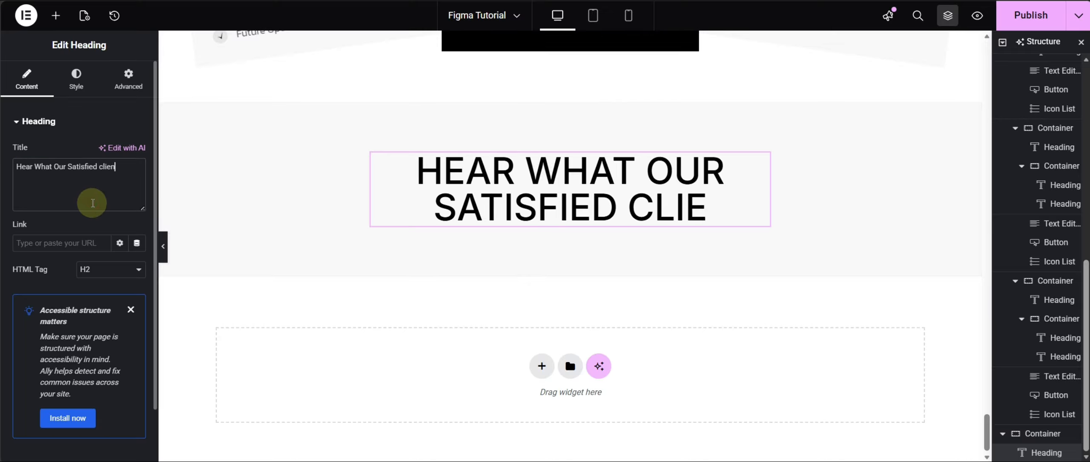
{"action": "type", "text": "ts have to sa"}
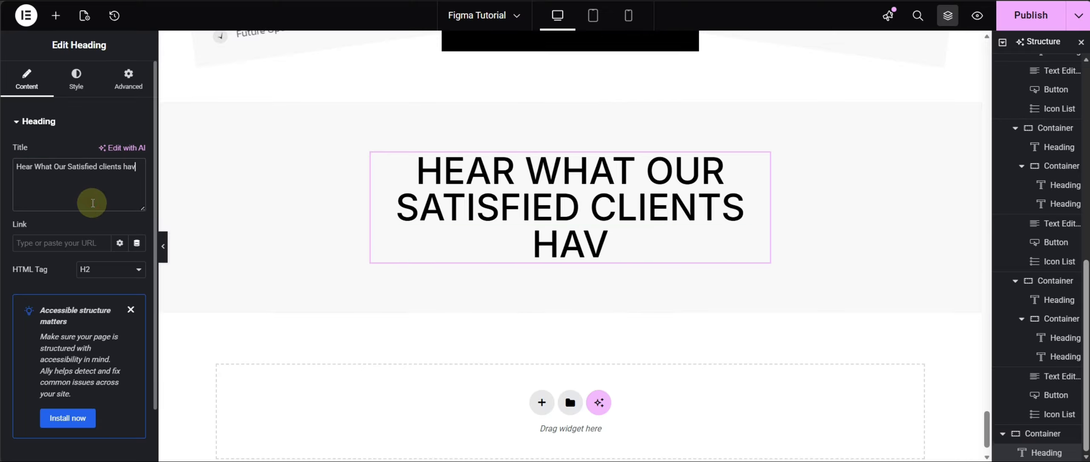
{"action": "type", "text": "y"}
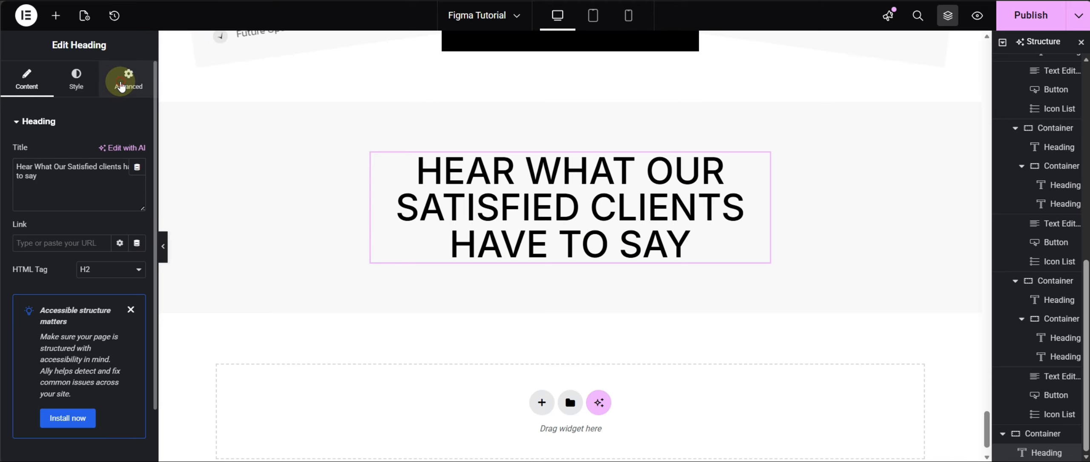
Set the testimonial heading's custom width to 70%.
{"action": "left_click", "coordinate": [127, 78]}
{"action": "left_click", "coordinate": [60, 291]}
{"action": "left_click_drag", "start_coordinate": [62, 293], "coordinate": [79, 295]}
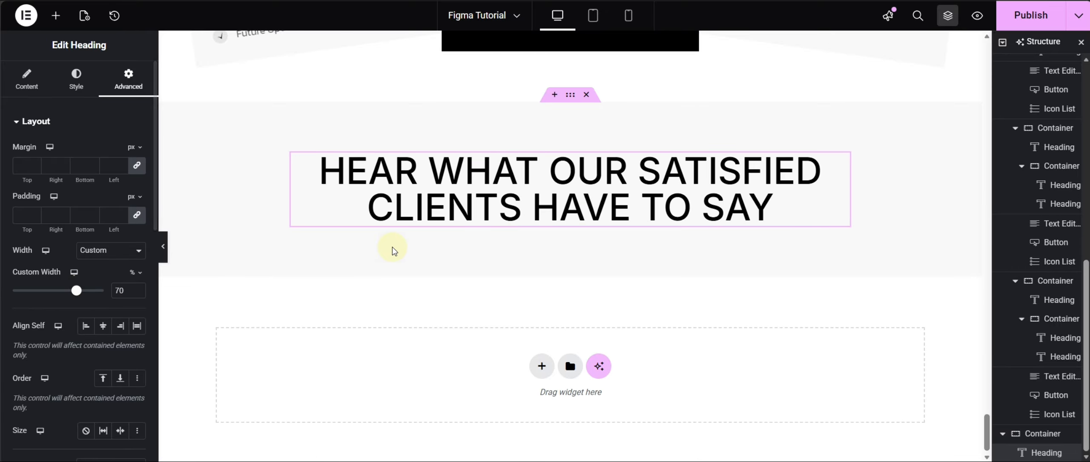
Add a Carousel widget below the testimonial heading and delete its second and third slides.
{"action": "left_click", "coordinate": [56, 17]}
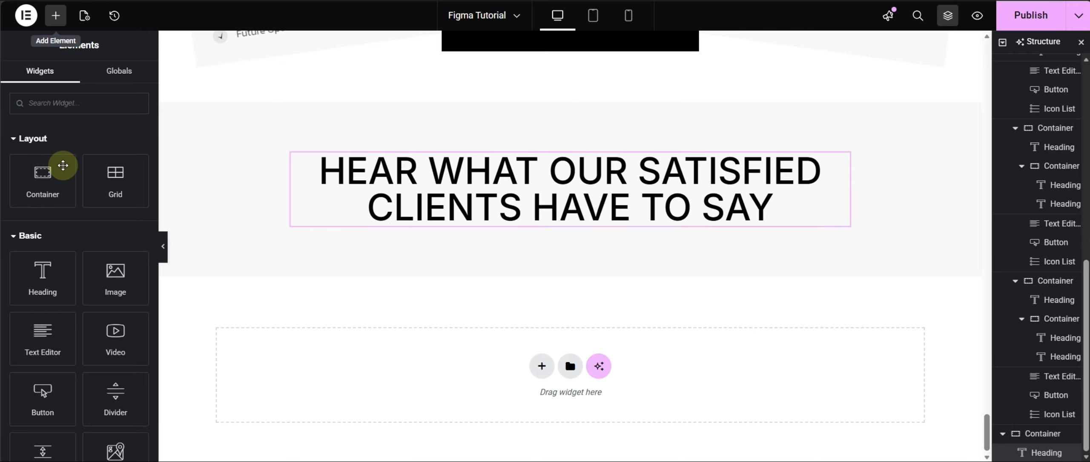
{"action": "left_click", "coordinate": [63, 103]}
{"action": "type", "text": "car"}
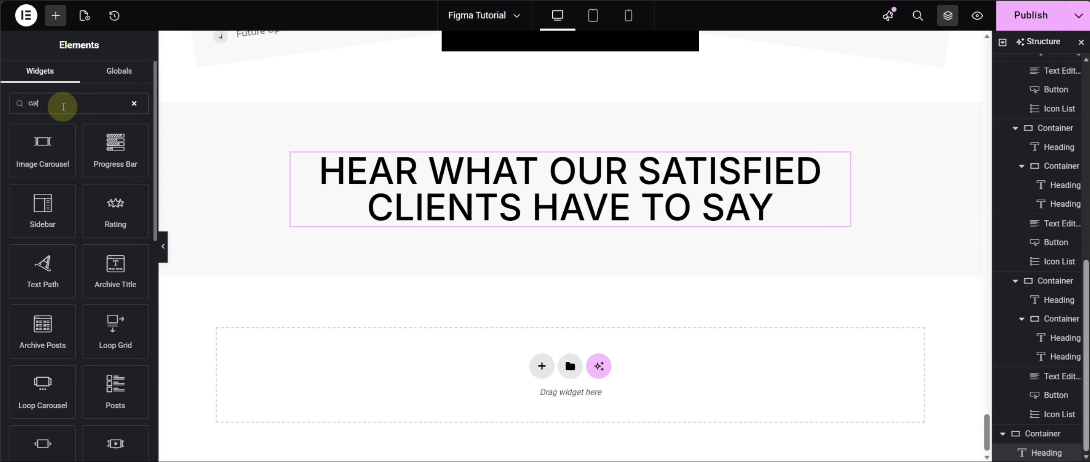
{"action": "type", "text": "ou"}
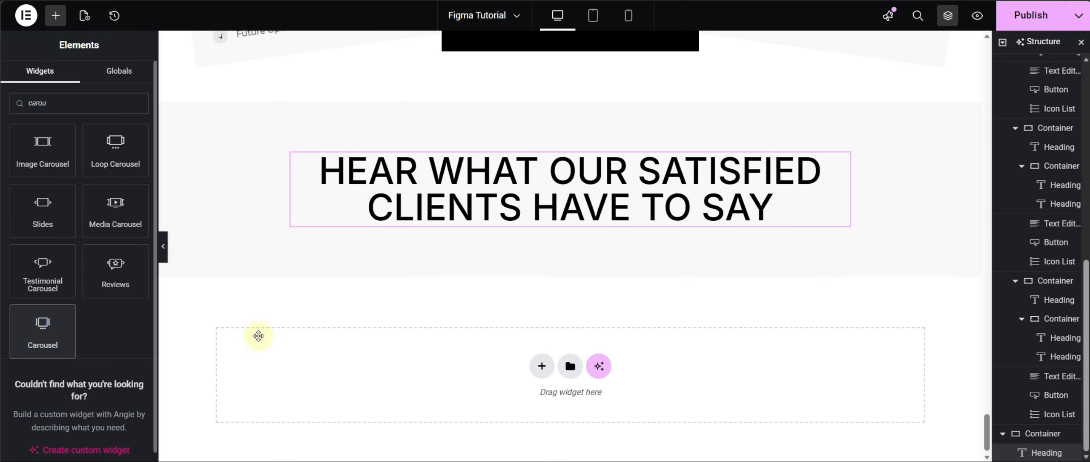
{"action": "left_click_drag", "start_coordinate": [258, 336], "coordinate": [456, 330]}
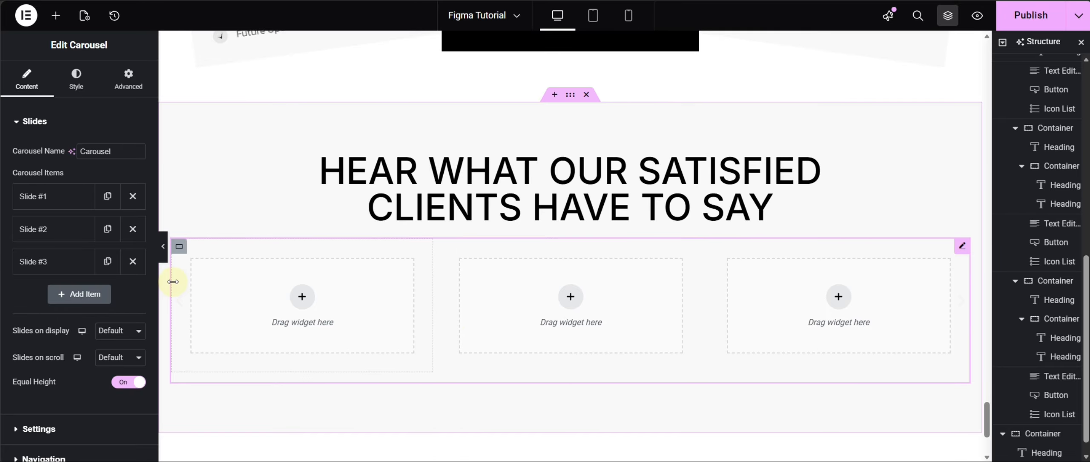
{"action": "left_click", "coordinate": [133, 262]}
{"action": "left_click", "coordinate": [133, 228]}
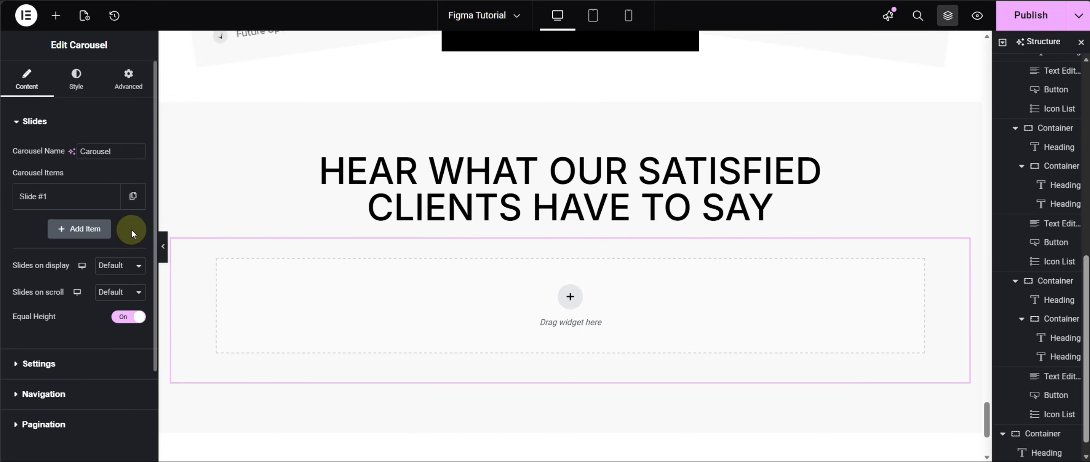
Set the carousel to display 1 slide at a time and check the testimonial layout in Figma.
{"action": "left_click", "coordinate": [110, 267]}
{"action": "left_click", "coordinate": [110, 289]}
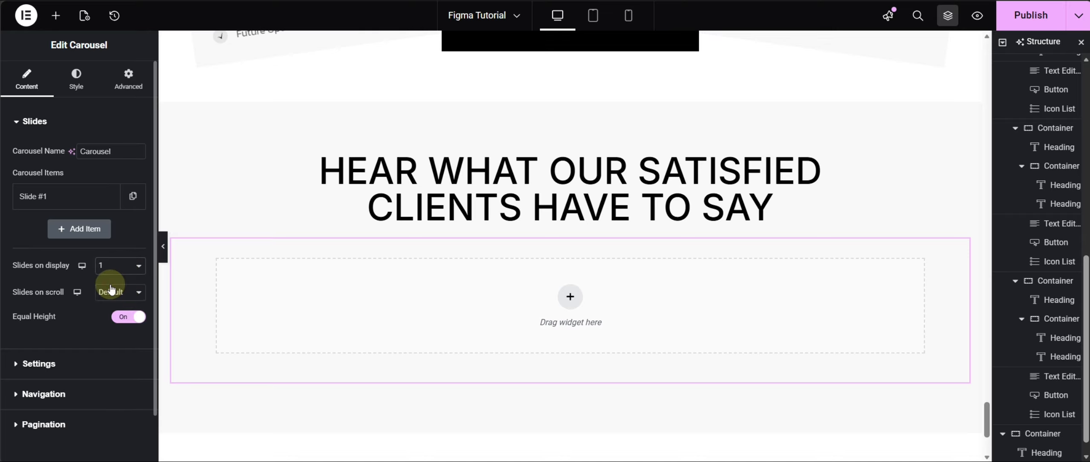
{"action": "scroll", "coordinate": [500, 291], "scroll_direction": "down", "scroll_amount": 3}
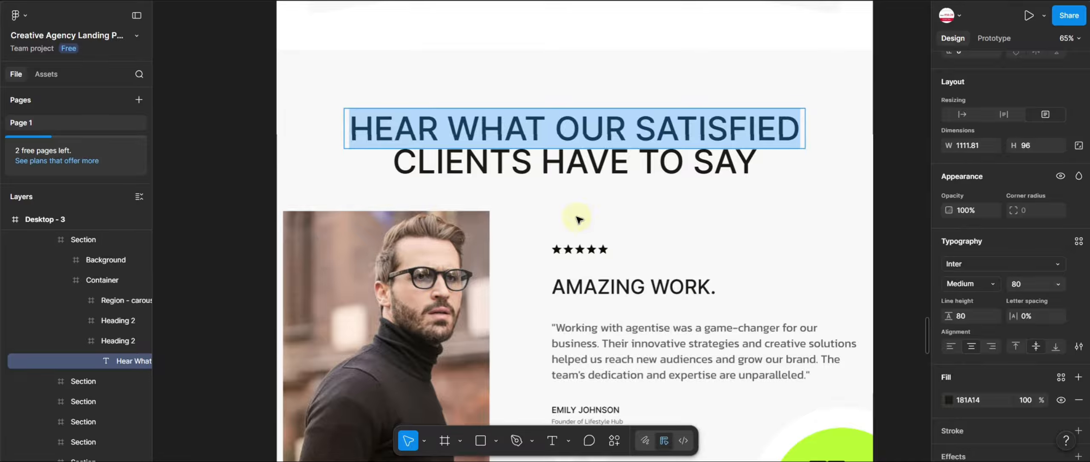
{"action": "scroll", "coordinate": [779, 241], "scroll_direction": "down", "scroll_amount": 3}
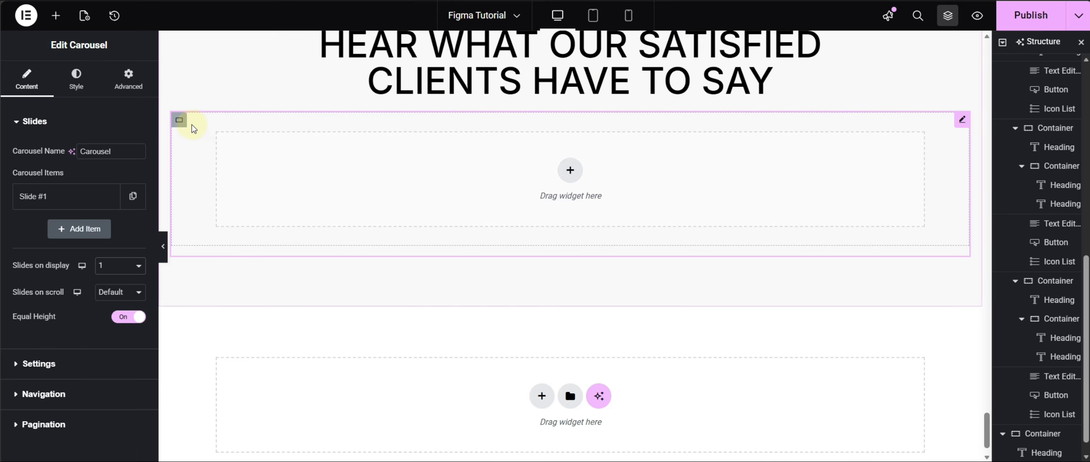
Fill Slide #1 with two side-by-side containers in a row, each with 0 px padding.
{"action": "left_click", "coordinate": [182, 124]}
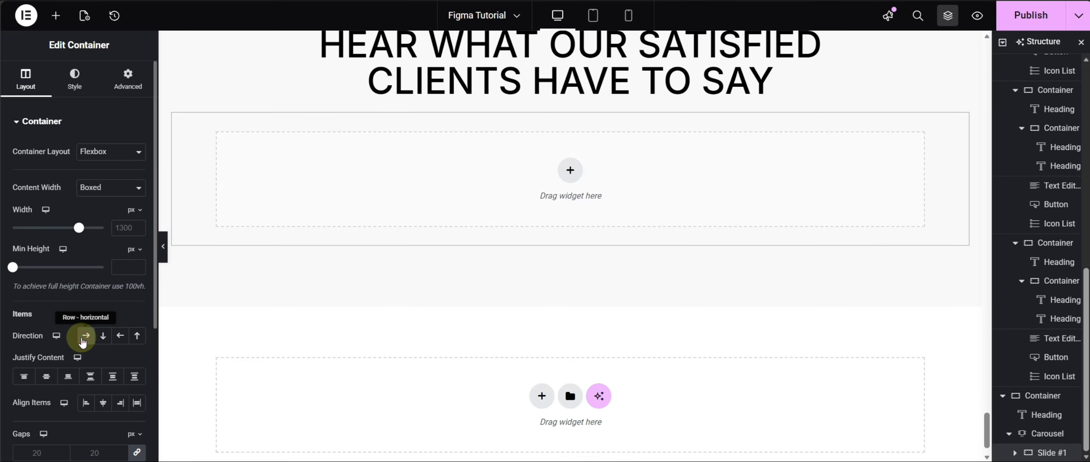
{"action": "left_click", "coordinate": [55, 16]}
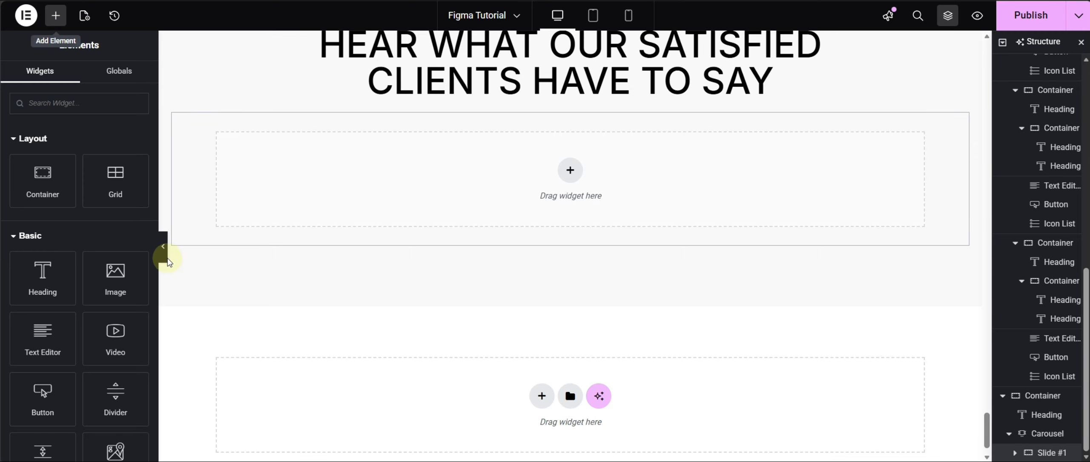
{"action": "left_click", "coordinate": [38, 181]}
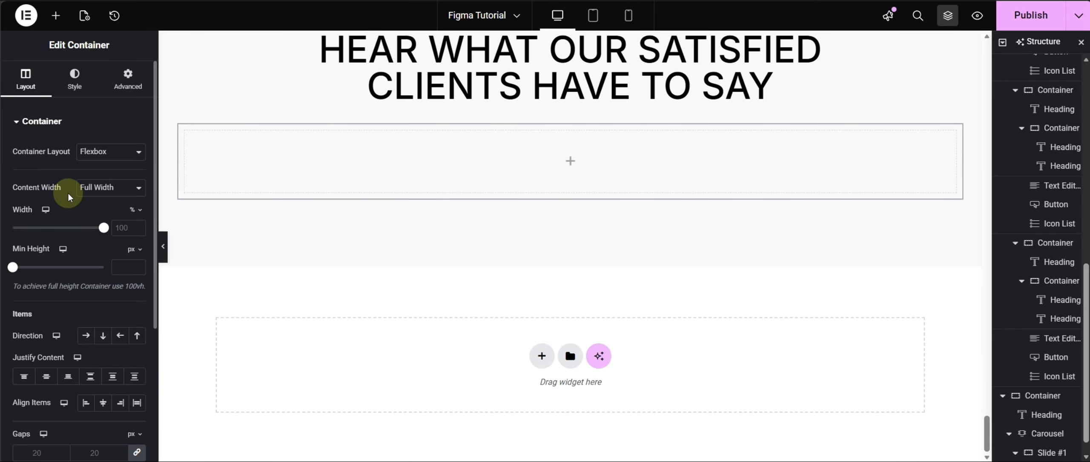
{"action": "left_click", "coordinate": [128, 79]}
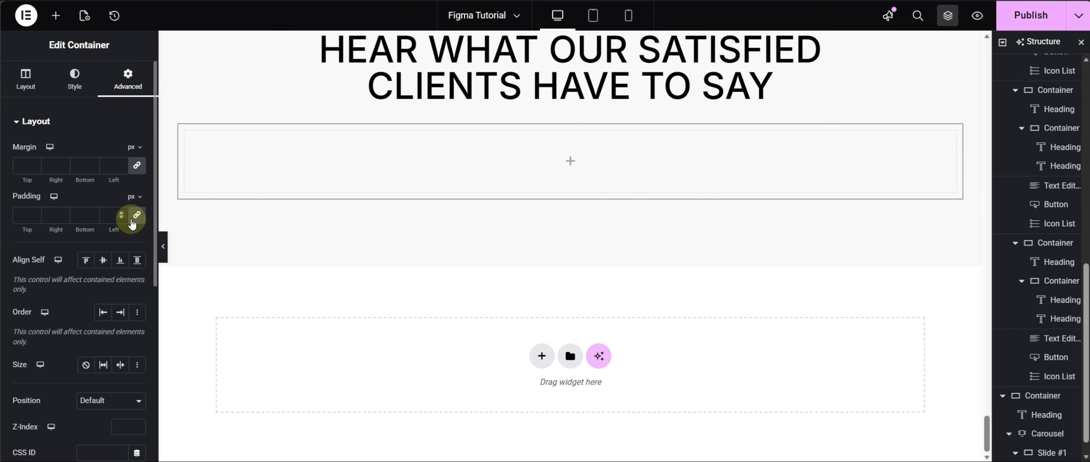
{"action": "right_click", "coordinate": [287, 166]}
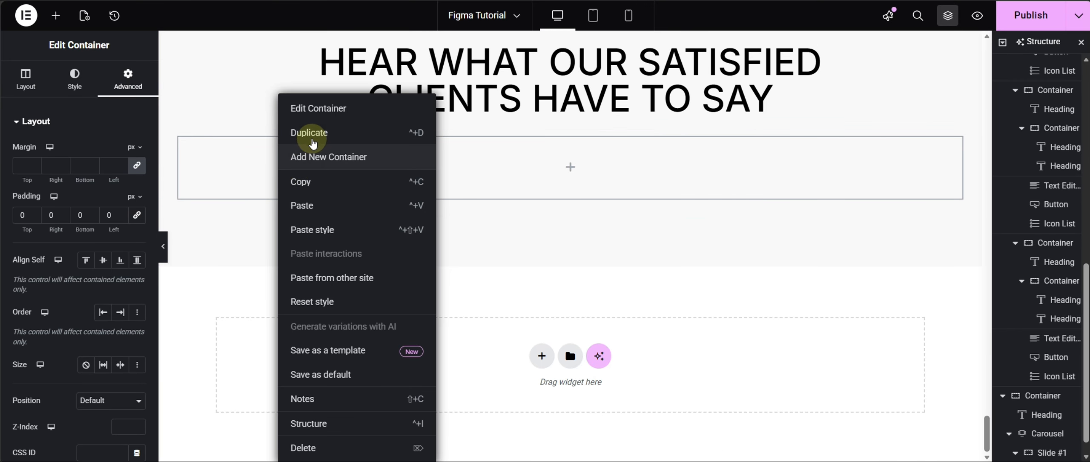
{"action": "left_click", "coordinate": [313, 139]}
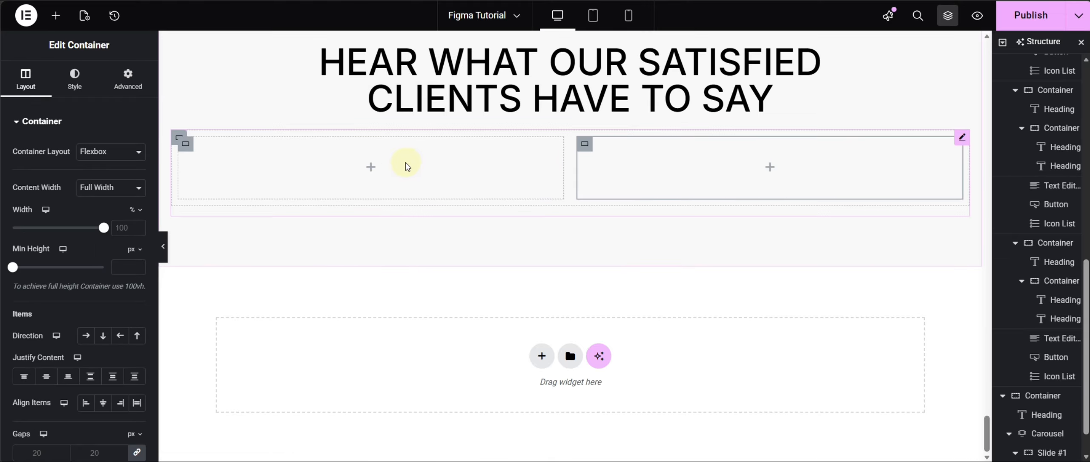
Add an Image widget to the first container of the slide, using the media library portrait of the man in glasses.
{"action": "left_click", "coordinate": [371, 167]}
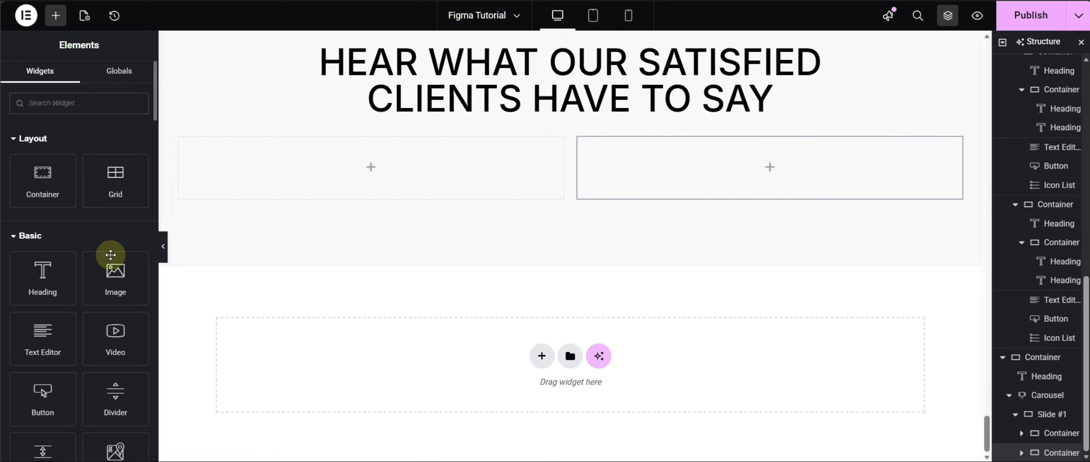
{"action": "left_click_drag", "start_coordinate": [111, 262], "coordinate": [323, 166]}
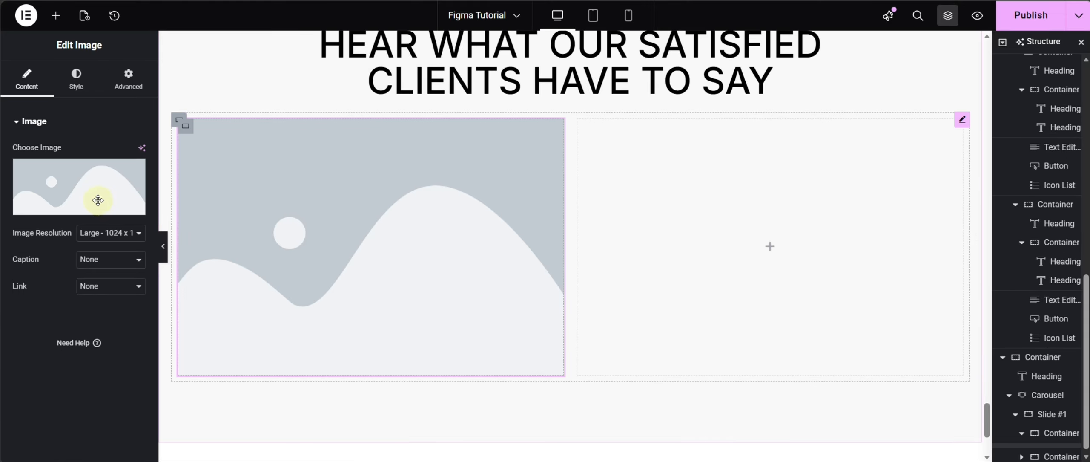
{"action": "left_click", "coordinate": [81, 189]}
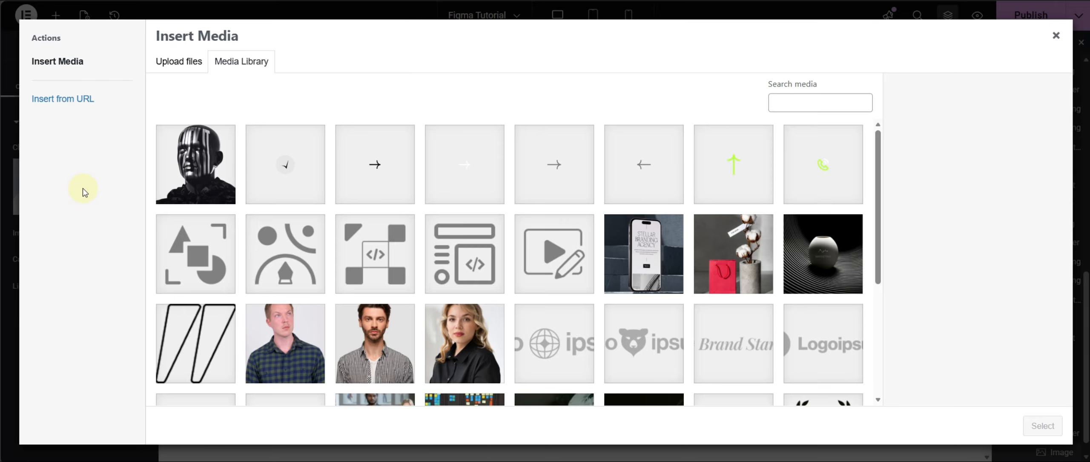
{"action": "scroll", "coordinate": [520, 319], "scroll_direction": "down", "scroll_amount": 5}
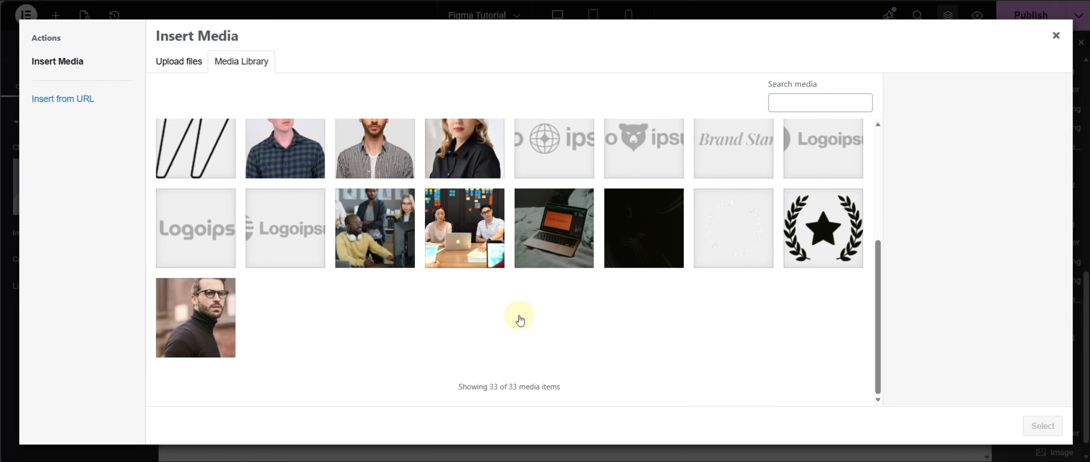
{"action": "left_click", "coordinate": [195, 307]}
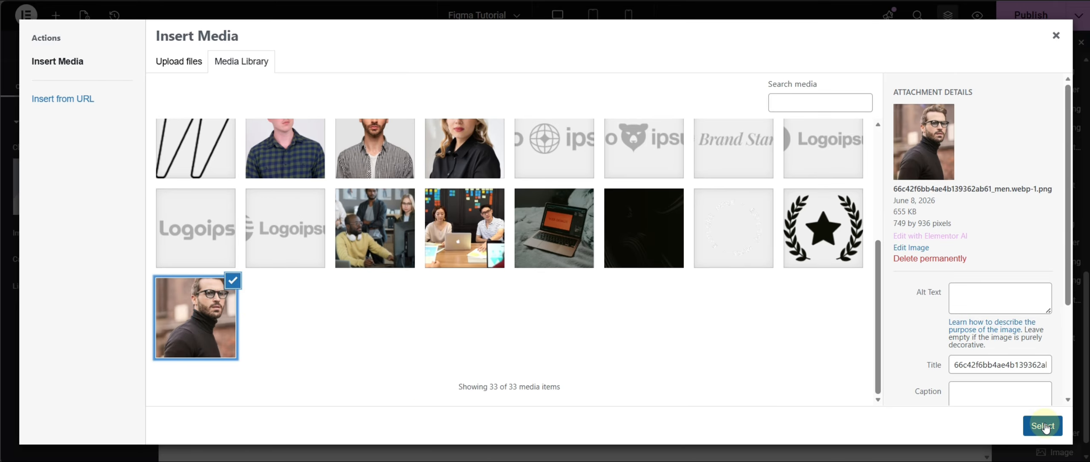
{"action": "left_click", "coordinate": [1042, 425]}
Set the width of the container holding the portrait to 56%.
{"action": "scroll", "coordinate": [455, 264], "scroll_direction": "down", "scroll_amount": 6}
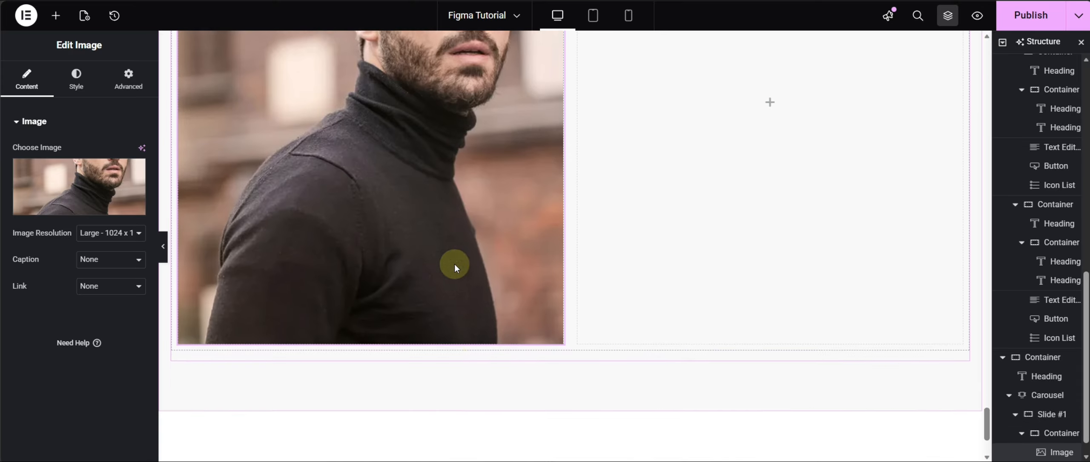
{"action": "scroll", "coordinate": [454, 264], "scroll_direction": "up", "scroll_amount": 10}
{"action": "scroll", "coordinate": [457, 272], "scroll_direction": "down", "scroll_amount": 3}
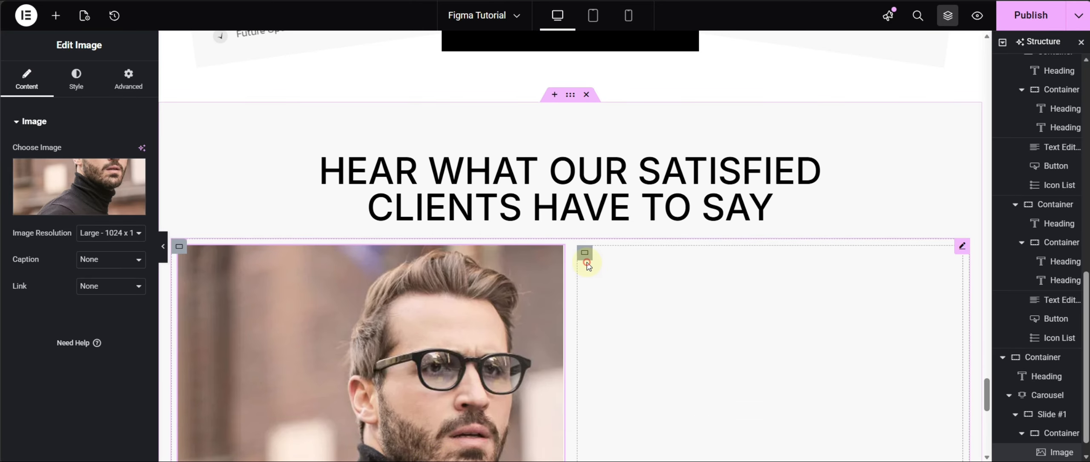
{"action": "left_click", "coordinate": [677, 319]}
{"action": "scroll", "coordinate": [701, 321], "scroll_direction": "down", "scroll_amount": 3}
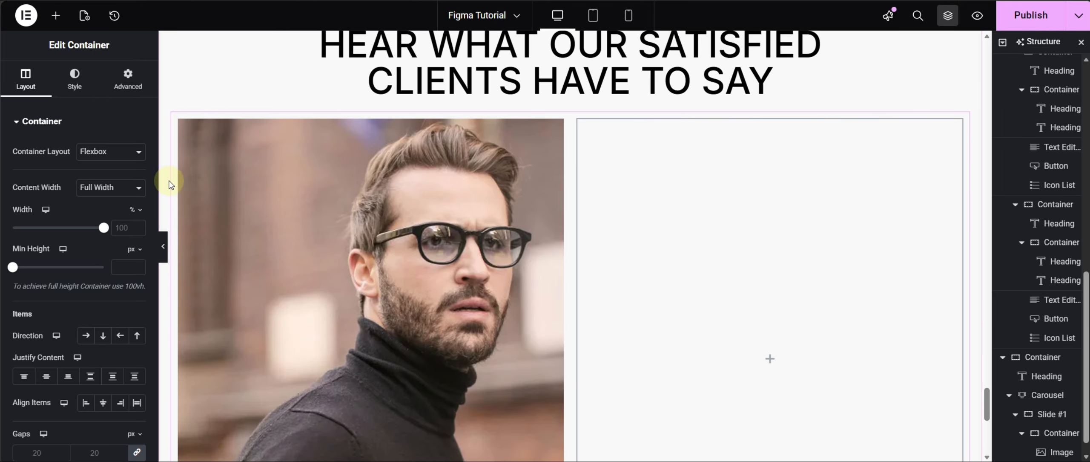
{"action": "left_click", "coordinate": [186, 127]}
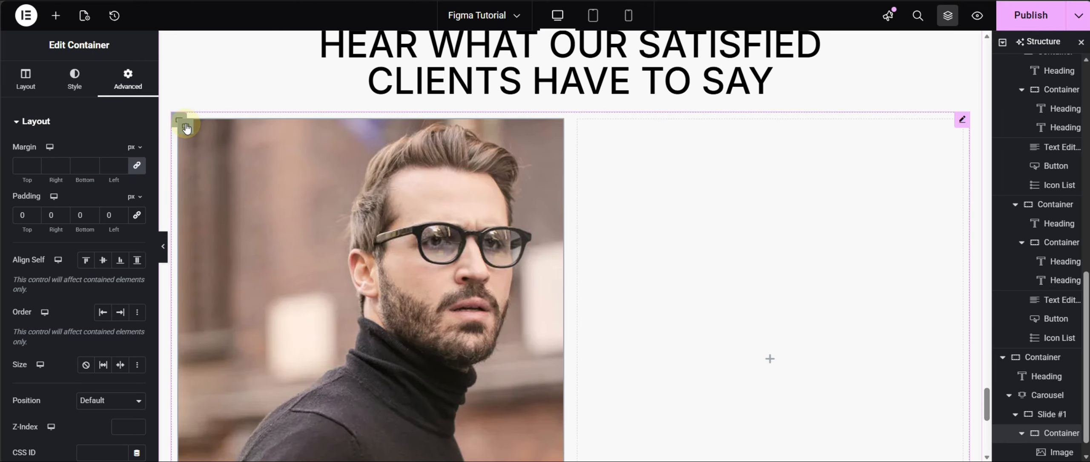
{"action": "left_click", "coordinate": [26, 80]}
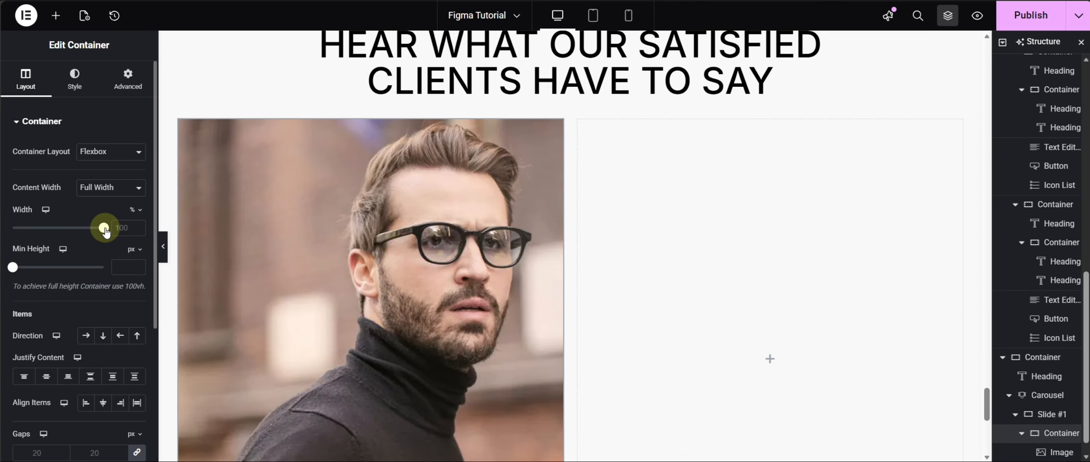
{"action": "left_click_drag", "start_coordinate": [102, 232], "coordinate": [64, 232]}
{"action": "left_click", "coordinate": [128, 226]}
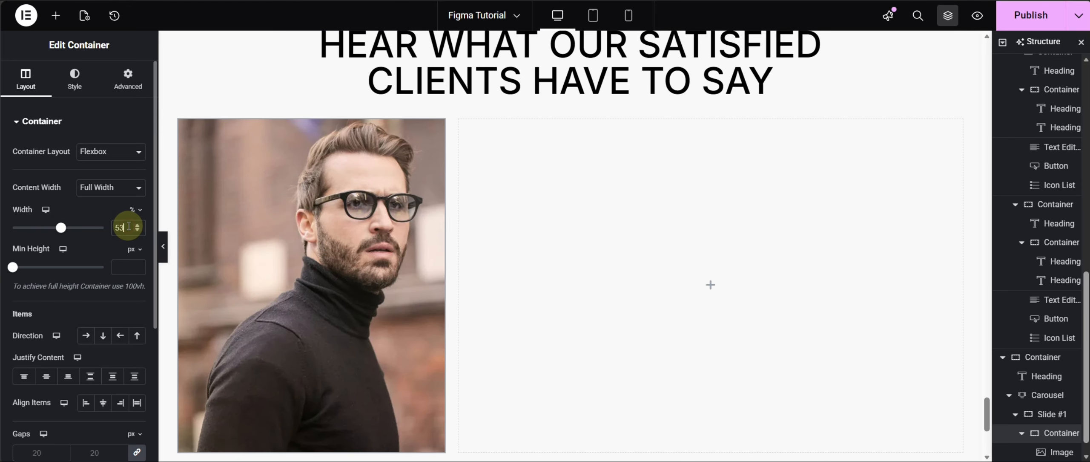
{"action": "key", "text": "Up"}
{"action": "key", "text": "Up"}
{"action": "key", "text": "Up"}
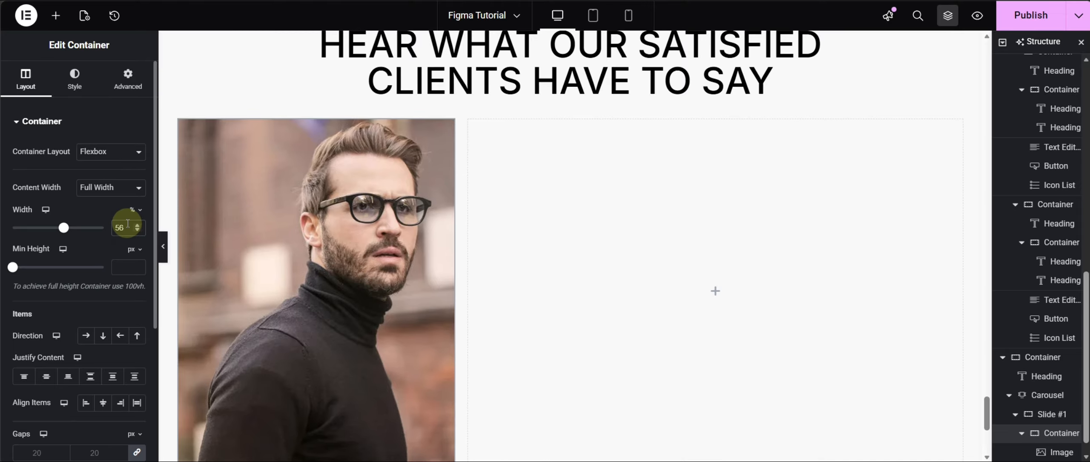
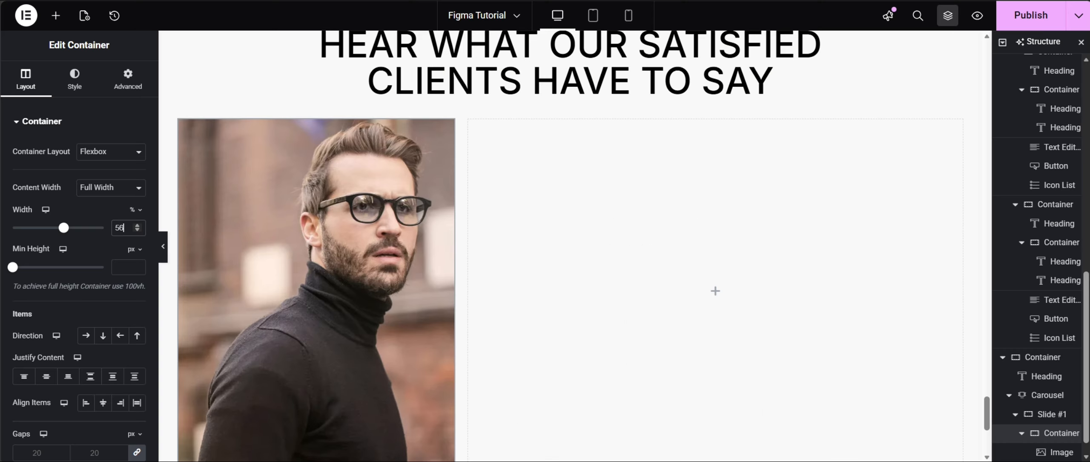
Add a Rating widget to the empty container beside the portrait, with the global Text color and 5 px icon spacing.
{"action": "left_click", "coordinate": [54, 16]}
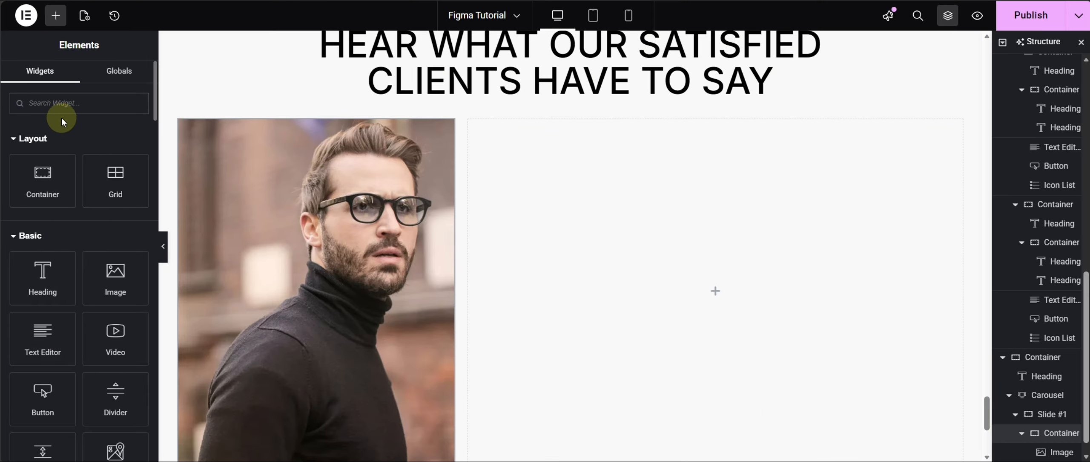
{"action": "type", "text": "rati"}
{"action": "left_click_drag", "start_coordinate": [110, 149], "coordinate": [634, 243]}
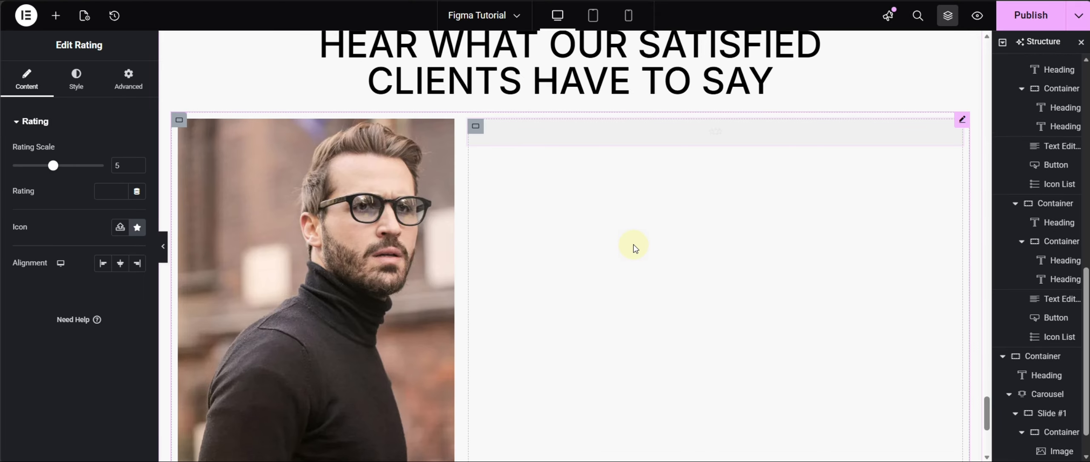
{"action": "left_click", "coordinate": [82, 87]}
{"action": "left_click", "coordinate": [117, 240]}
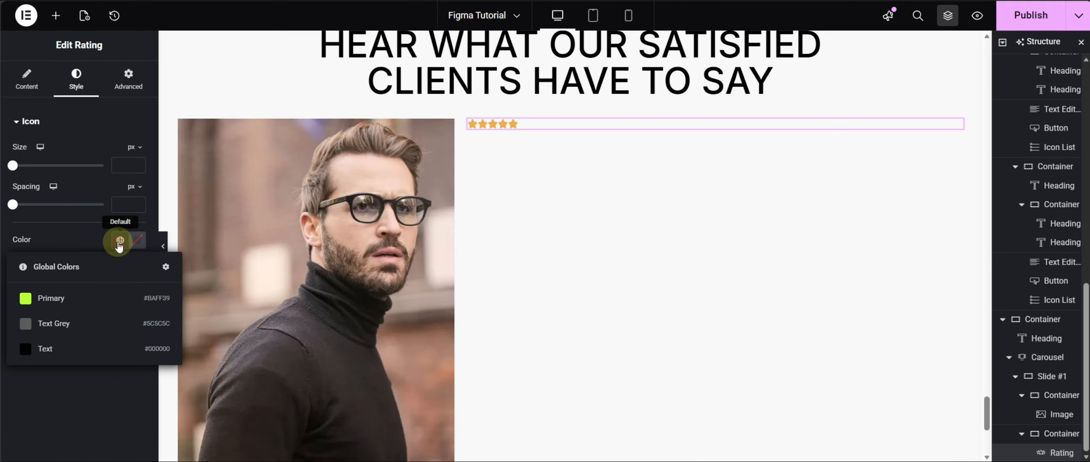
{"action": "left_click", "coordinate": [55, 351]}
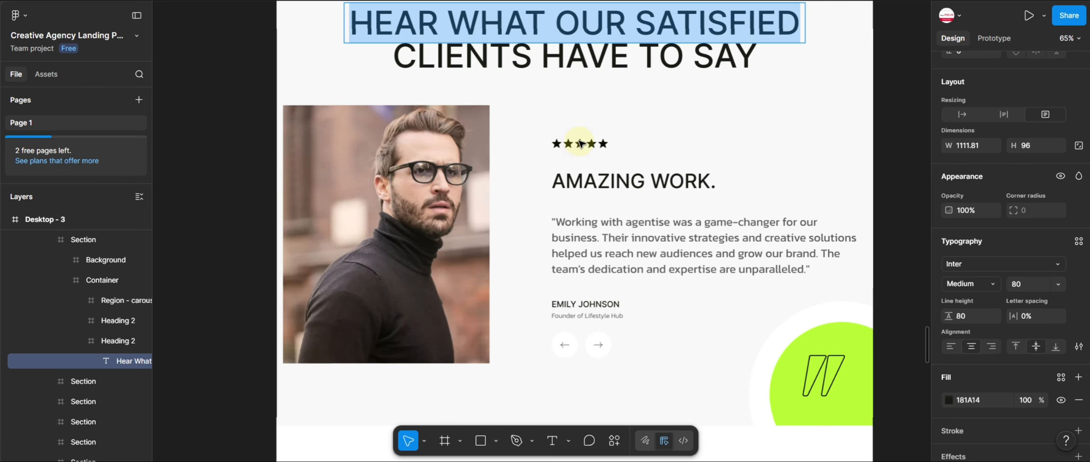
Using the testimonial title from Figma, add a Text Editor below the rating stars reading "Amazing work.".
{"action": "double_click", "coordinate": [638, 181]}
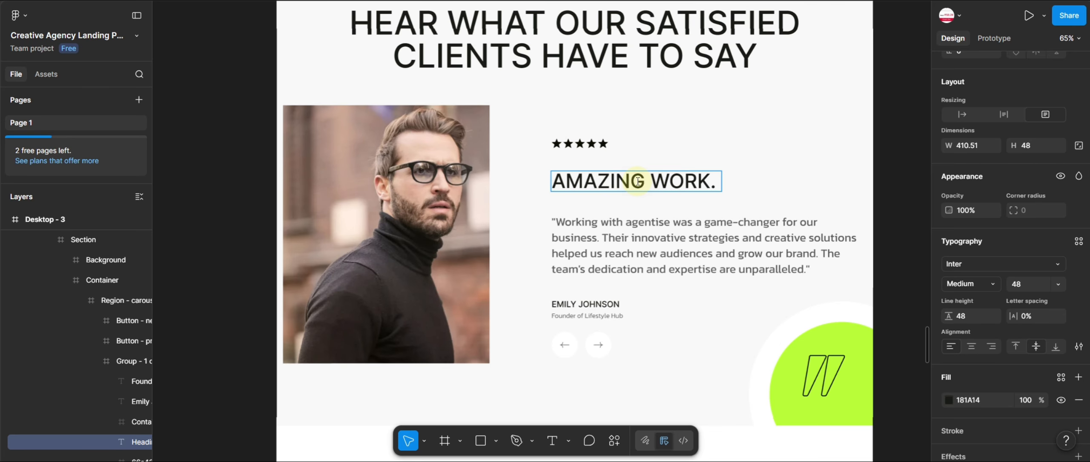
{"action": "key", "text": "ctrl+a"}
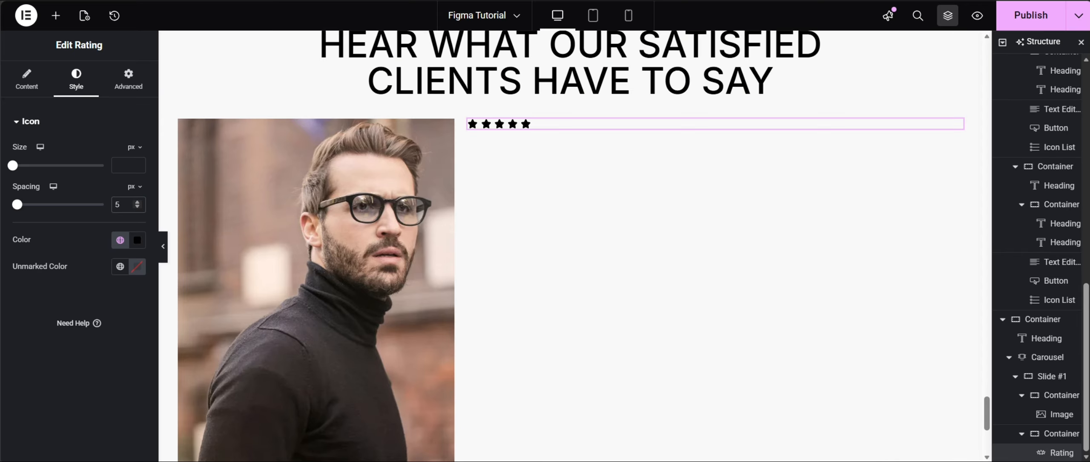
{"action": "left_click", "coordinate": [56, 15]}
{"action": "left_click", "coordinate": [44, 340]}
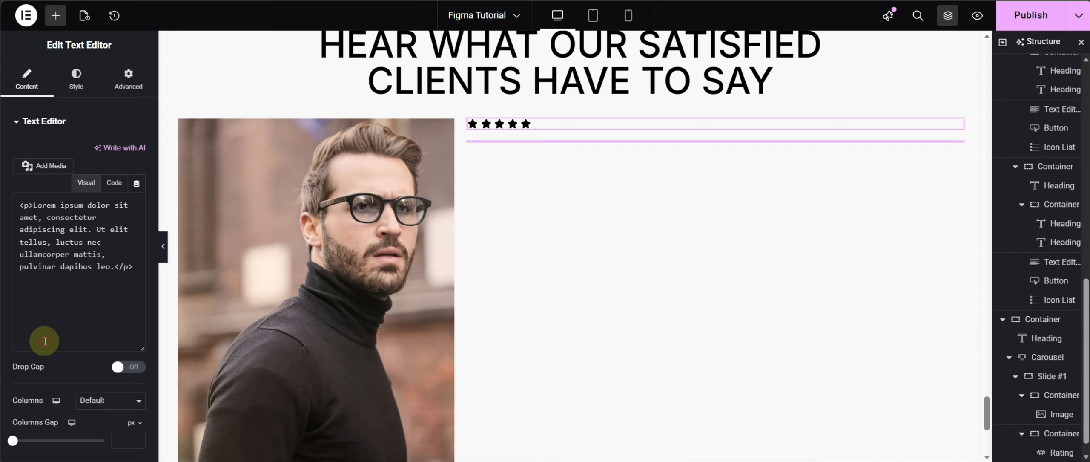
{"action": "triple_click", "coordinate": [83, 362]}
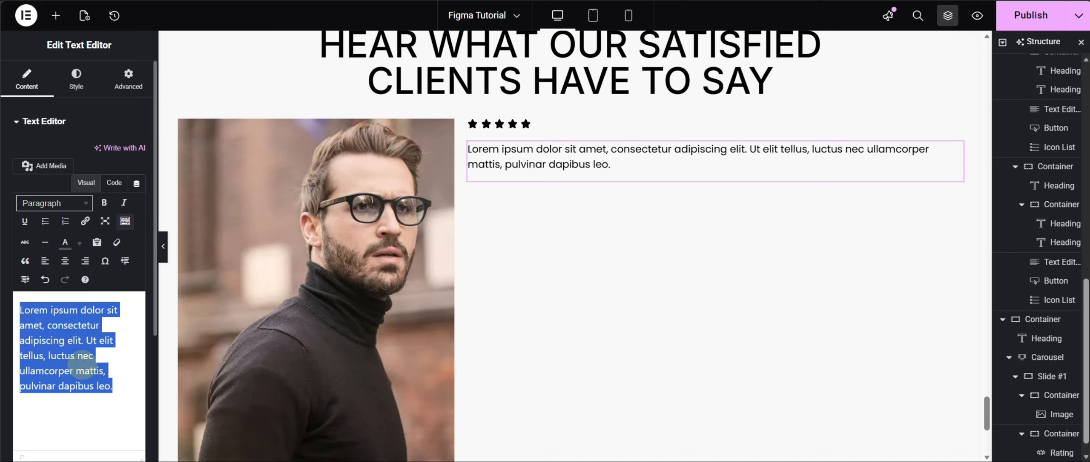
{"action": "type", "text": "Amazing work."}
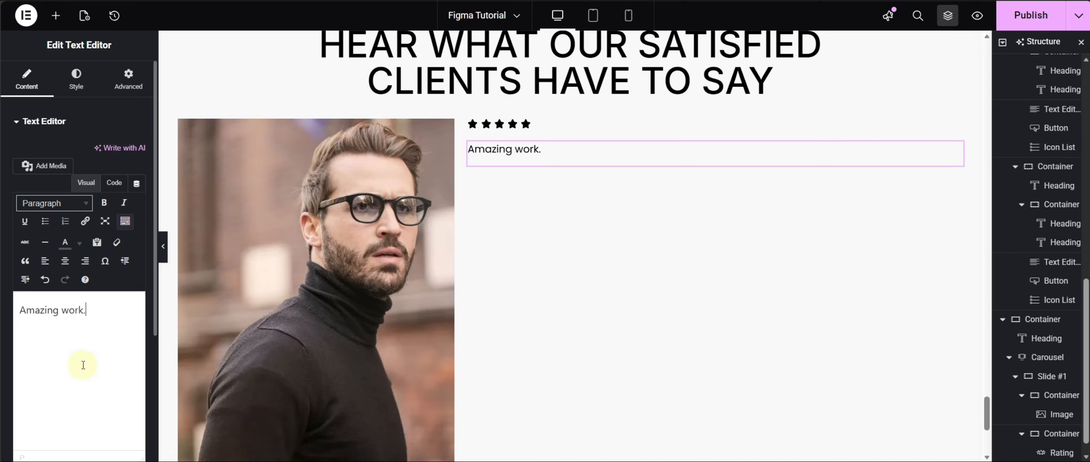
Apply the global Primary font to the "Amazing work." title and set its size to 40 px.
{"action": "left_click", "coordinate": [75, 81]}
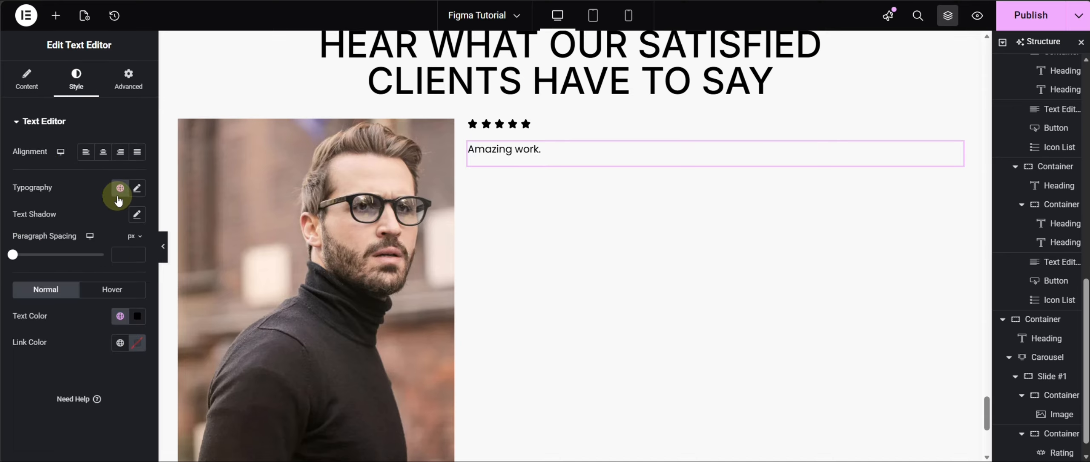
{"action": "left_click", "coordinate": [137, 190]}
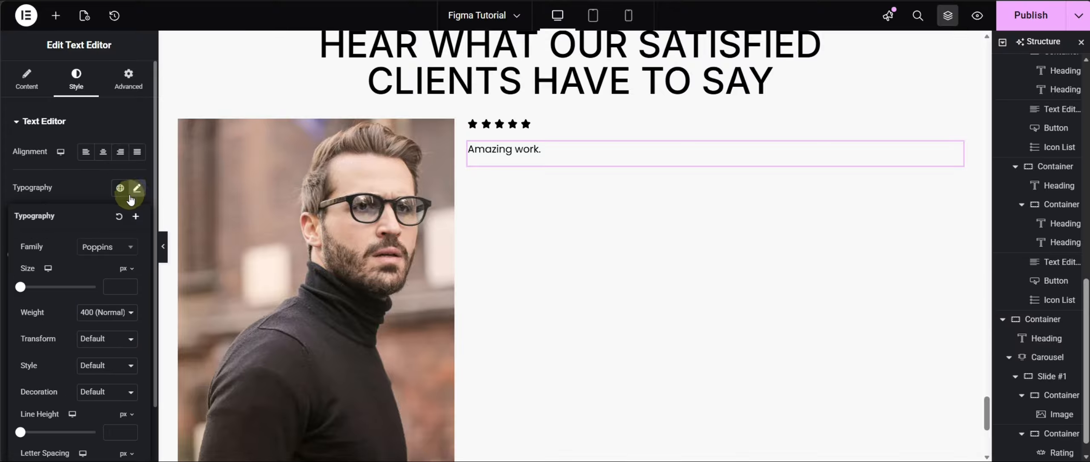
{"action": "left_click", "coordinate": [120, 187]}
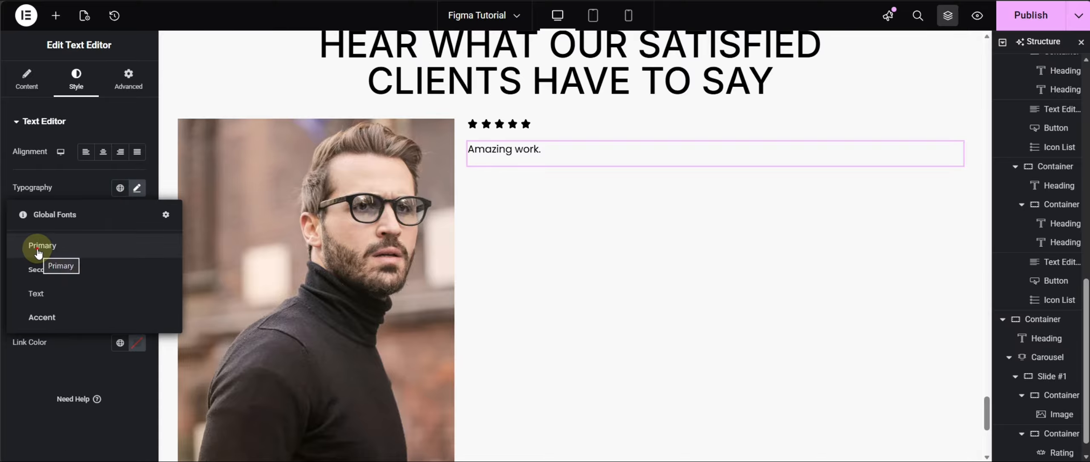
{"action": "left_click", "coordinate": [38, 246]}
{"action": "left_click", "coordinate": [137, 188]}
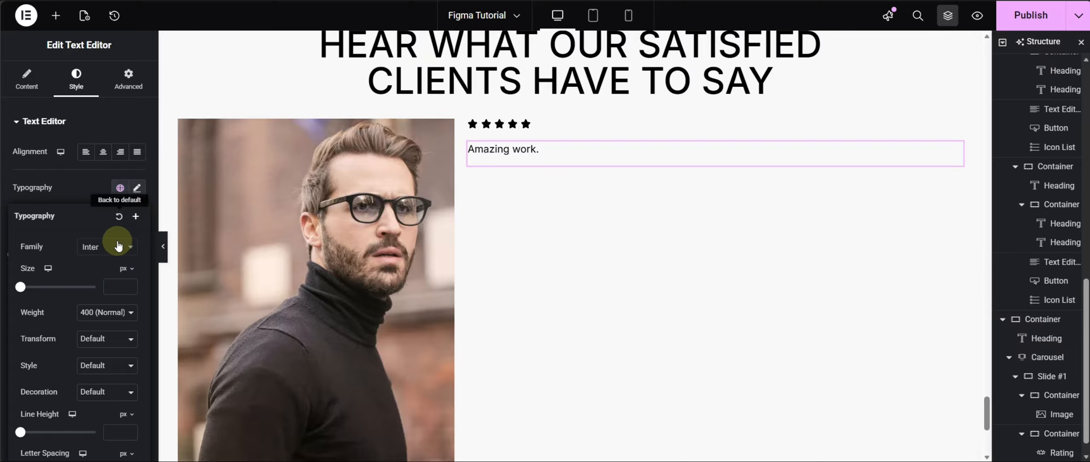
{"action": "type", "text": "40"}
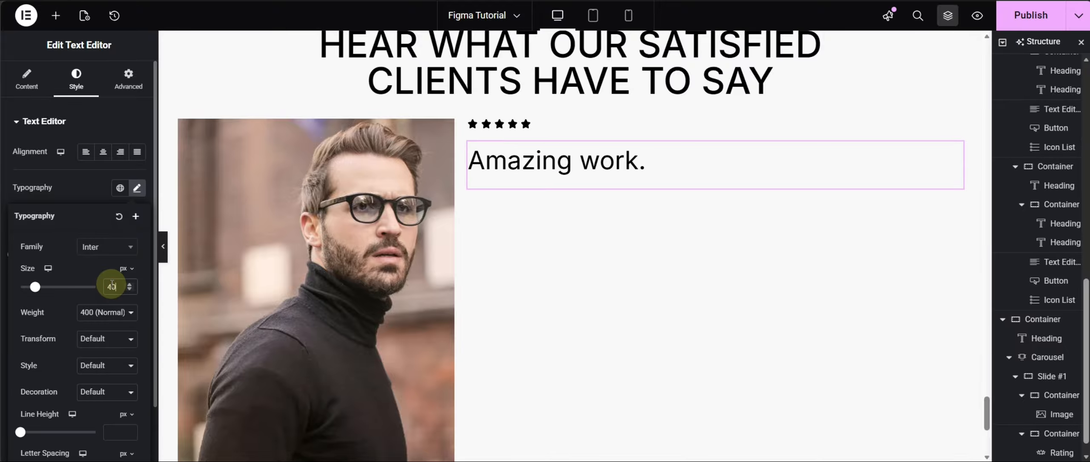
Give the "Amazing work." title 500 (Medium) weight, uppercase transform and 0 px paragraph spacing.
{"action": "left_click", "coordinate": [107, 312]}
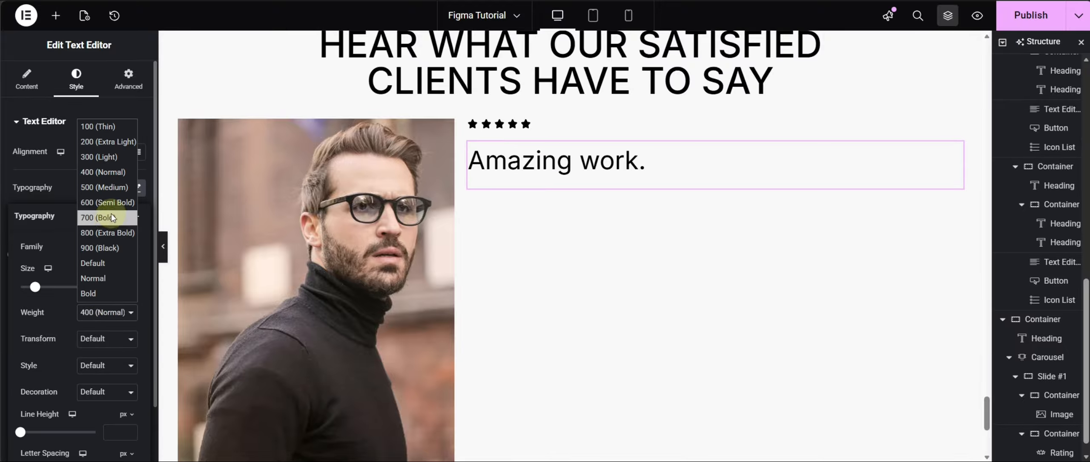
{"action": "left_click", "coordinate": [111, 194]}
{"action": "left_click", "coordinate": [102, 339]}
{"action": "left_click", "coordinate": [102, 367]}
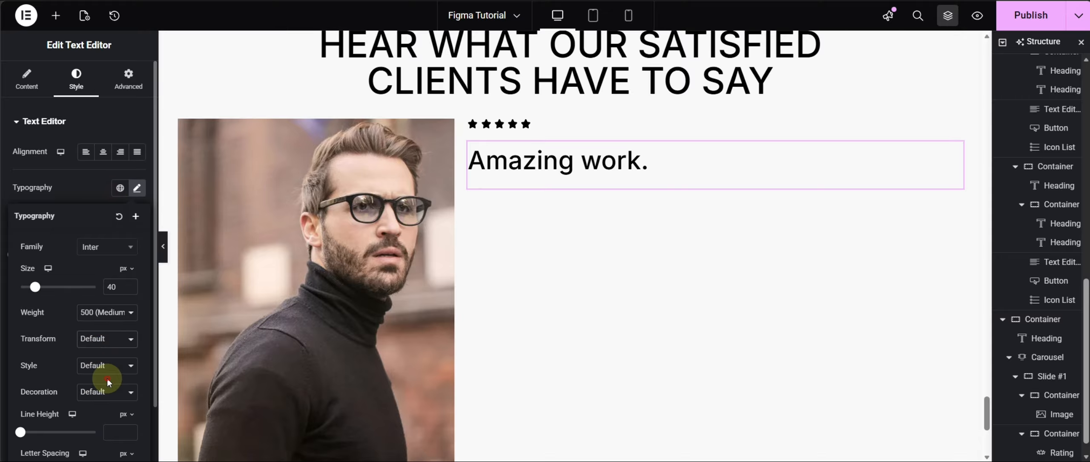
{"action": "left_click", "coordinate": [86, 189]}
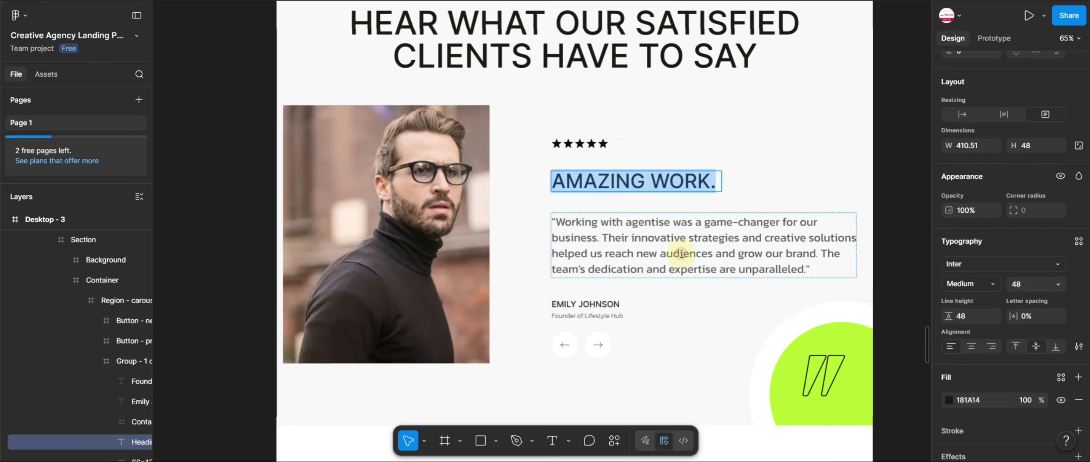
Copy the review quote from the Figma design into a new Text Editor below the "Amazing work." title in Elementor.
{"action": "double_click", "coordinate": [682, 253]}
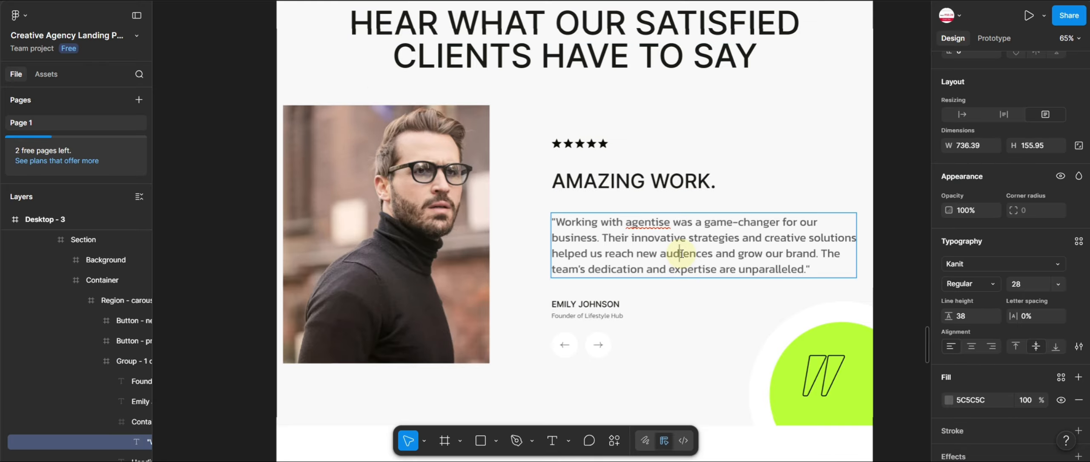
{"action": "key", "text": "ctrl+a"}
{"action": "key", "text": "ctrl+c"}
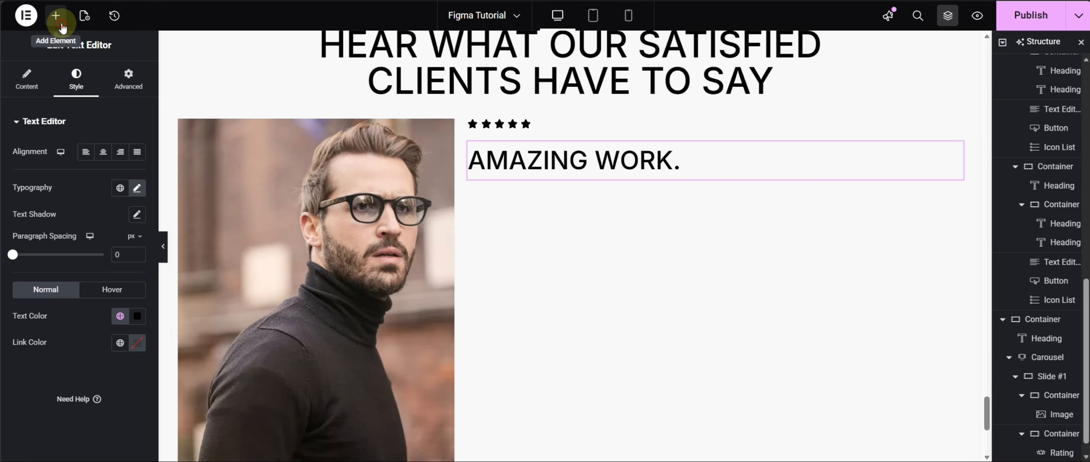
{"action": "left_click", "coordinate": [62, 27]}
{"action": "left_click", "coordinate": [36, 341]}
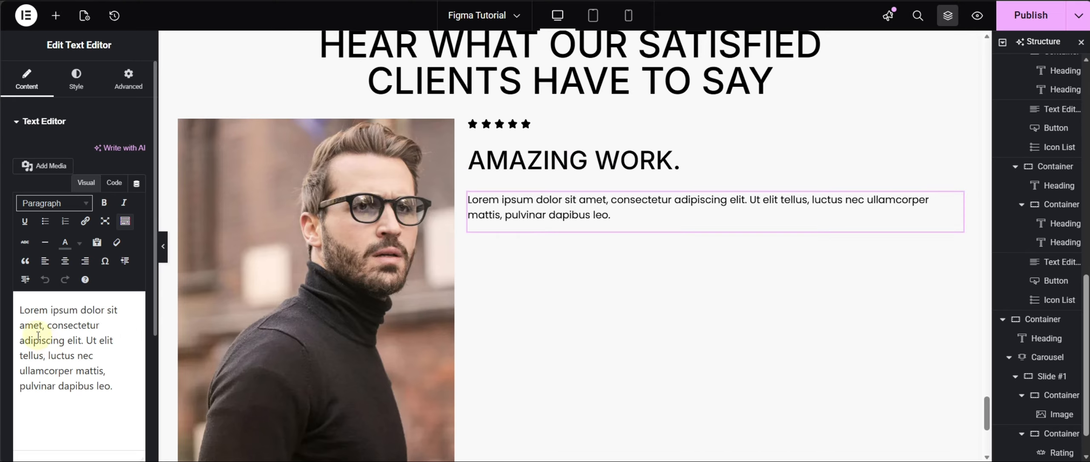
{"action": "key", "text": "ctrl+a"}
{"action": "key", "text": "ctrl+v"}
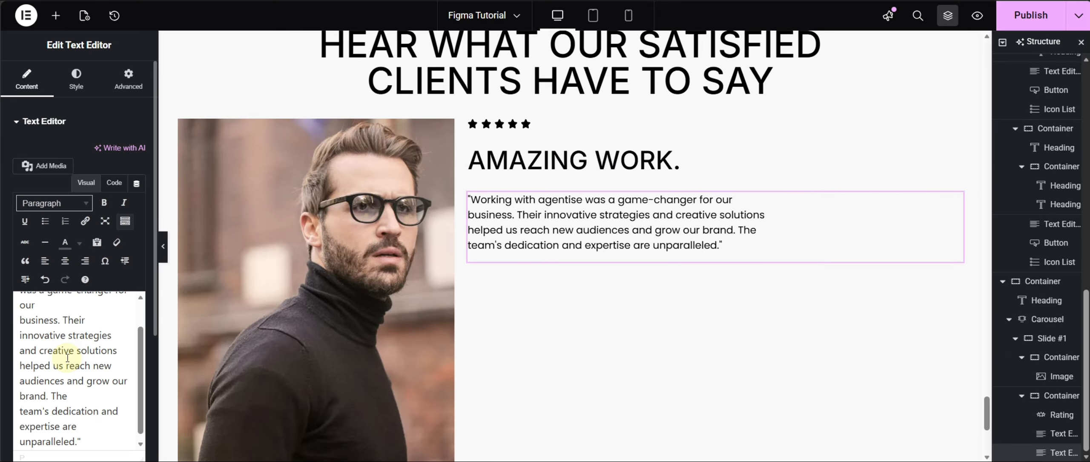
Remove the line breaks before "business", "helped" and "team's" so the review quote runs as one continuous paragraph.
{"action": "scroll", "coordinate": [67, 358], "scroll_direction": "up", "scroll_amount": 2}
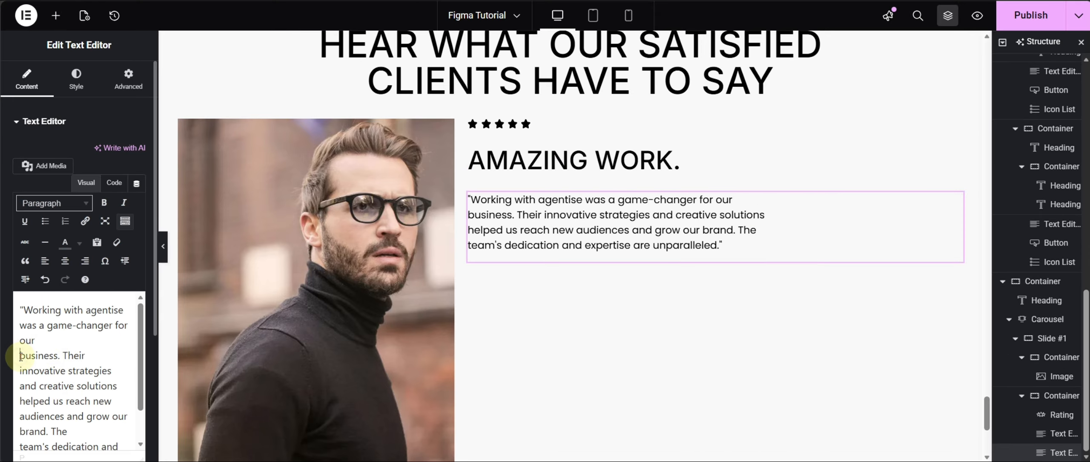
{"action": "key", "text": "BackSpace"}
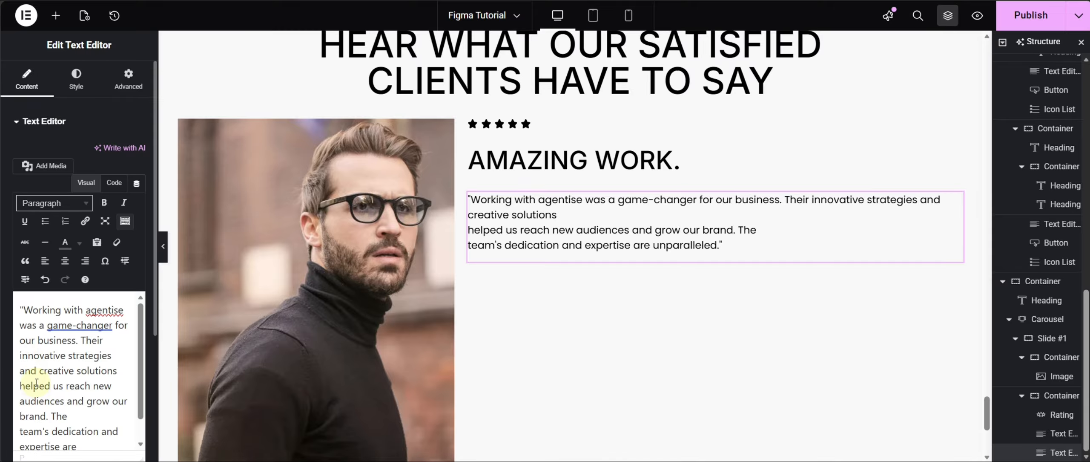
{"action": "key", "text": "BackSpace"}
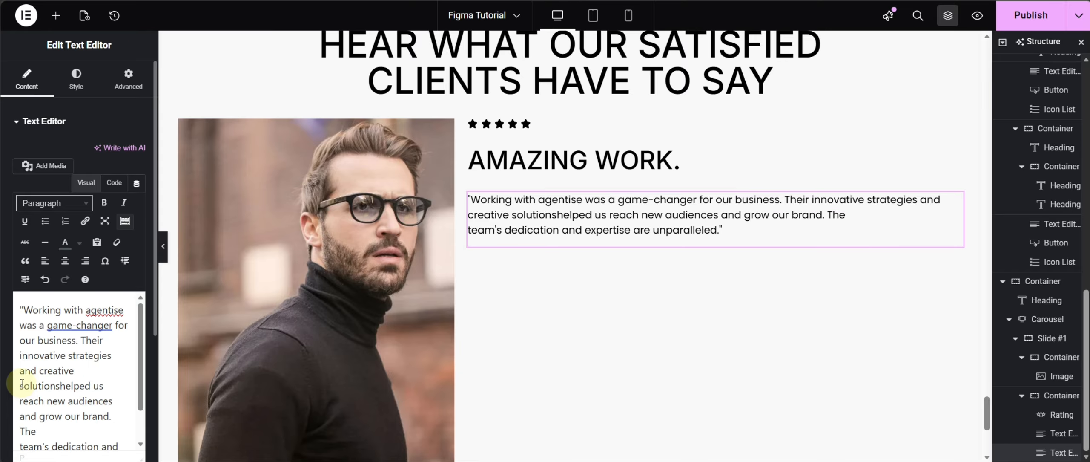
{"action": "scroll", "coordinate": [24, 396], "scroll_direction": "down", "scroll_amount": 1}
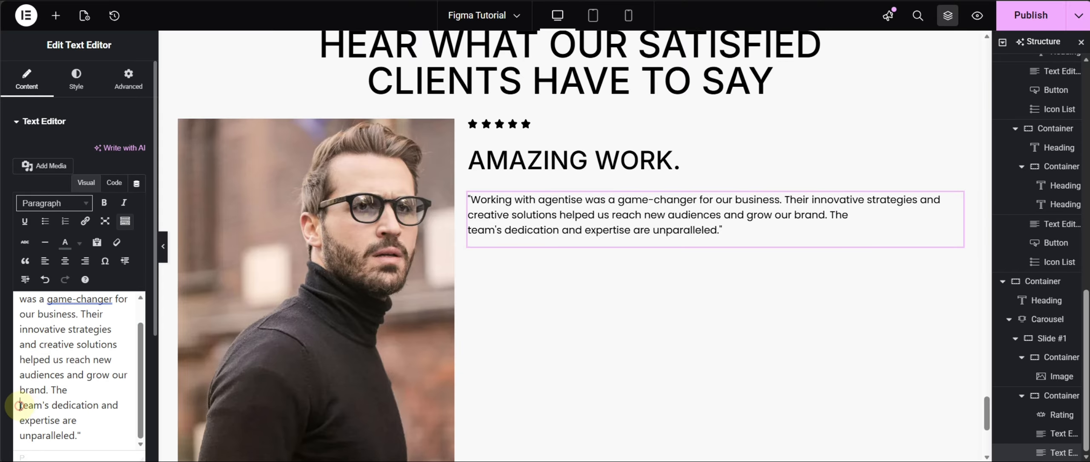
{"action": "key", "text": "BackSpace"}
{"action": "scroll", "coordinate": [77, 366], "scroll_direction": "up", "scroll_amount": 1}
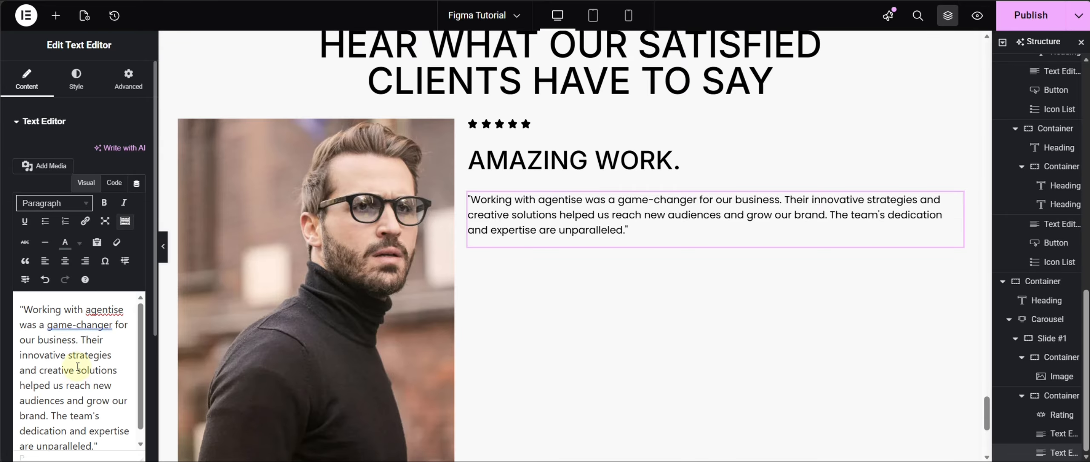
Set the review quote's paragraph spacing to 0 px and its text color to the global Text Grey.
{"action": "left_click", "coordinate": [77, 79]}
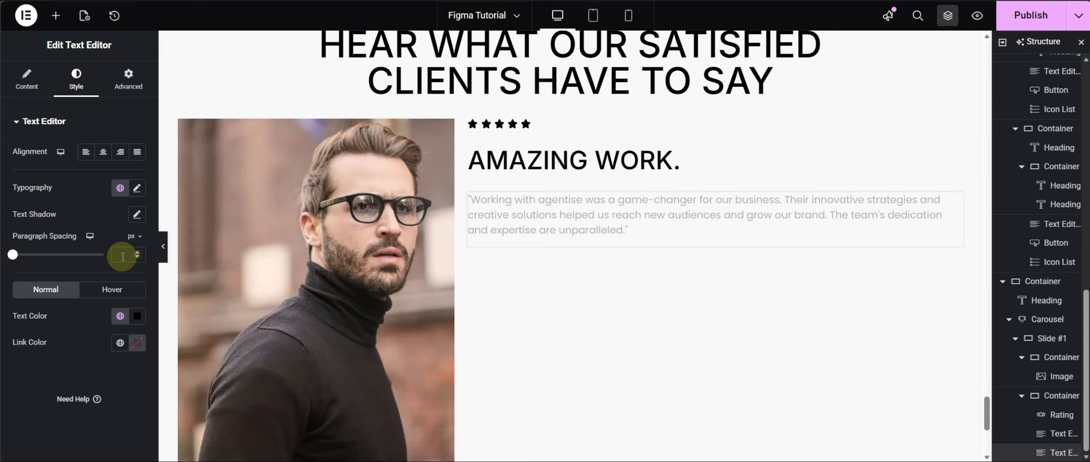
{"action": "left_click", "coordinate": [120, 316]}
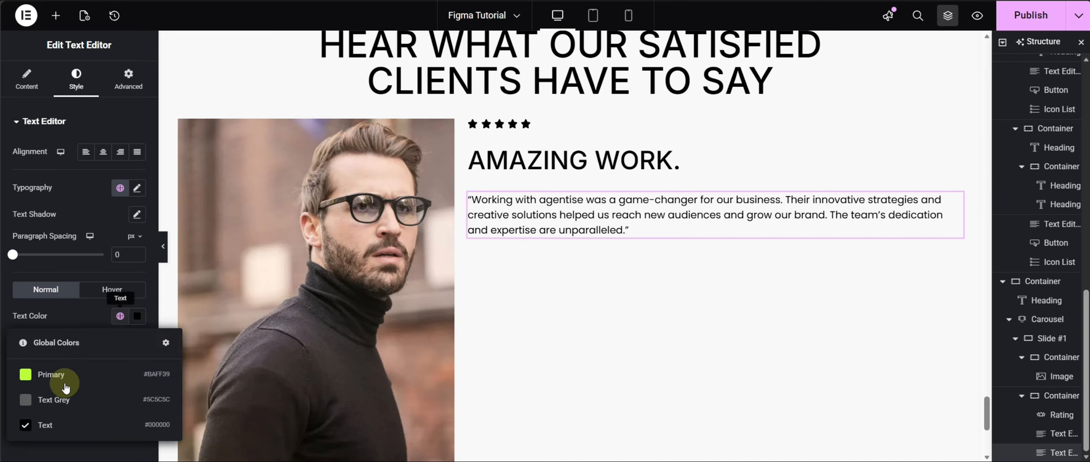
{"action": "left_click", "coordinate": [58, 399]}
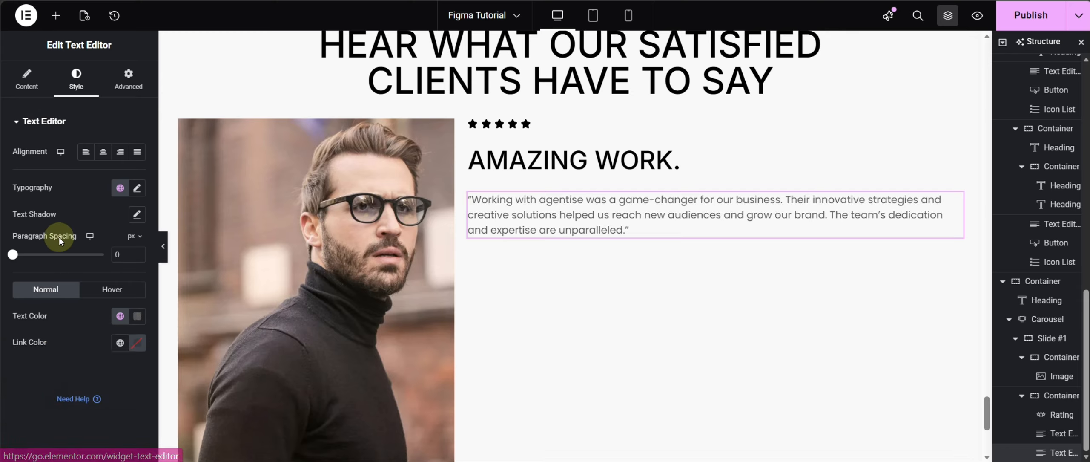
Apply the global Secondary font to the review quote and set its size to 18 px.
{"action": "left_click", "coordinate": [127, 193]}
{"action": "left_click", "coordinate": [53, 268]}
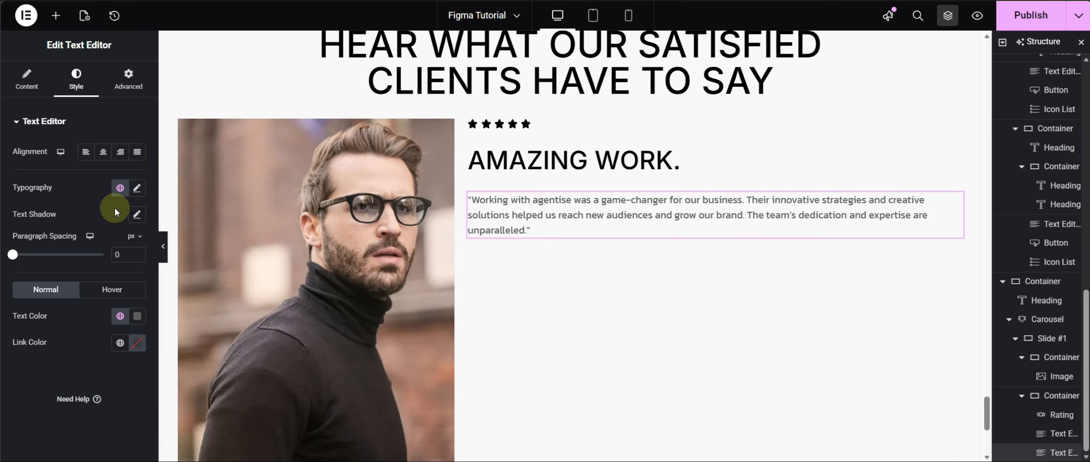
{"action": "left_click", "coordinate": [137, 187]}
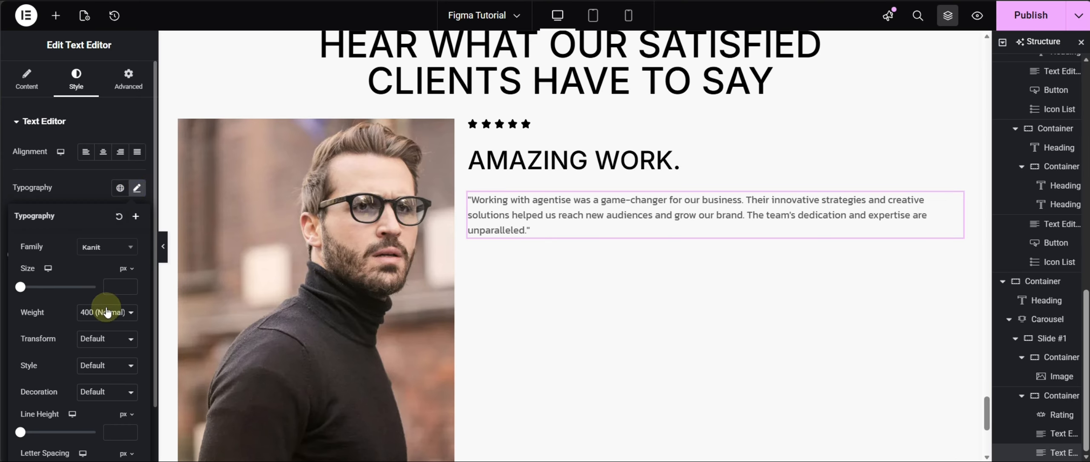
{"action": "left_click", "coordinate": [114, 286]}
{"action": "type", "text": "18"}
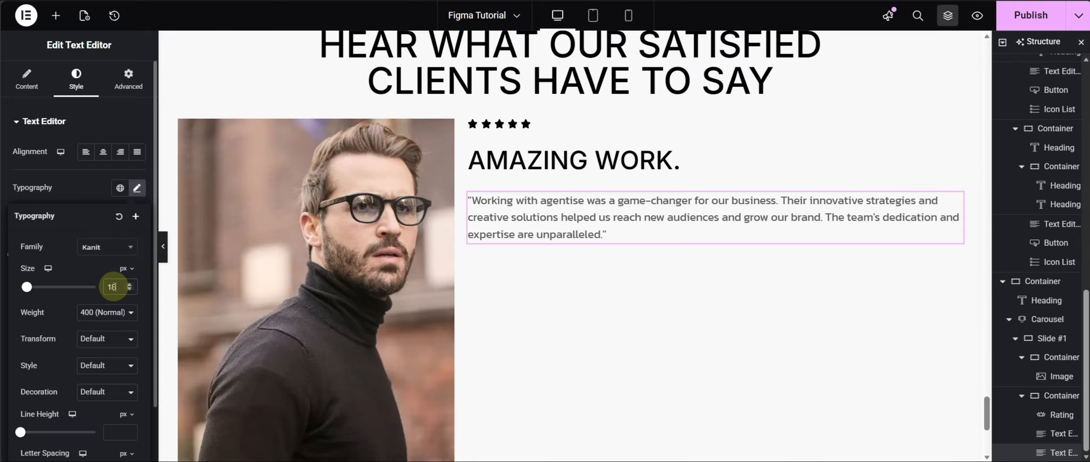
{"action": "left_click", "coordinate": [84, 188]}
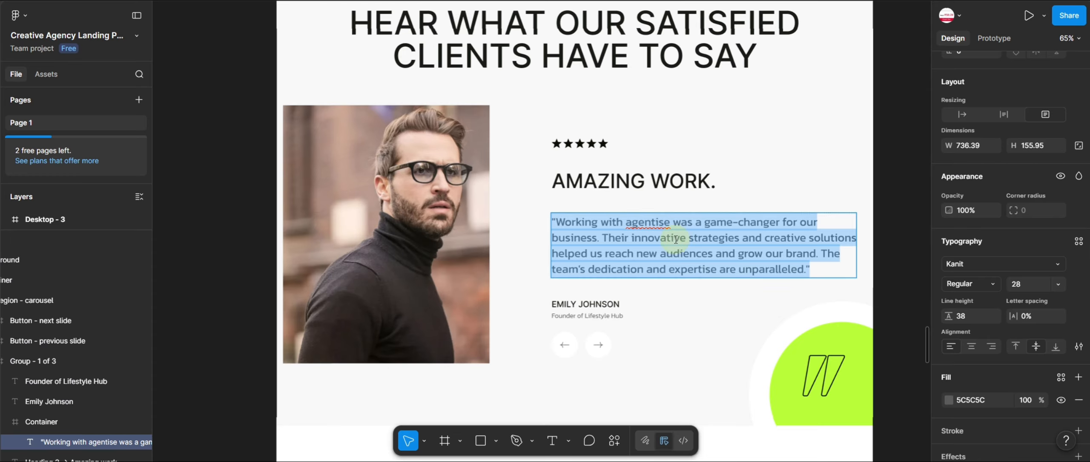
Using the client's name from the Figma design, add a Text Editor with that full name below the review quote.
{"action": "left_click", "coordinate": [597, 305]}
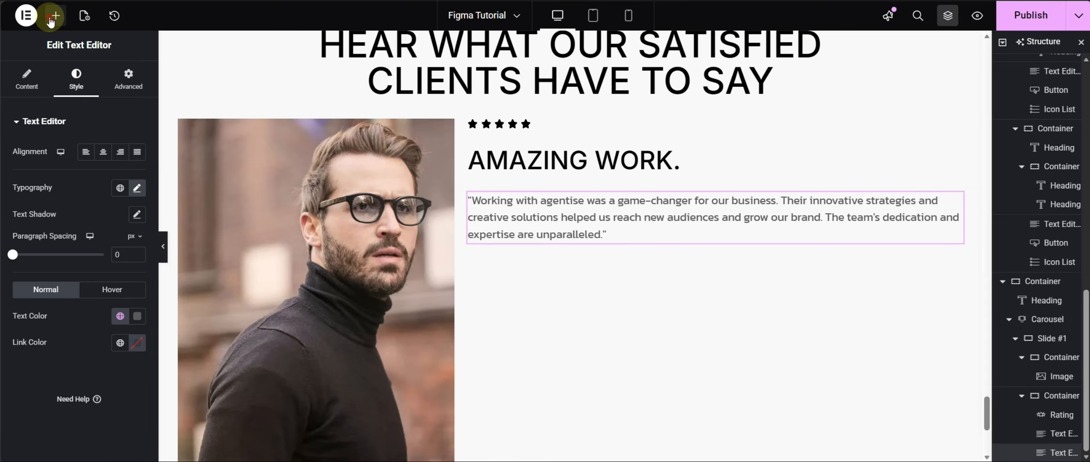
{"action": "left_click", "coordinate": [55, 16]}
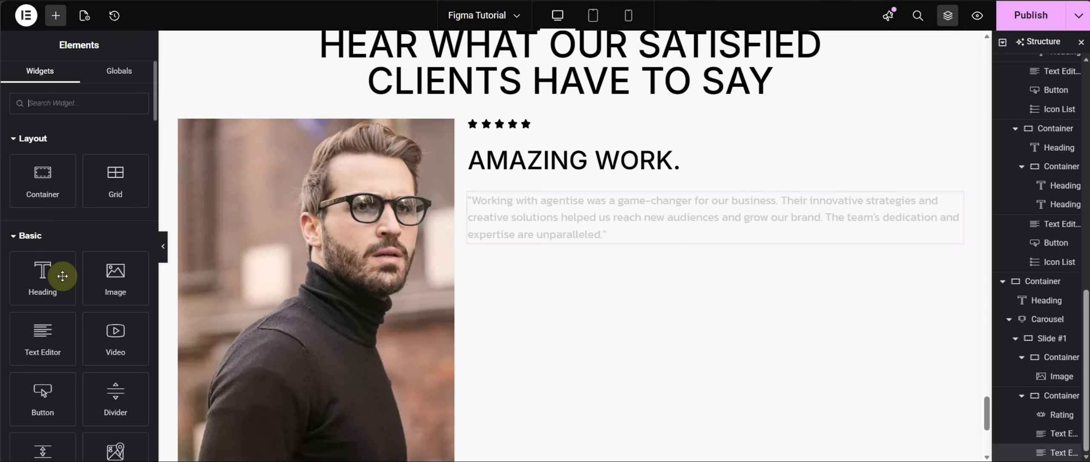
{"action": "left_click", "coordinate": [44, 340]}
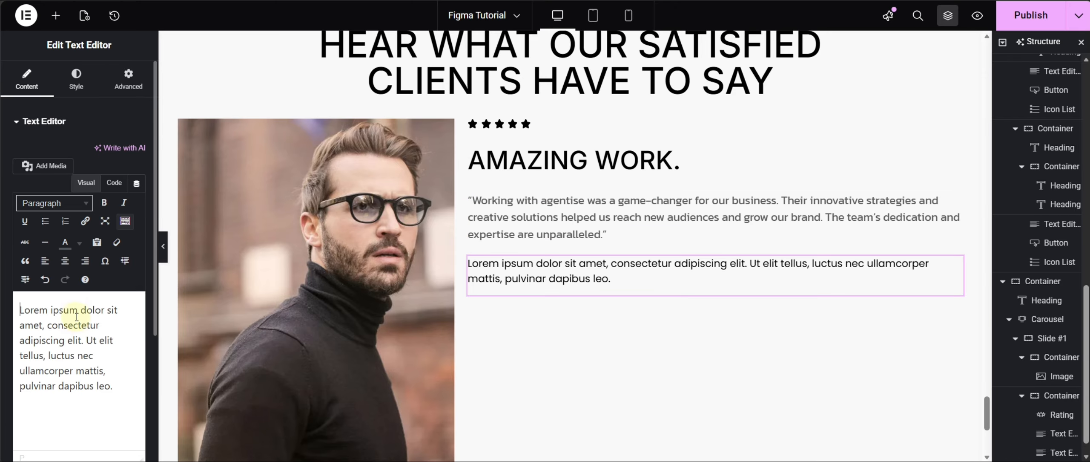
{"action": "key", "text": "ctrl+a"}
{"action": "type", "text": "Emily Johnson"}
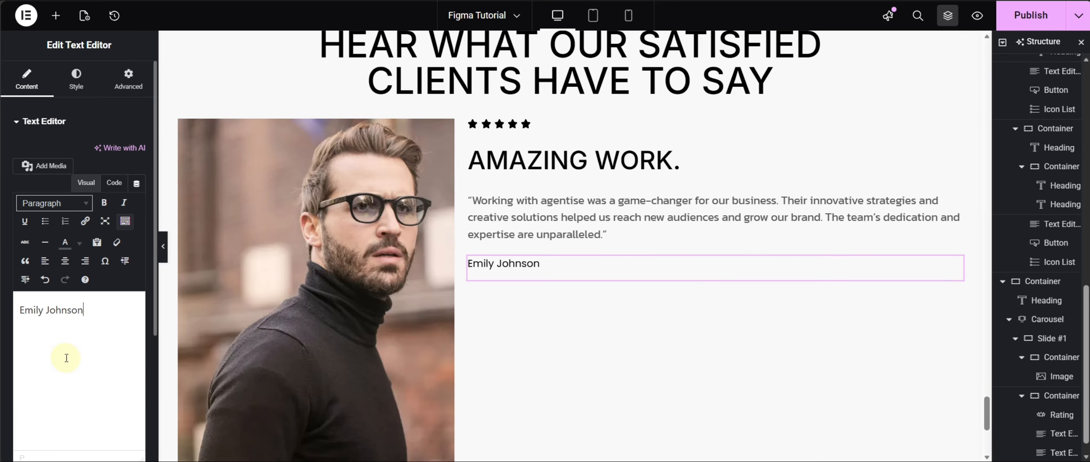
Style the client's name with the global Primary font, 500 (Medium) weight and uppercase transform.
{"action": "left_click", "coordinate": [75, 77]}
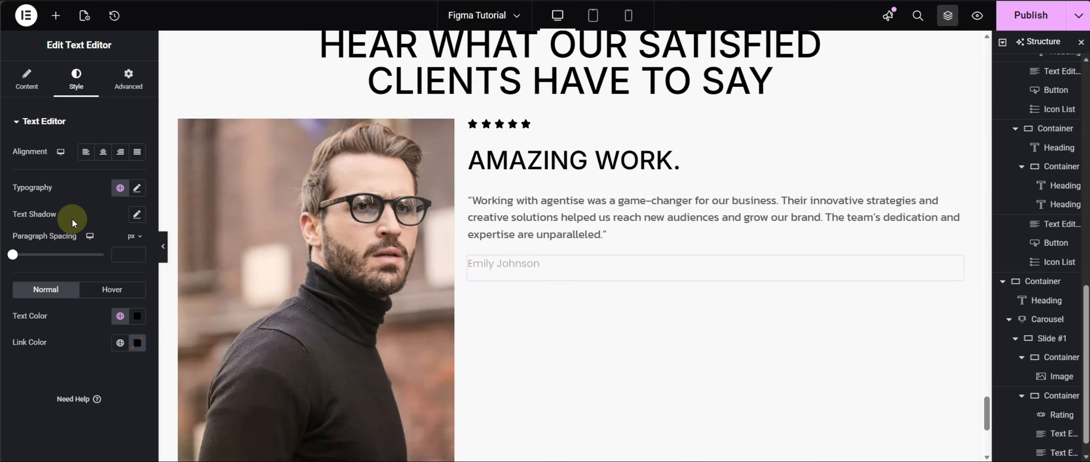
{"action": "left_click", "coordinate": [119, 189]}
{"action": "left_click", "coordinate": [55, 246]}
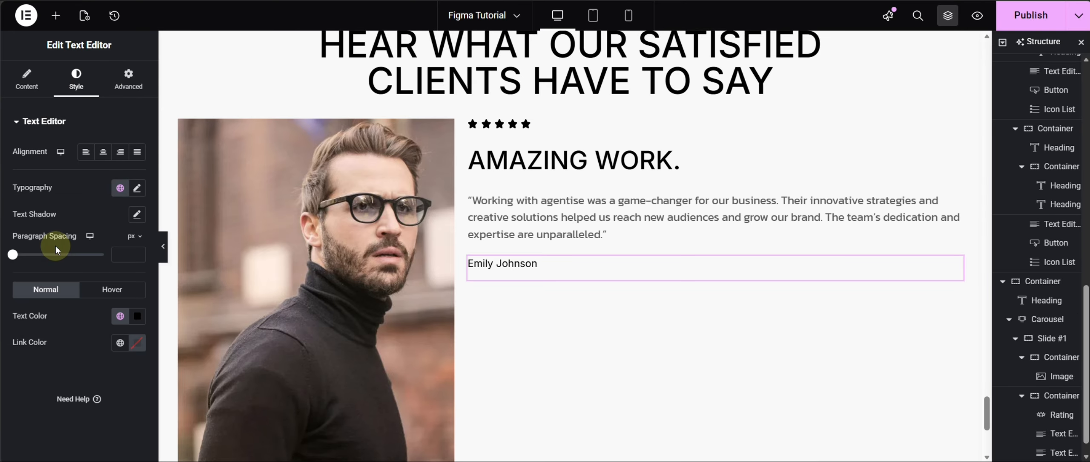
{"action": "left_click", "coordinate": [137, 188]}
{"action": "left_click", "coordinate": [109, 315]}
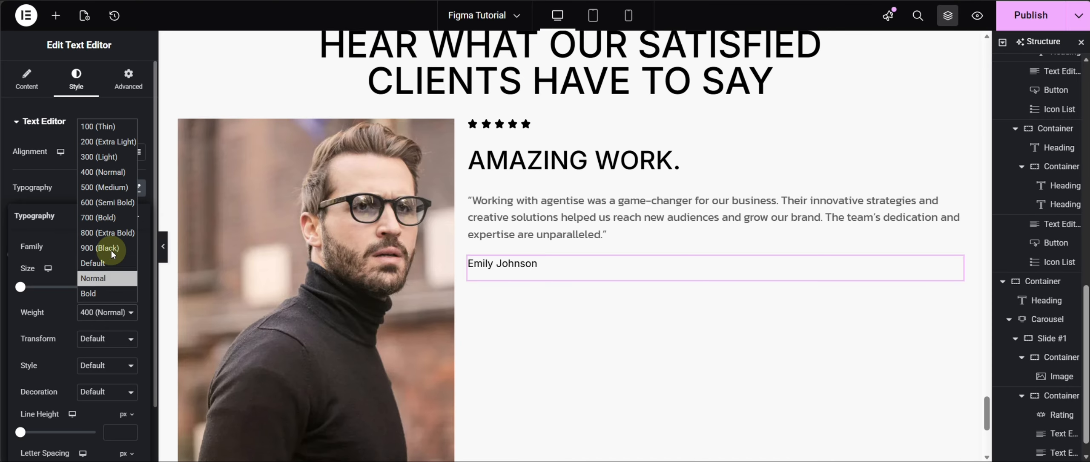
{"action": "left_click", "coordinate": [107, 190]}
{"action": "left_click", "coordinate": [109, 345]}
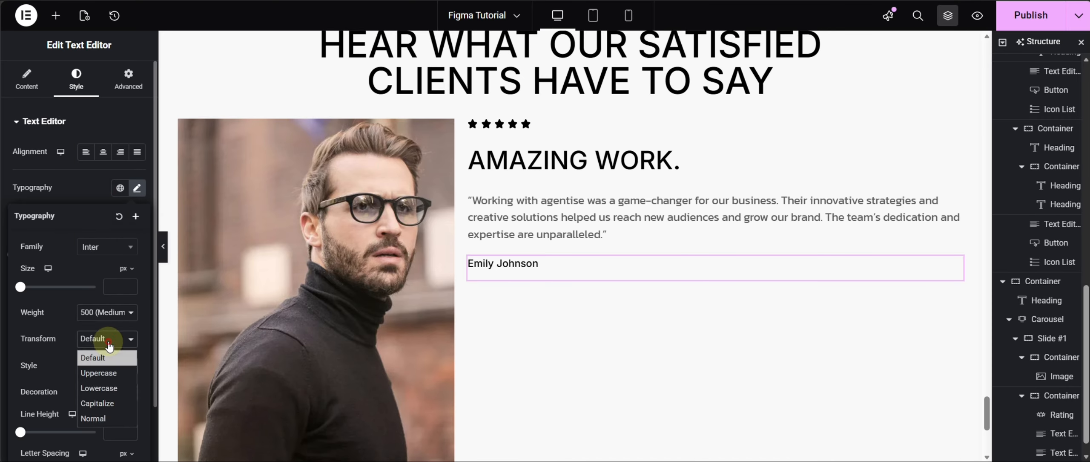
{"action": "left_click", "coordinate": [106, 372]}
{"action": "left_click", "coordinate": [78, 195]}
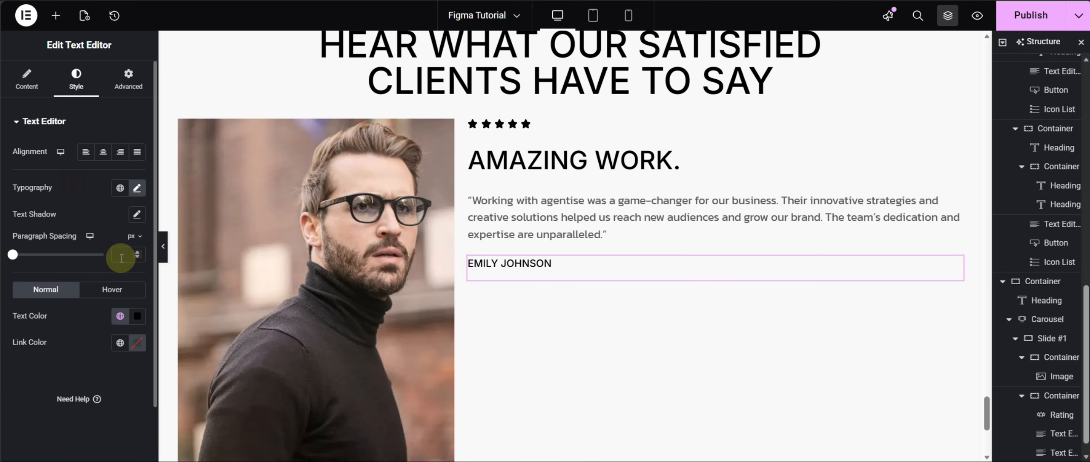
Duplicate the client's name text below itself and replace the copy's text with the role from the Figma design, "Founder of Lifestyle Hub".
{"action": "right_click", "coordinate": [518, 266]}
{"action": "left_click", "coordinate": [543, 182]}
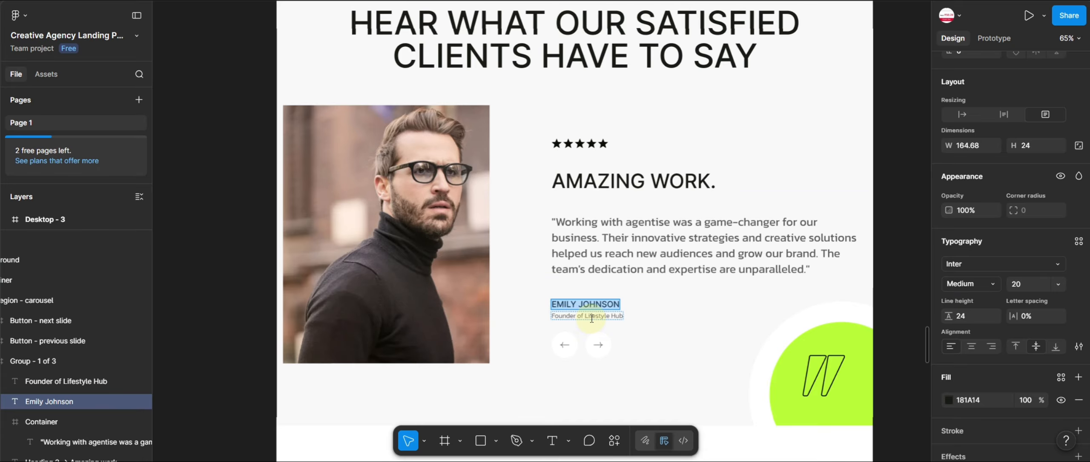
{"action": "left_click", "coordinate": [596, 316]}
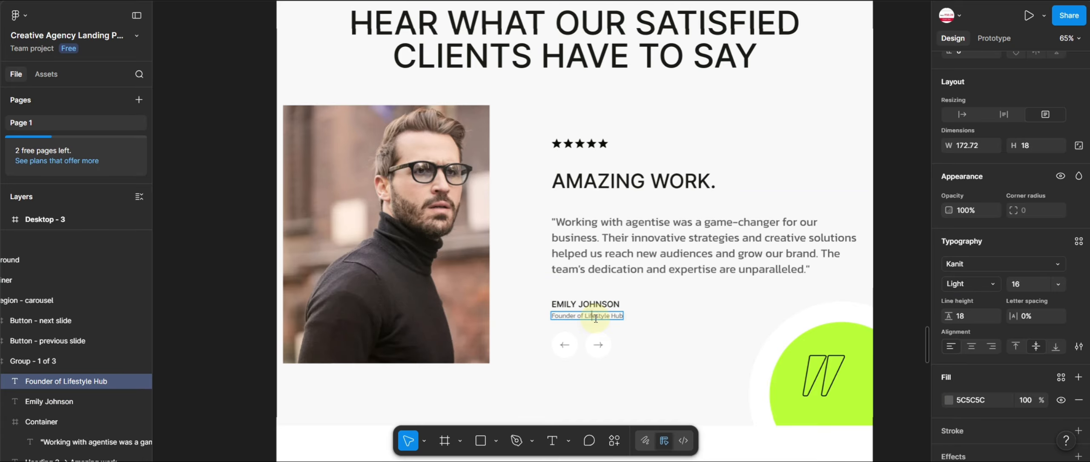
{"action": "left_click", "coordinate": [954, 263]}
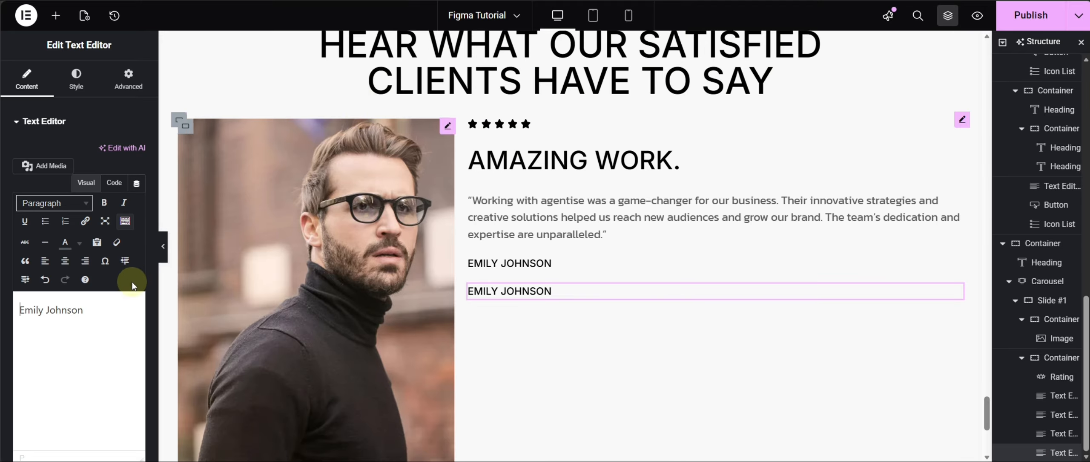
{"action": "key", "text": "ctrl+a"}
{"action": "type", "text": "Founder of Lifestyle Hub"}
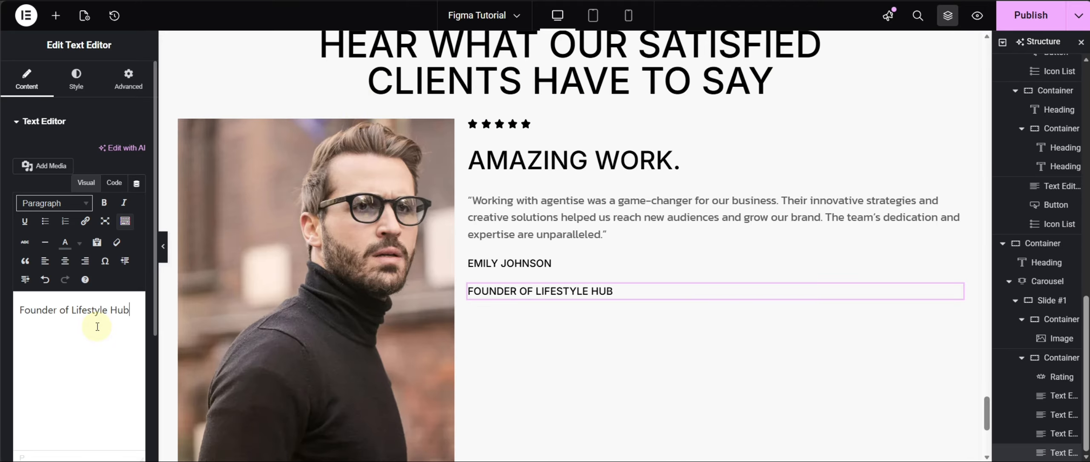
Style the client's role with the global Secondary font, 300 (Light) weight, 14 px size and the global Text Grey color.
{"action": "left_click", "coordinate": [76, 83]}
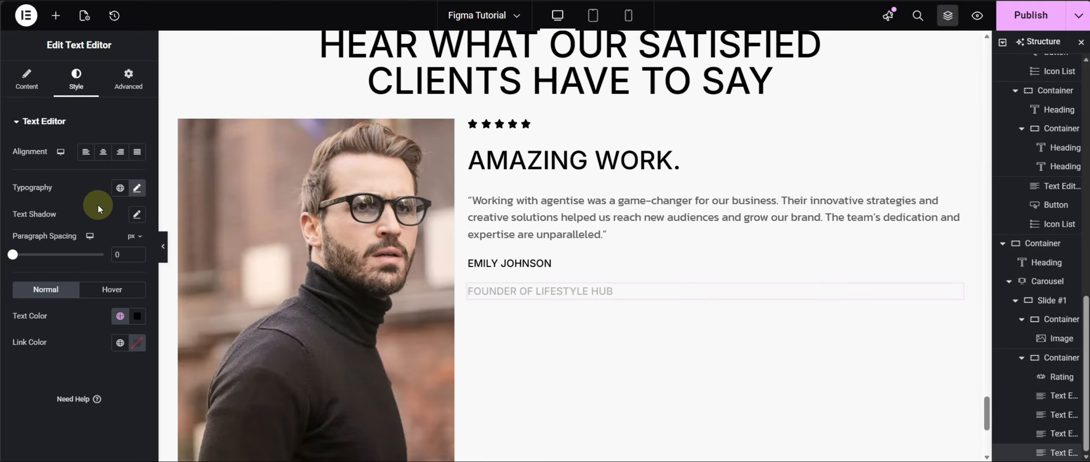
{"action": "left_click", "coordinate": [120, 188]}
{"action": "left_click", "coordinate": [42, 269]}
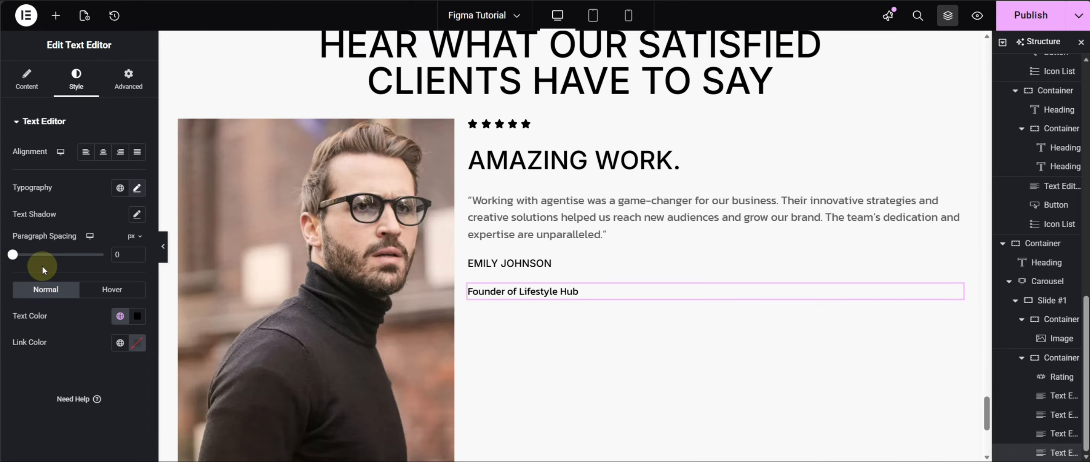
{"action": "left_click", "coordinate": [139, 191]}
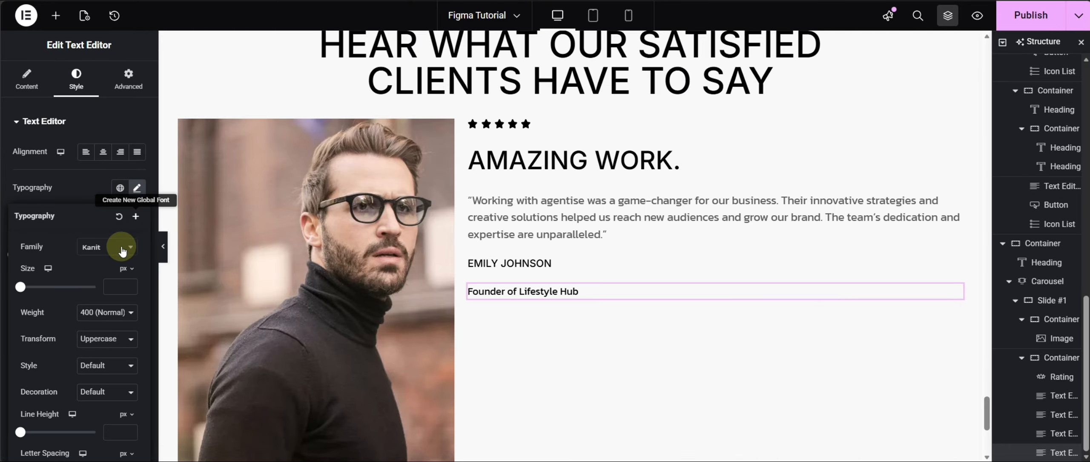
{"action": "left_click", "coordinate": [109, 313]}
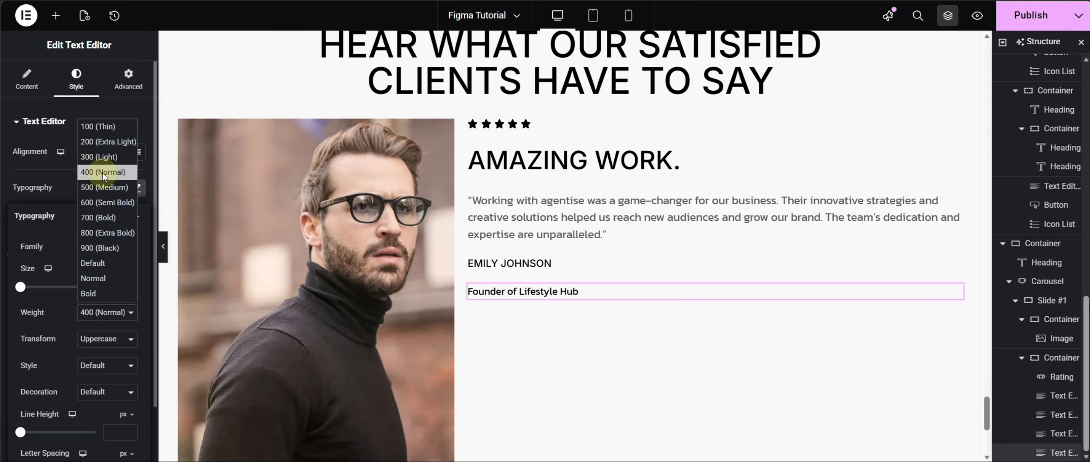
{"action": "left_click", "coordinate": [104, 157]}
{"action": "left_click", "coordinate": [112, 288]}
{"action": "type", "text": "14"}
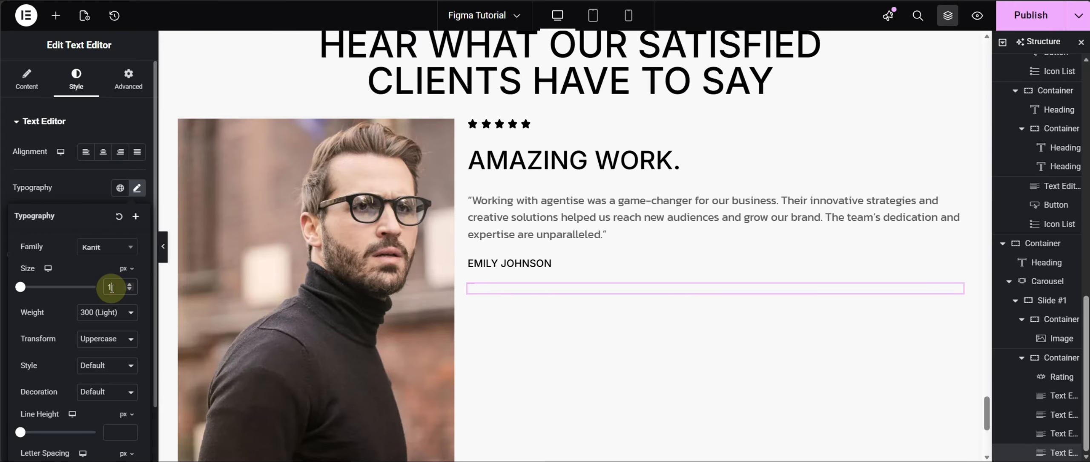
{"action": "left_click", "coordinate": [87, 191]}
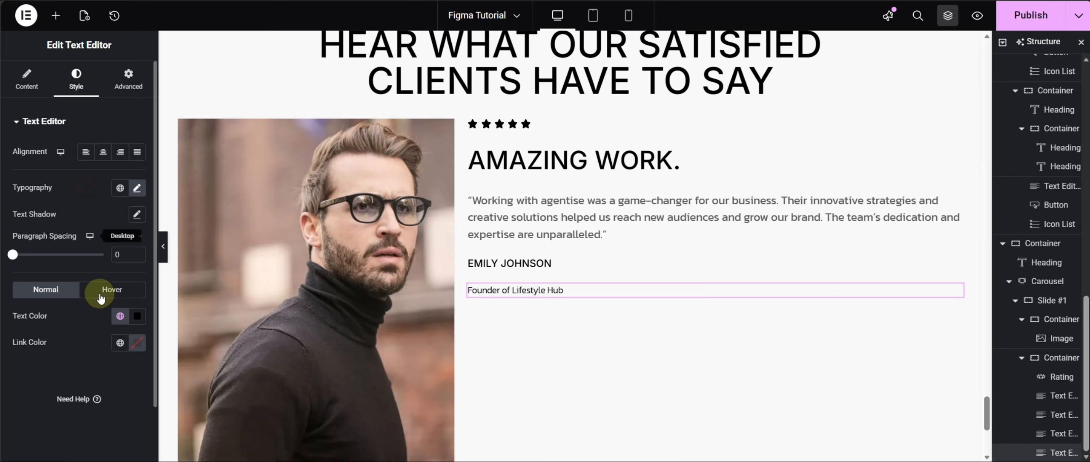
{"action": "left_click", "coordinate": [120, 315]}
{"action": "left_click", "coordinate": [55, 397]}
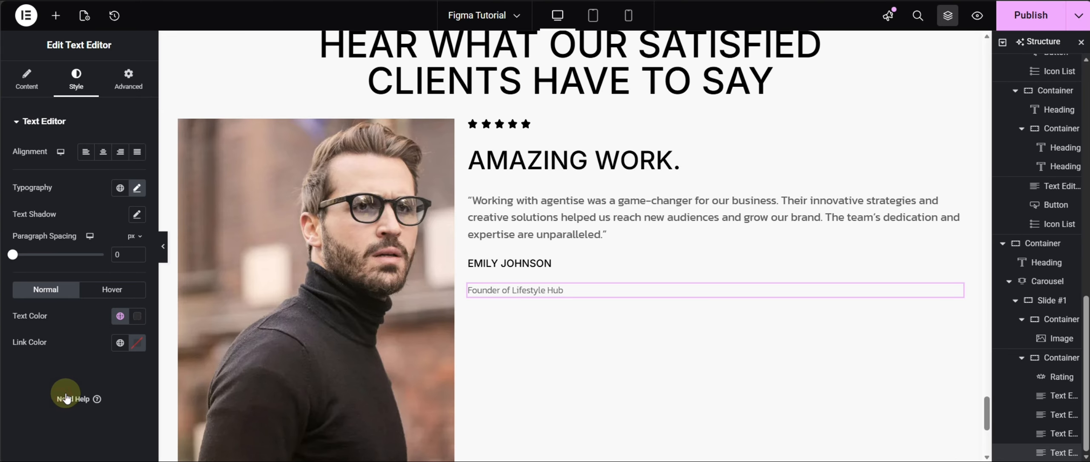
Set the bottom margin of the client's name to -20 px.
{"action": "left_click", "coordinate": [551, 268]}
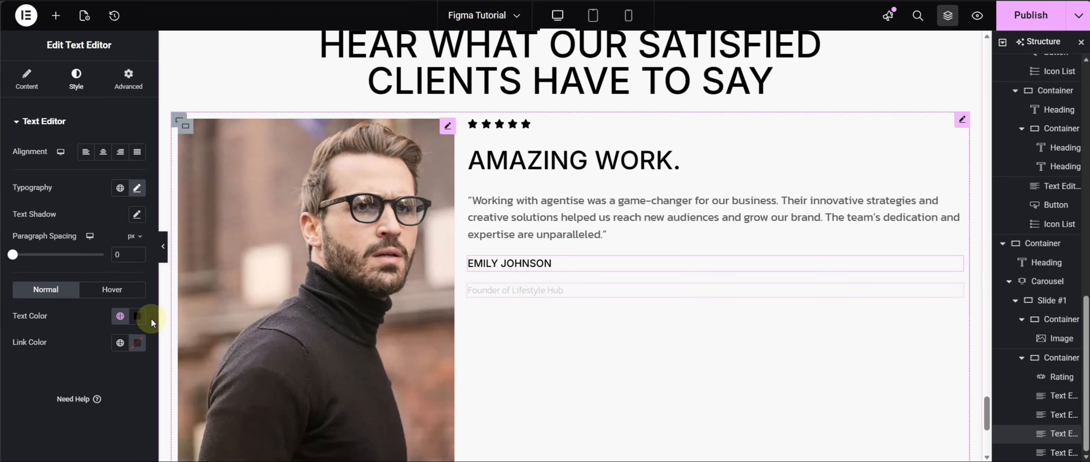
{"action": "left_click", "coordinate": [130, 83]}
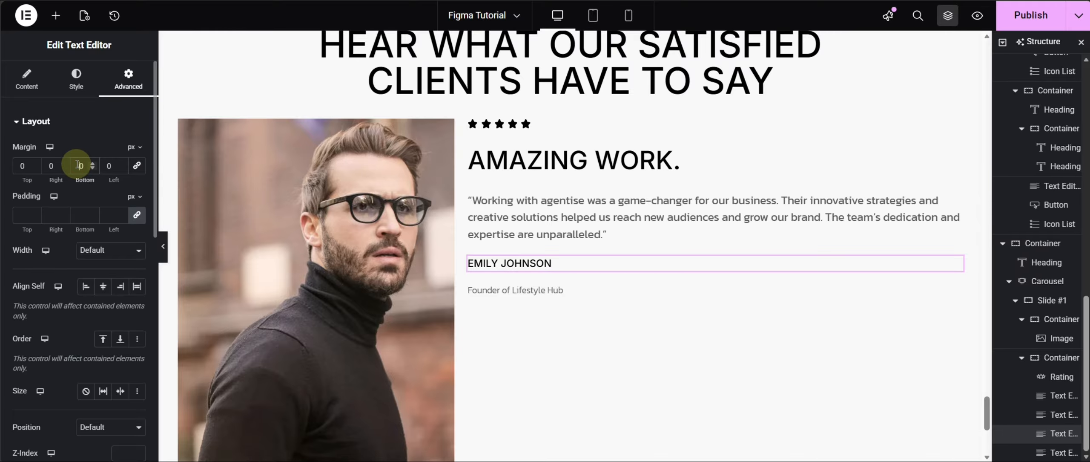
{"action": "type", "text": "-2"}
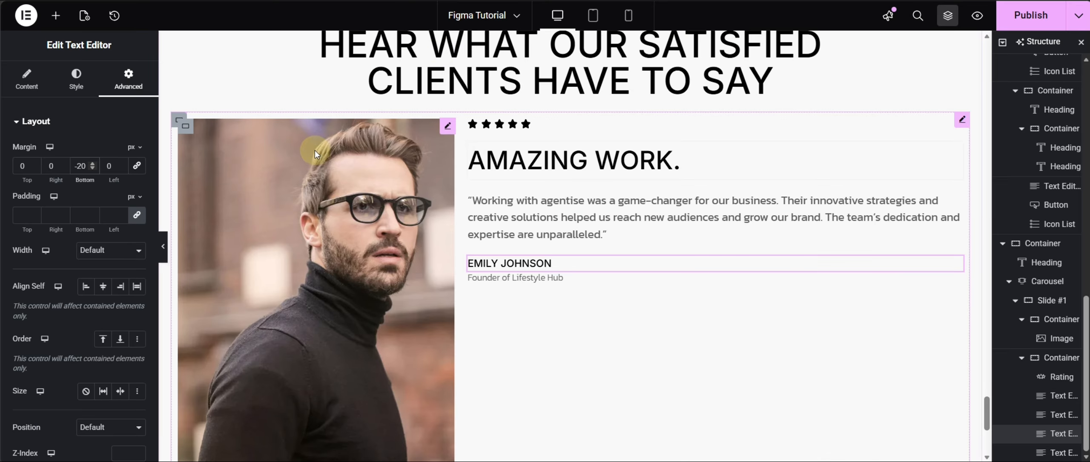
Center-align the items of the testimonial slide's container and set its column and row gaps to 90 px.
{"action": "left_click", "coordinate": [182, 126]}
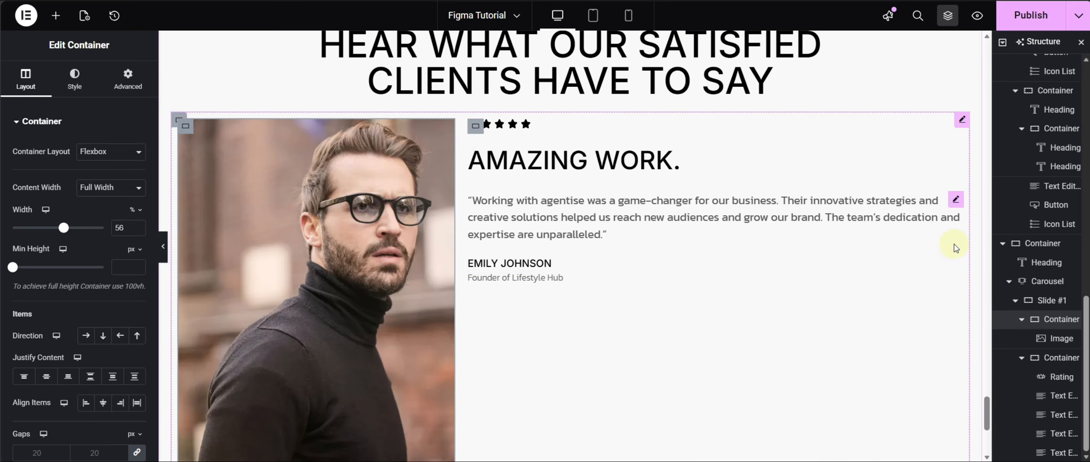
{"action": "left_click", "coordinate": [1042, 299]}
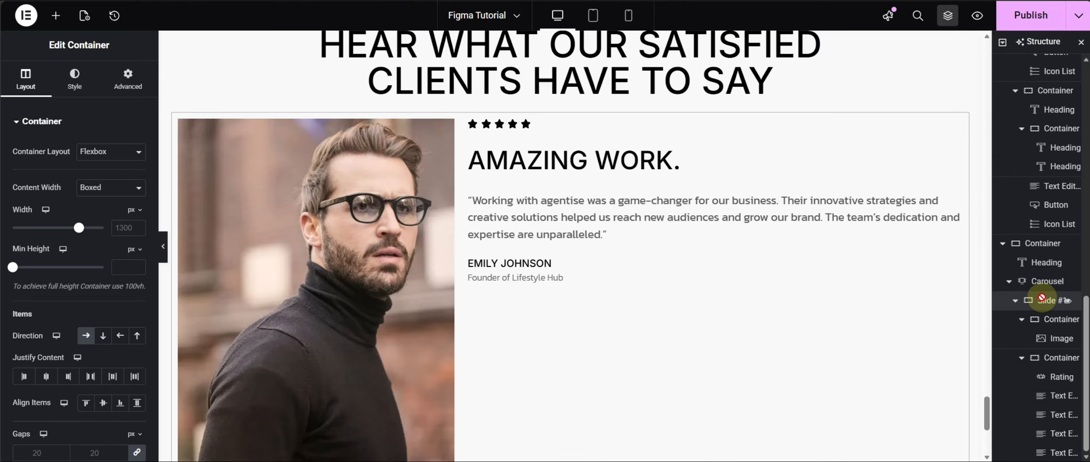
{"action": "left_click", "coordinate": [104, 402]}
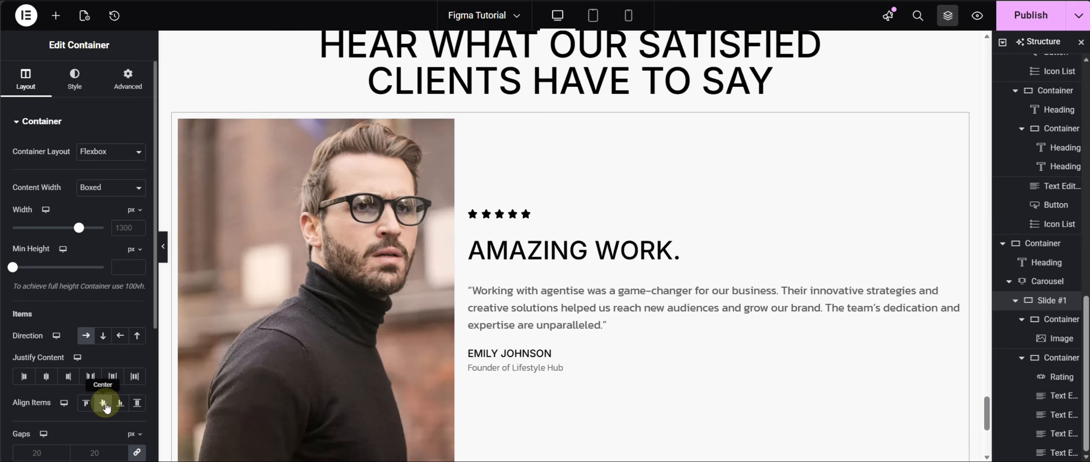
{"action": "scroll", "coordinate": [93, 354], "scroll_direction": "down", "scroll_amount": 3}
{"action": "left_click", "coordinate": [91, 332]}
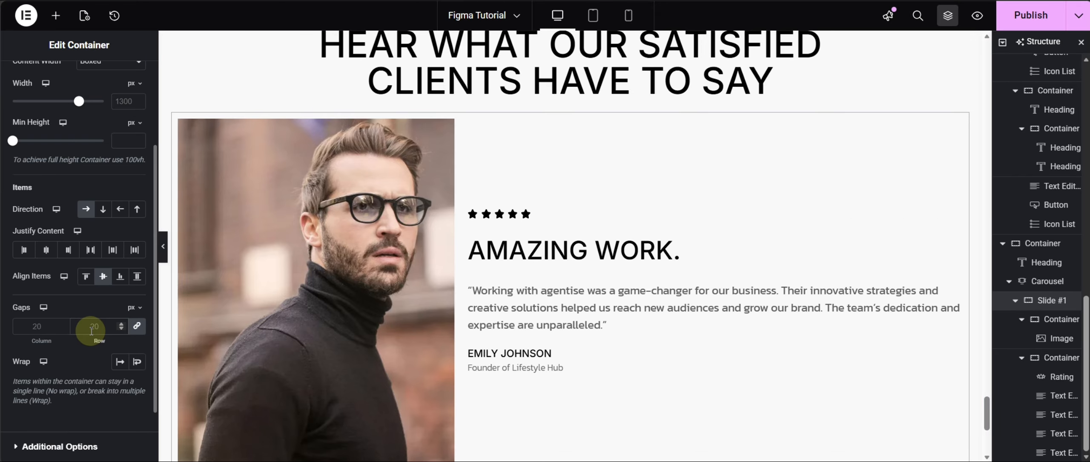
{"action": "type", "text": "90"}
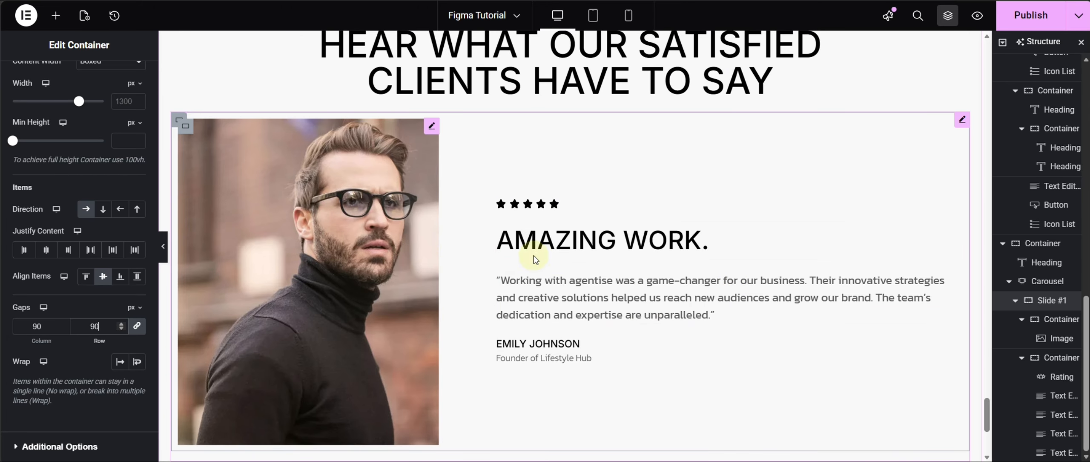
Duplicate the testimonial slide twice in the carousel to make three slides.
{"action": "left_click", "coordinate": [1040, 282]}
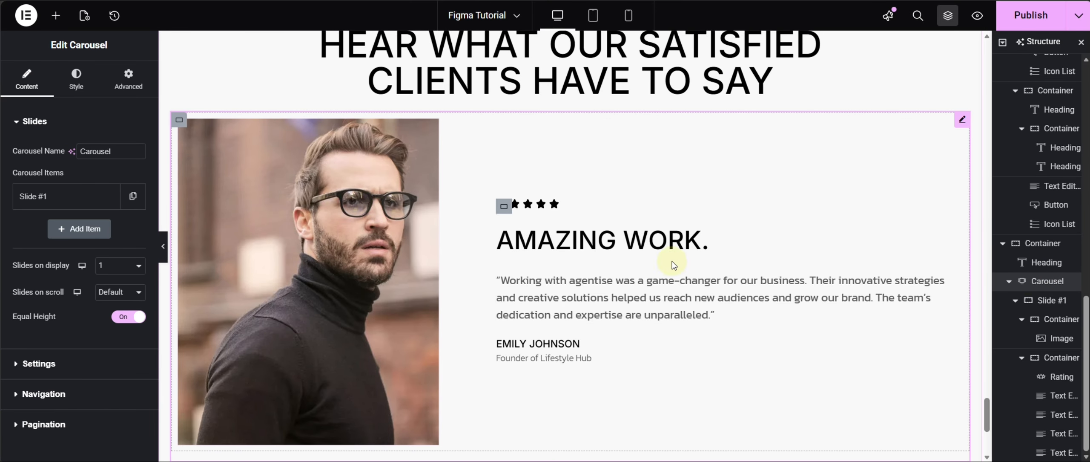
{"action": "left_click", "coordinate": [132, 196]}
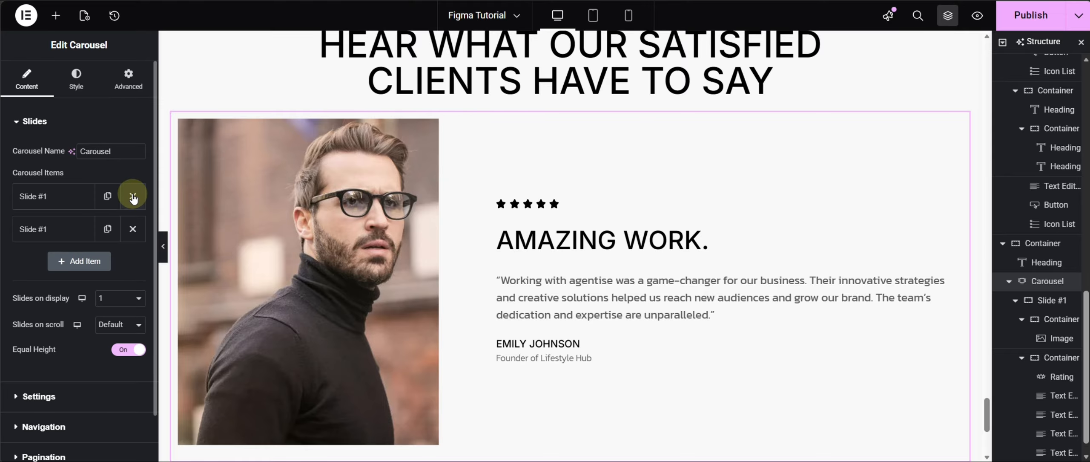
{"action": "left_click", "coordinate": [107, 230]}
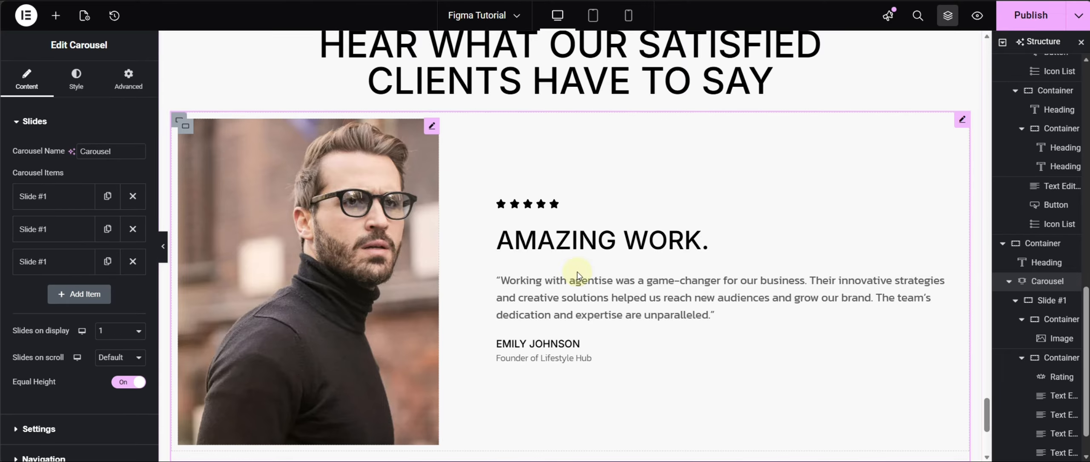
Replace the carousel's previous arrow icon with asset31.svg from the media library.
{"action": "scroll", "coordinate": [755, 274], "scroll_direction": "down", "scroll_amount": 5}
{"action": "scroll", "coordinate": [754, 273], "scroll_direction": "up", "scroll_amount": 3}
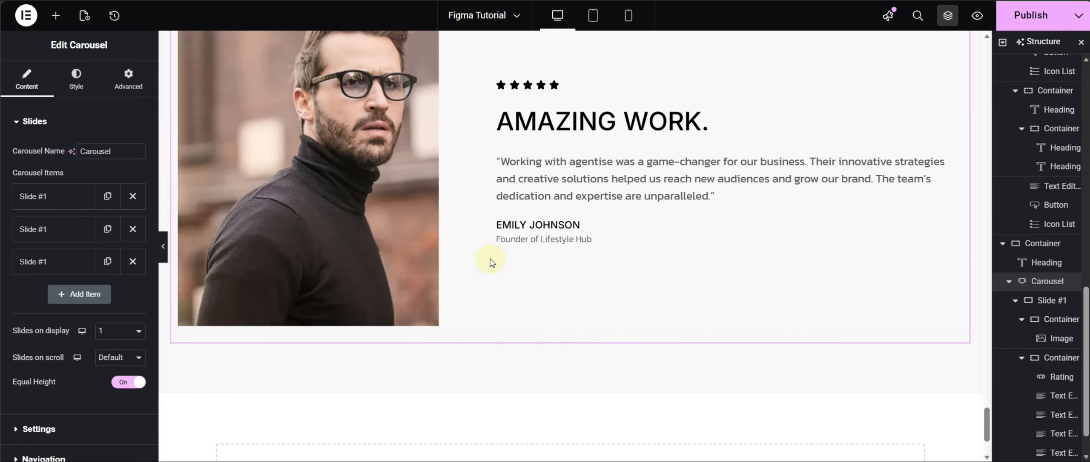
{"action": "left_click", "coordinate": [383, 0]}
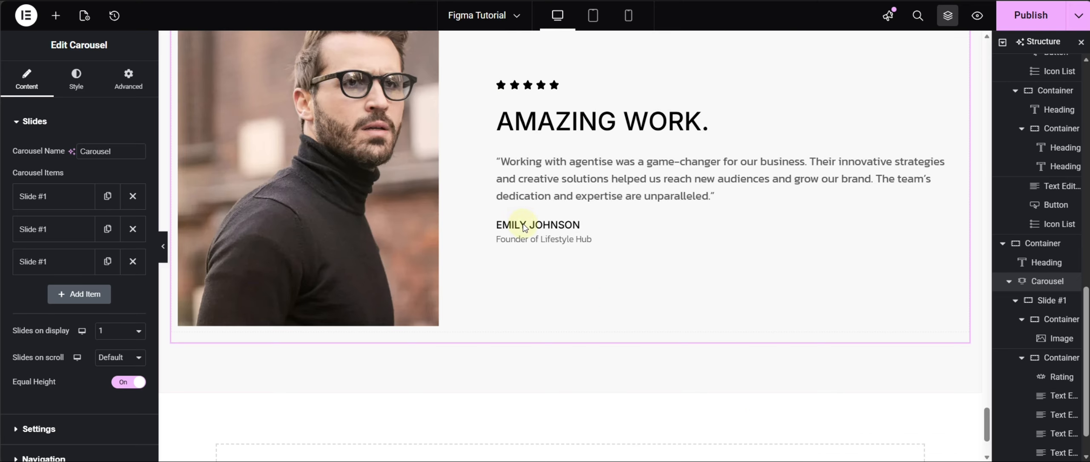
{"action": "scroll", "coordinate": [51, 285], "scroll_direction": "down", "scroll_amount": 3}
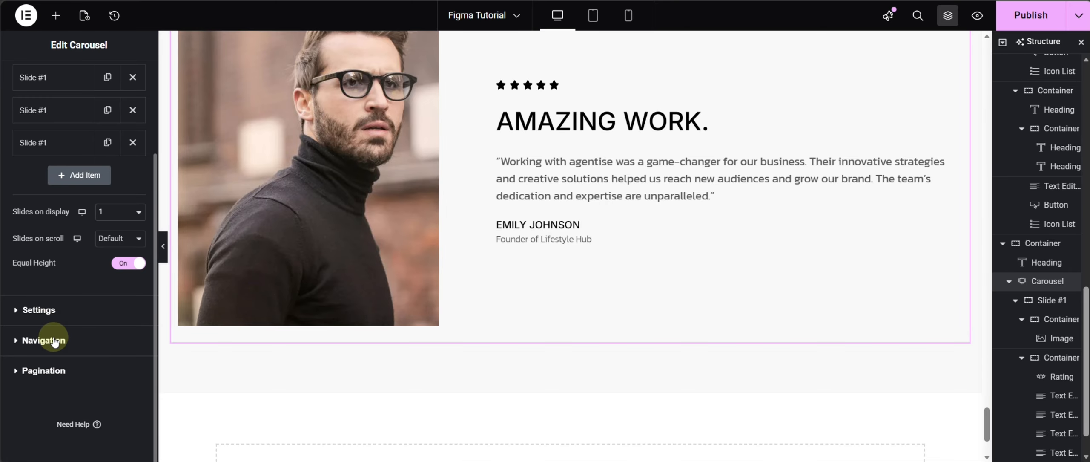
{"action": "scroll", "coordinate": [37, 139], "scroll_direction": "up", "scroll_amount": 3}
{"action": "scroll", "coordinate": [37, 298], "scroll_direction": "down", "scroll_amount": 3}
{"action": "left_click", "coordinate": [49, 339]}
{"action": "scroll", "coordinate": [69, 268], "scroll_direction": "down", "scroll_amount": 5}
{"action": "scroll", "coordinate": [80, 212], "scroll_direction": "up", "scroll_amount": 3}
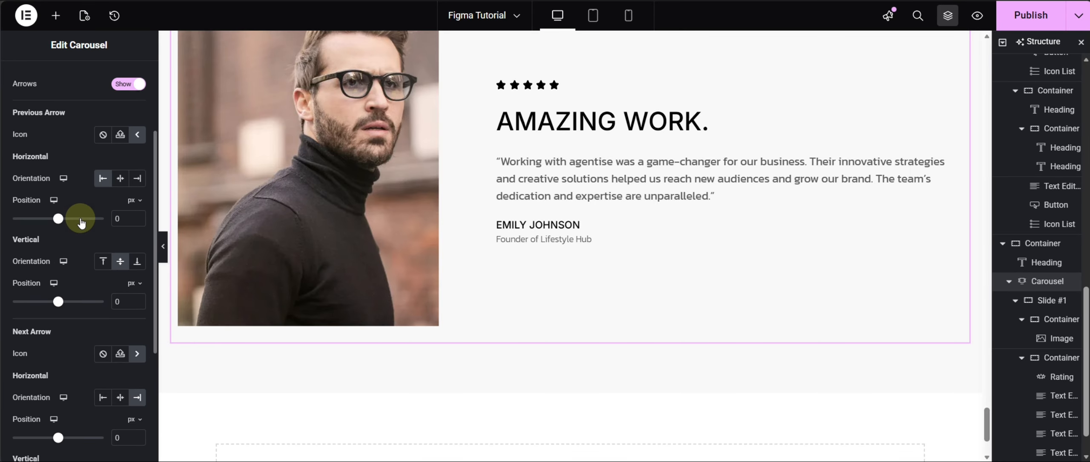
{"action": "left_click", "coordinate": [121, 136]}
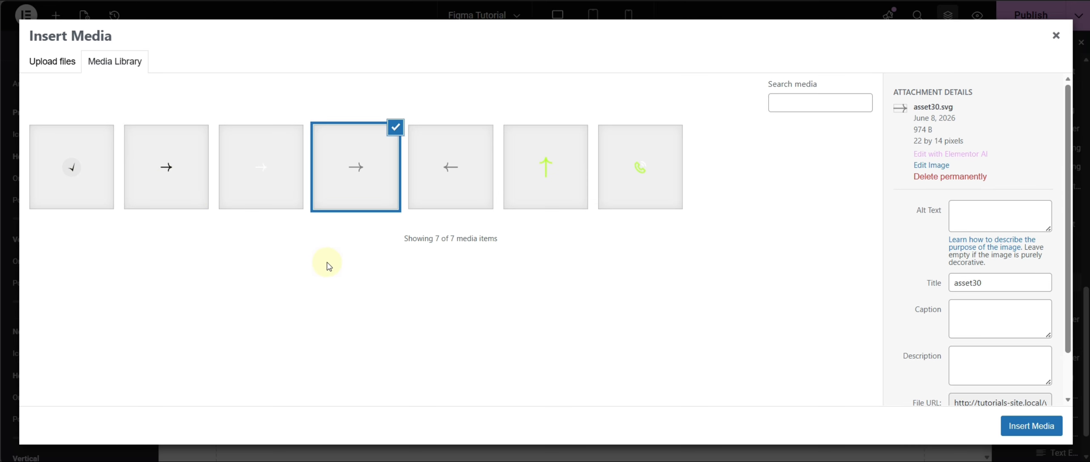
{"action": "left_click", "coordinate": [458, 186]}
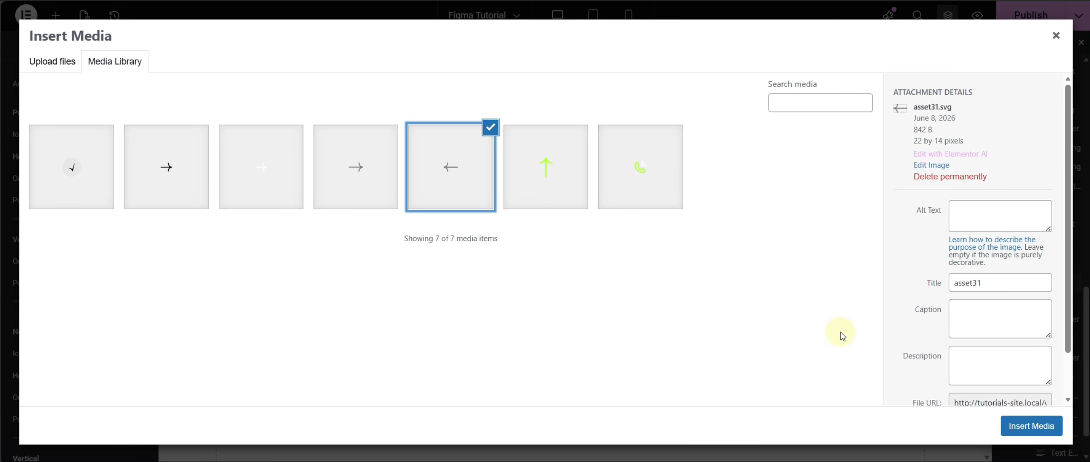
{"action": "left_click", "coordinate": [1009, 426]}
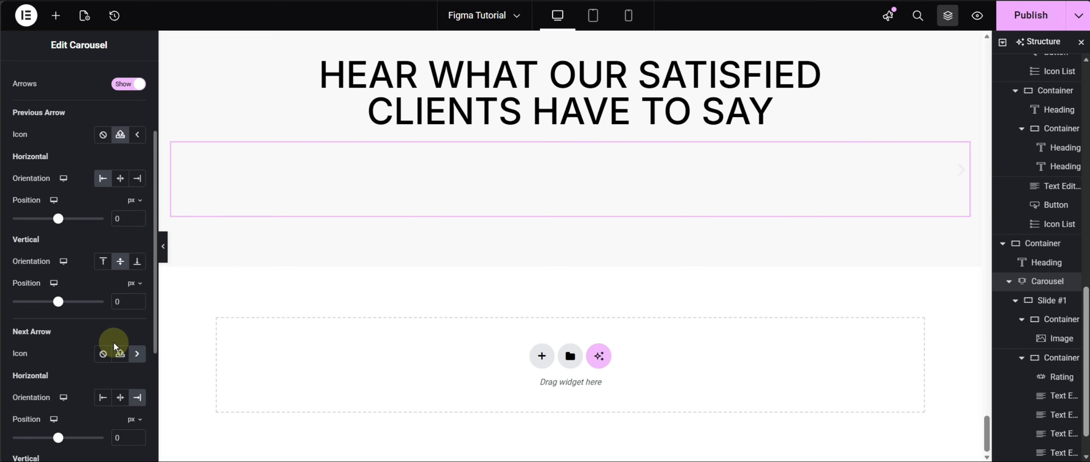
Replace the carousel's next arrow icon with asset30.svg from the media library.
{"action": "left_click", "coordinate": [119, 354]}
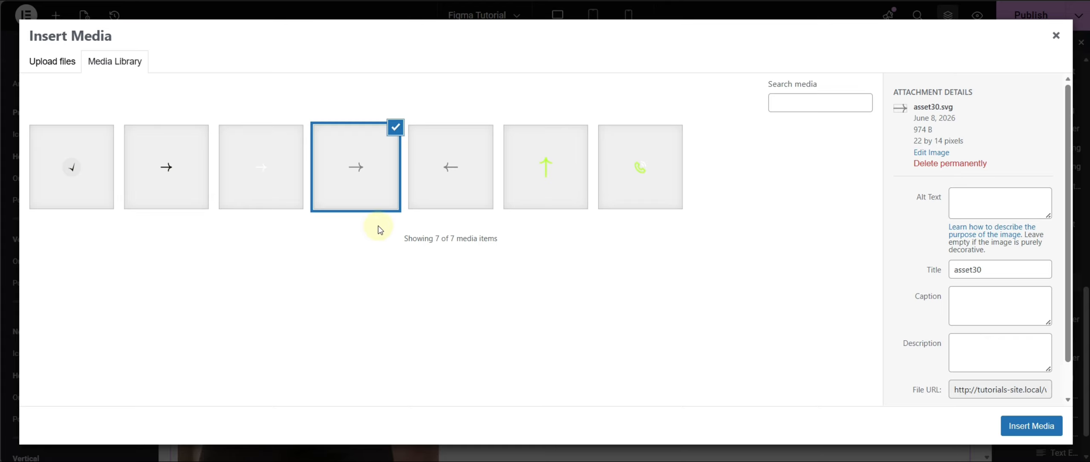
{"action": "left_click", "coordinate": [362, 185]}
{"action": "left_click", "coordinate": [386, 176]}
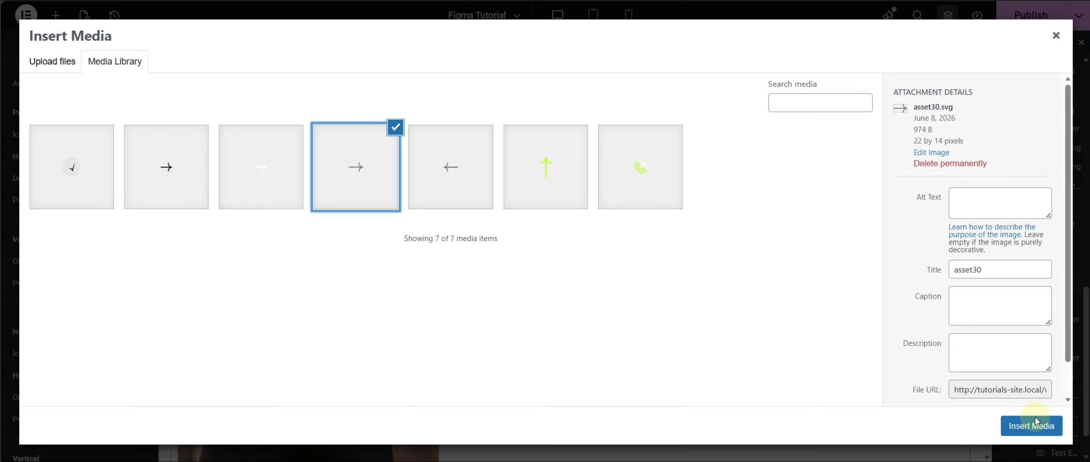
{"action": "left_click", "coordinate": [1025, 427]}
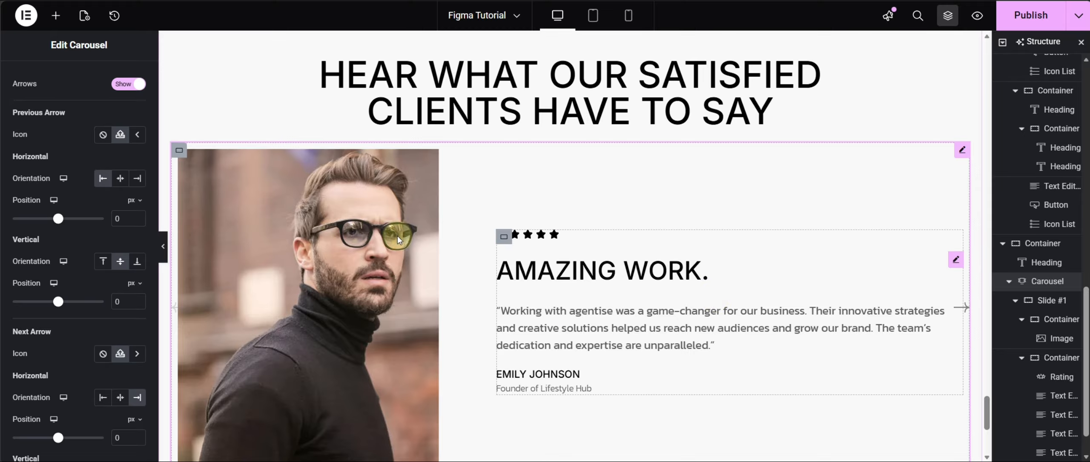
Set the previous arrow's vertical orientation to the bottom and the next arrow's horizontal orientation to Start.
{"action": "scroll", "coordinate": [783, 272], "scroll_direction": "down", "scroll_amount": 3}
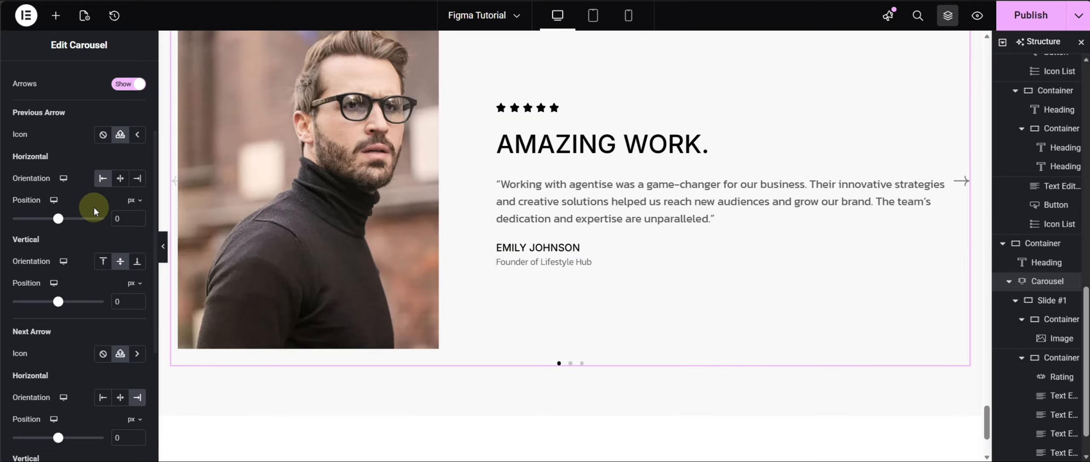
{"action": "left_click", "coordinate": [137, 268]}
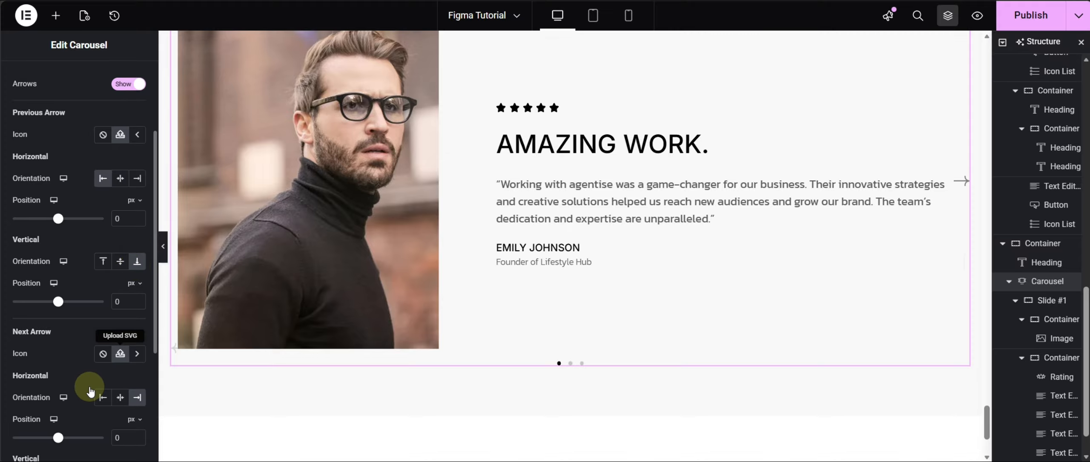
{"action": "left_click", "coordinate": [104, 400]}
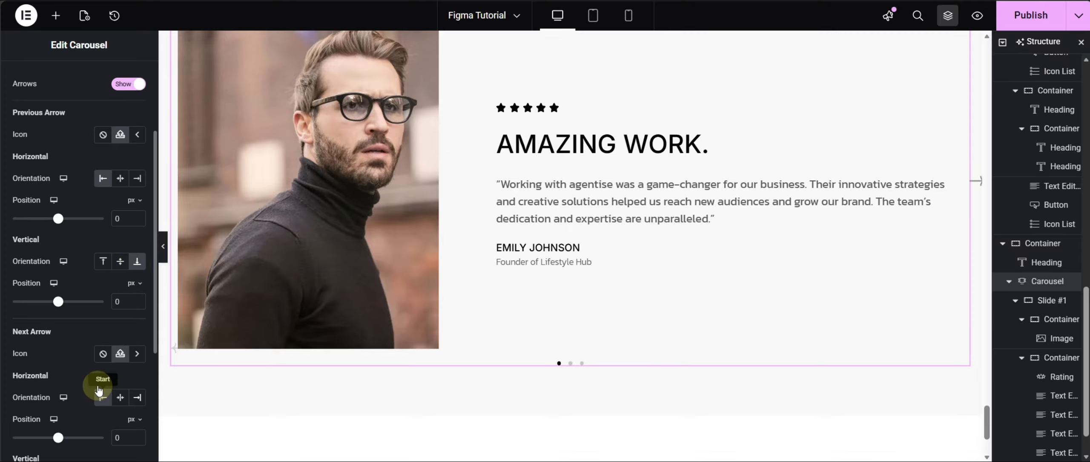
Set the next arrow's vertical orientation to the bottom and the previous arrow's horizontal position to 41%.
{"action": "scroll", "coordinate": [89, 362], "scroll_direction": "down", "scroll_amount": 3}
{"action": "left_click", "coordinate": [137, 358]}
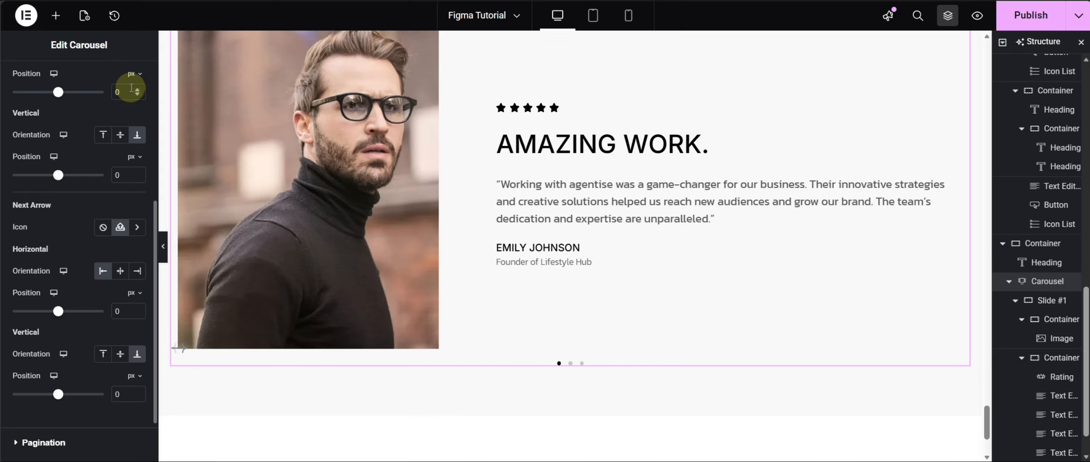
{"action": "left_click", "coordinate": [134, 73]}
{"action": "left_click", "coordinate": [134, 81]}
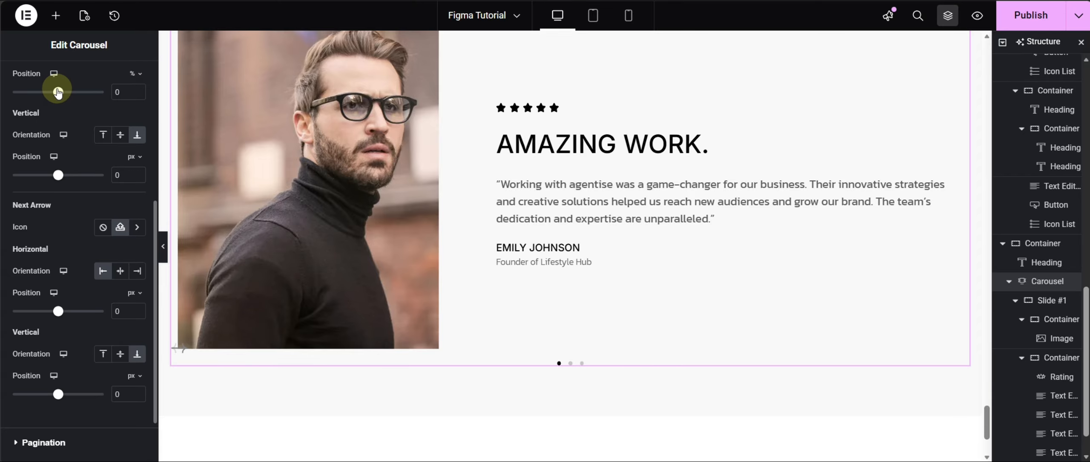
{"action": "left_click_drag", "start_coordinate": [58, 92], "coordinate": [69, 97]}
{"action": "left_click", "coordinate": [125, 93]}
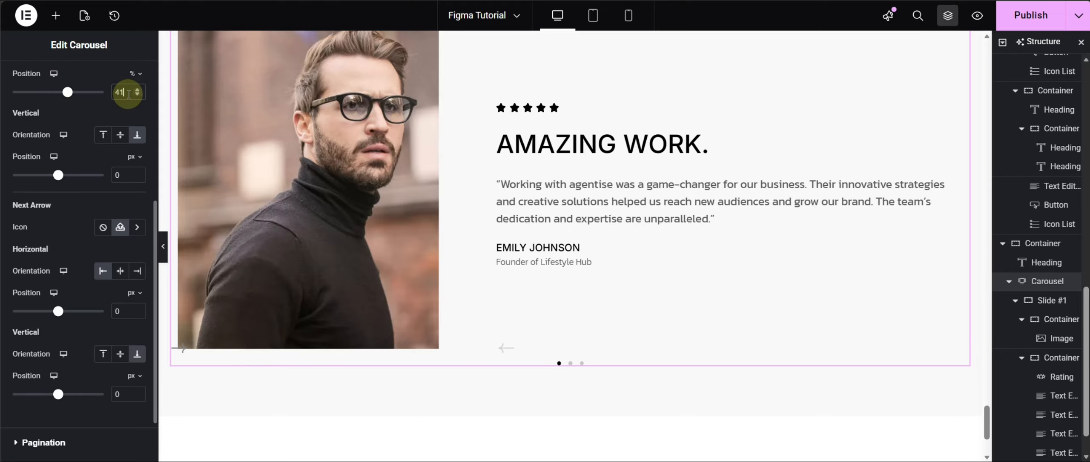
Set the next arrow's horizontal position to -47%.
{"action": "left_click", "coordinate": [130, 297]}
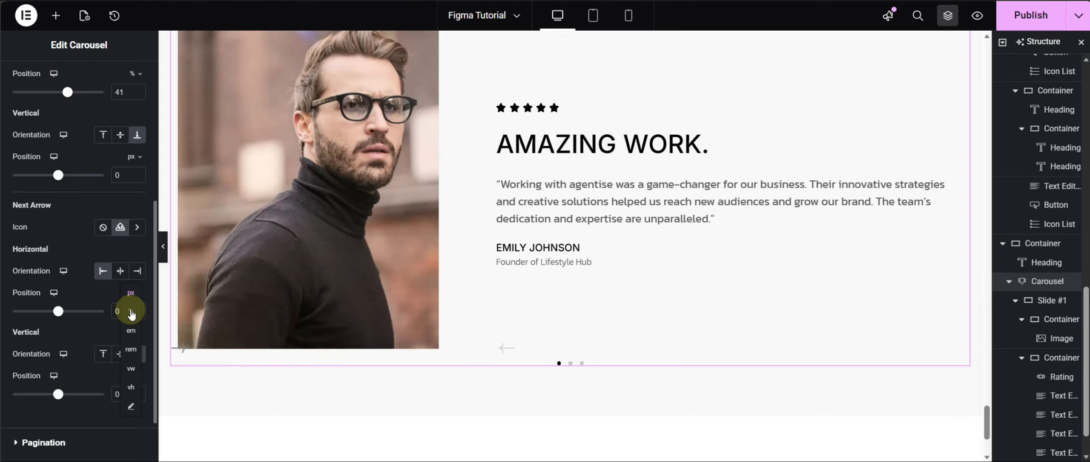
{"action": "left_click", "coordinate": [128, 313]}
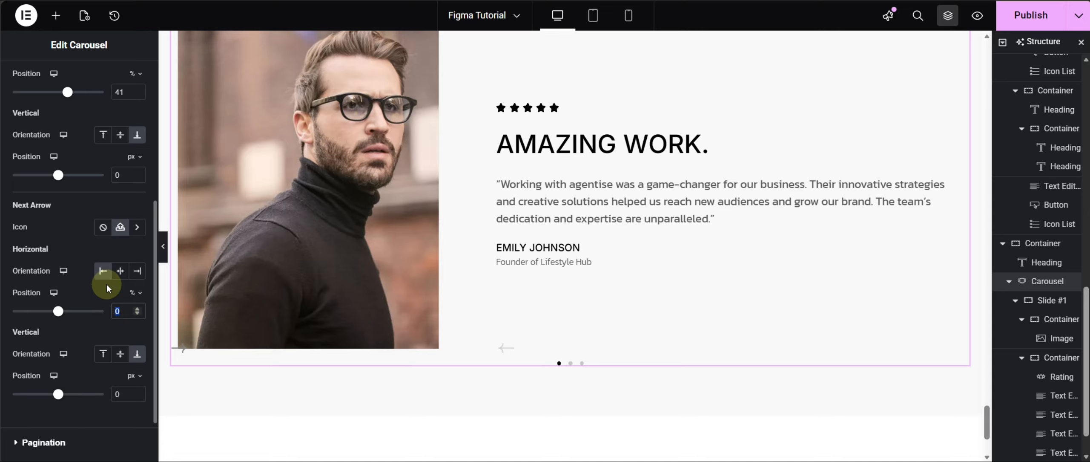
{"action": "type", "text": "-47"}
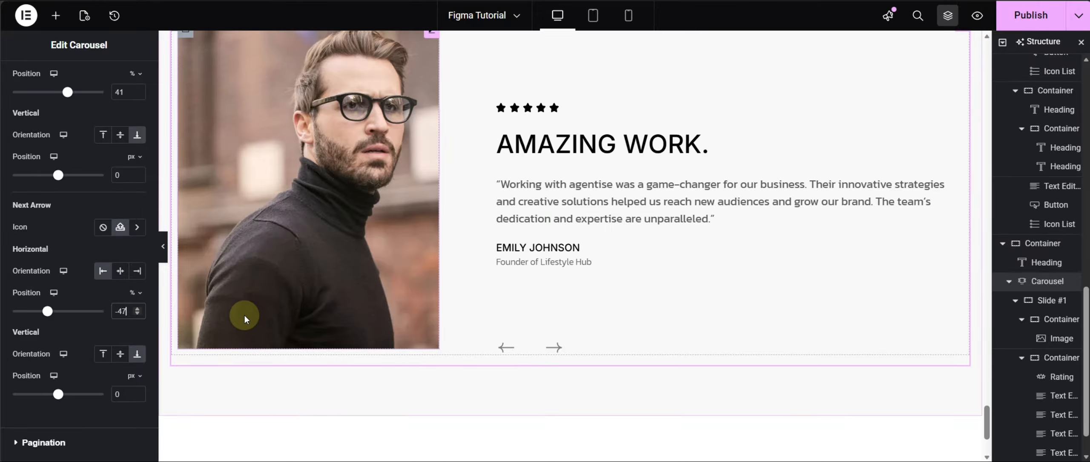
Set the carousel's pagination to None.
{"action": "scroll", "coordinate": [93, 166], "scroll_direction": "down", "scroll_amount": 2}
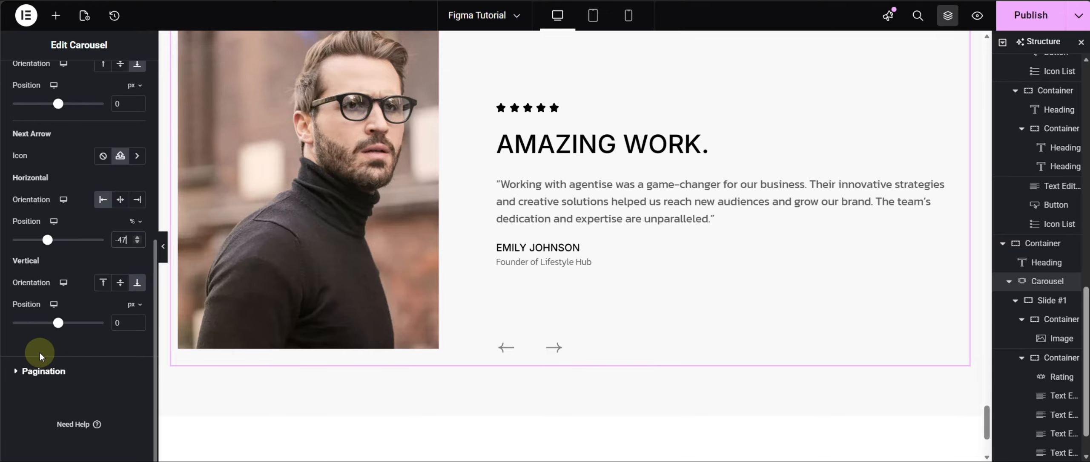
{"action": "left_click", "coordinate": [46, 371]}
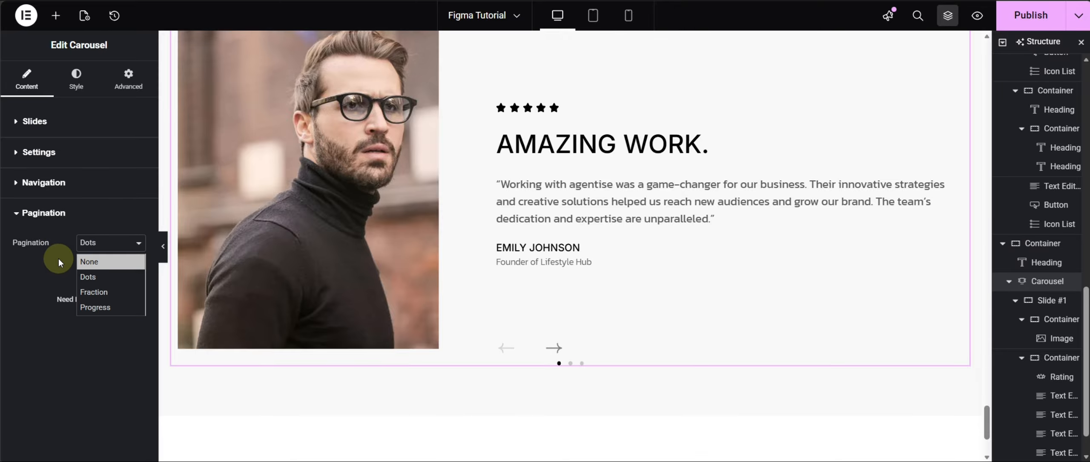
{"action": "left_click", "coordinate": [92, 262]}
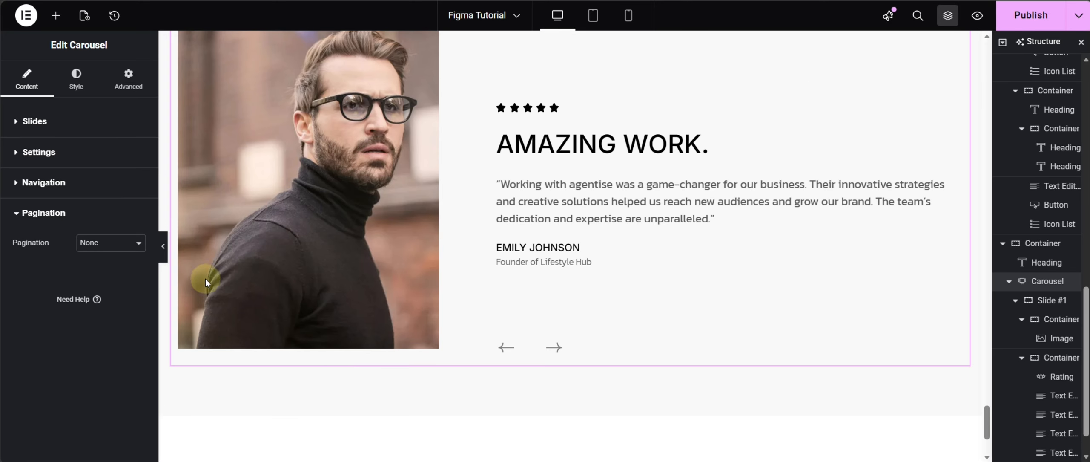
Give the carousel's navigation arrows a classic white background in their normal state.
{"action": "left_click", "coordinate": [75, 87]}
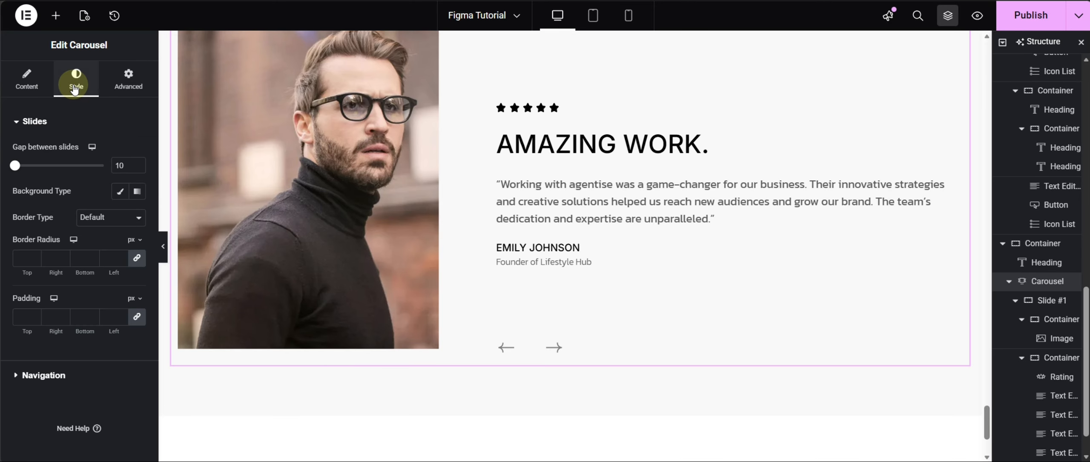
{"action": "left_click", "coordinate": [47, 375]}
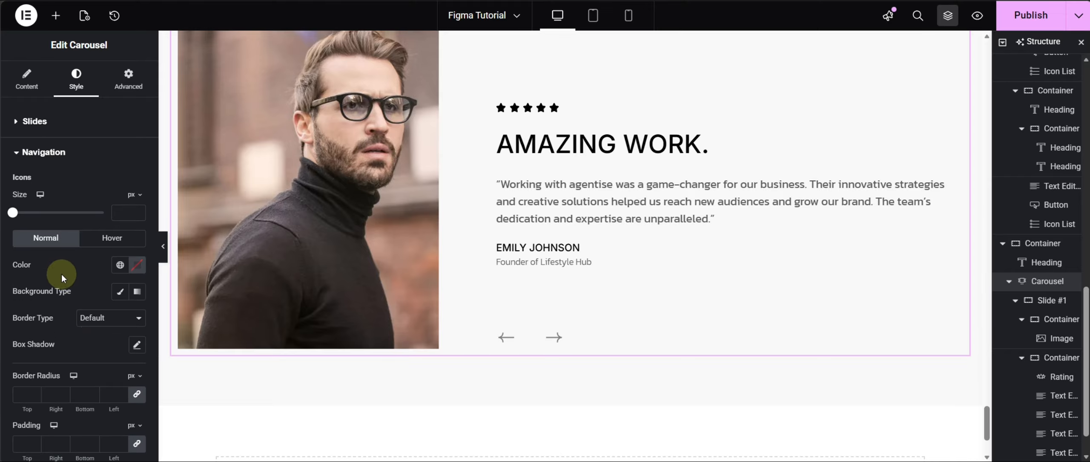
{"action": "scroll", "coordinate": [87, 262], "scroll_direction": "down", "scroll_amount": 3}
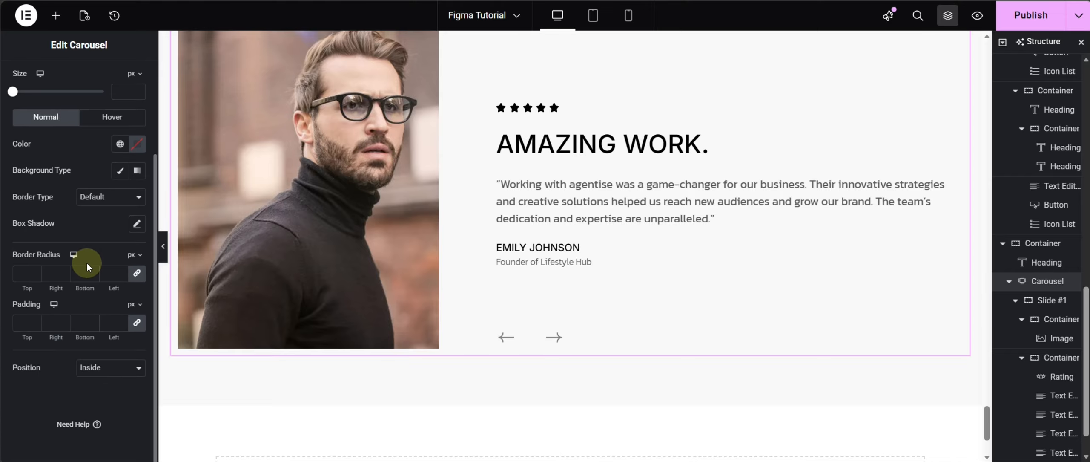
{"action": "left_click", "coordinate": [121, 171]}
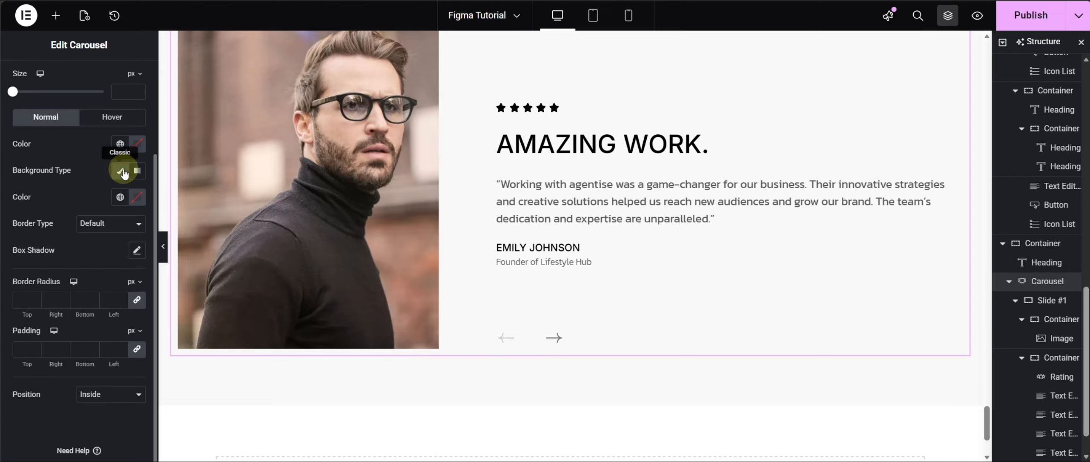
{"action": "left_click", "coordinate": [135, 199]}
{"action": "left_click_drag", "start_coordinate": [81, 276], "coordinate": [63, 248]}
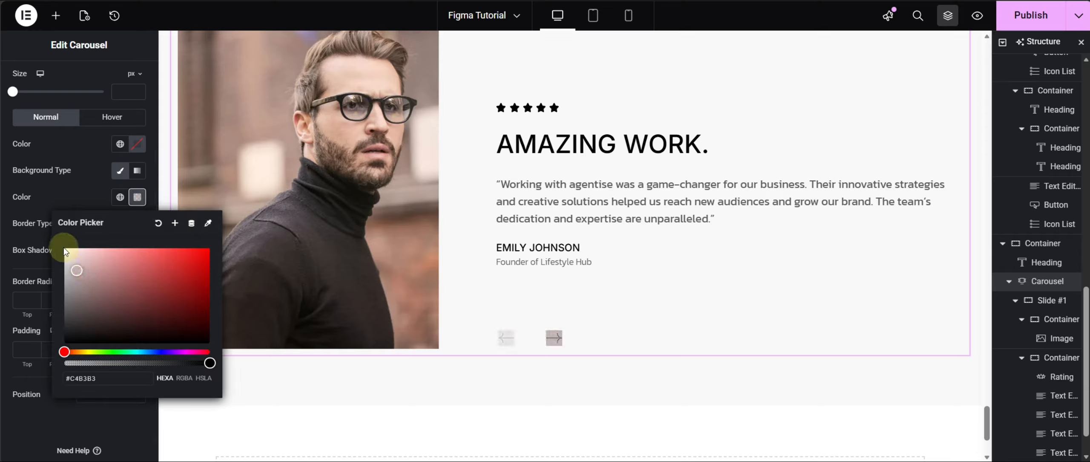
{"action": "left_click", "coordinate": [46, 186]}
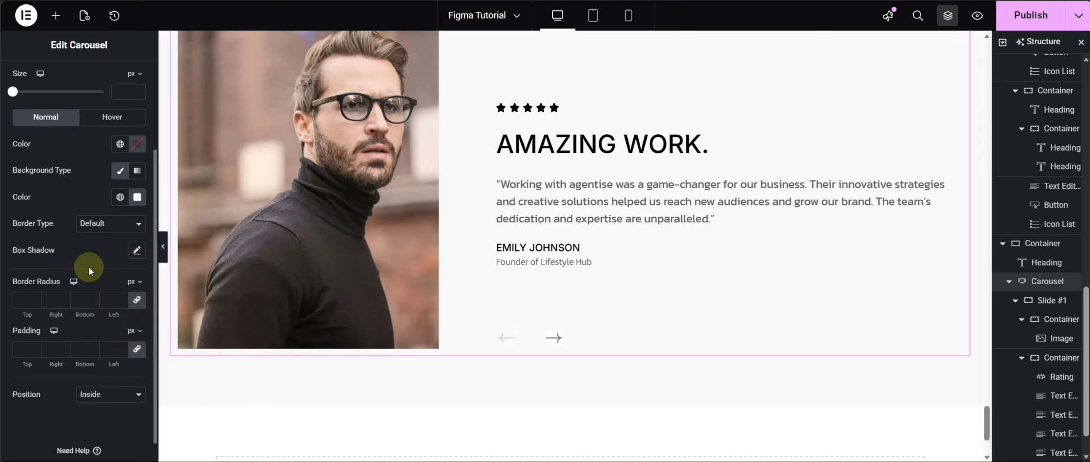
Set the navigation arrows' border radius to 50 px, padding to 15 px and icon size to 24 px.
{"action": "left_click", "coordinate": [114, 300]}
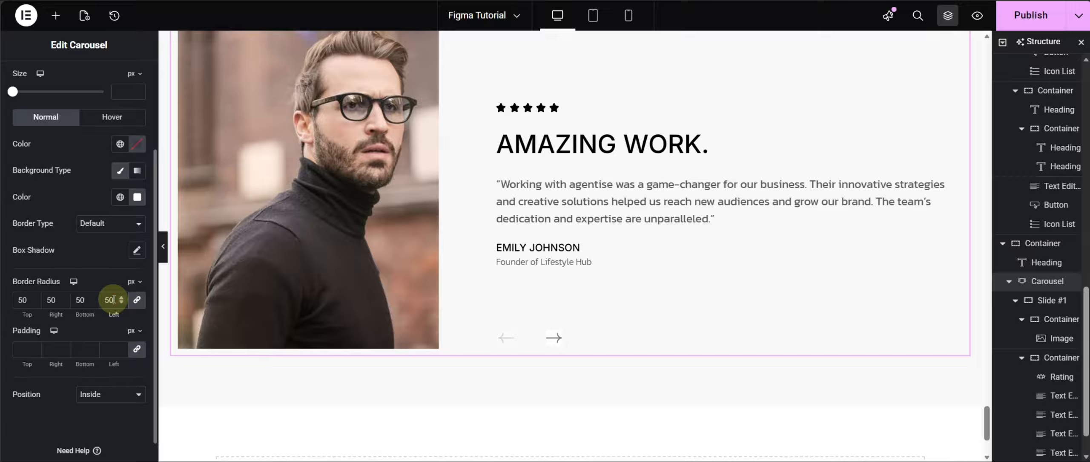
{"action": "left_click", "coordinate": [78, 354]}
{"action": "type", "text": "15"}
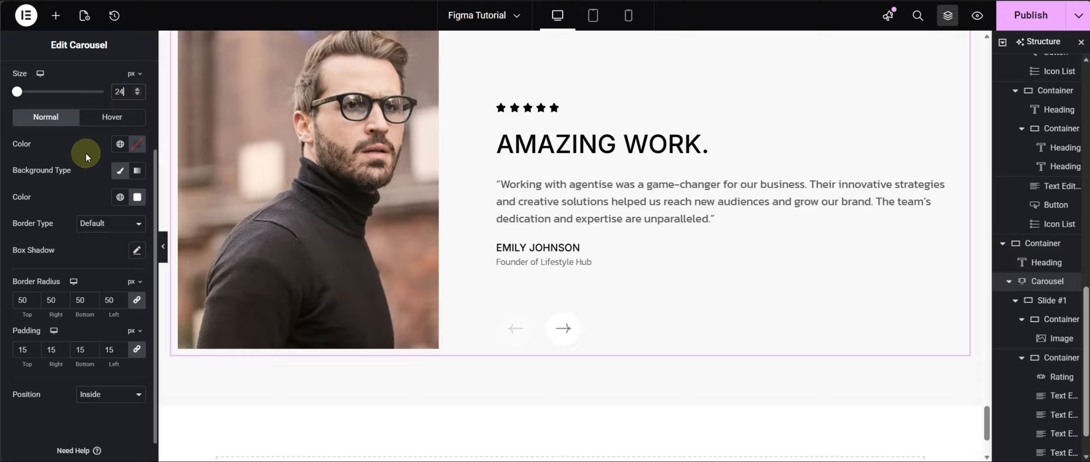
{"action": "left_click", "coordinate": [567, 330]}
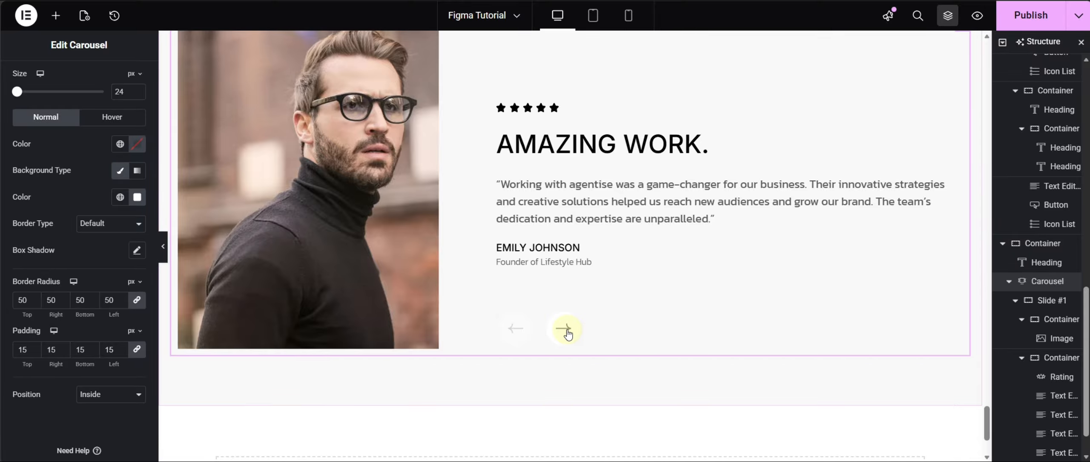
Give the navigation arrows a classic background in color #F0F0F0 for their hover state.
{"action": "left_click", "coordinate": [110, 115]}
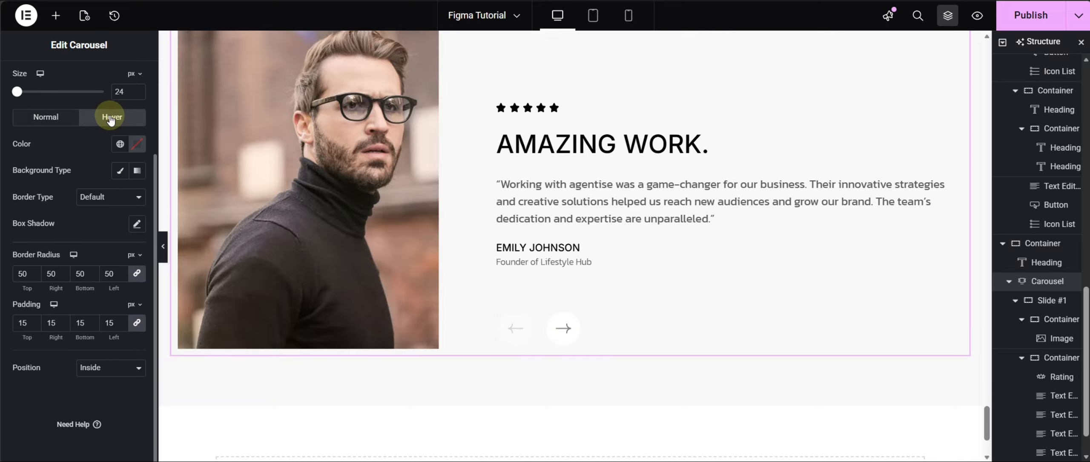
{"action": "left_click", "coordinate": [114, 172]}
{"action": "left_click", "coordinate": [137, 197]}
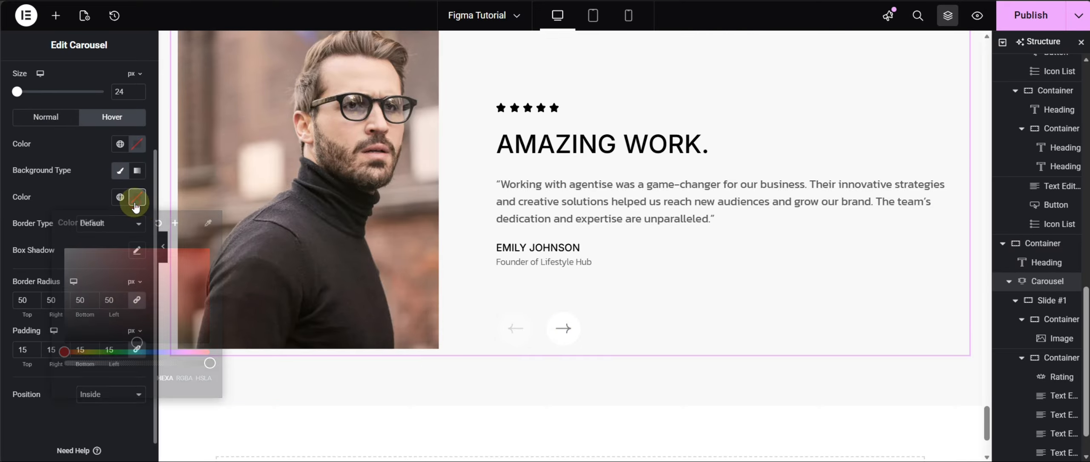
{"action": "left_click_drag", "start_coordinate": [74, 273], "coordinate": [58, 254]}
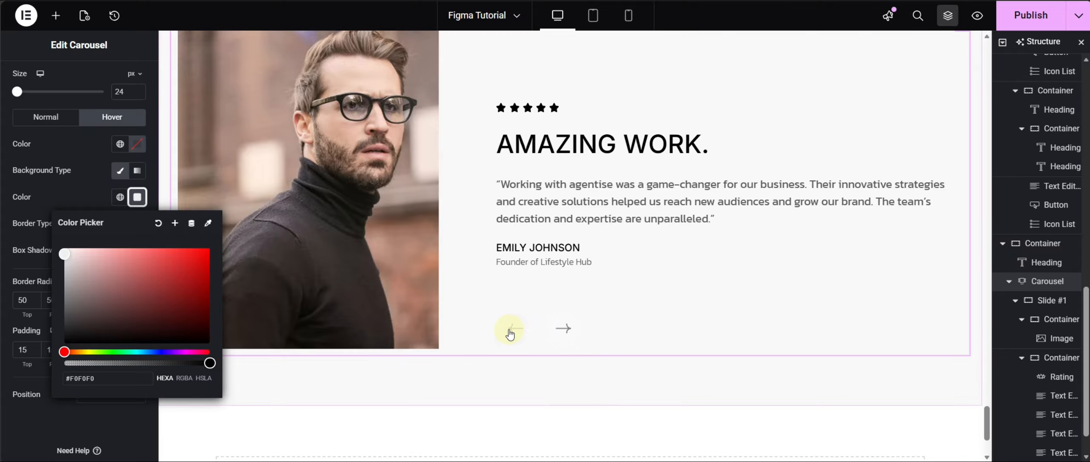
{"action": "left_click", "coordinate": [76, 149]}
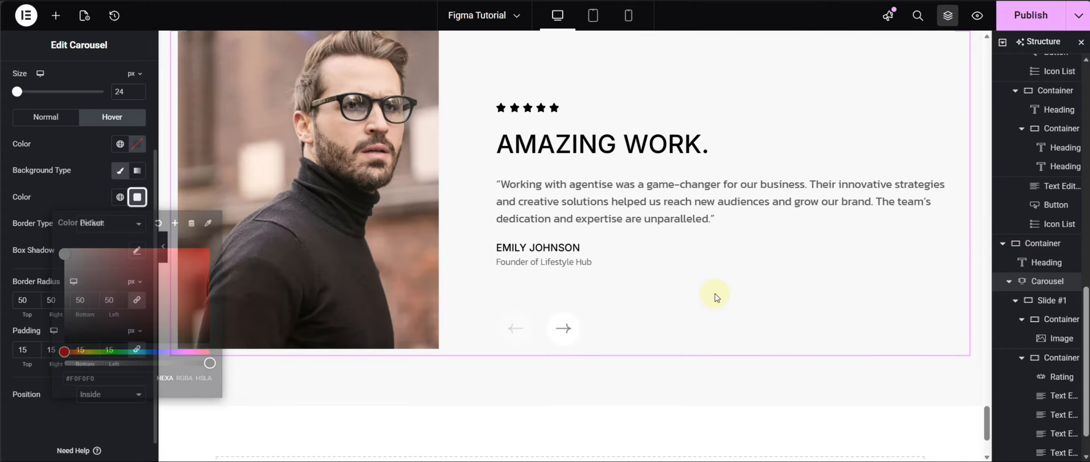
Page through the testimonial slides with both arrows to check their hover style and navigation.
{"action": "scroll", "coordinate": [715, 293], "scroll_direction": "up", "scroll_amount": 3}
{"action": "scroll", "coordinate": [695, 301], "scroll_direction": "down", "scroll_amount": 3}
{"action": "left_click", "coordinate": [565, 330]}
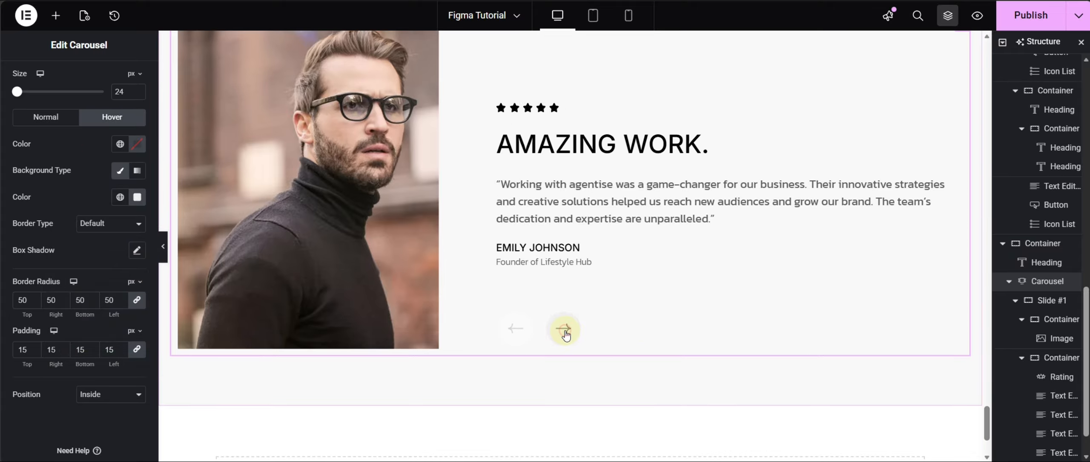
{"action": "left_click", "coordinate": [517, 328]}
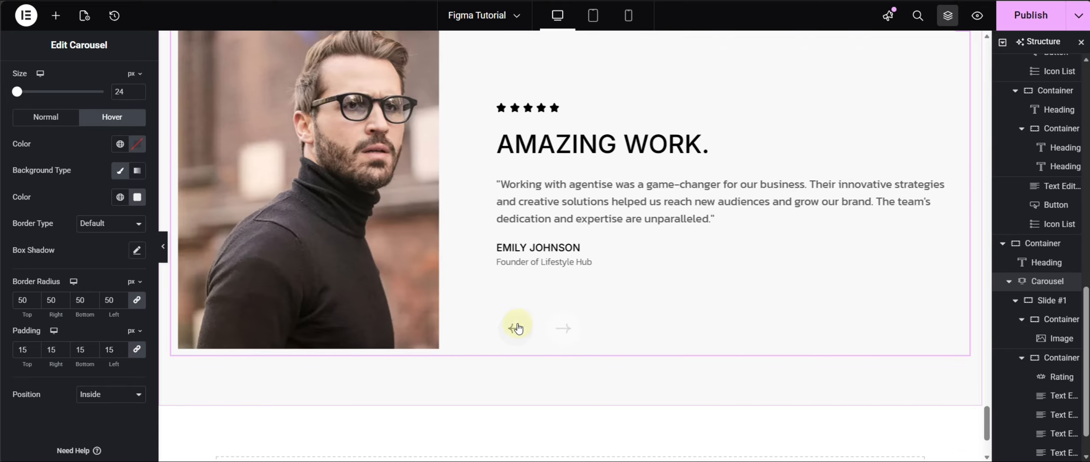
{"action": "left_click", "coordinate": [517, 328]}
{"action": "left_click", "coordinate": [517, 328]}
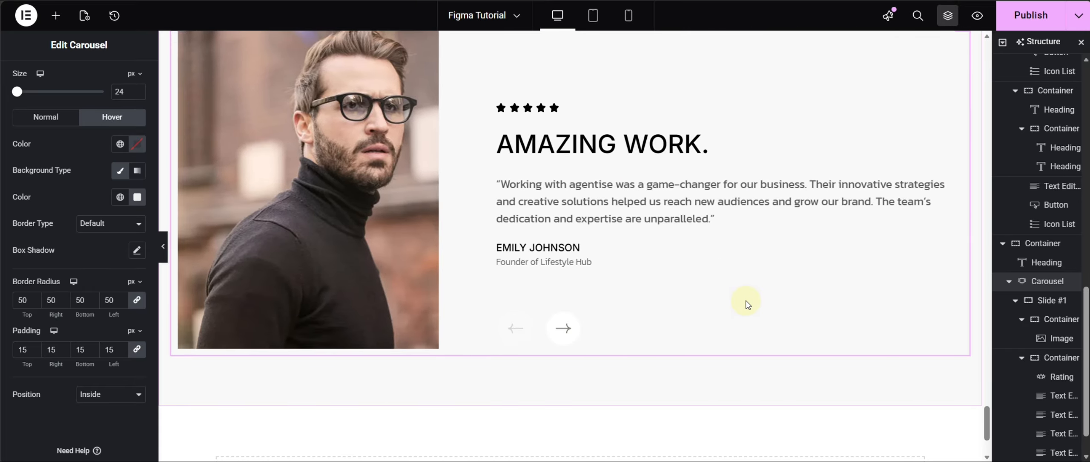
Set the column and row gaps of the testimonial section's outer container to 60 px.
{"action": "scroll", "coordinate": [747, 304], "scroll_direction": "up", "scroll_amount": 3}
{"action": "scroll", "coordinate": [710, 299], "scroll_direction": "up", "scroll_amount": 3}
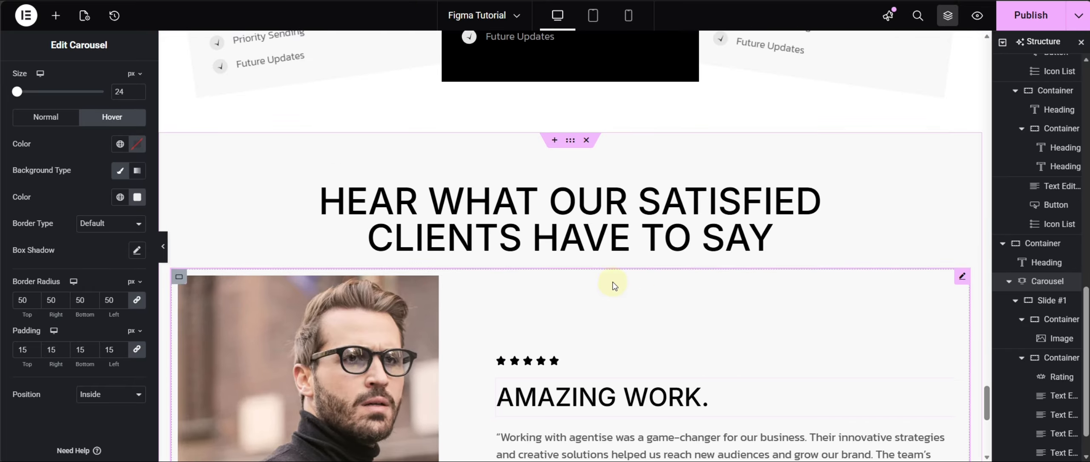
{"action": "left_click", "coordinate": [573, 143]}
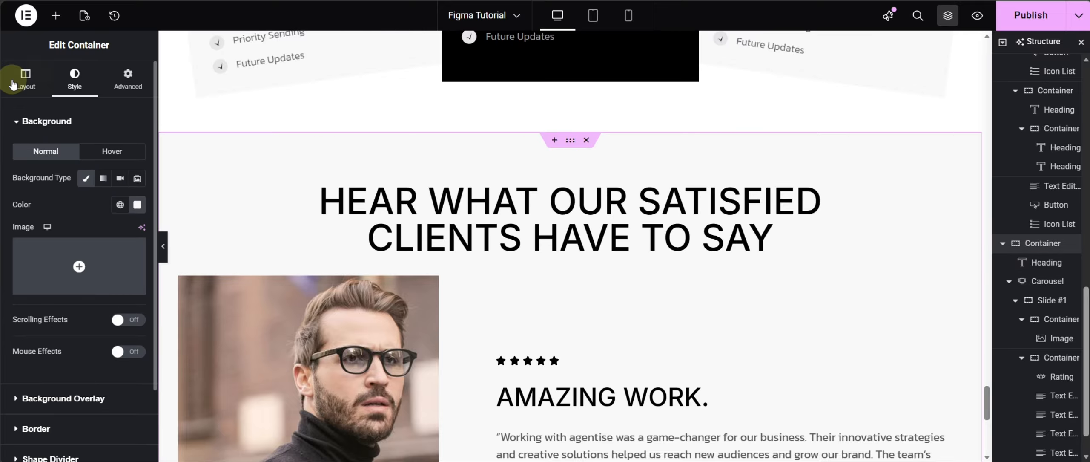
{"action": "left_click", "coordinate": [26, 81]}
{"action": "scroll", "coordinate": [65, 337], "scroll_direction": "down", "scroll_amount": 5}
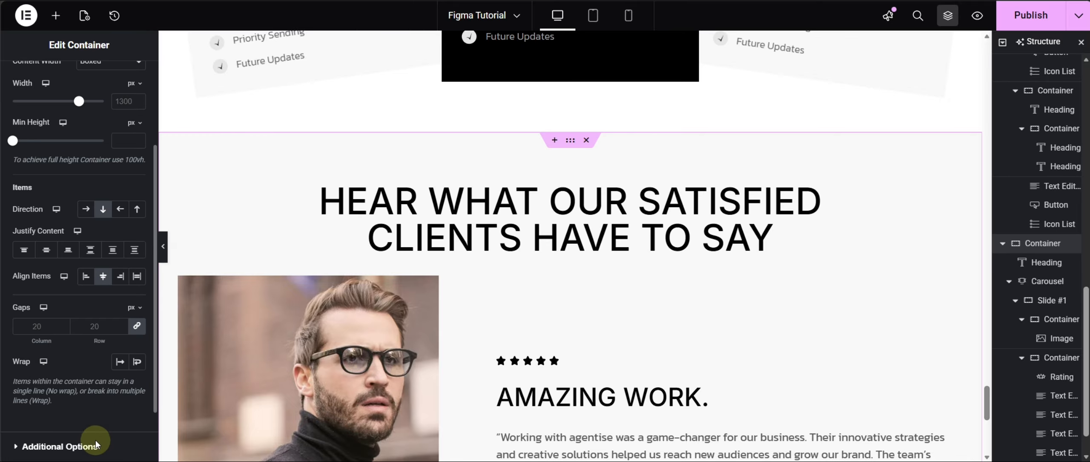
{"action": "left_click", "coordinate": [95, 252]}
{"action": "type", "text": "40"}
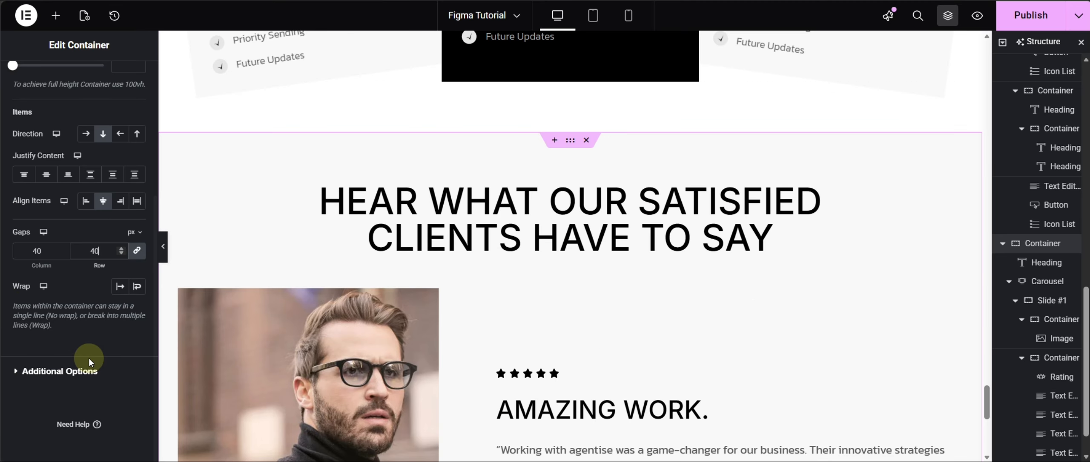
{"action": "double_click", "coordinate": [79, 250]}
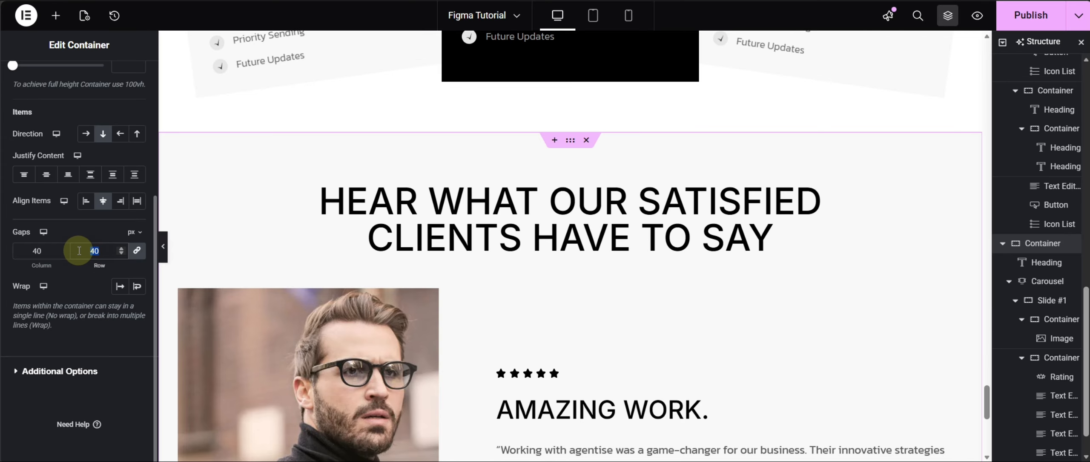
{"action": "type", "text": "60"}
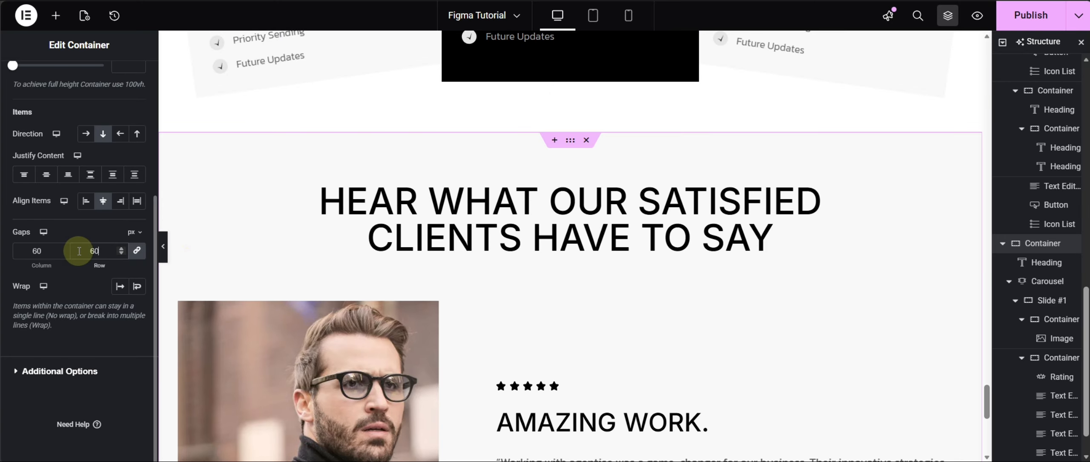
Preview the testimonial section, page forward and back with its arrows, and switch to Figma to compare the design.
{"action": "left_click", "coordinate": [164, 246]}
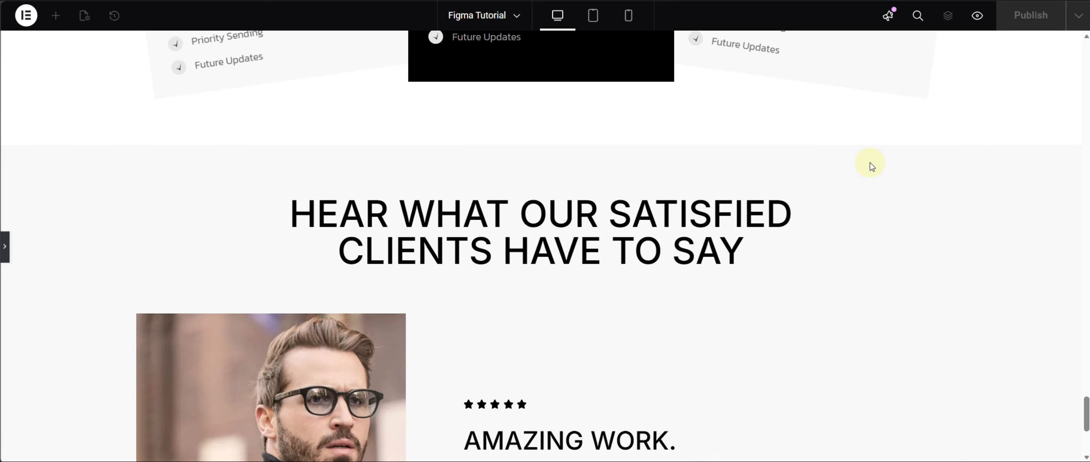
{"action": "scroll", "coordinate": [871, 162], "scroll_direction": "down", "scroll_amount": 5}
{"action": "left_click", "coordinate": [533, 386]}
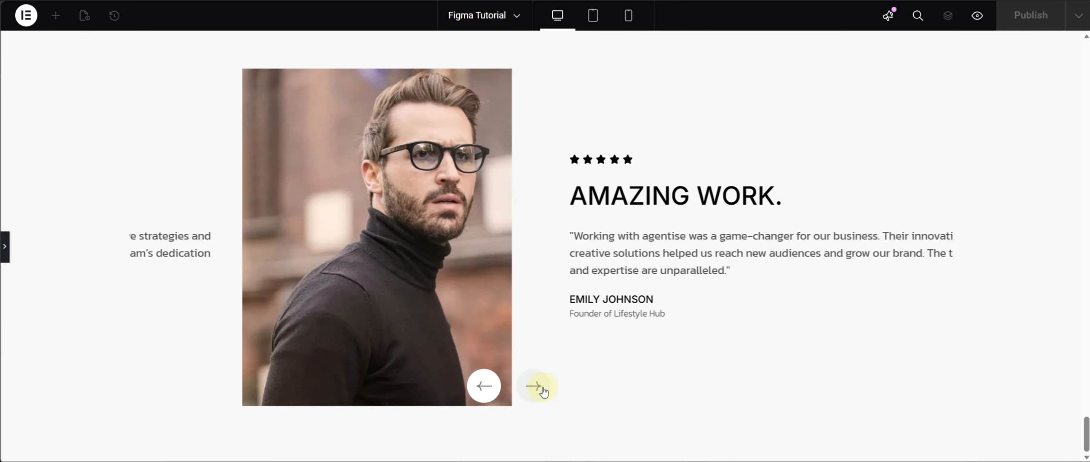
{"action": "left_click", "coordinate": [483, 387]}
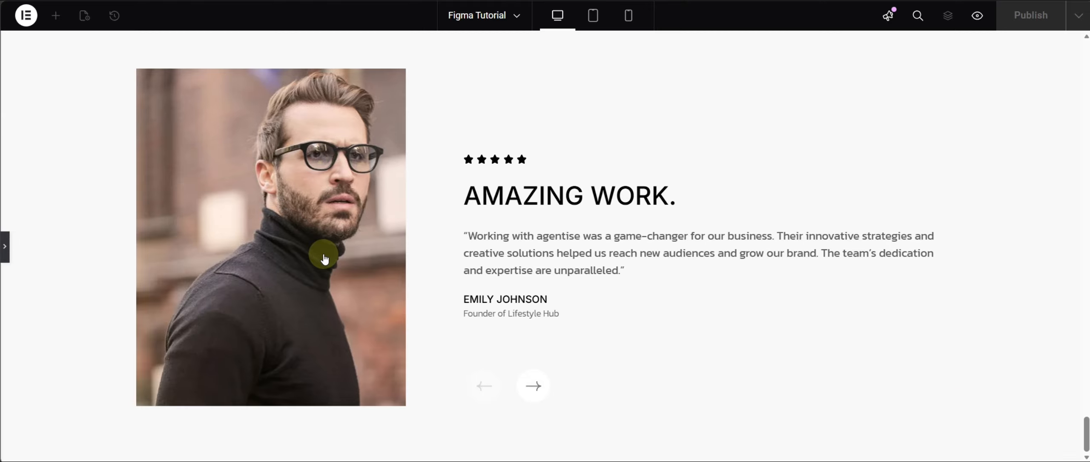
{"action": "key", "text": "ctrl+p"}
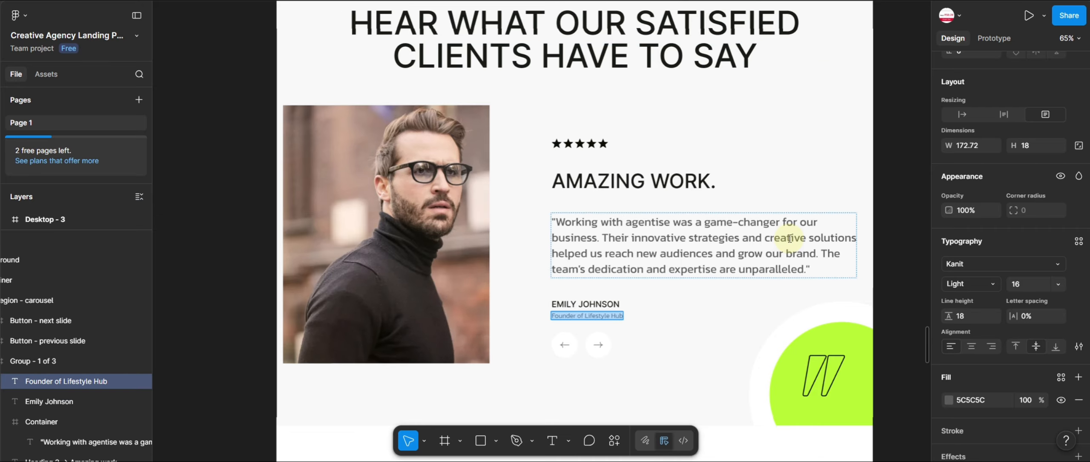
Add an image below the testimonial carousel in the section's outer container, using the quotation-mark graphic asset10.png from the media library.
{"action": "scroll", "coordinate": [714, 170], "scroll_direction": "down", "scroll_amount": 1}
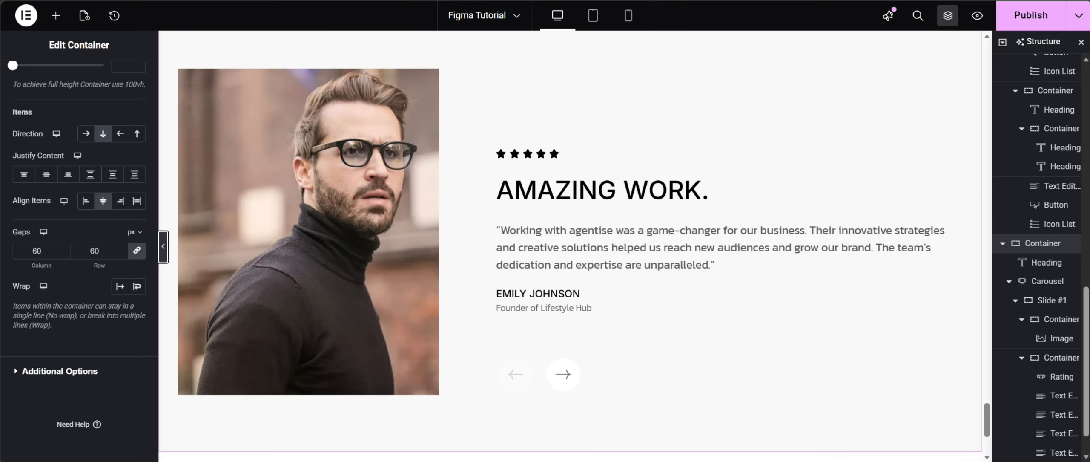
{"action": "scroll", "coordinate": [562, 165], "scroll_direction": "up", "scroll_amount": 6}
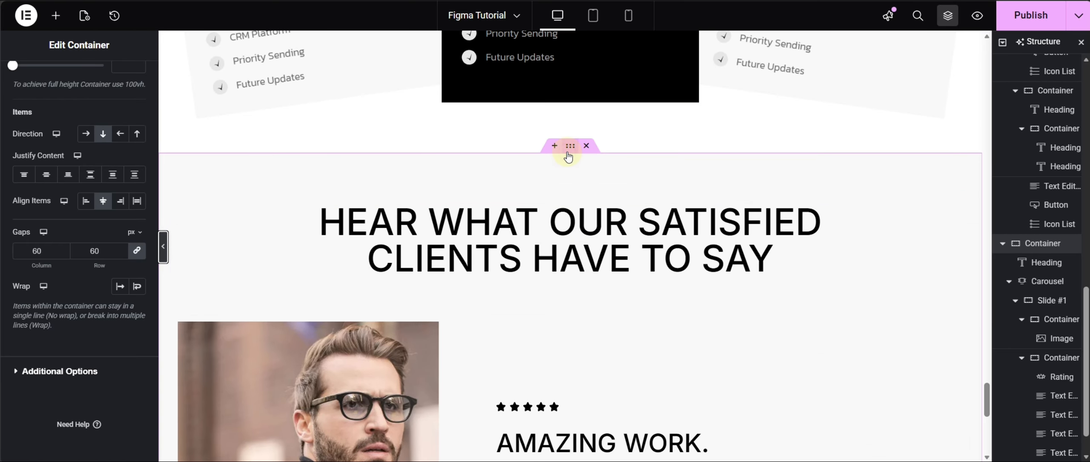
{"action": "left_click", "coordinate": [56, 15]}
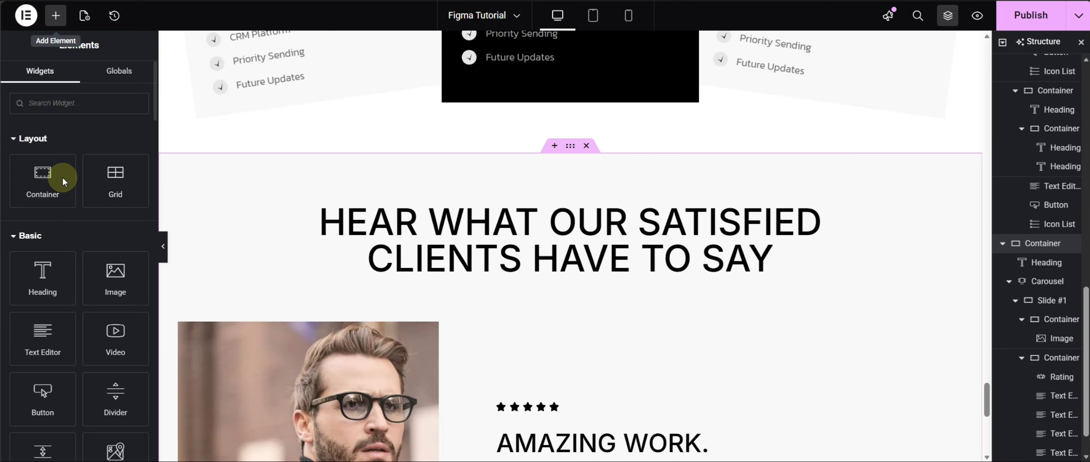
{"action": "left_click", "coordinate": [108, 287]}
{"action": "scroll", "coordinate": [595, 269], "scroll_direction": "down", "scroll_amount": 2}
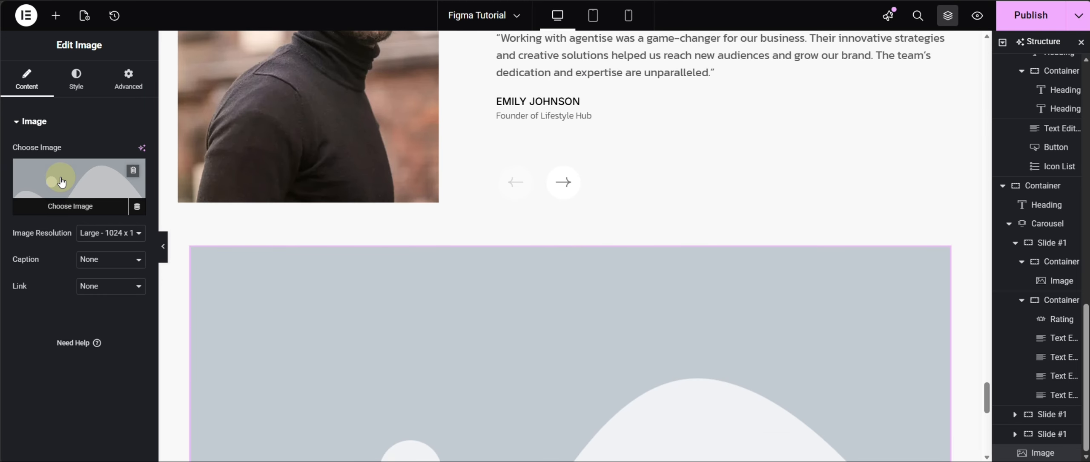
{"action": "left_click", "coordinate": [59, 175]}
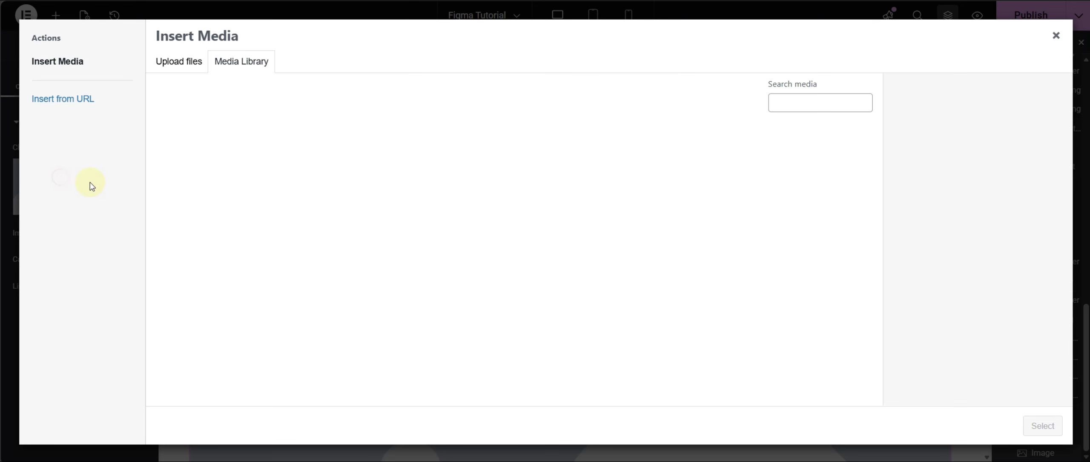
{"action": "left_click", "coordinate": [200, 341]}
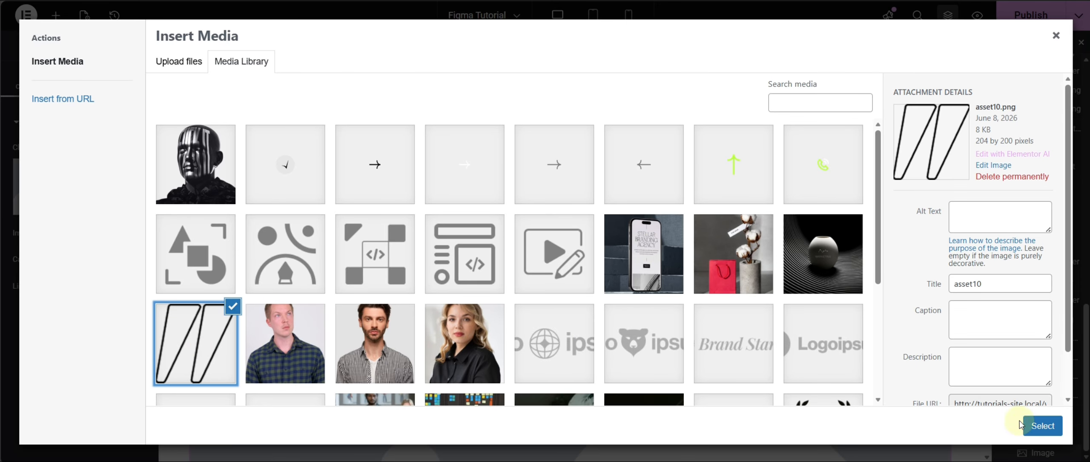
{"action": "left_click", "coordinate": [1043, 426]}
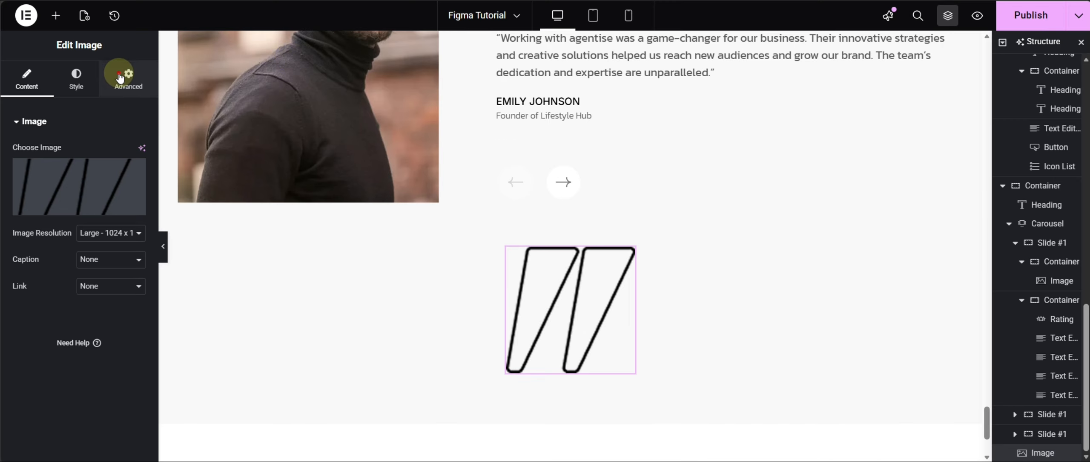
Give the quotation-mark image a classic background in the global Primary color.
{"action": "left_click", "coordinate": [120, 77]}
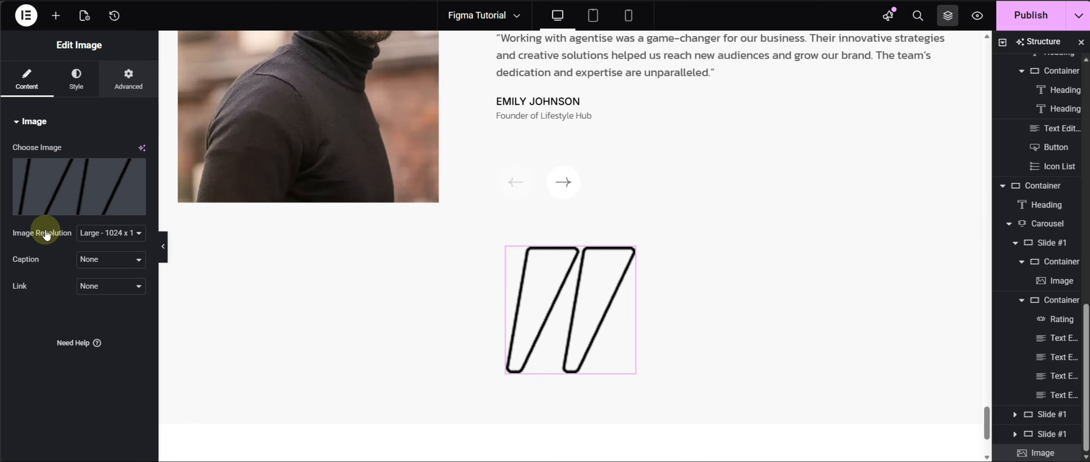
{"action": "scroll", "coordinate": [61, 271], "scroll_direction": "down", "scroll_amount": 5}
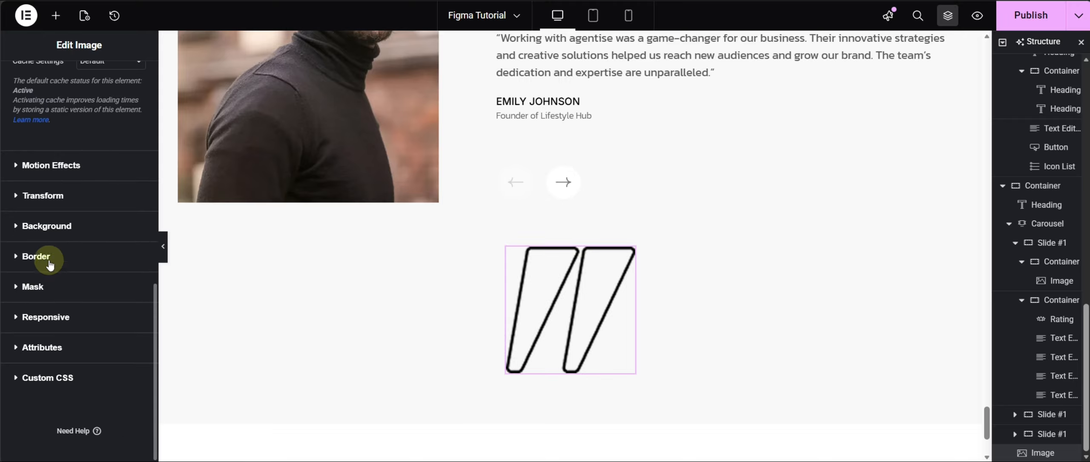
{"action": "left_click", "coordinate": [40, 224]}
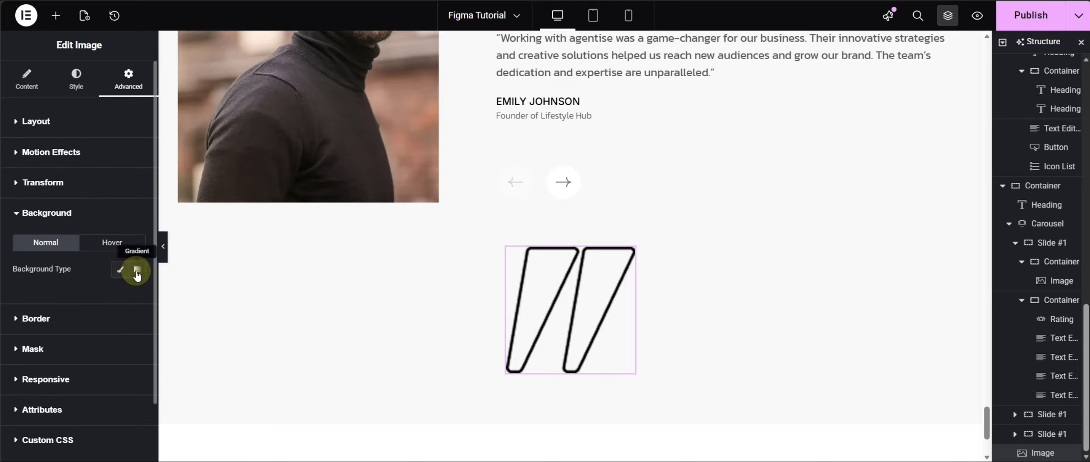
{"action": "left_click", "coordinate": [120, 269]}
{"action": "left_click", "coordinate": [120, 295]}
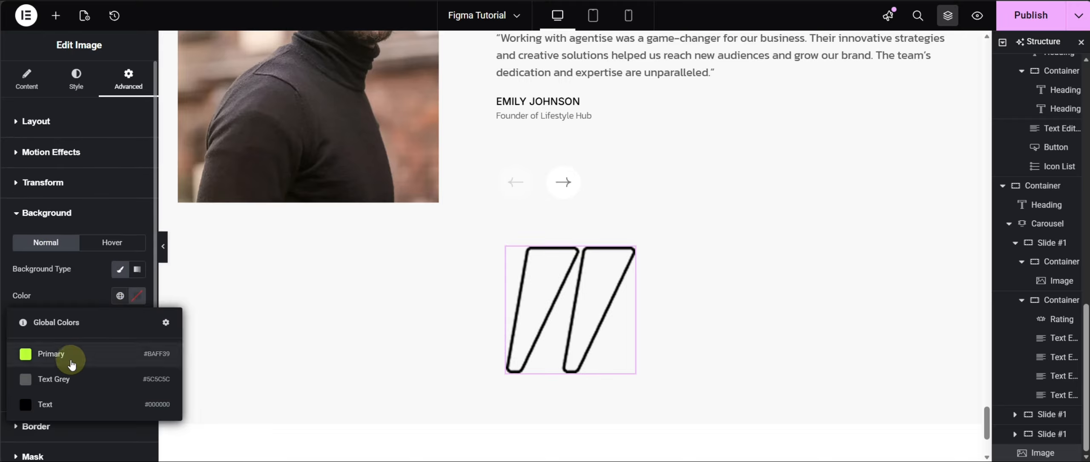
{"action": "left_click", "coordinate": [66, 357]}
Round the quotation-mark image's background with a border radius of 50% on all corners.
{"action": "scroll", "coordinate": [73, 293], "scroll_direction": "down", "scroll_amount": 3}
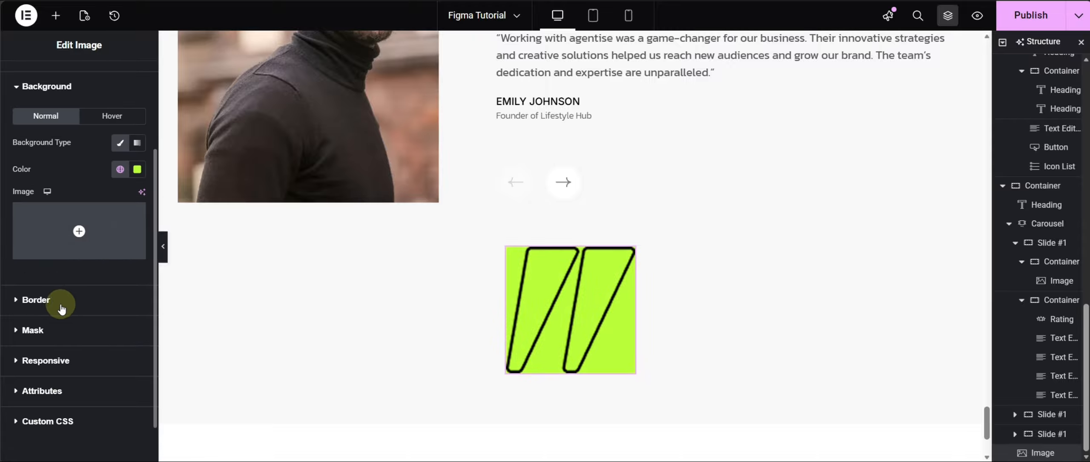
{"action": "left_click", "coordinate": [62, 309]}
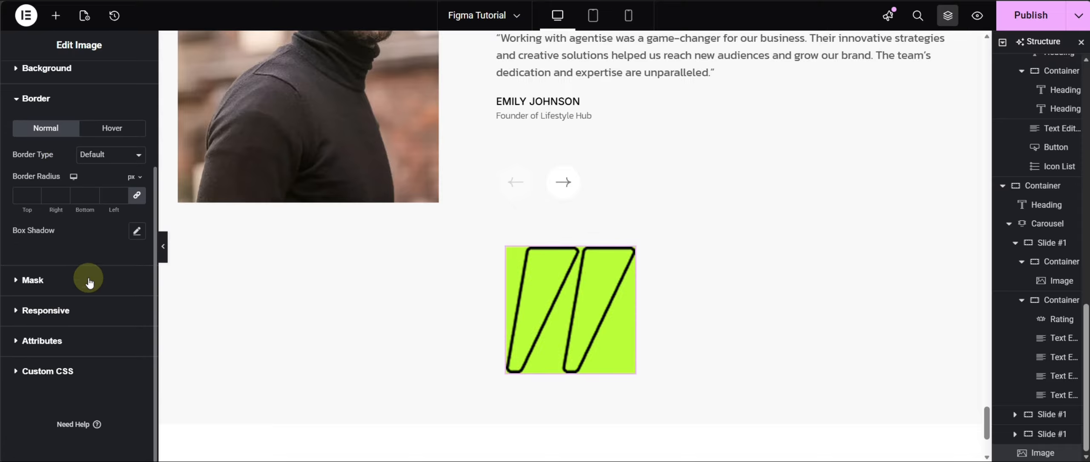
{"action": "left_click", "coordinate": [134, 188]}
{"action": "left_click", "coordinate": [110, 197]}
{"action": "type", "text": "50"}
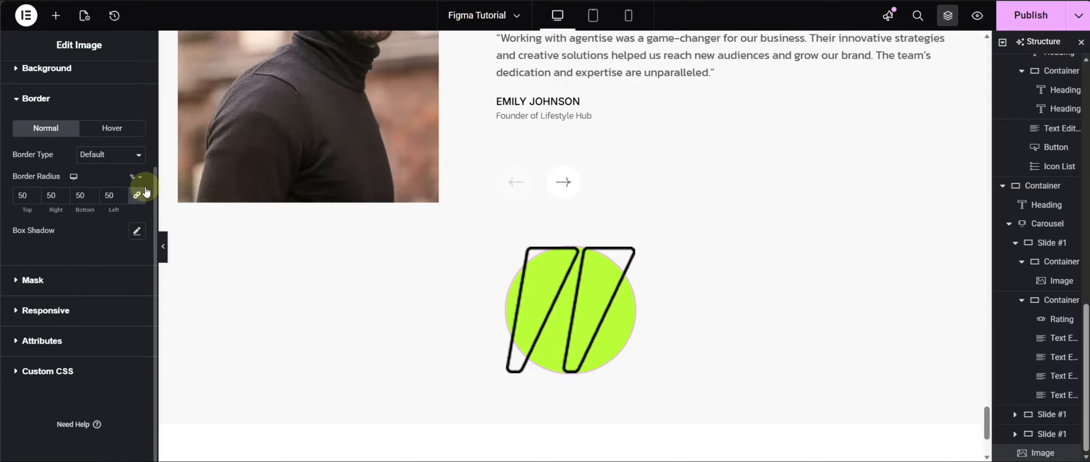
Set the quotation-mark image's padding to 80 px on all sides.
{"action": "scroll", "coordinate": [107, 170], "scroll_direction": "up", "scroll_amount": 3}
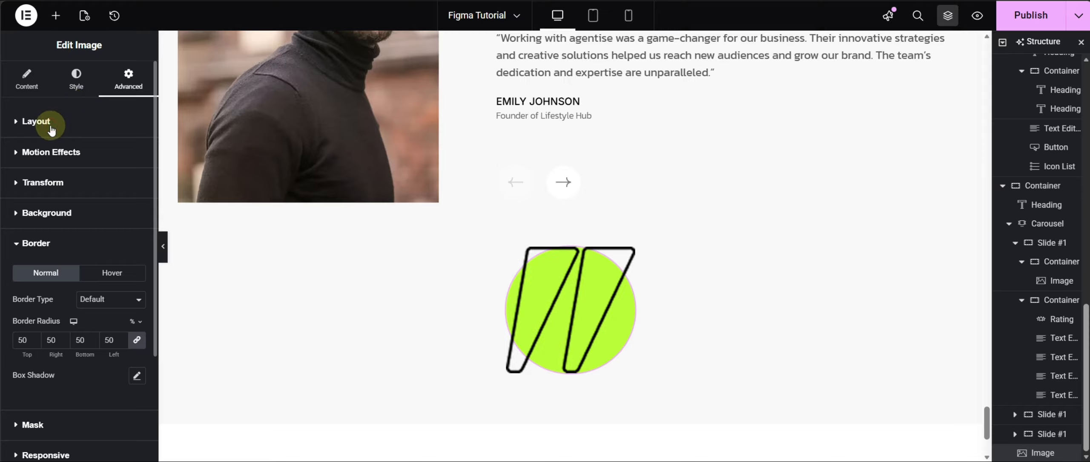
{"action": "left_click", "coordinate": [35, 121]}
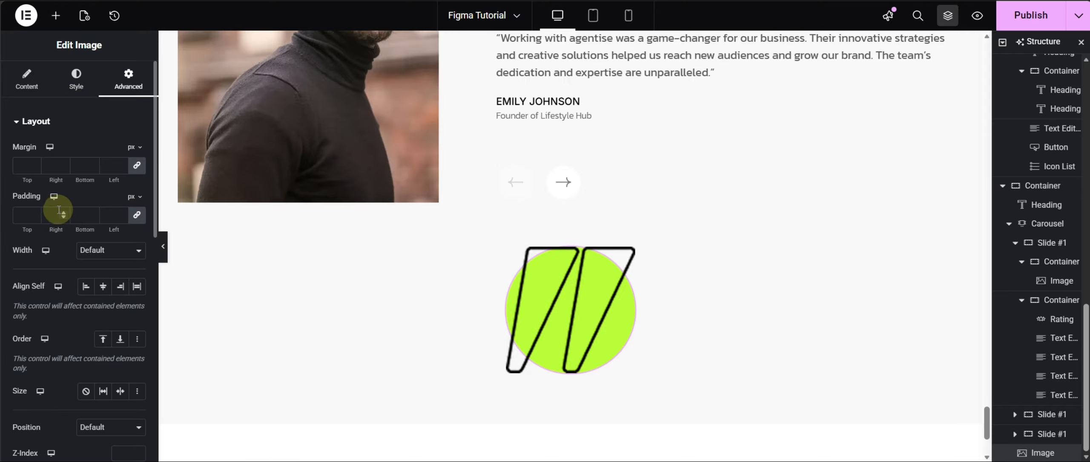
{"action": "left_click", "coordinate": [23, 215]}
{"action": "type", "text": "80"}
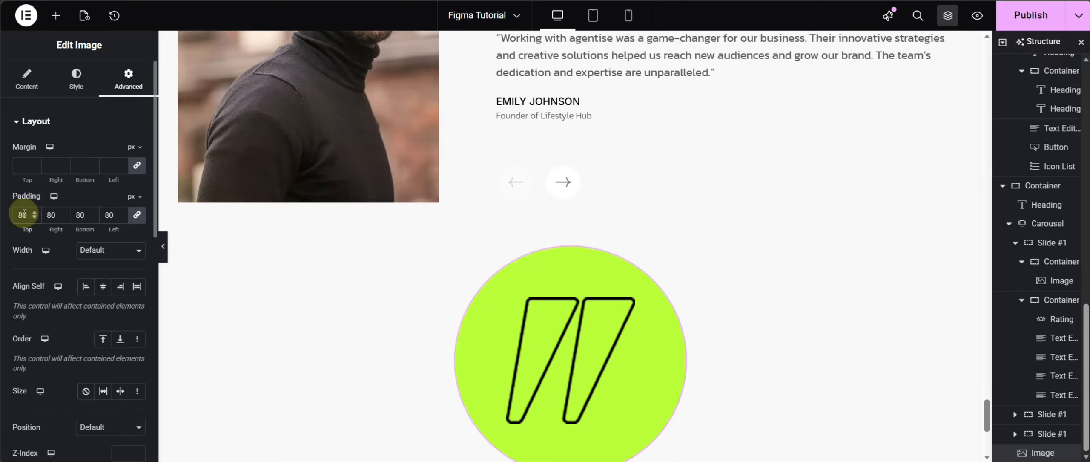
Give the quotation-mark image a custom width of 240 px.
{"action": "left_click", "coordinate": [94, 256]}
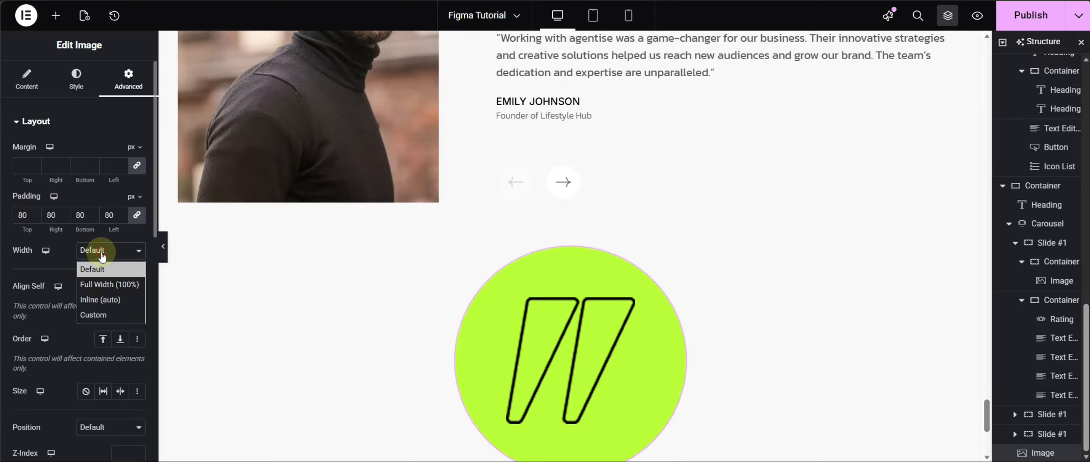
{"action": "left_click", "coordinate": [90, 318]}
{"action": "left_click", "coordinate": [136, 273]}
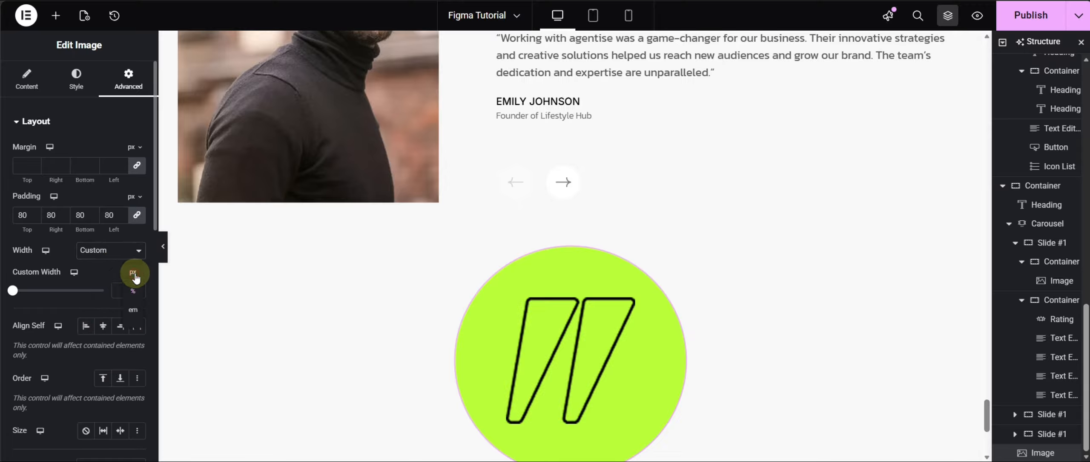
{"action": "left_click", "coordinate": [134, 272]}
{"action": "left_click", "coordinate": [122, 294]}
{"action": "type", "text": "240"}
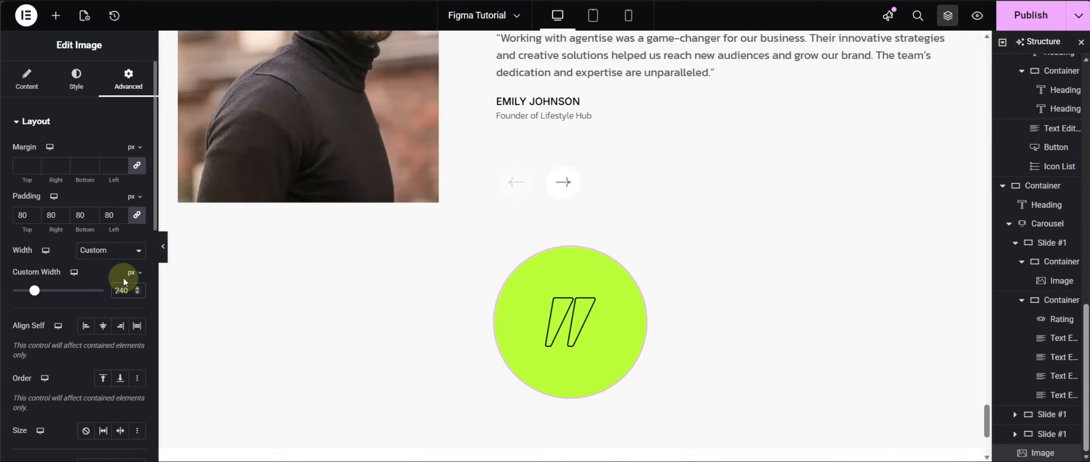
Unlink the quotation-mark image's padding values and set only the top padding to 40 px.
{"action": "left_click", "coordinate": [137, 216]}
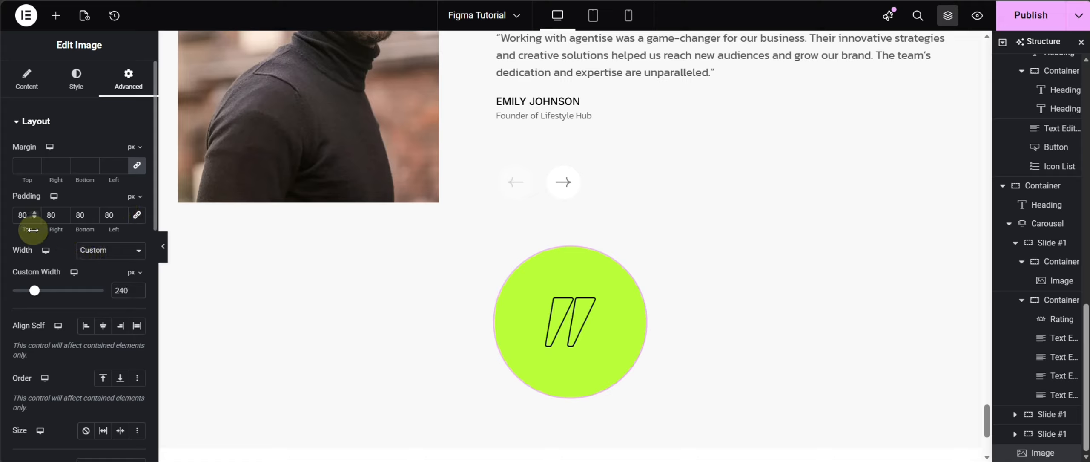
{"action": "left_click_drag", "start_coordinate": [28, 216], "coordinate": [7, 221]}
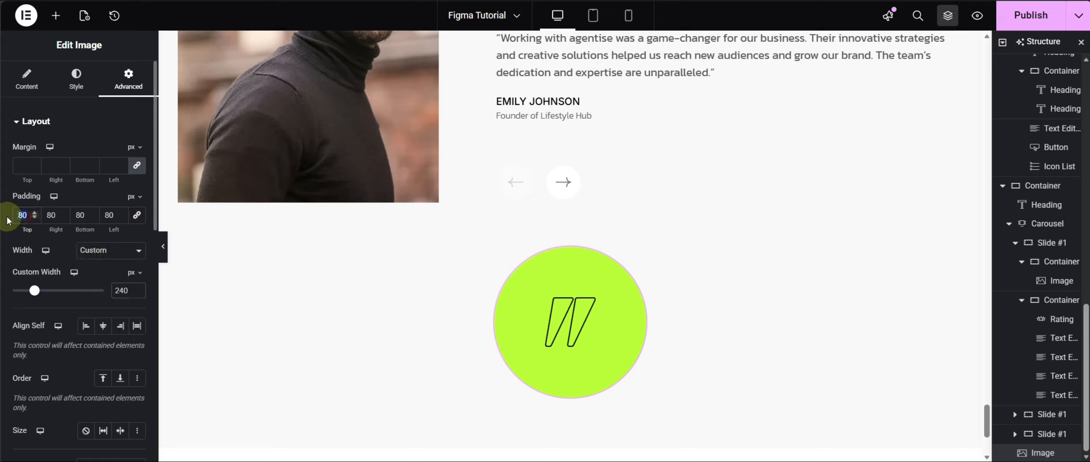
{"action": "type", "text": "40"}
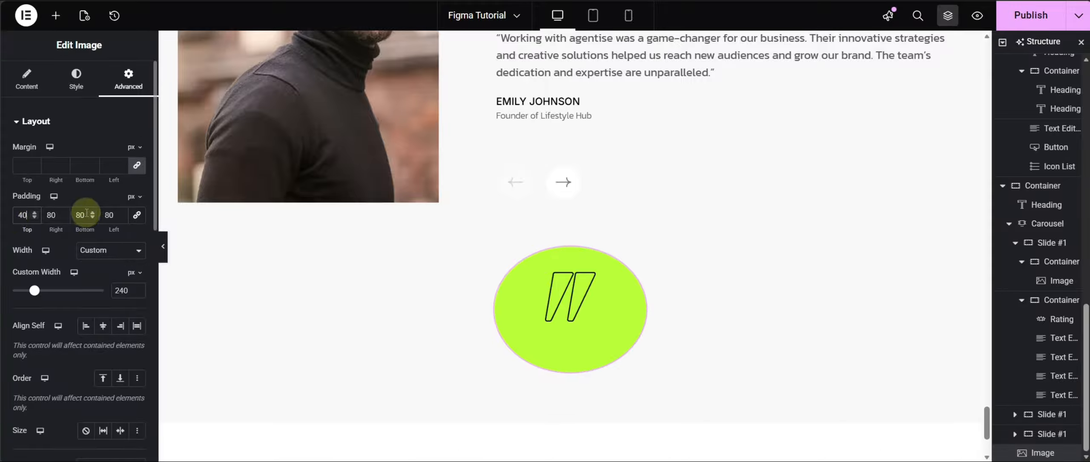
{"action": "left_click_drag", "start_coordinate": [86, 213], "coordinate": [75, 211]}
{"action": "type", "text": "40"}
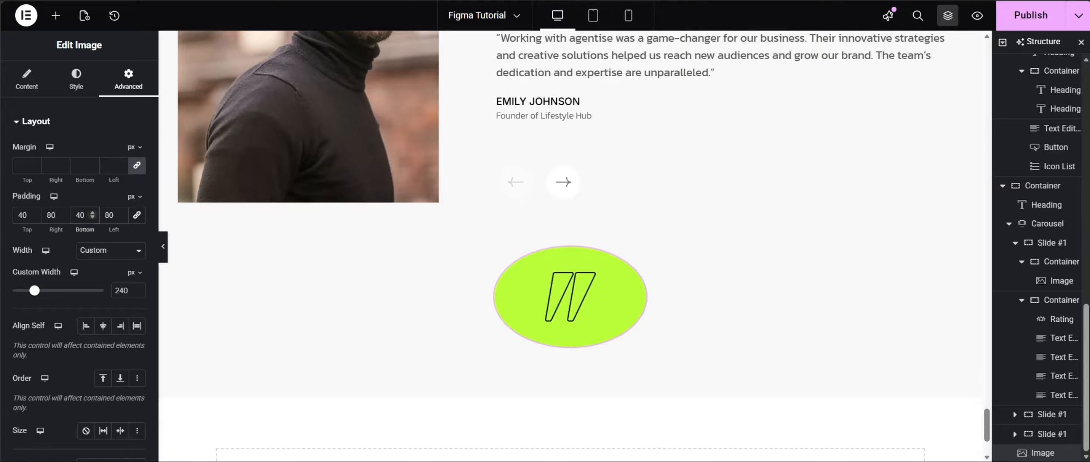
{"action": "key", "text": "alt+Tab"}
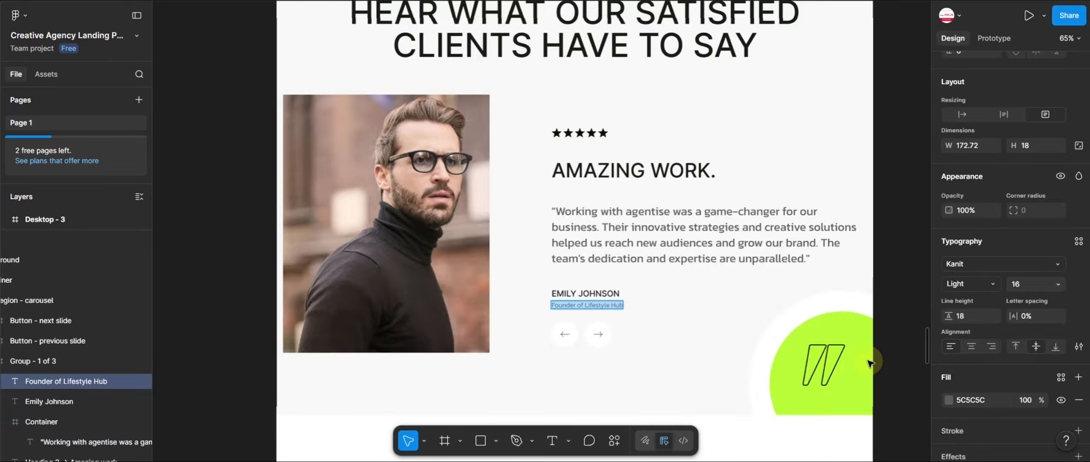
{"action": "key", "text": "alt+Tab"}
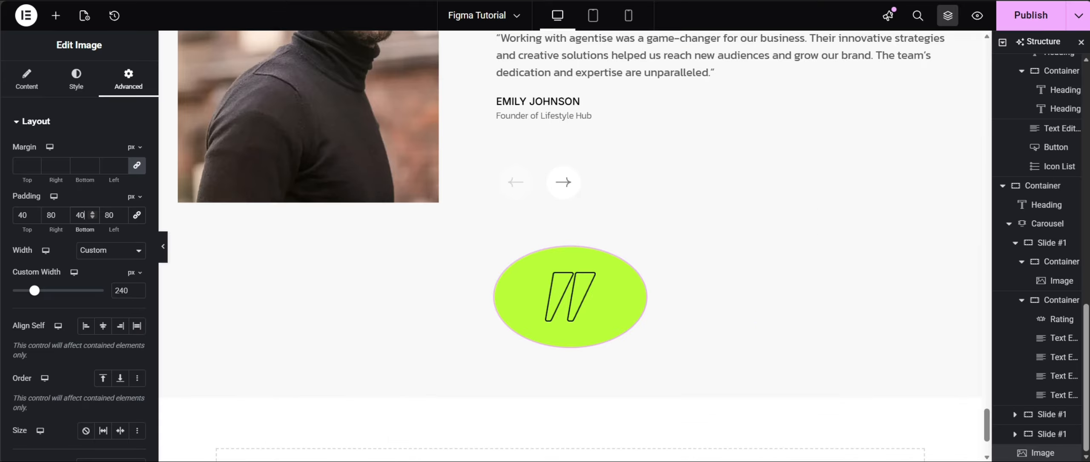
{"action": "double_click", "coordinate": [80, 214]}
{"action": "type", "text": "80"}
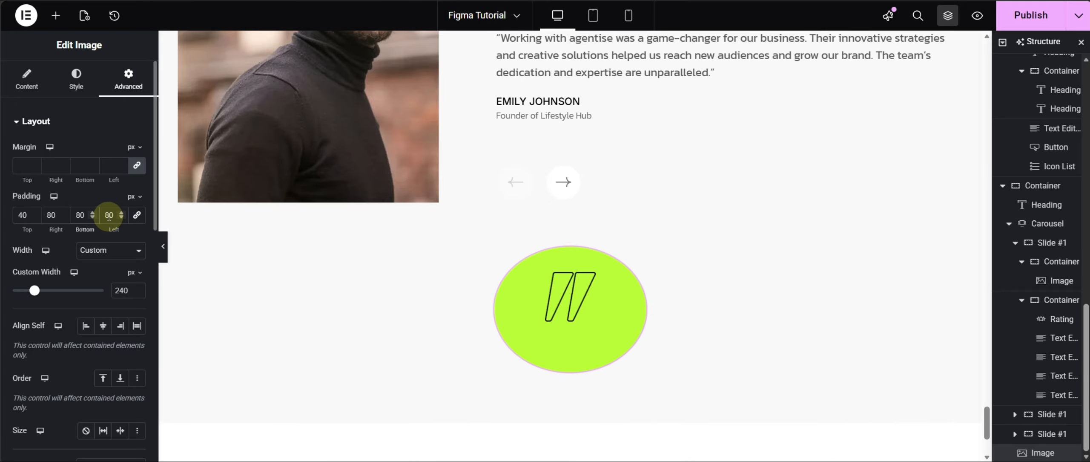
Set the quotation-mark image's left padding to 40 px.
{"action": "double_click", "coordinate": [108, 215]}
{"action": "type", "text": "40"}
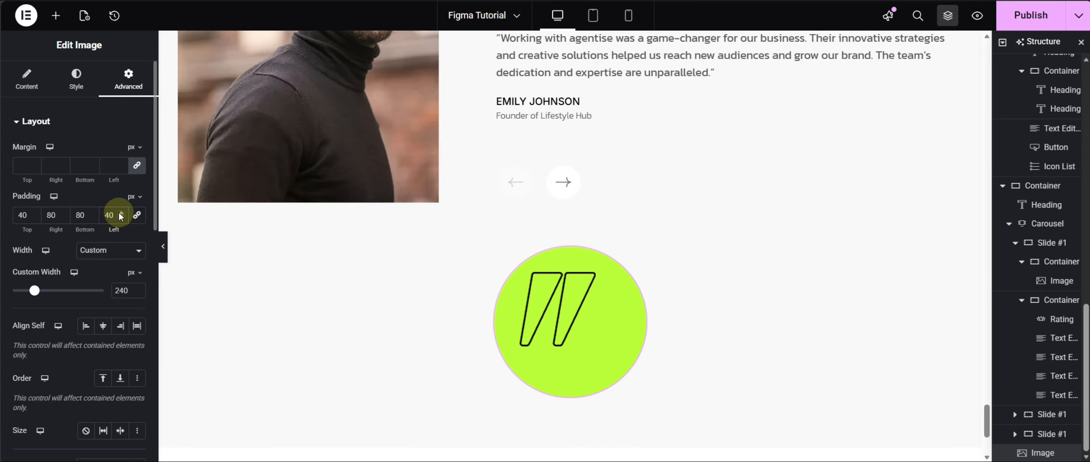
Position the quotation-mark image absolutely, with right horizontal and bottom vertical orientation.
{"action": "scroll", "coordinate": [102, 147], "scroll_direction": "down", "scroll_amount": 8}
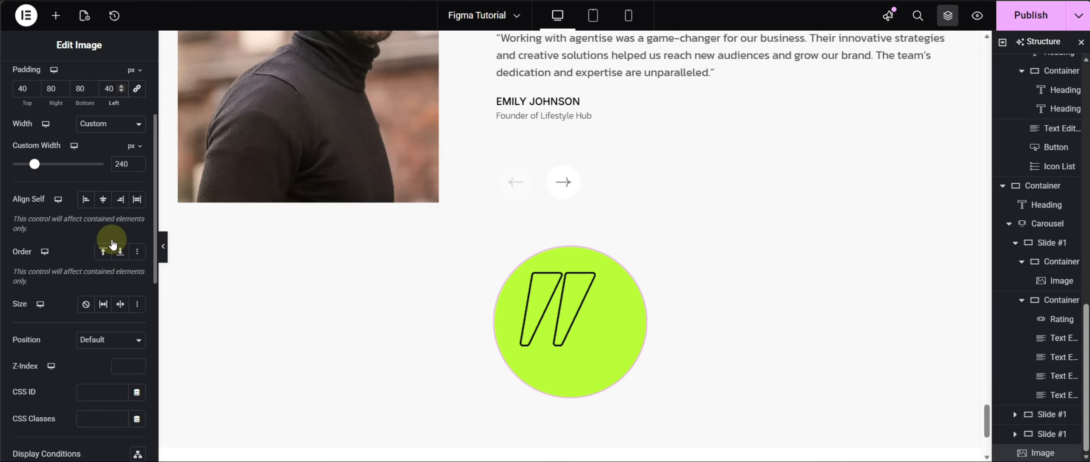
{"action": "left_click", "coordinate": [95, 87]}
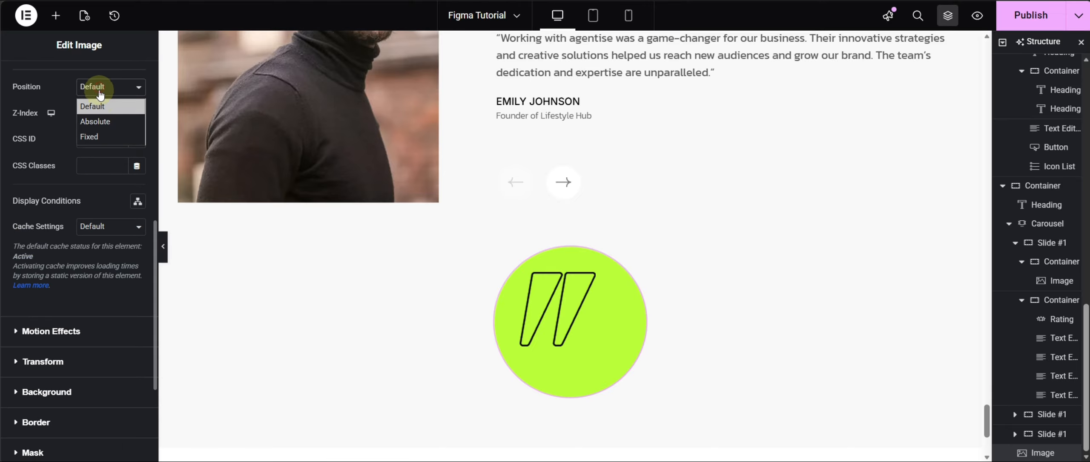
{"action": "left_click", "coordinate": [98, 118]}
{"action": "left_click", "coordinate": [138, 204]}
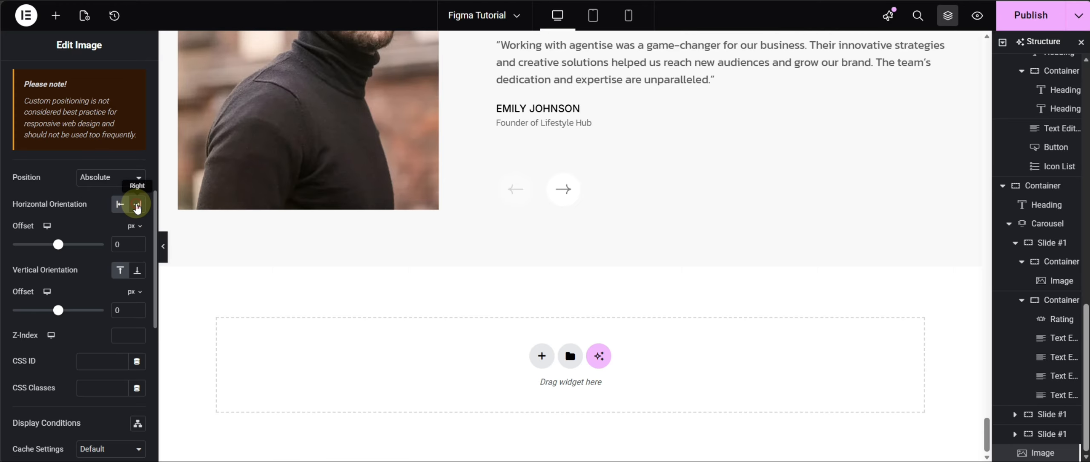
{"action": "left_click", "coordinate": [137, 271]}
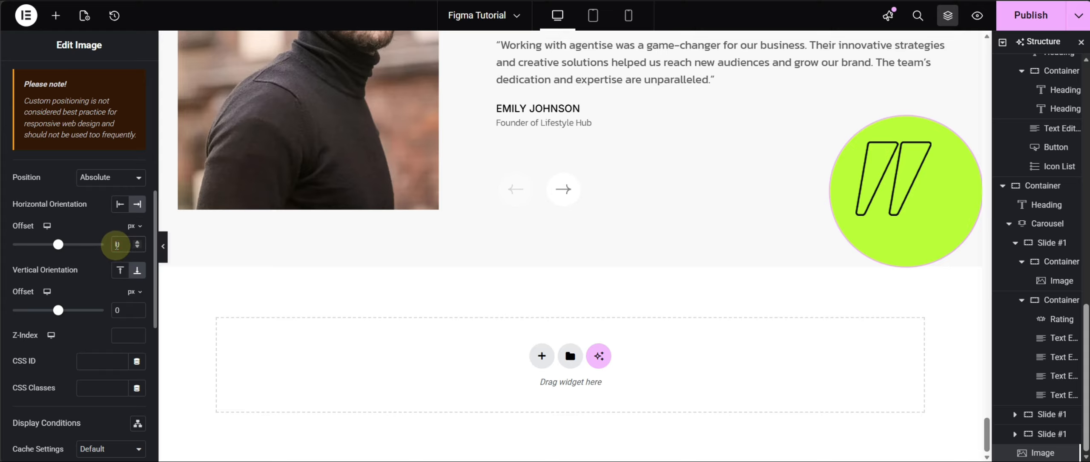
Set both the horizontal and vertical offsets of the quotation-mark image to -70 px.
{"action": "type", "text": "-7"}
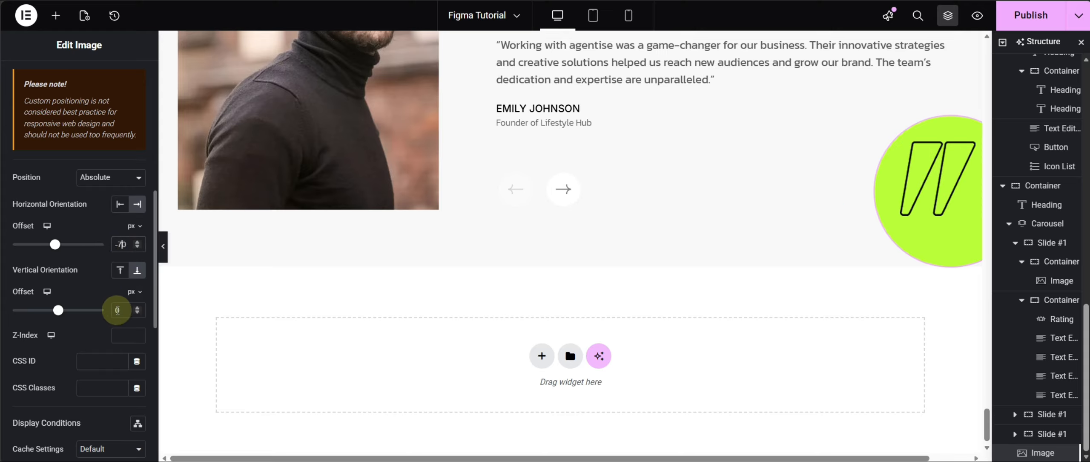
{"action": "type", "text": "-7"}
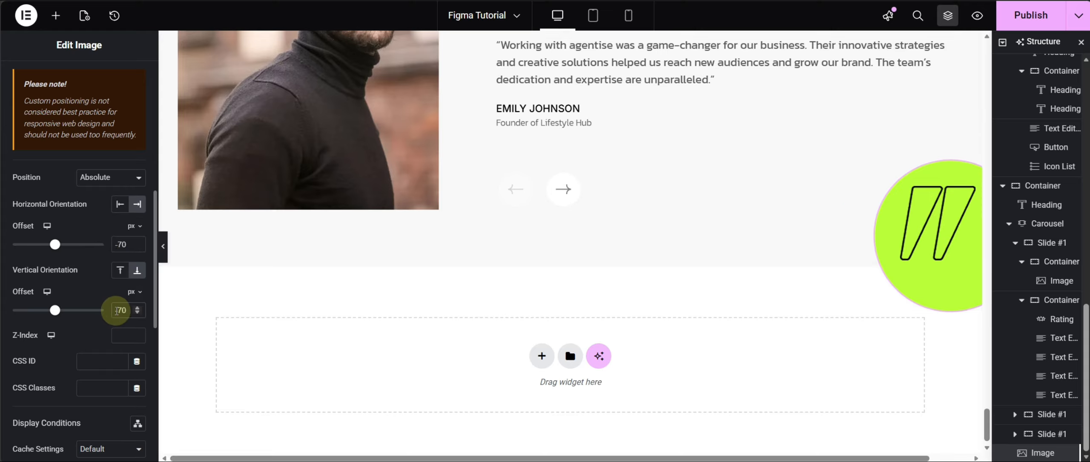
{"action": "left_click", "coordinate": [727, 391]}
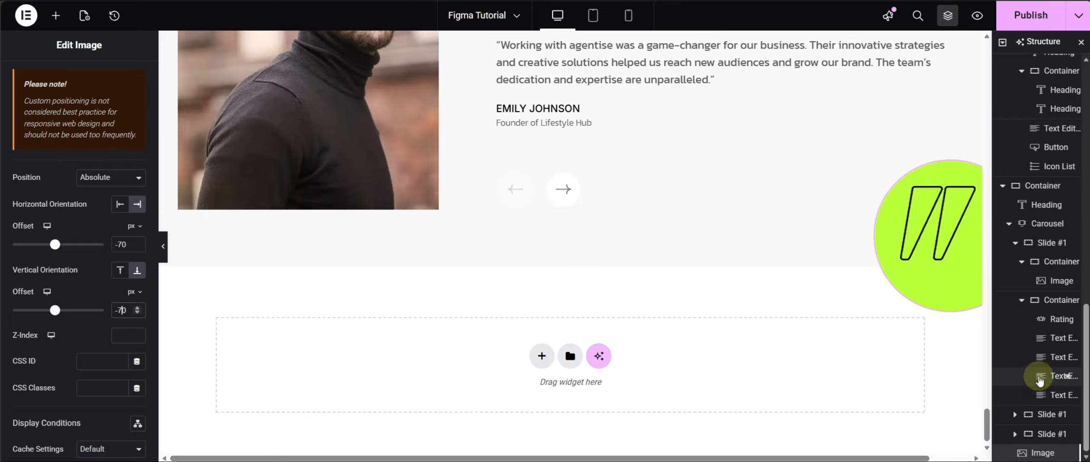
Set the testimonial section container's overflow to Hidden so the quotation-mark circle is clipped at its edges.
{"action": "scroll", "coordinate": [740, 180], "scroll_direction": "up", "scroll_amount": 5}
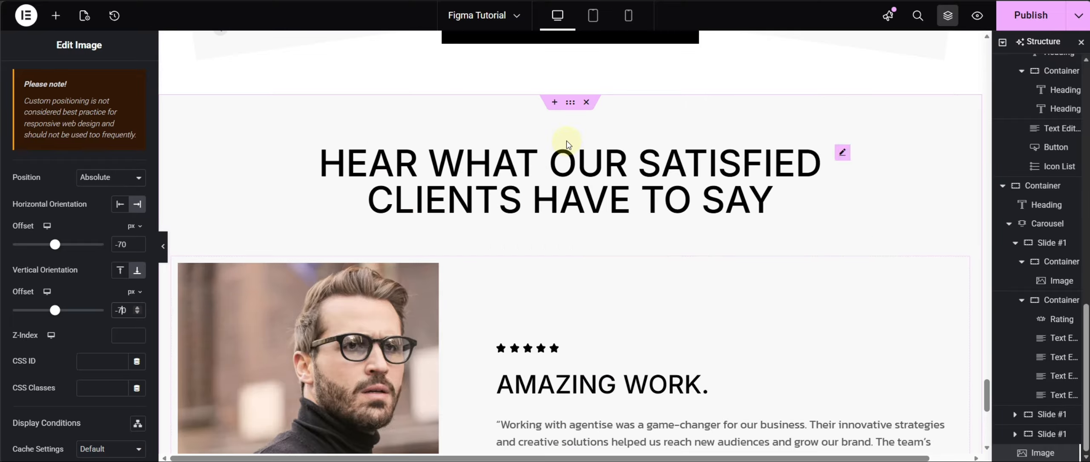
{"action": "left_click", "coordinate": [570, 112]}
{"action": "scroll", "coordinate": [58, 317], "scroll_direction": "down", "scroll_amount": 5}
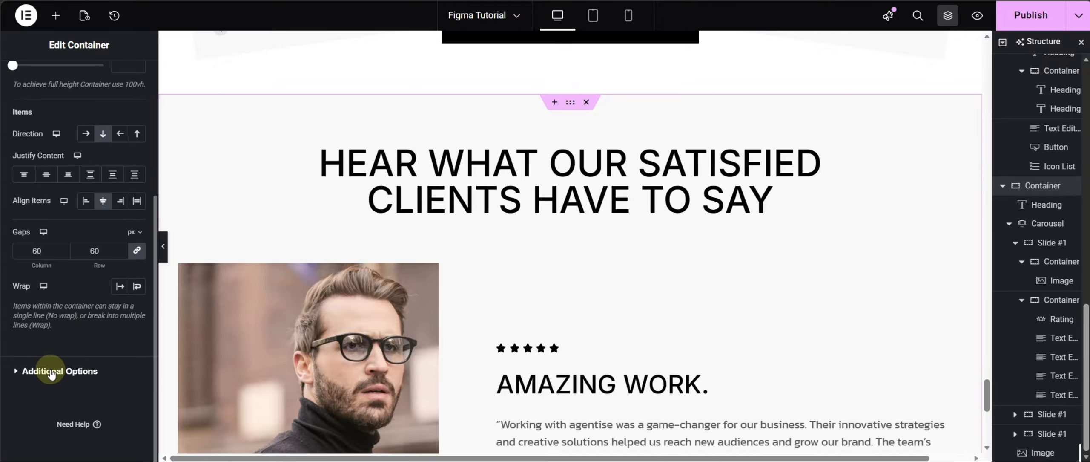
{"action": "left_click", "coordinate": [51, 373]}
{"action": "left_click", "coordinate": [106, 219]}
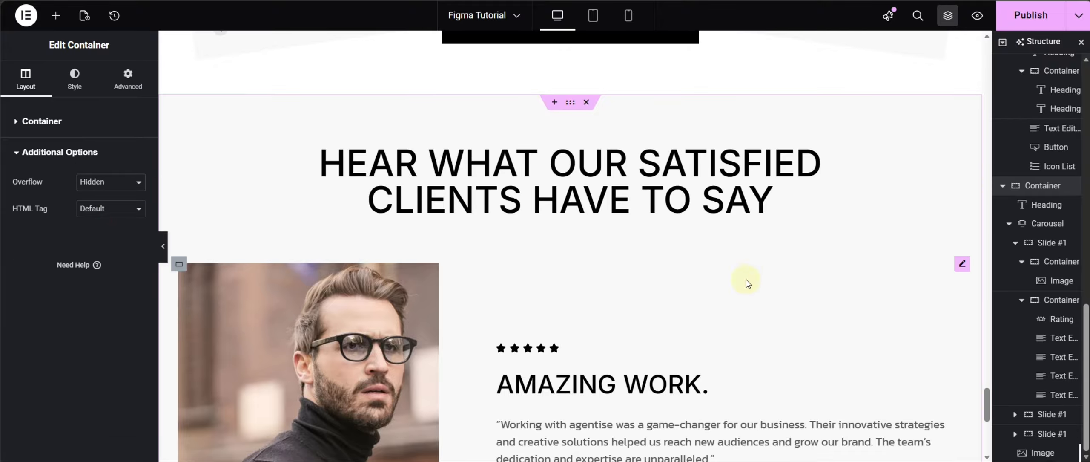
{"action": "scroll", "coordinate": [769, 322], "scroll_direction": "down", "scroll_amount": 5}
{"action": "scroll", "coordinate": [810, 310], "scroll_direction": "up", "scroll_amount": 2}
{"action": "scroll", "coordinate": [852, 303], "scroll_direction": "up", "scroll_amount": 1}
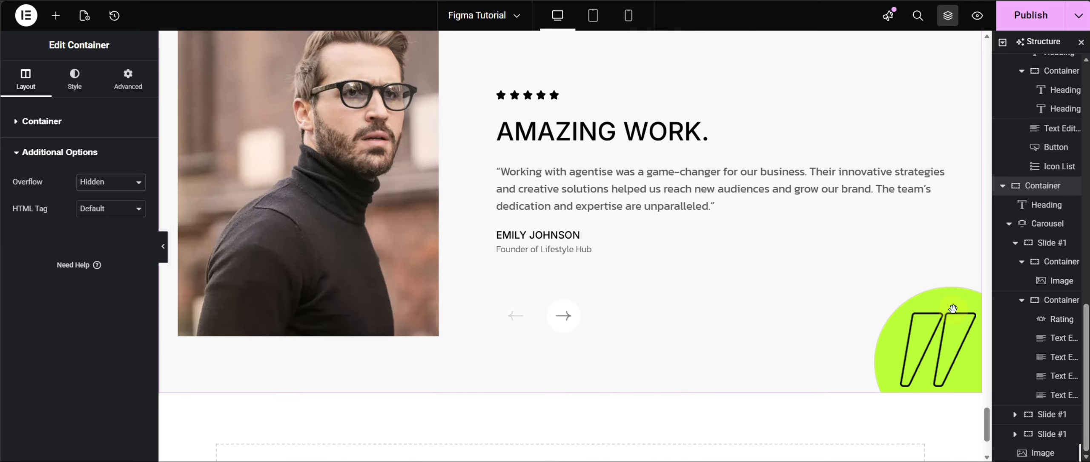
Give the quotation-mark image a solid border with a width of 20 px on all sides.
{"action": "left_click", "coordinate": [936, 311]}
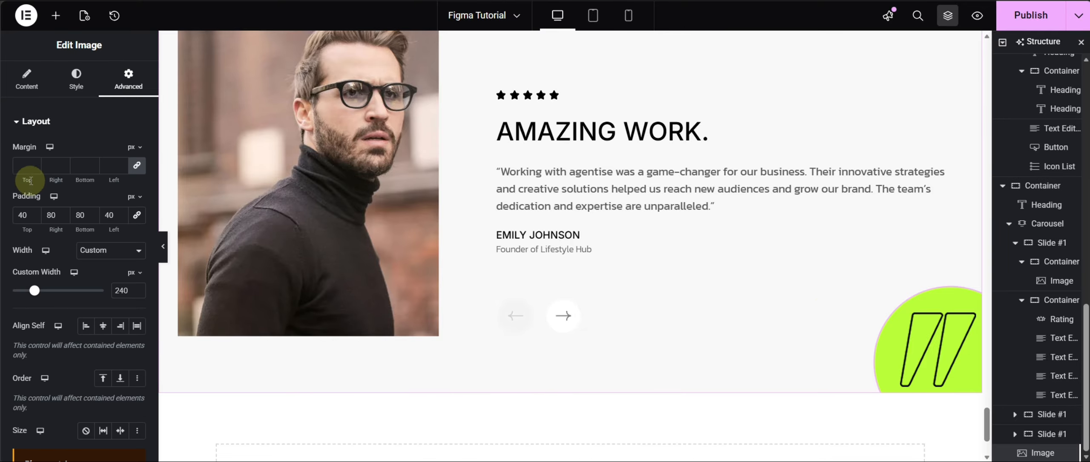
{"action": "scroll", "coordinate": [89, 218], "scroll_direction": "down", "scroll_amount": 5}
{"action": "scroll", "coordinate": [77, 215], "scroll_direction": "down", "scroll_amount": 3}
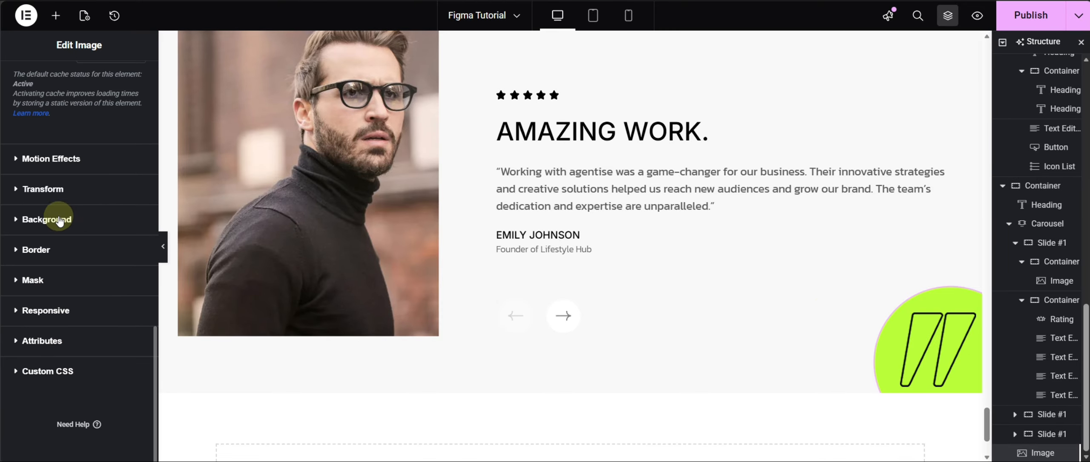
{"action": "left_click", "coordinate": [54, 248]}
{"action": "left_click", "coordinate": [104, 299]}
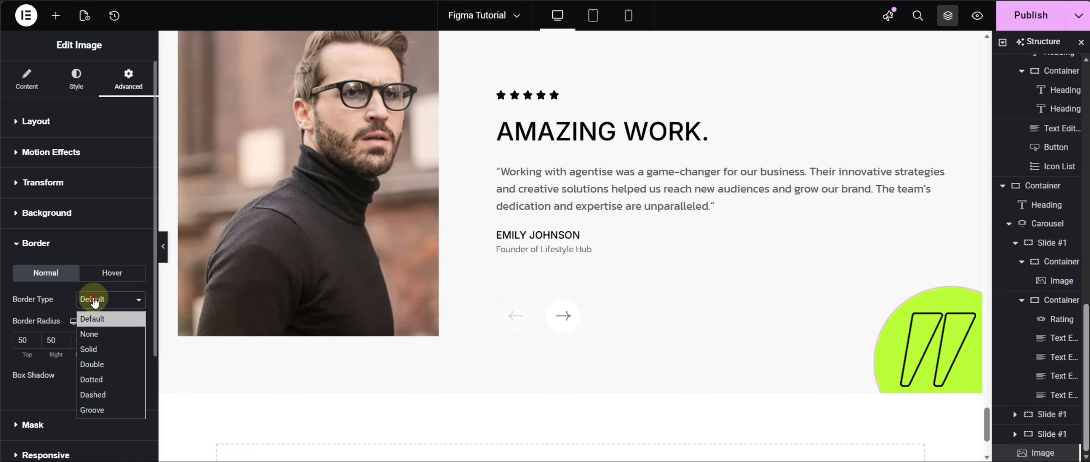
{"action": "left_click", "coordinate": [97, 346]}
{"action": "left_click", "coordinate": [78, 341]}
{"action": "type", "text": "20"}
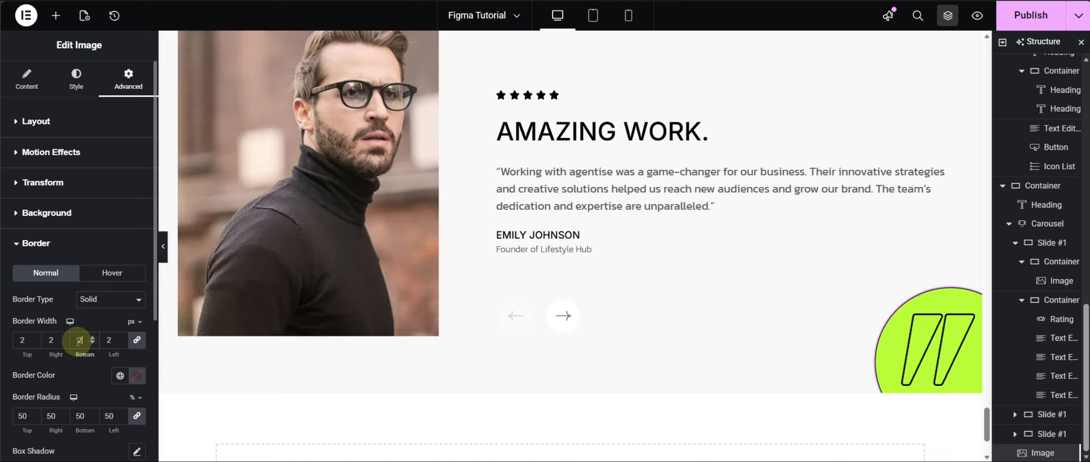
Set the quotation-mark image's border color to white (#FFFFFF) and check the testimonial section without the editing panels.
{"action": "left_click", "coordinate": [135, 376]}
{"action": "left_click_drag", "start_coordinate": [69, 301], "coordinate": [56, 199]}
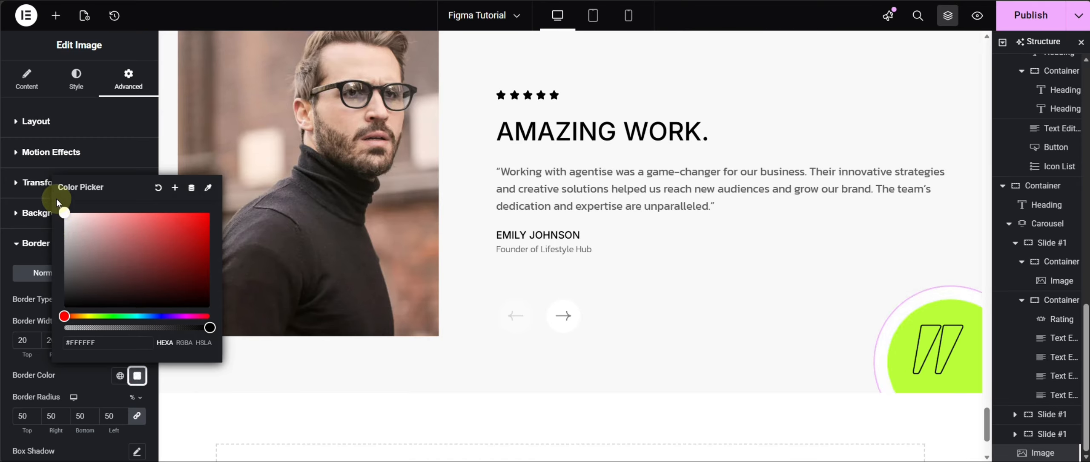
{"action": "left_click", "coordinate": [66, 373]}
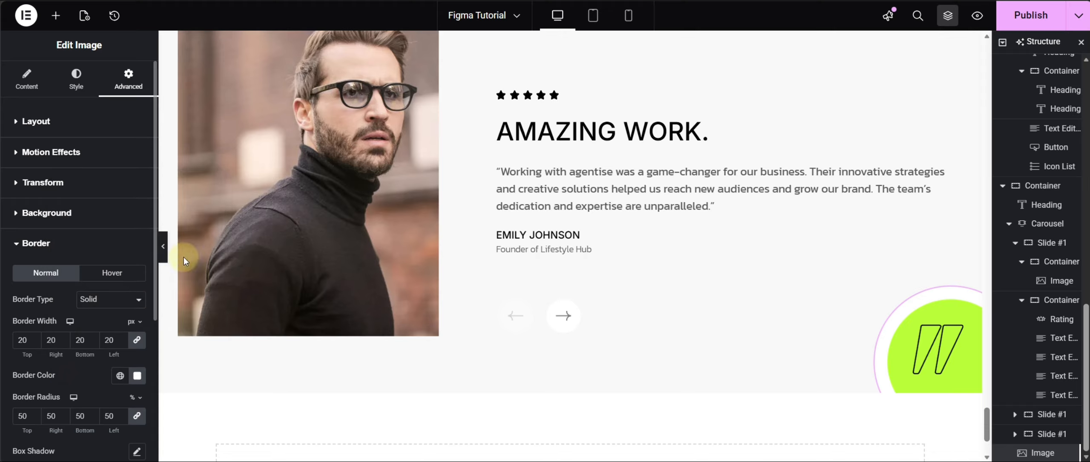
{"action": "left_click", "coordinate": [166, 238]}
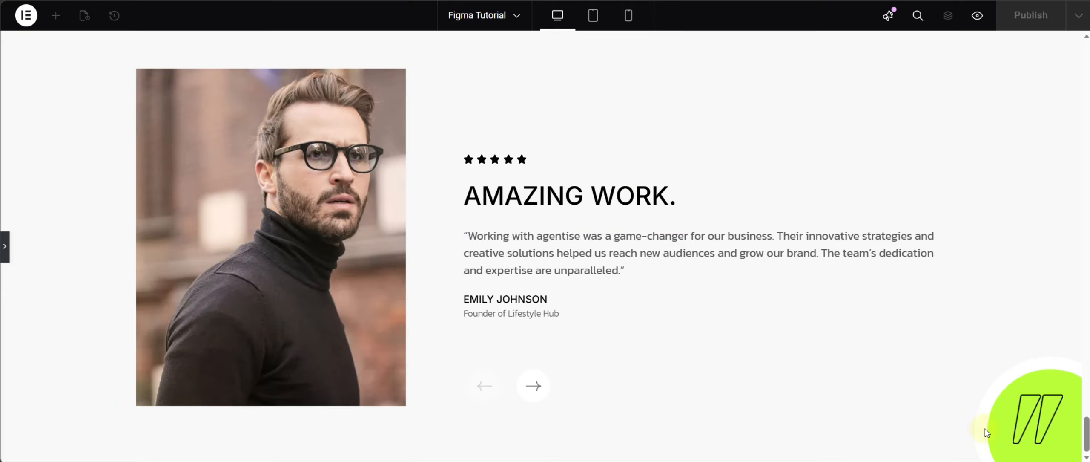
{"action": "left_click", "coordinate": [5, 245]}
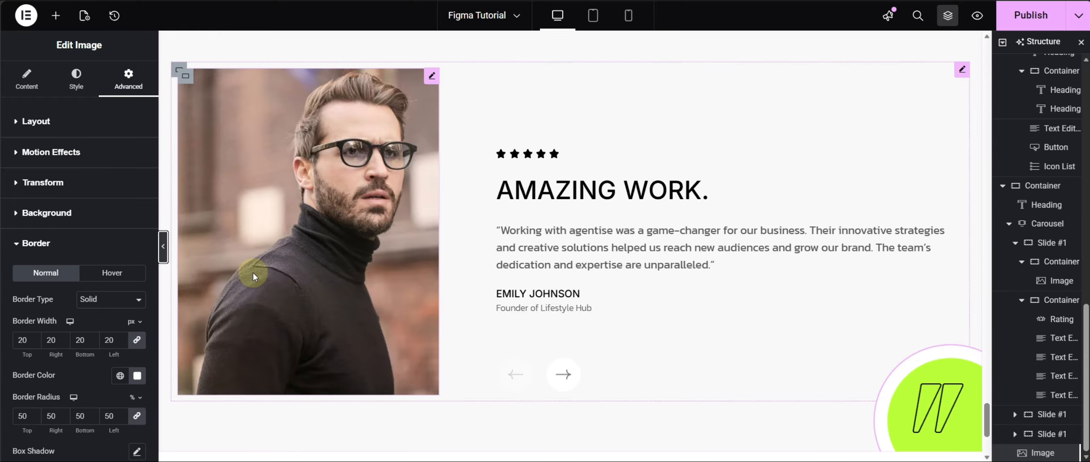
Publish the page and open its preview.
{"action": "left_click", "coordinate": [1035, 22]}
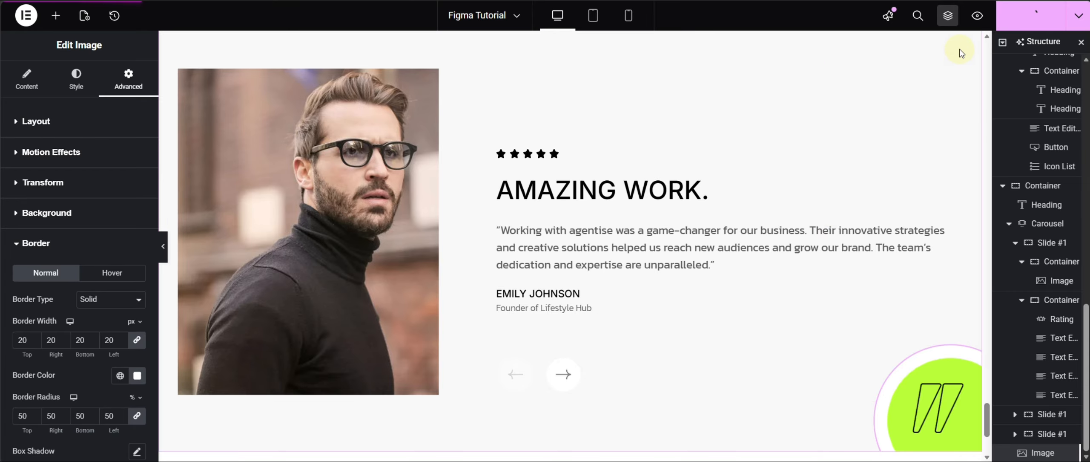
{"action": "left_click", "coordinate": [978, 16]}
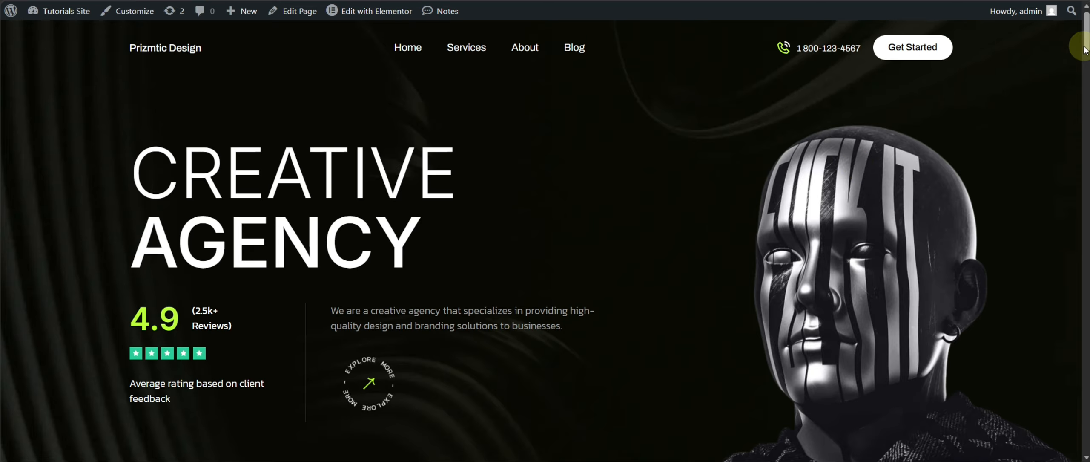
Examine the testimonial section in the page preview, advance its carousel by two slides, and review the pricing section above it.
{"action": "left_click_drag", "start_coordinate": [1087, 43], "coordinate": [1073, 447]}
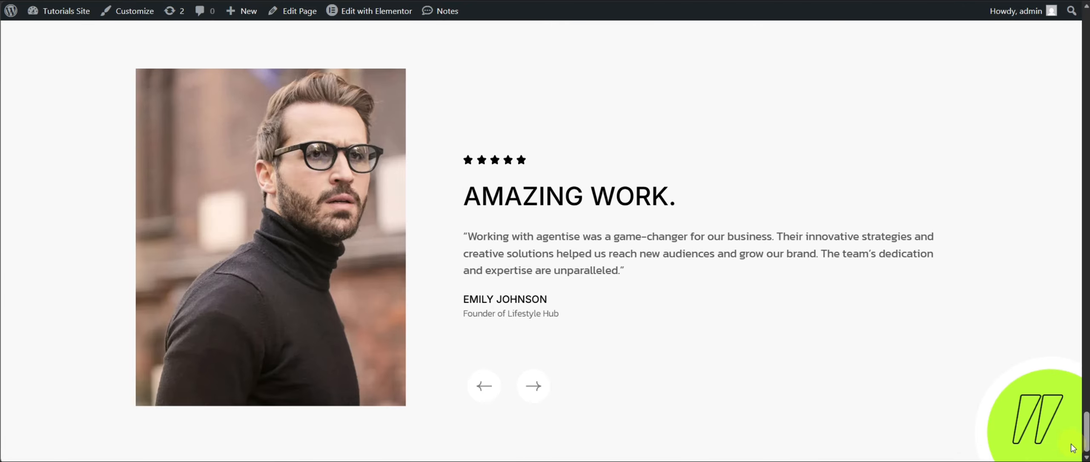
{"action": "left_click", "coordinate": [533, 386]}
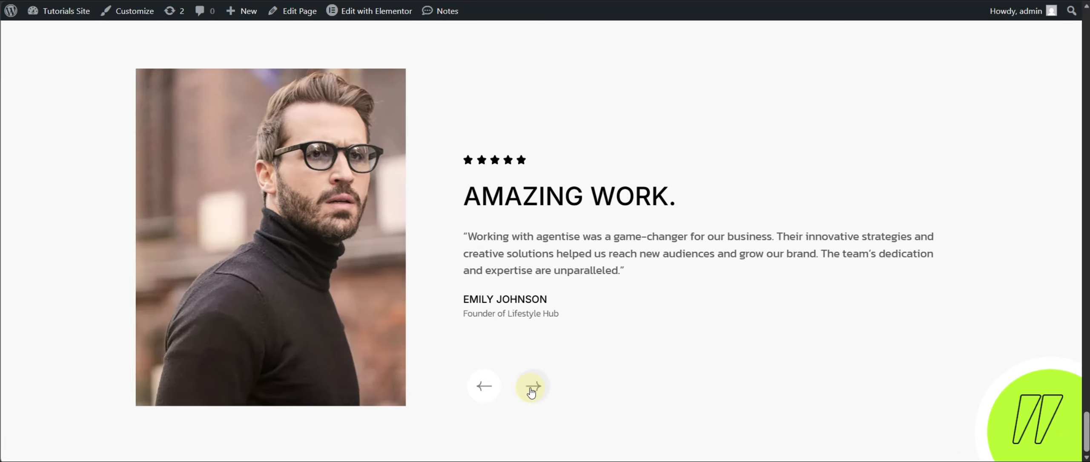
{"action": "left_click", "coordinate": [533, 386]}
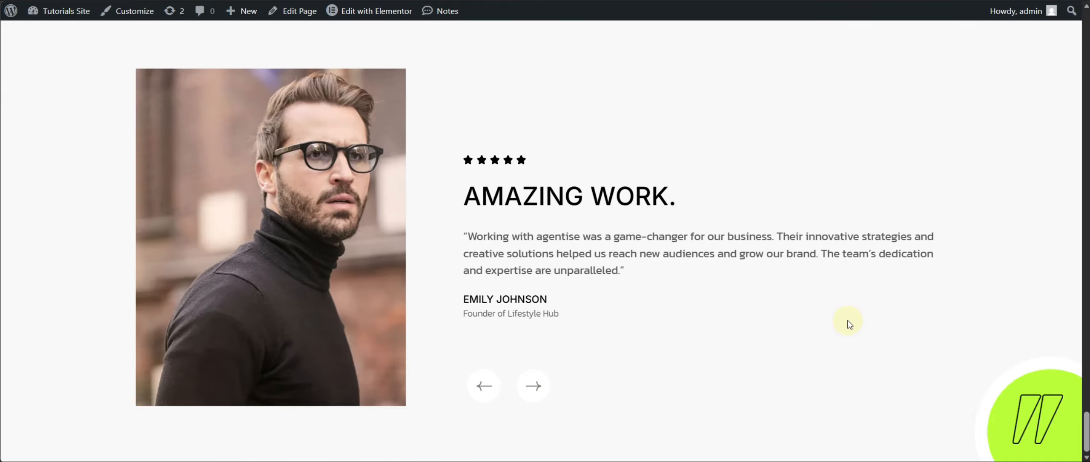
{"action": "scroll", "coordinate": [849, 324], "scroll_direction": "up", "scroll_amount": 5}
{"action": "scroll", "coordinate": [848, 321], "scroll_direction": "up", "scroll_amount": 5}
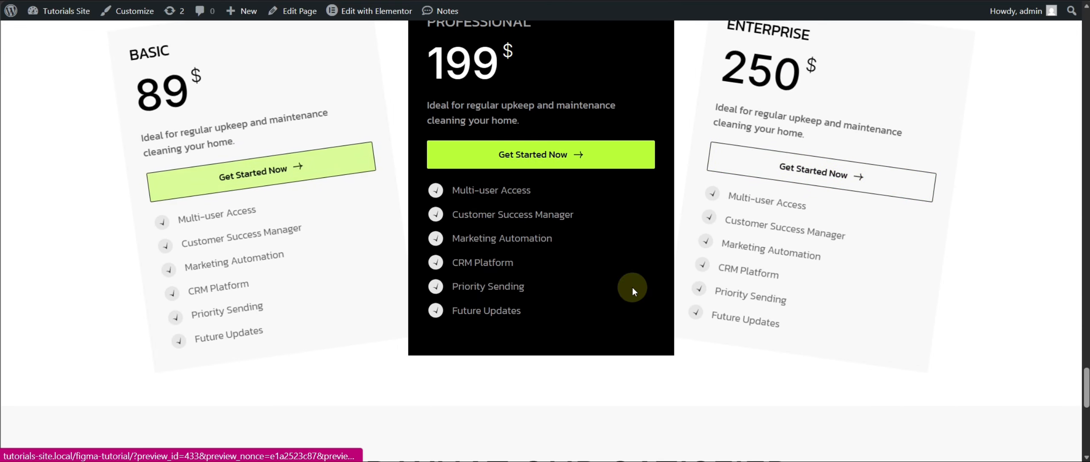
{"action": "scroll", "coordinate": [986, 322], "scroll_direction": "up", "scroll_amount": 5}
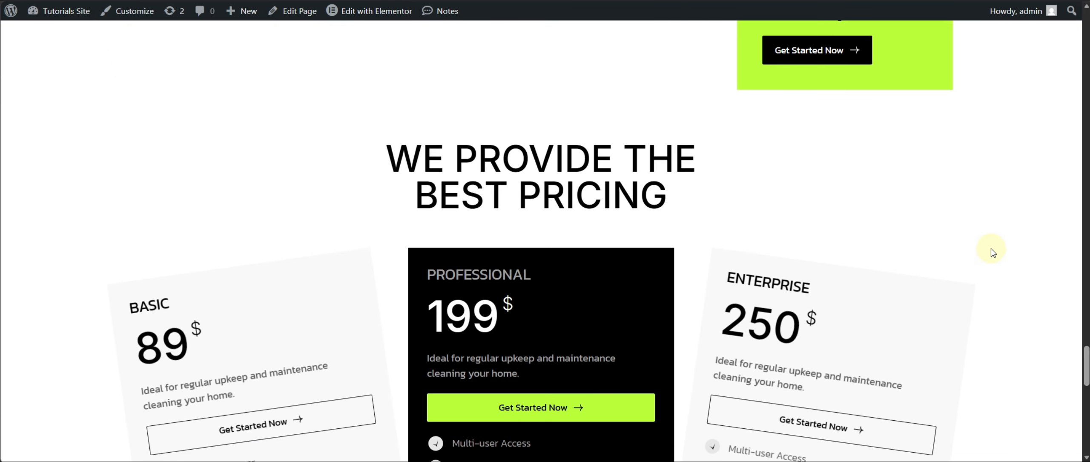